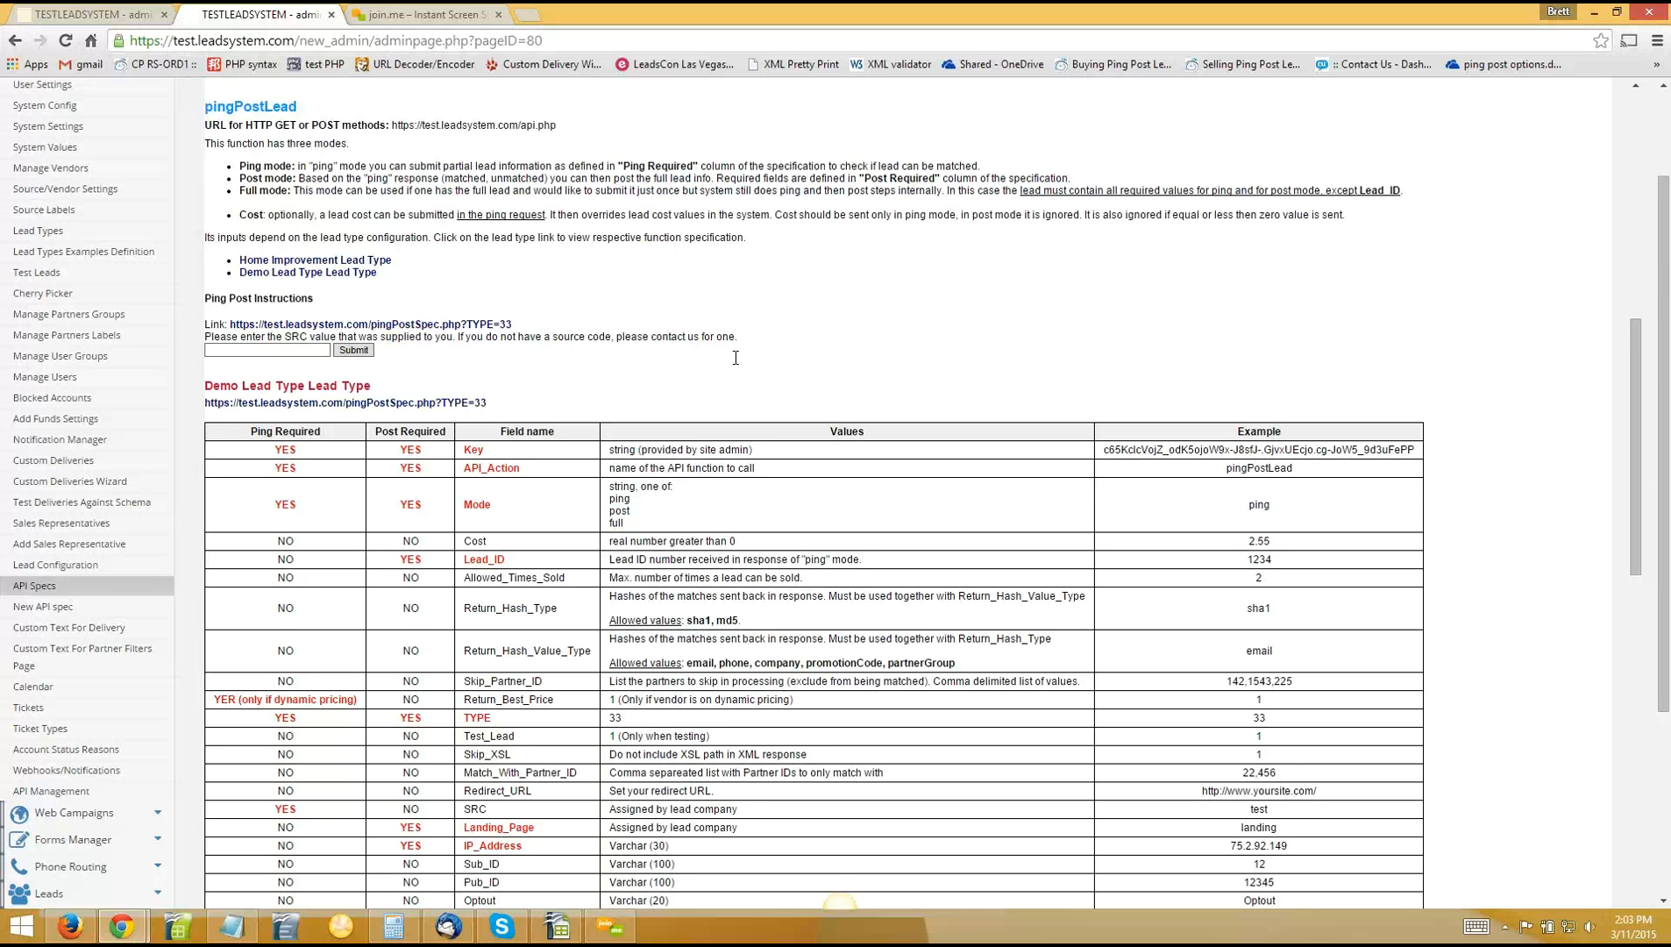
Leave the API specs and open the Manage Vendors list to review the existing vendors
scroll(223, 268, "up", 6)
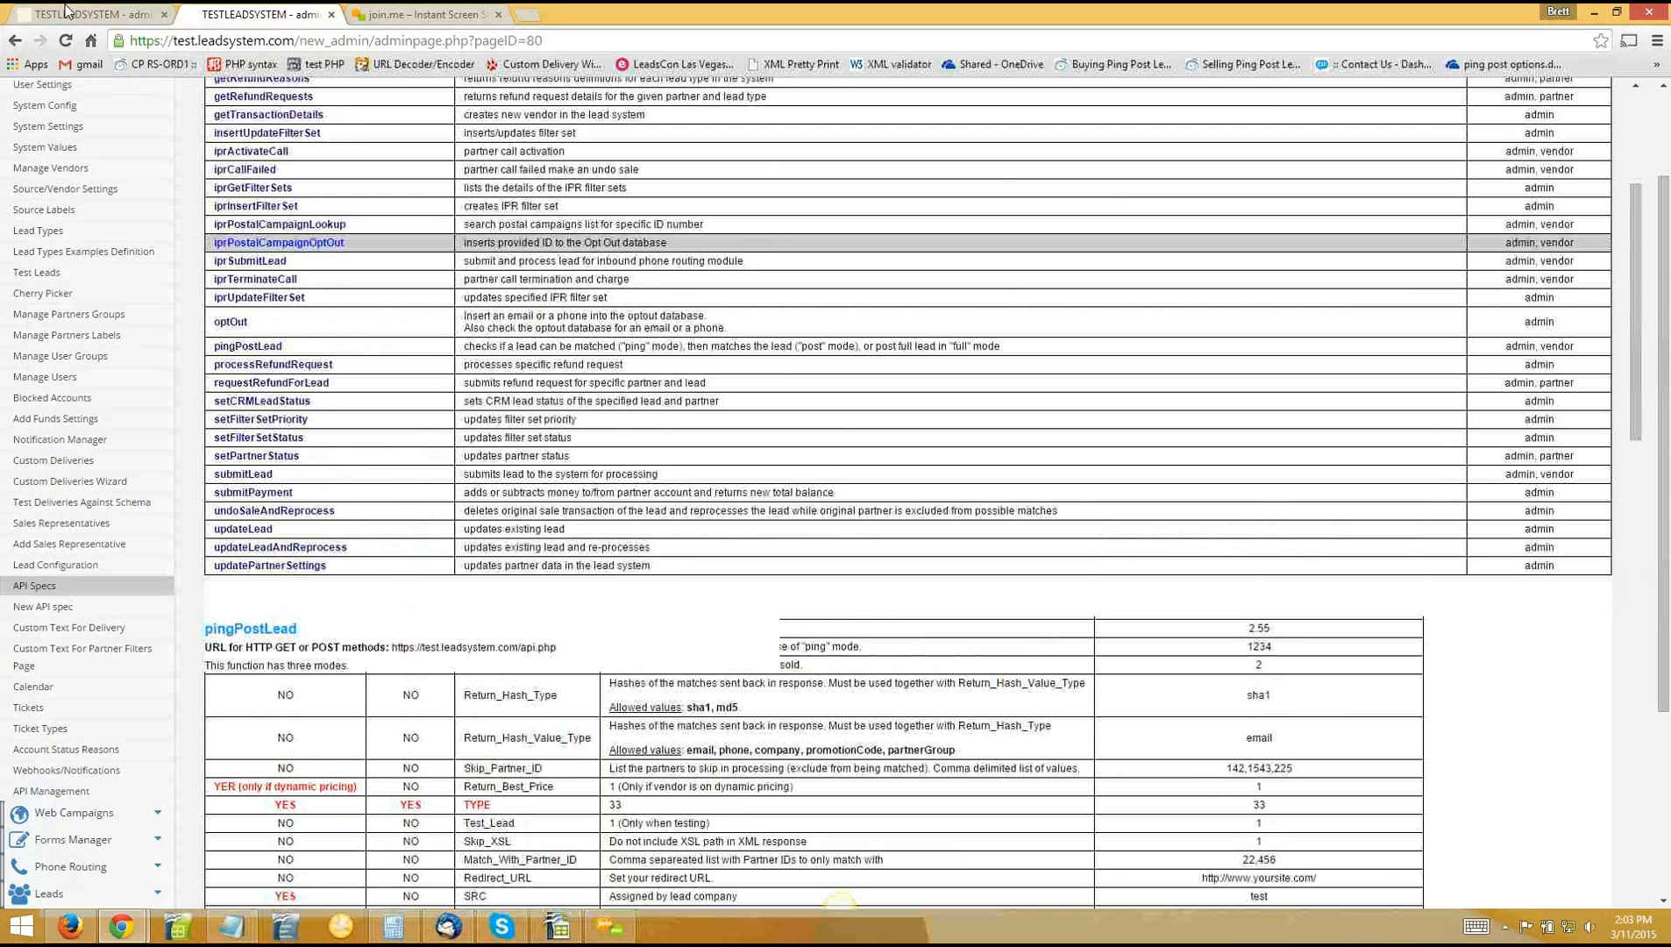
left_click(65, 10)
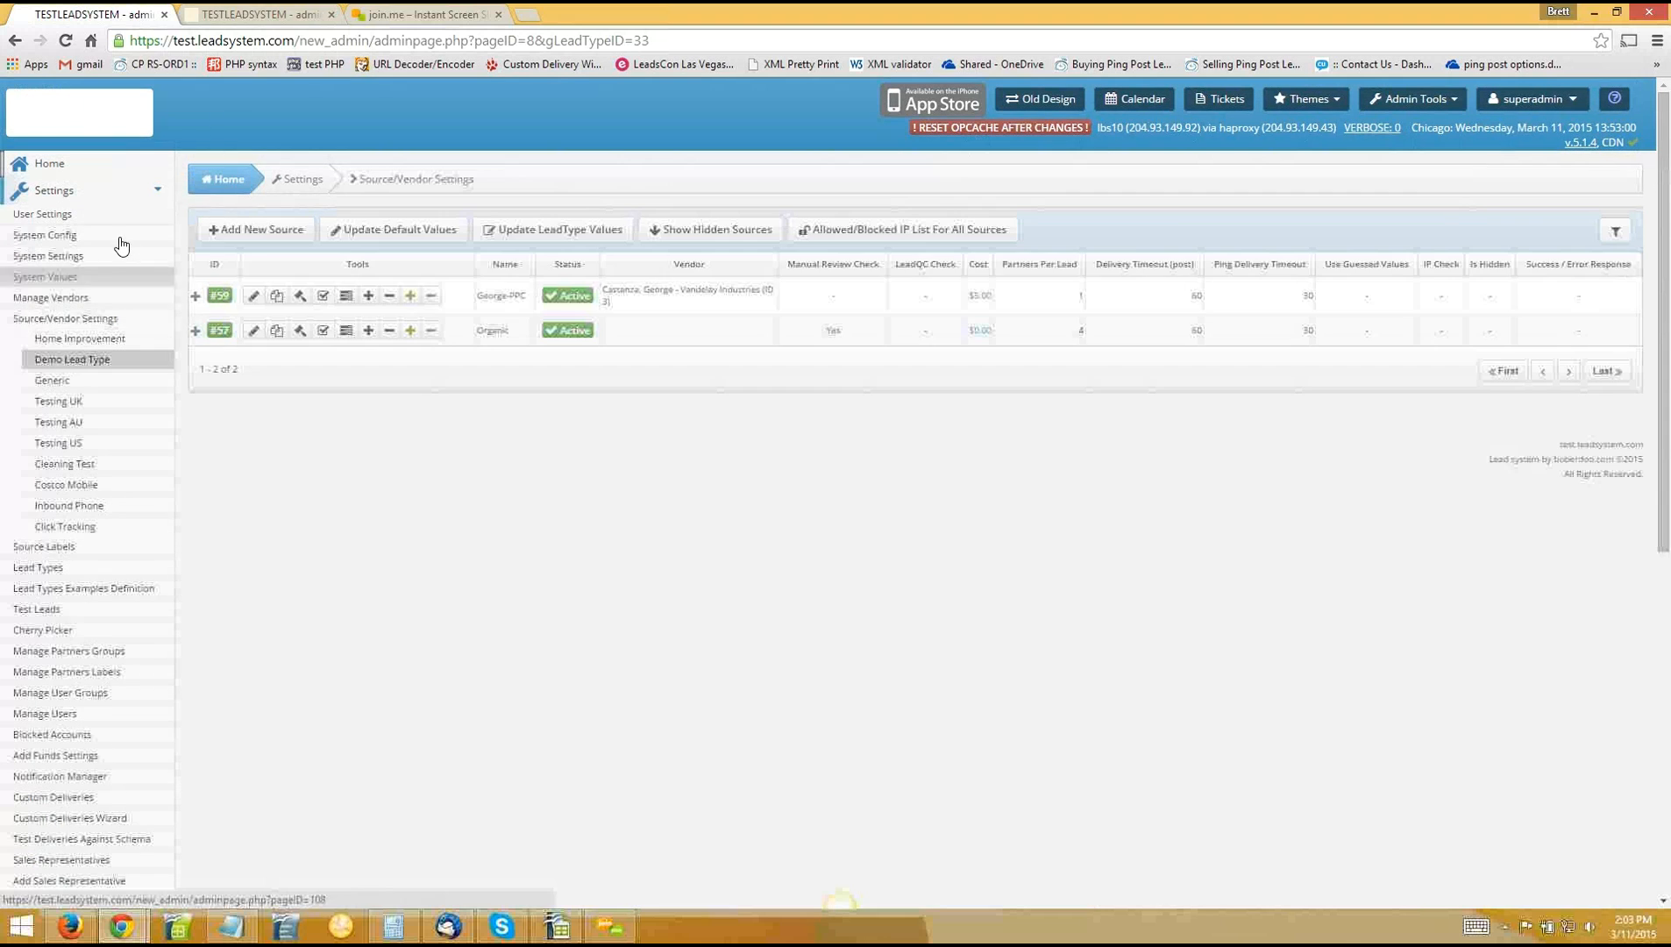
left_click(78, 298)
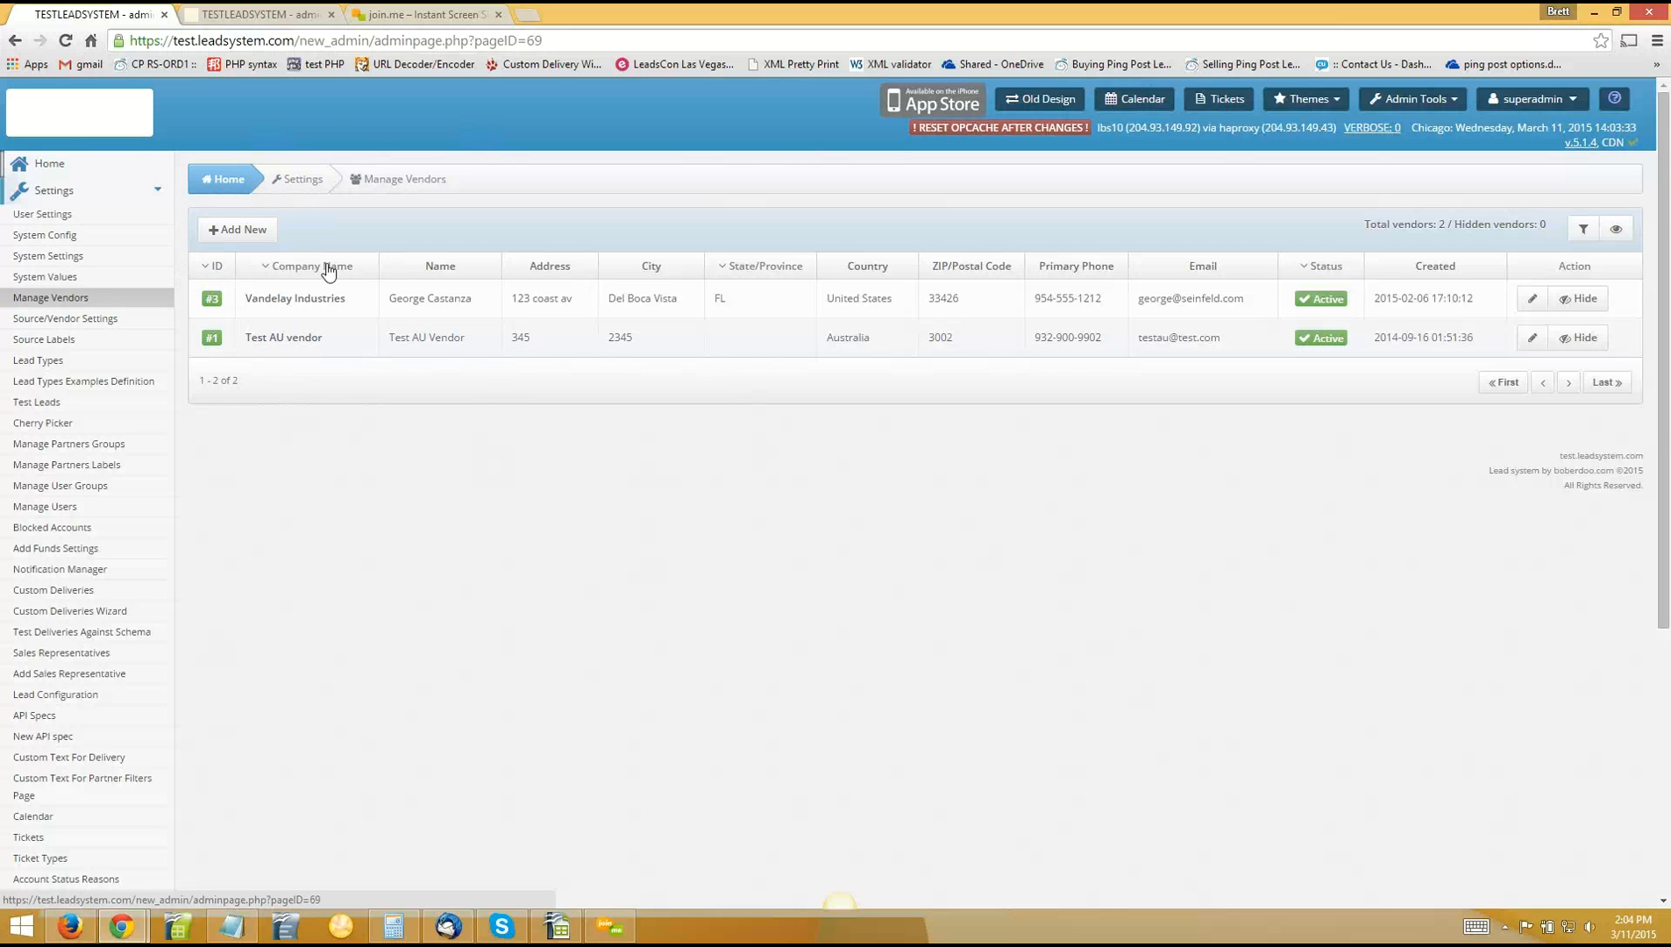
Start a new Demo Lead Type source in the Source/Vendor Settings and name it abc
left_click(65, 317)
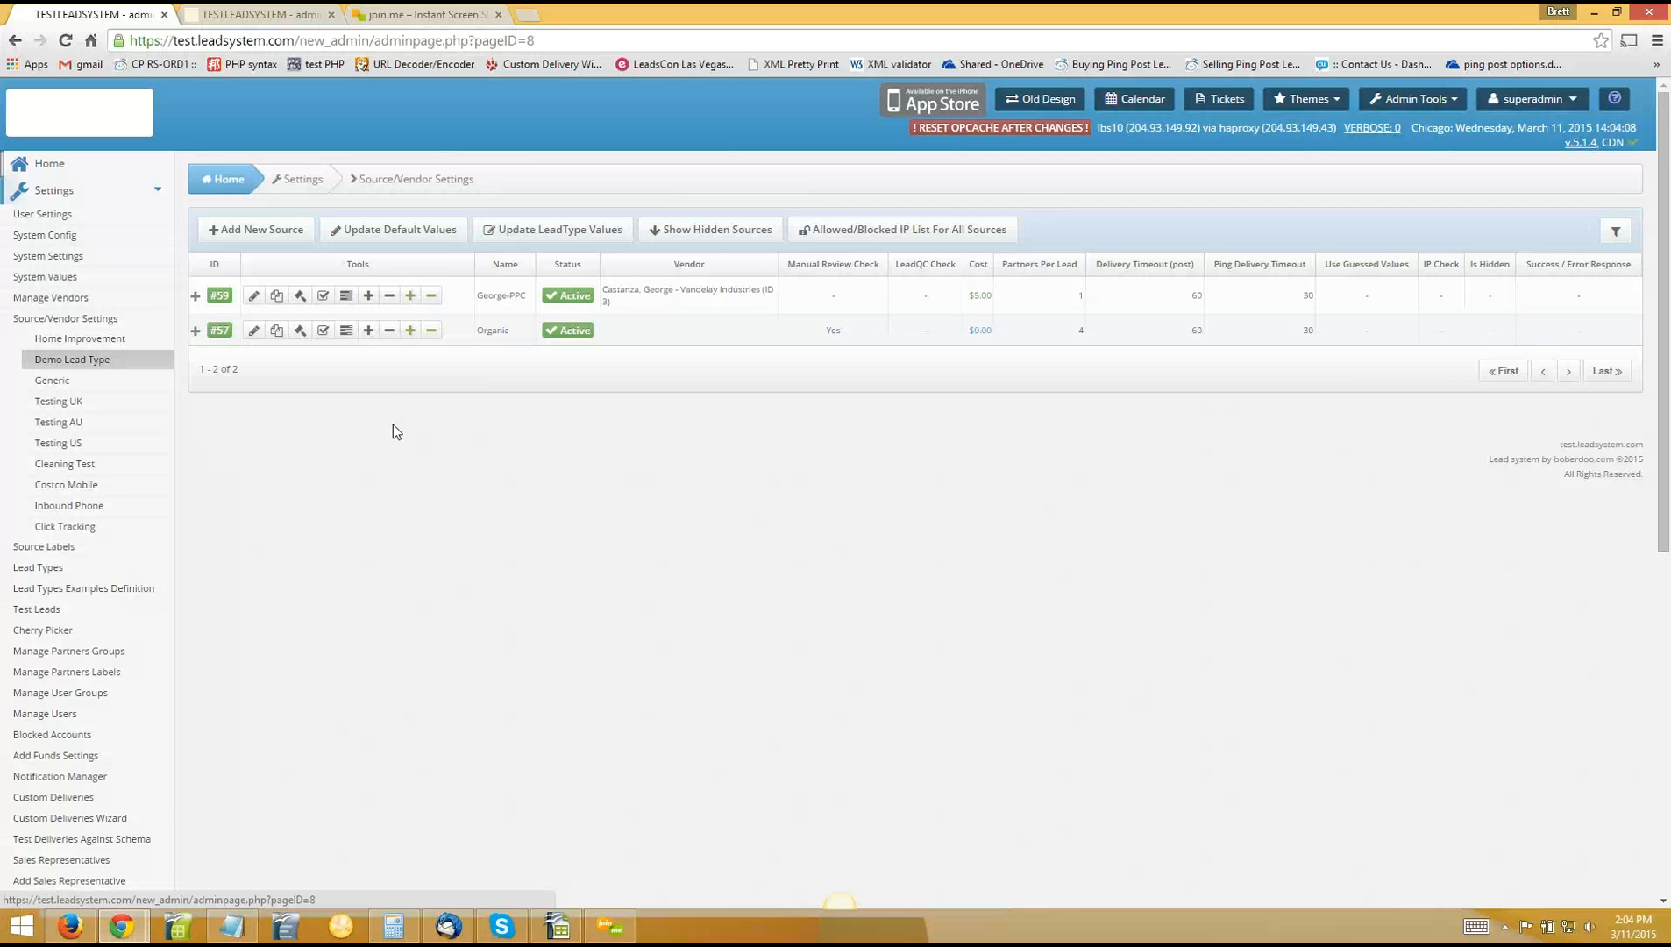
left_click(247, 237)
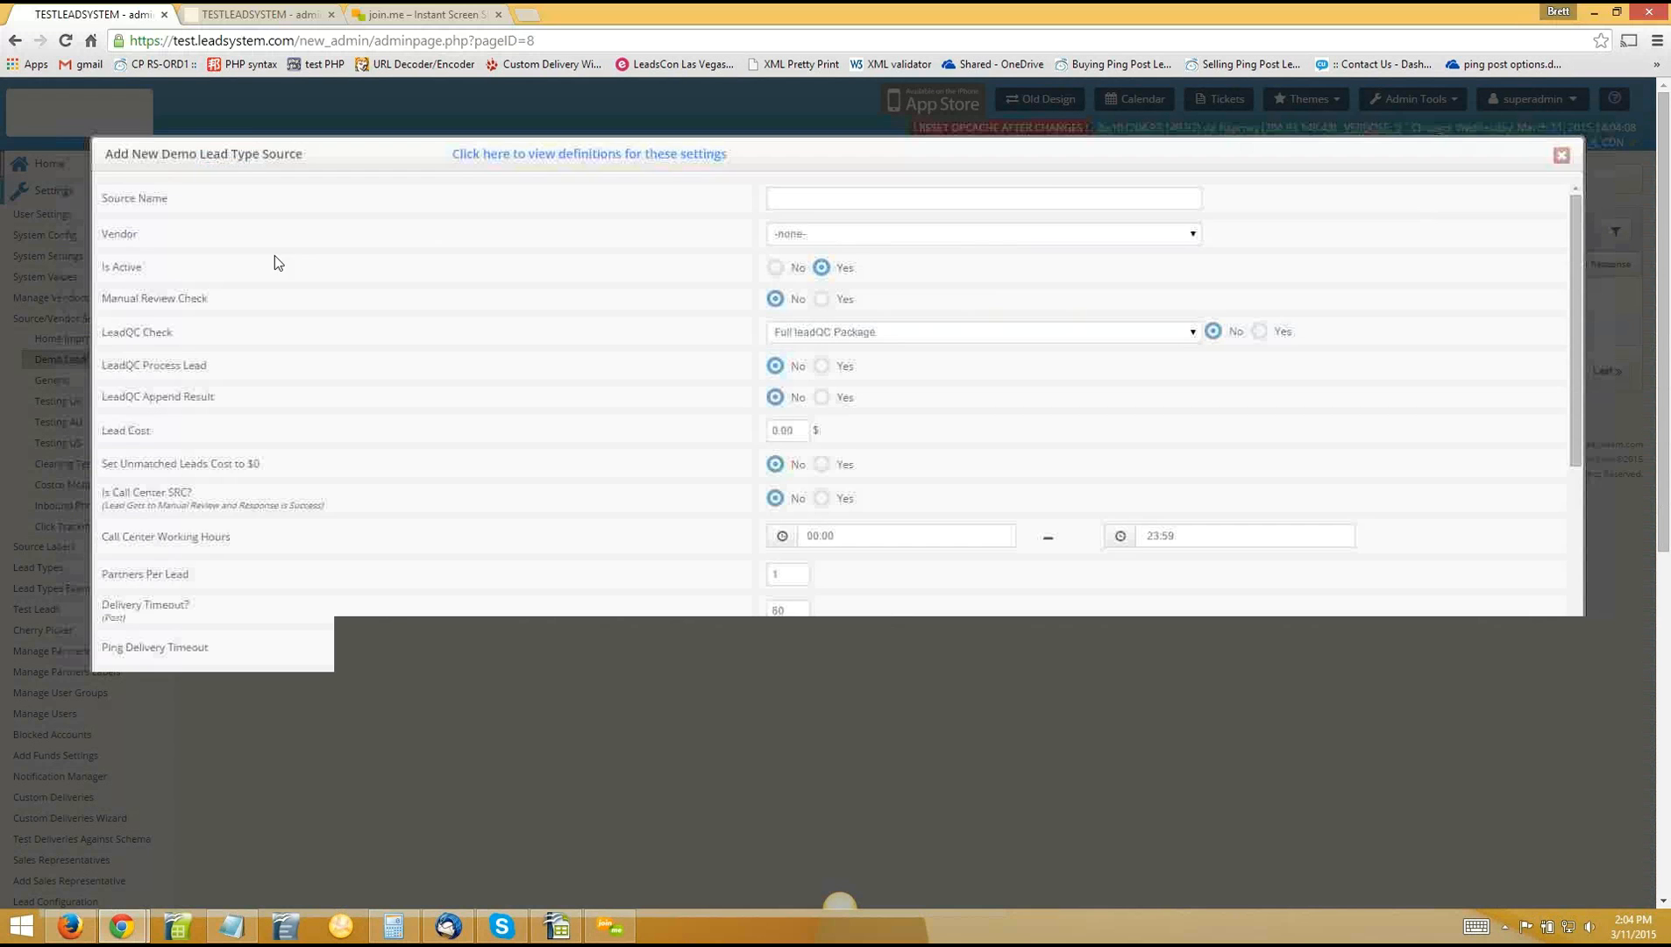
left_click(807, 199)
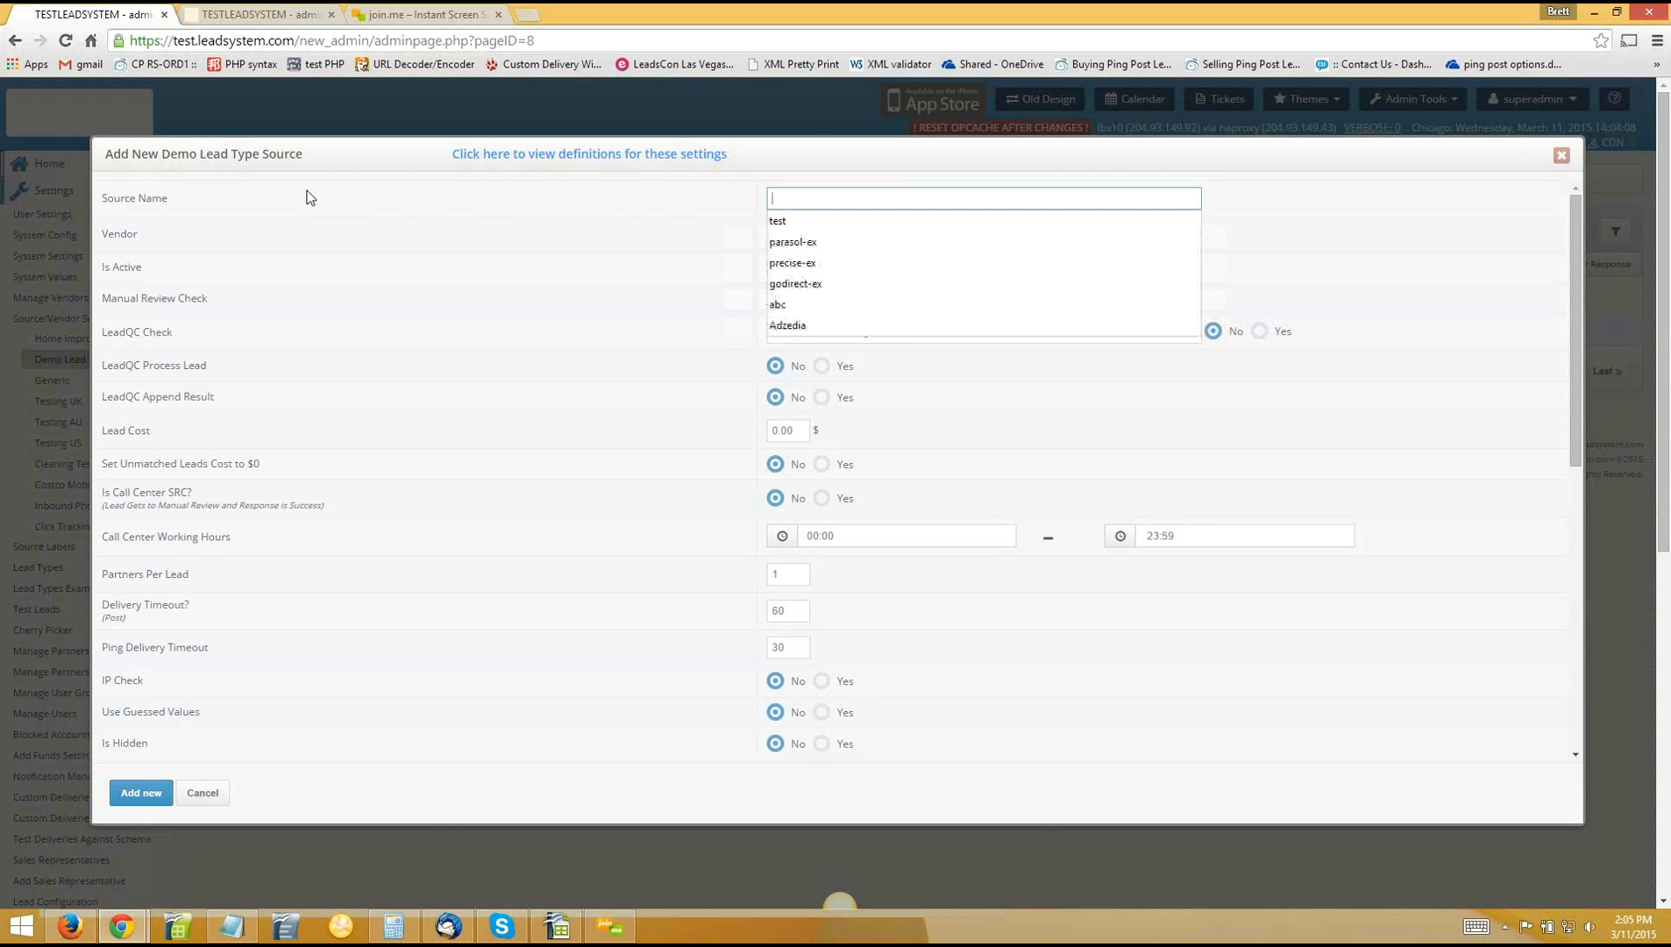
left_click(716, 209)
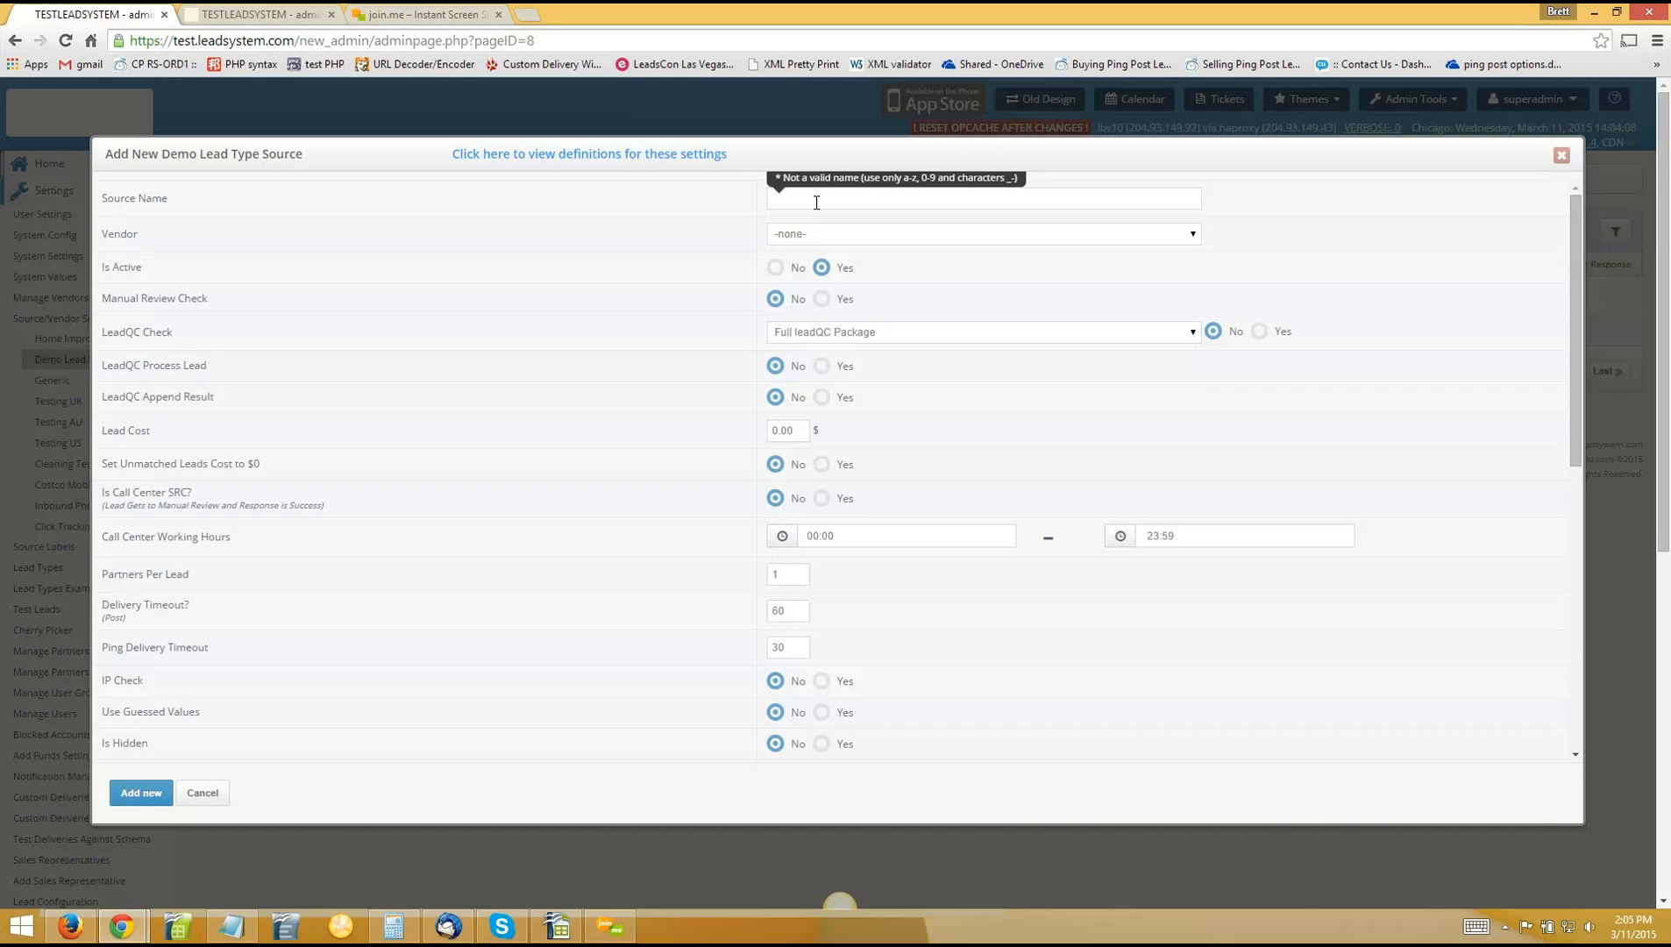
left_click(828, 206)
type("abc")
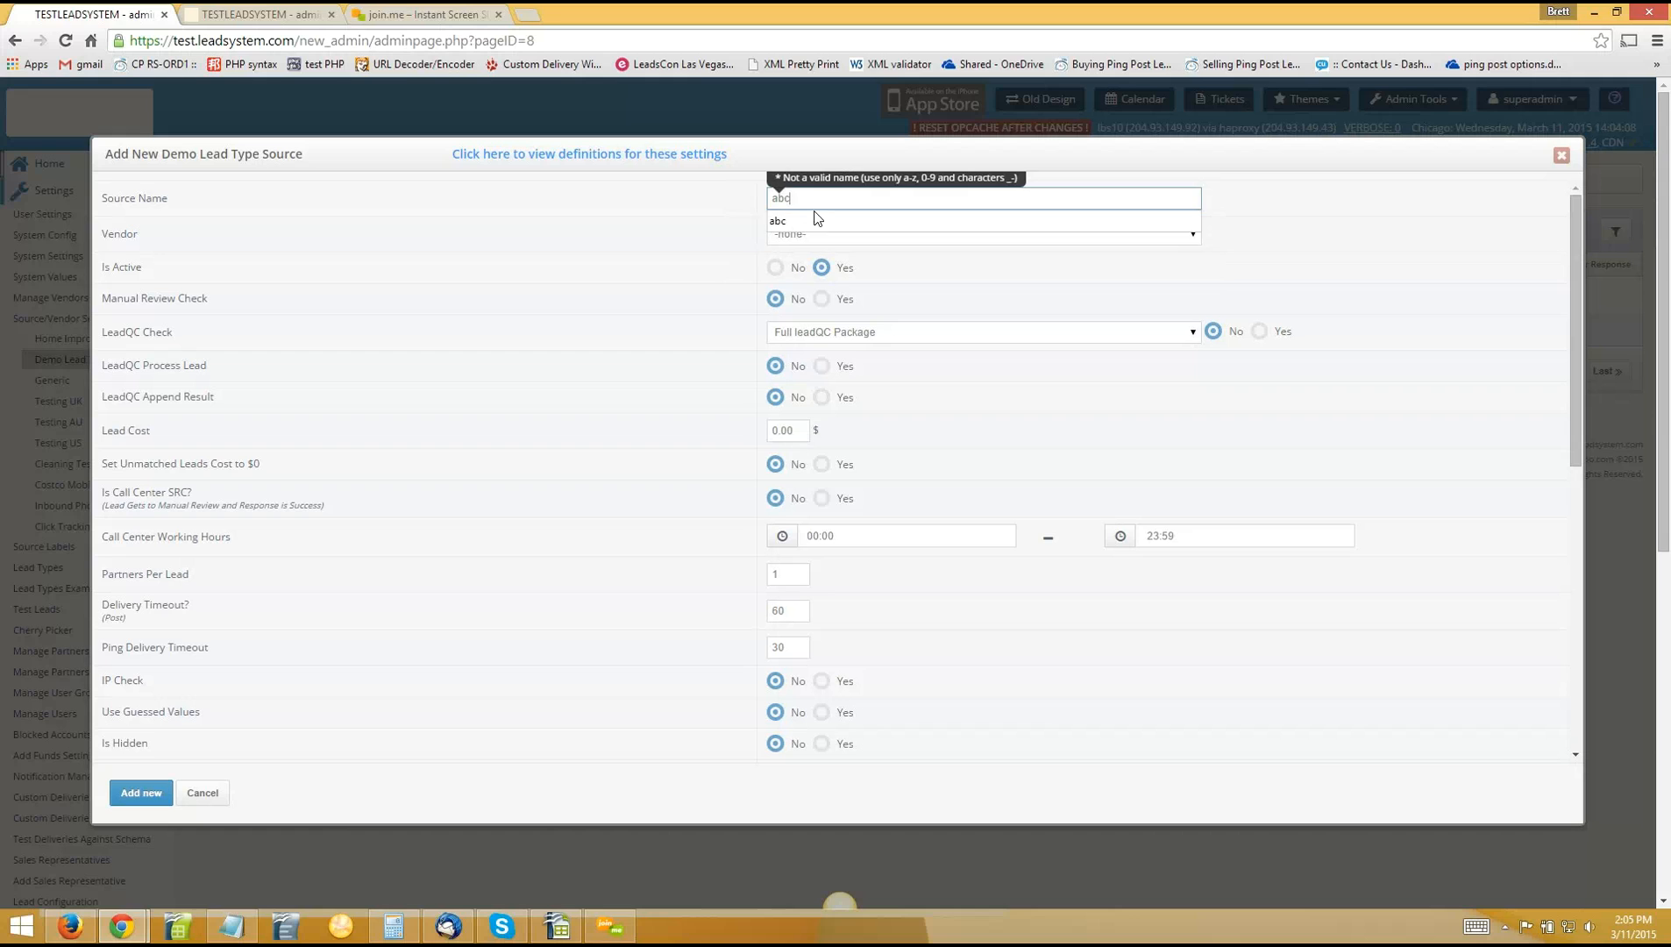
left_click(684, 214)
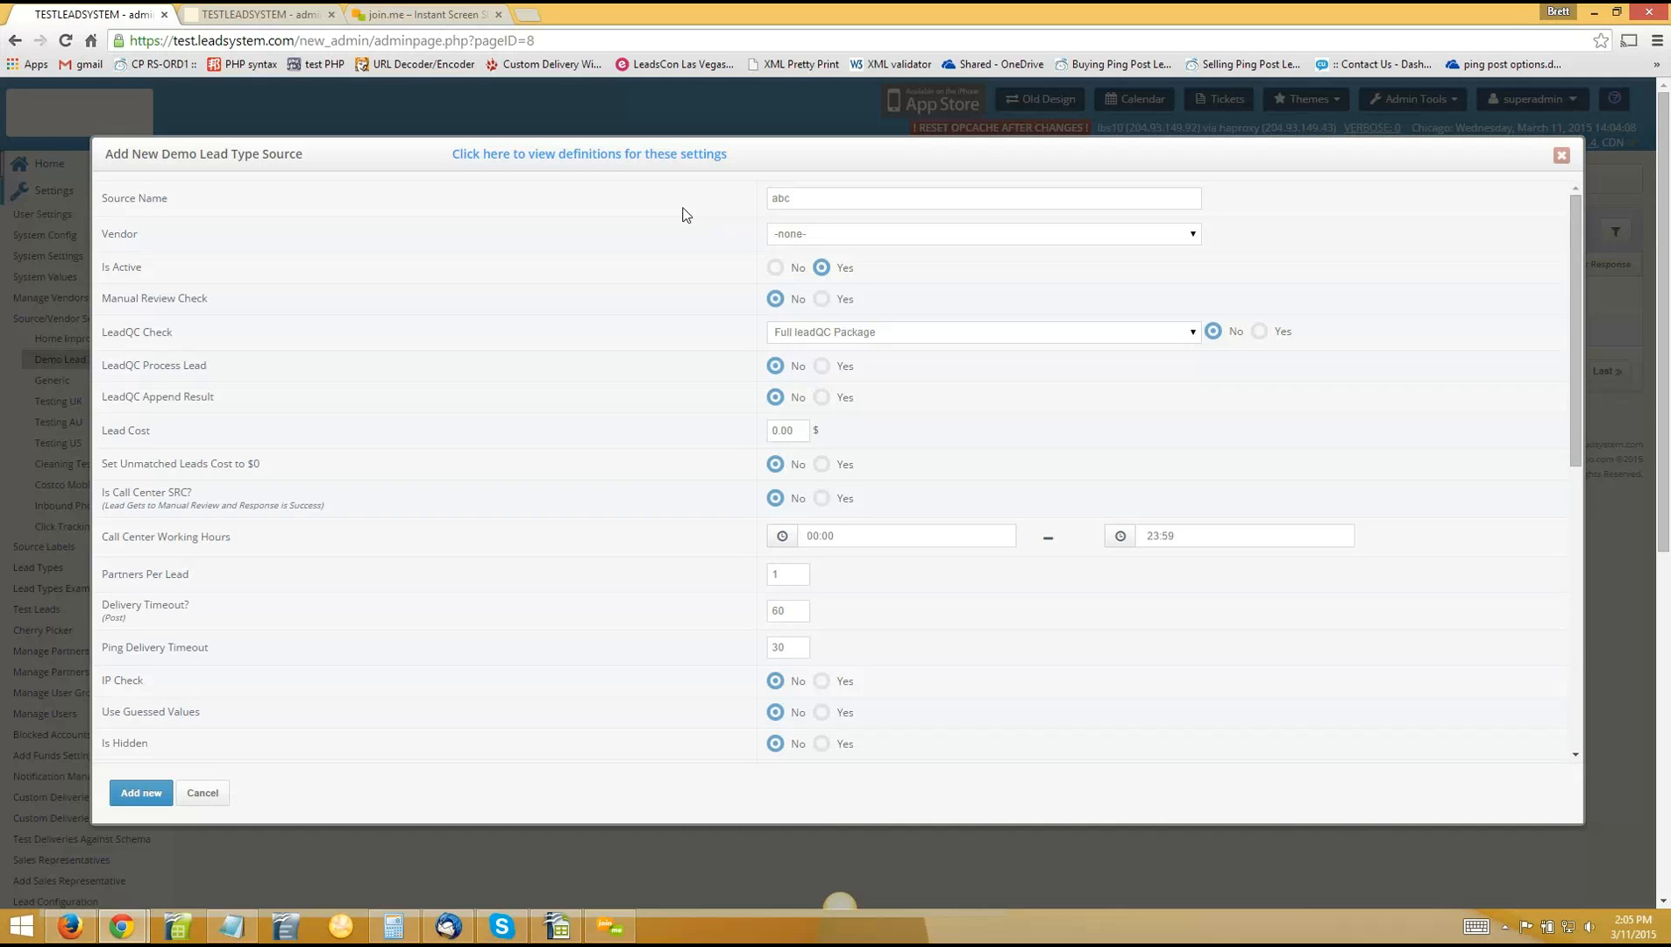
Assign Test AU vendor as the vendor of the new abc source
left_click_drag(770, 198, 814, 238)
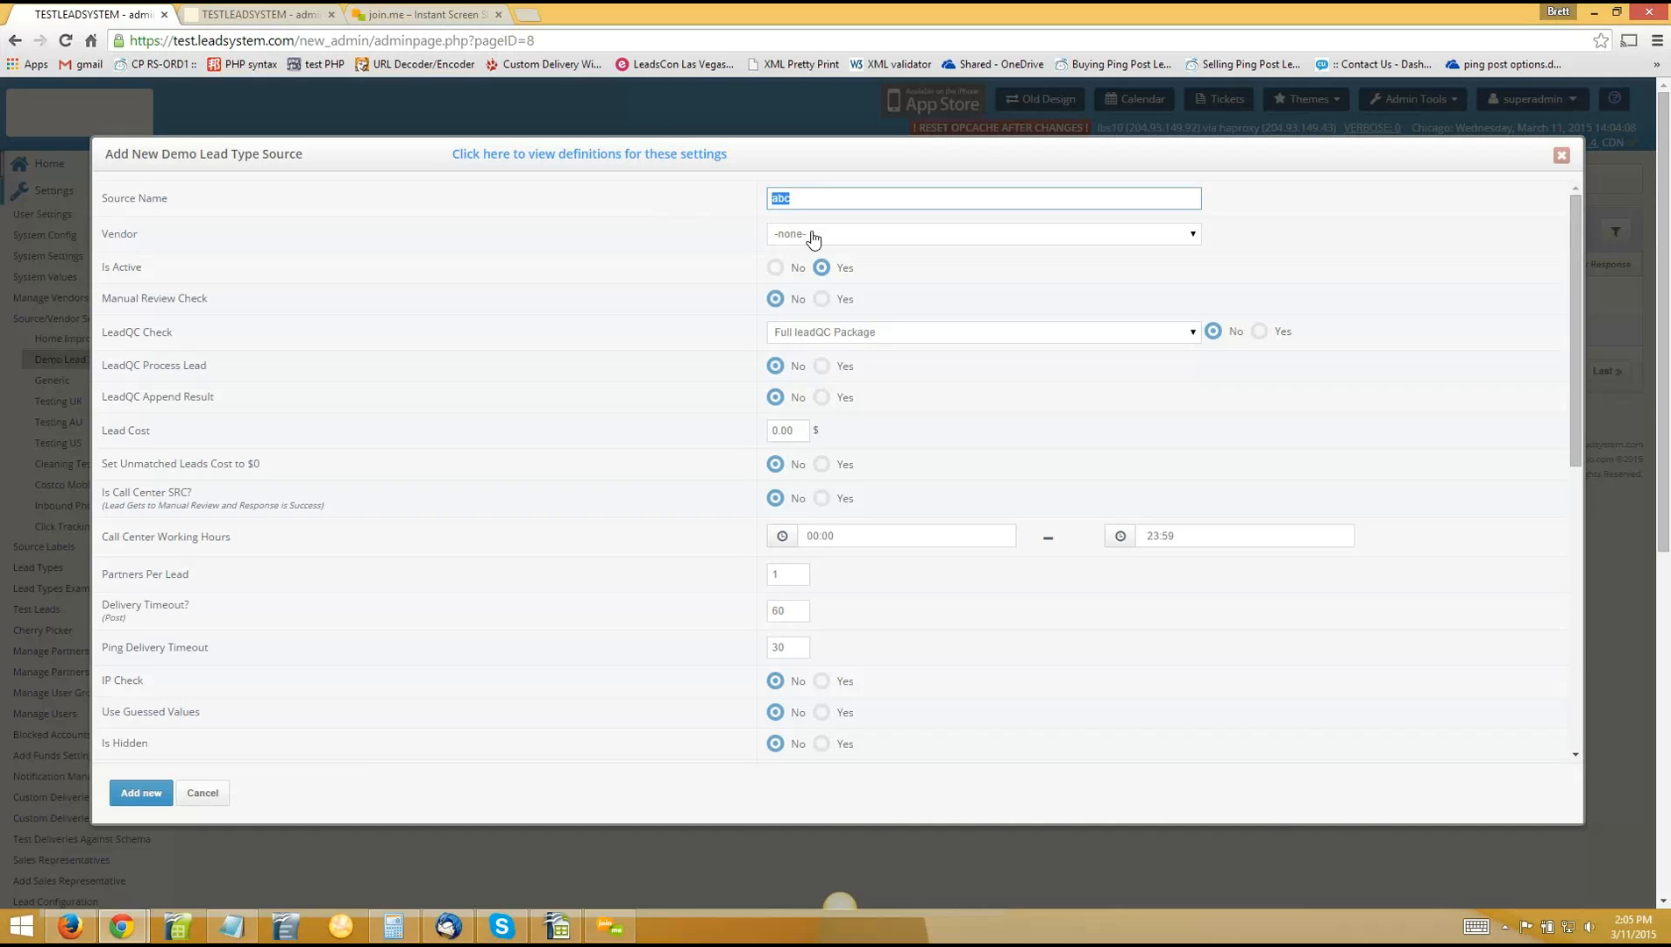
left_click(813, 234)
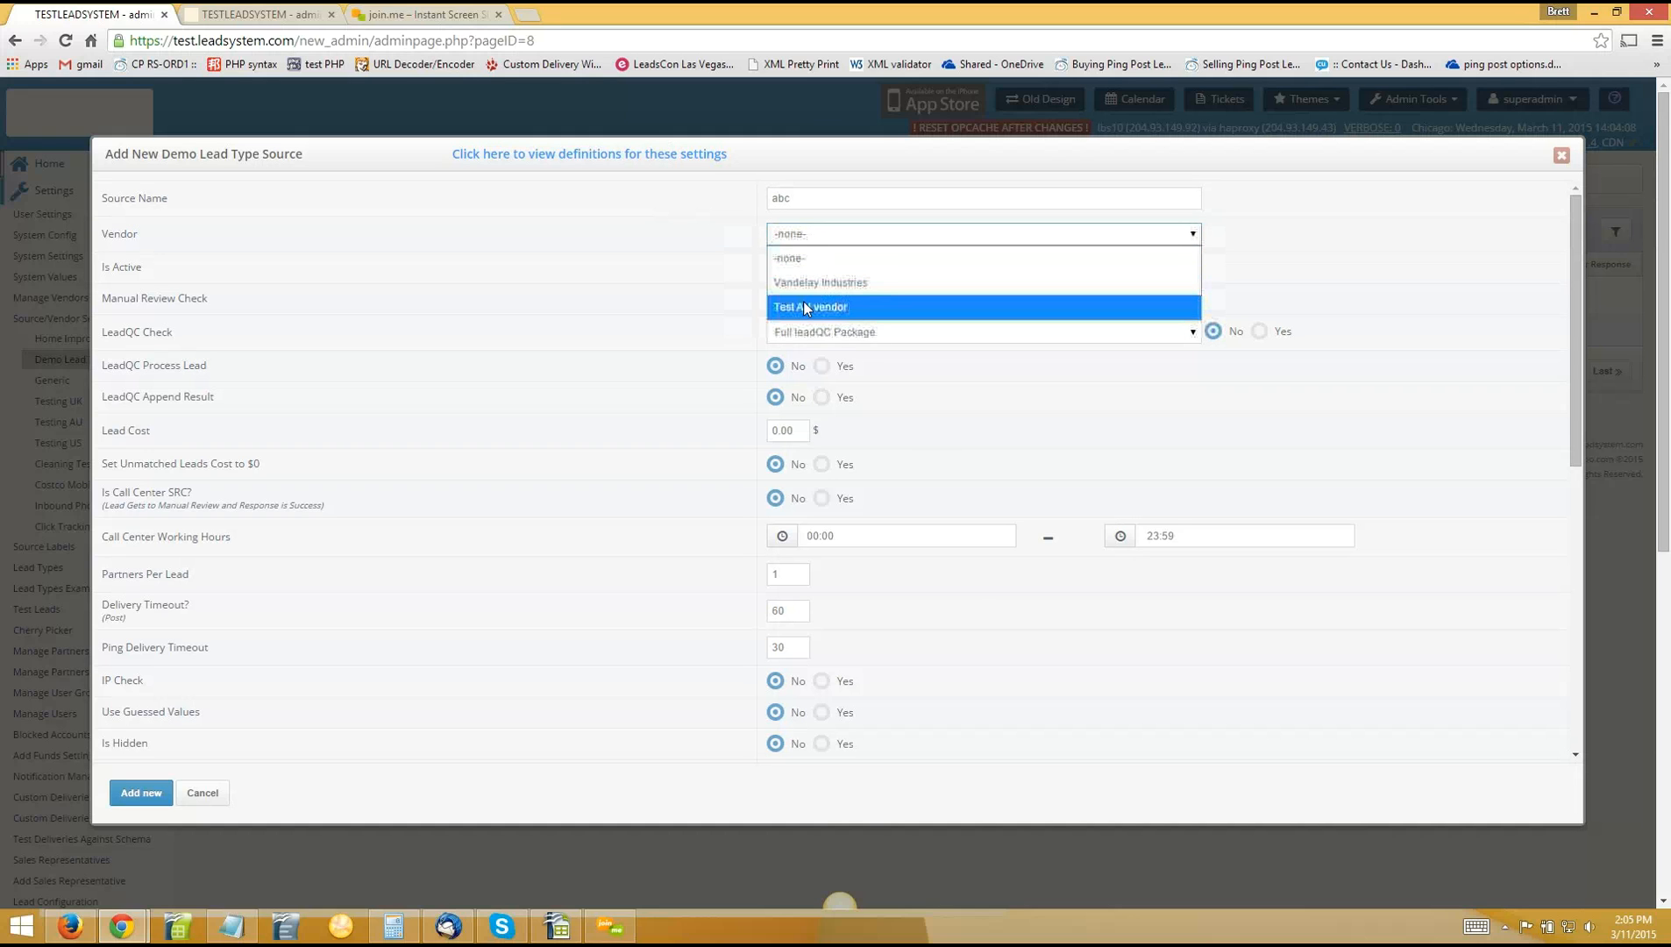
left_click(805, 307)
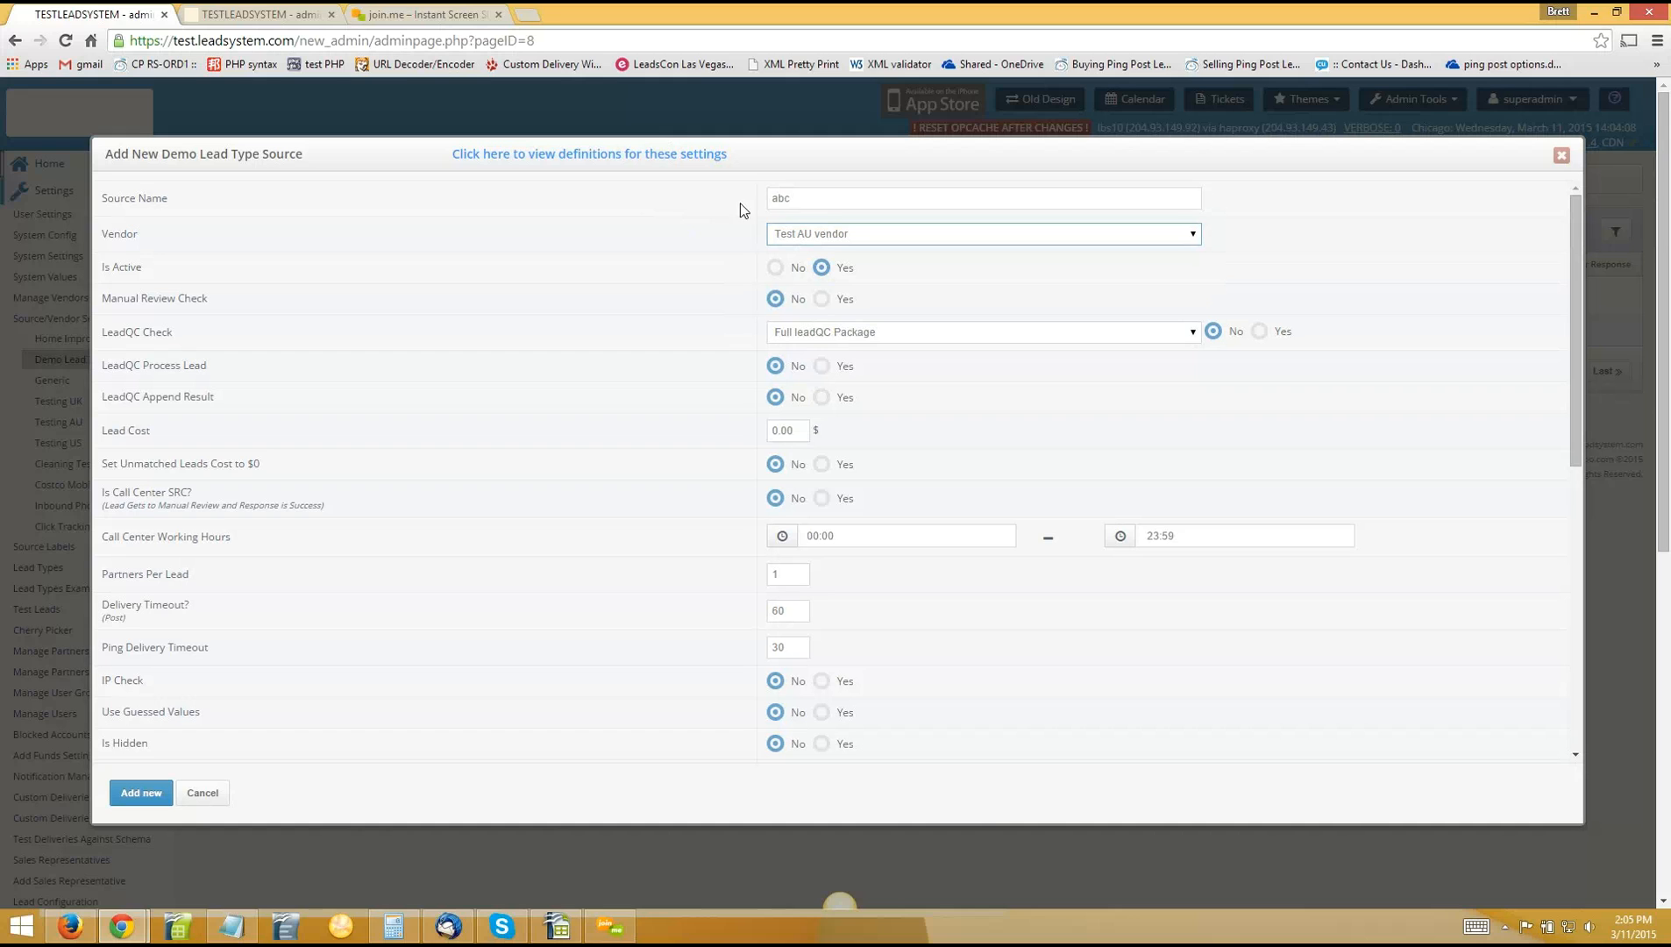
left_click_drag(792, 200, 672, 208)
left_click(690, 208)
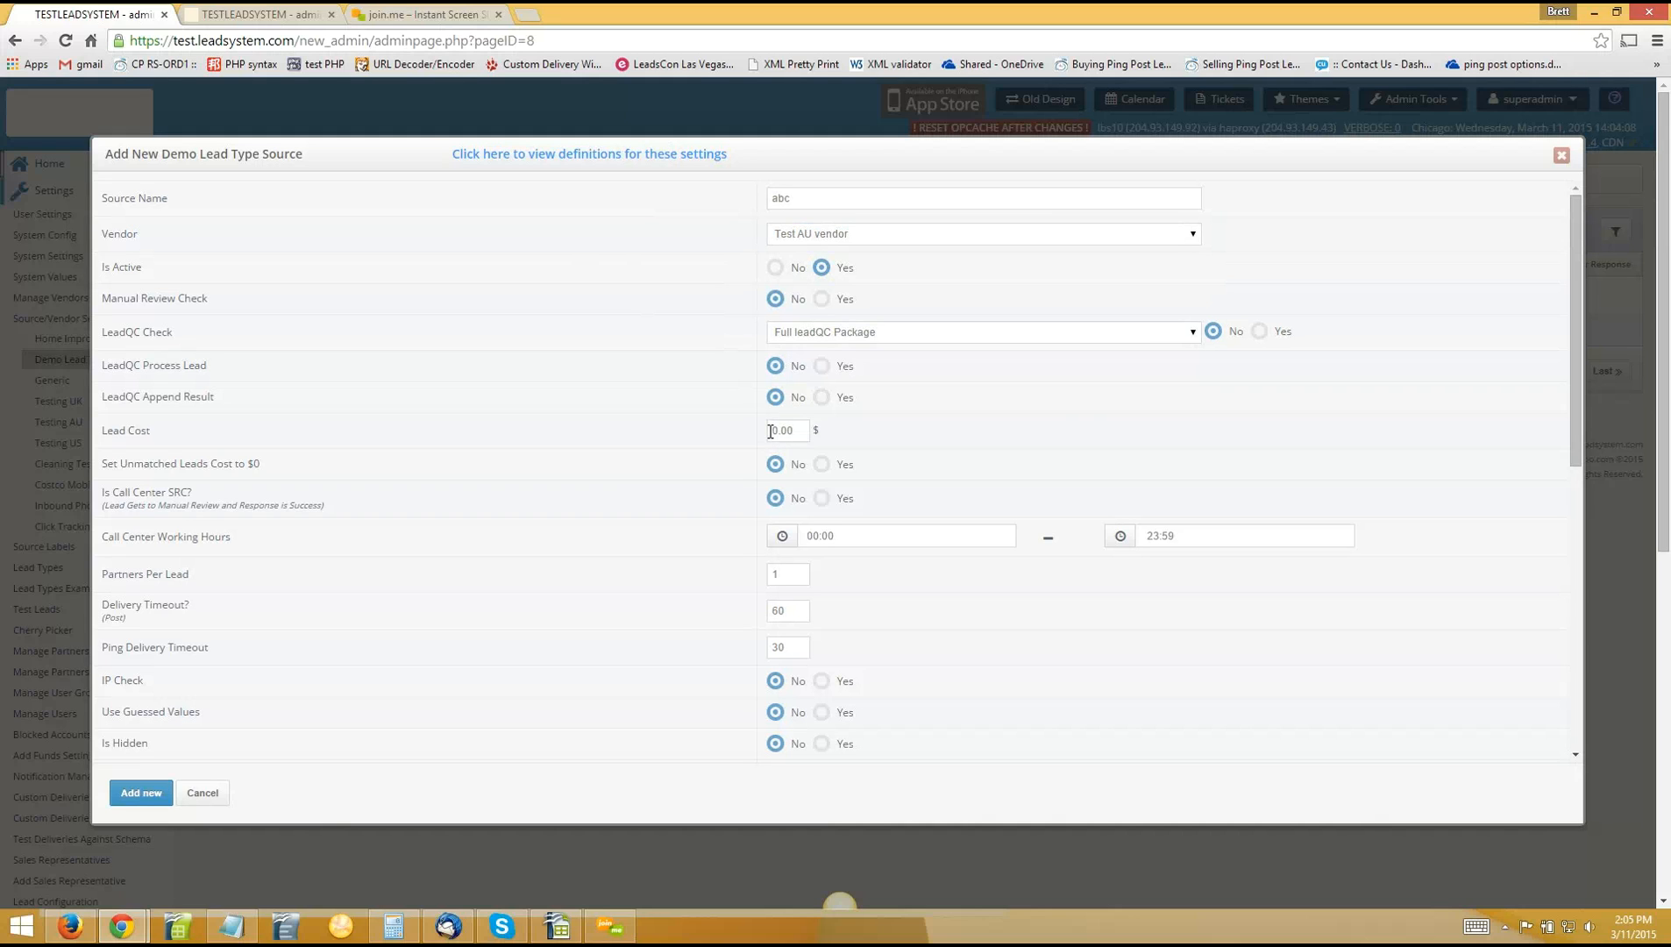
Set the abc source's Lead Cost to $5.00 and save the source
left_click_drag(770, 431, 799, 433)
type("5.00")
key("BackSpace")
key("BackSpace")
key("BackSpace")
key("BackSpace")
key("BackSpace")
key("BackSpace")
key("BackSpace")
key("BackSpace")
type("5.00")
left_click(459, 343)
left_click(148, 794)
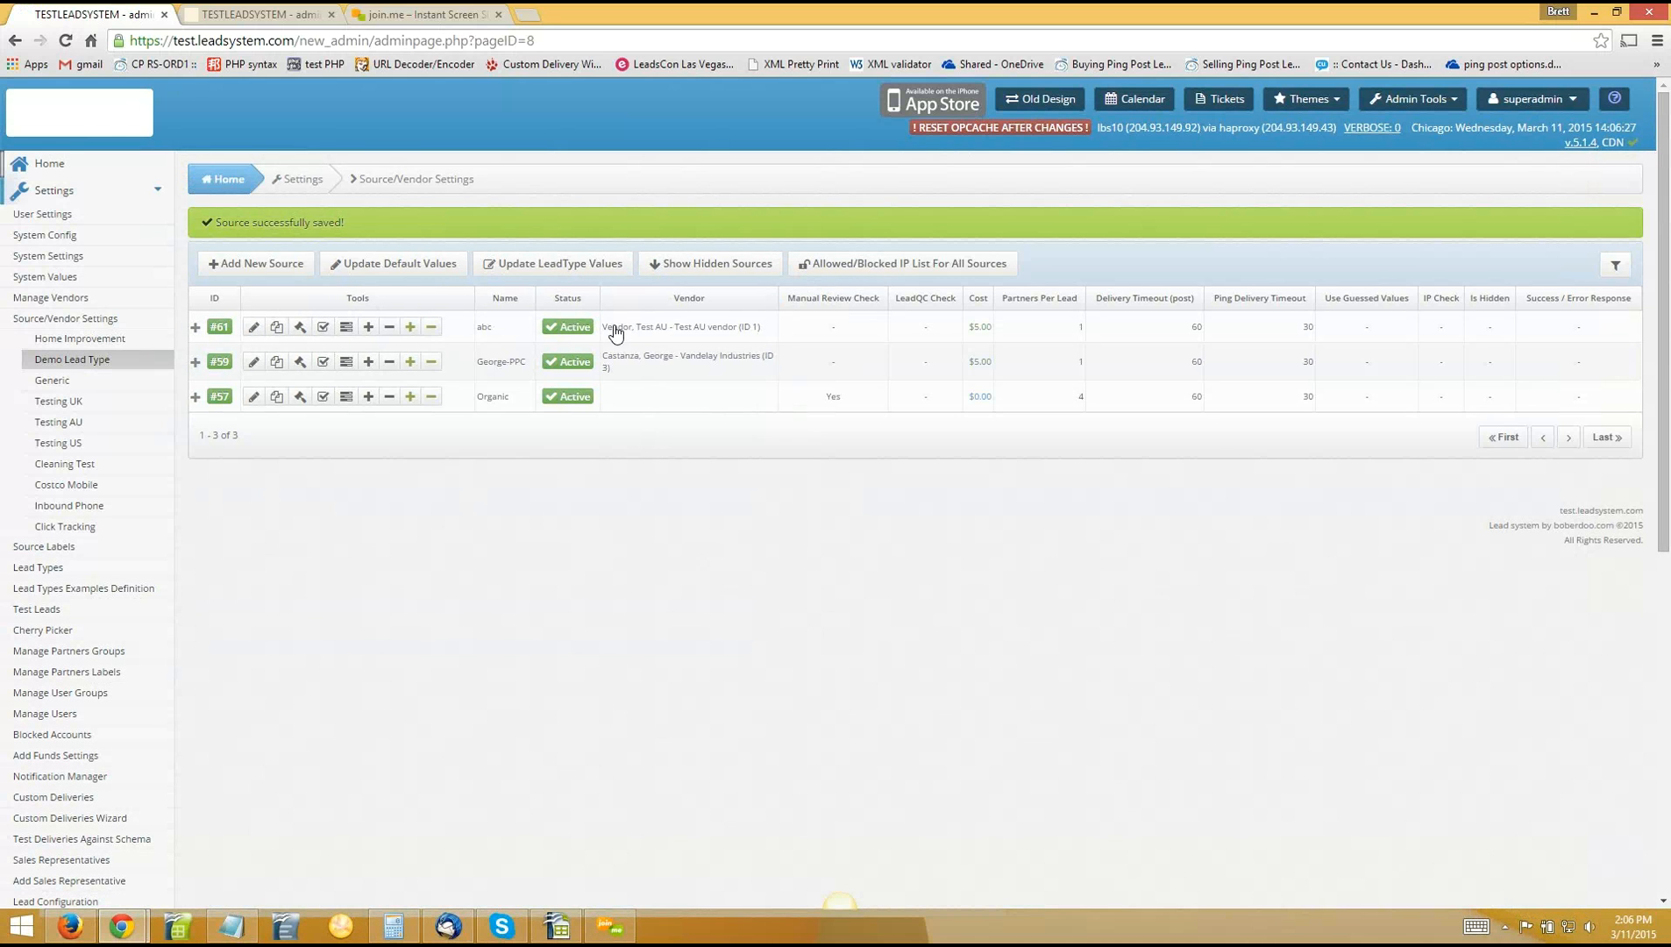
Start another Demo Lead Type source named 123 and allow it to use the Return_Best_Price parameter in the PingPost API
left_click(258, 267)
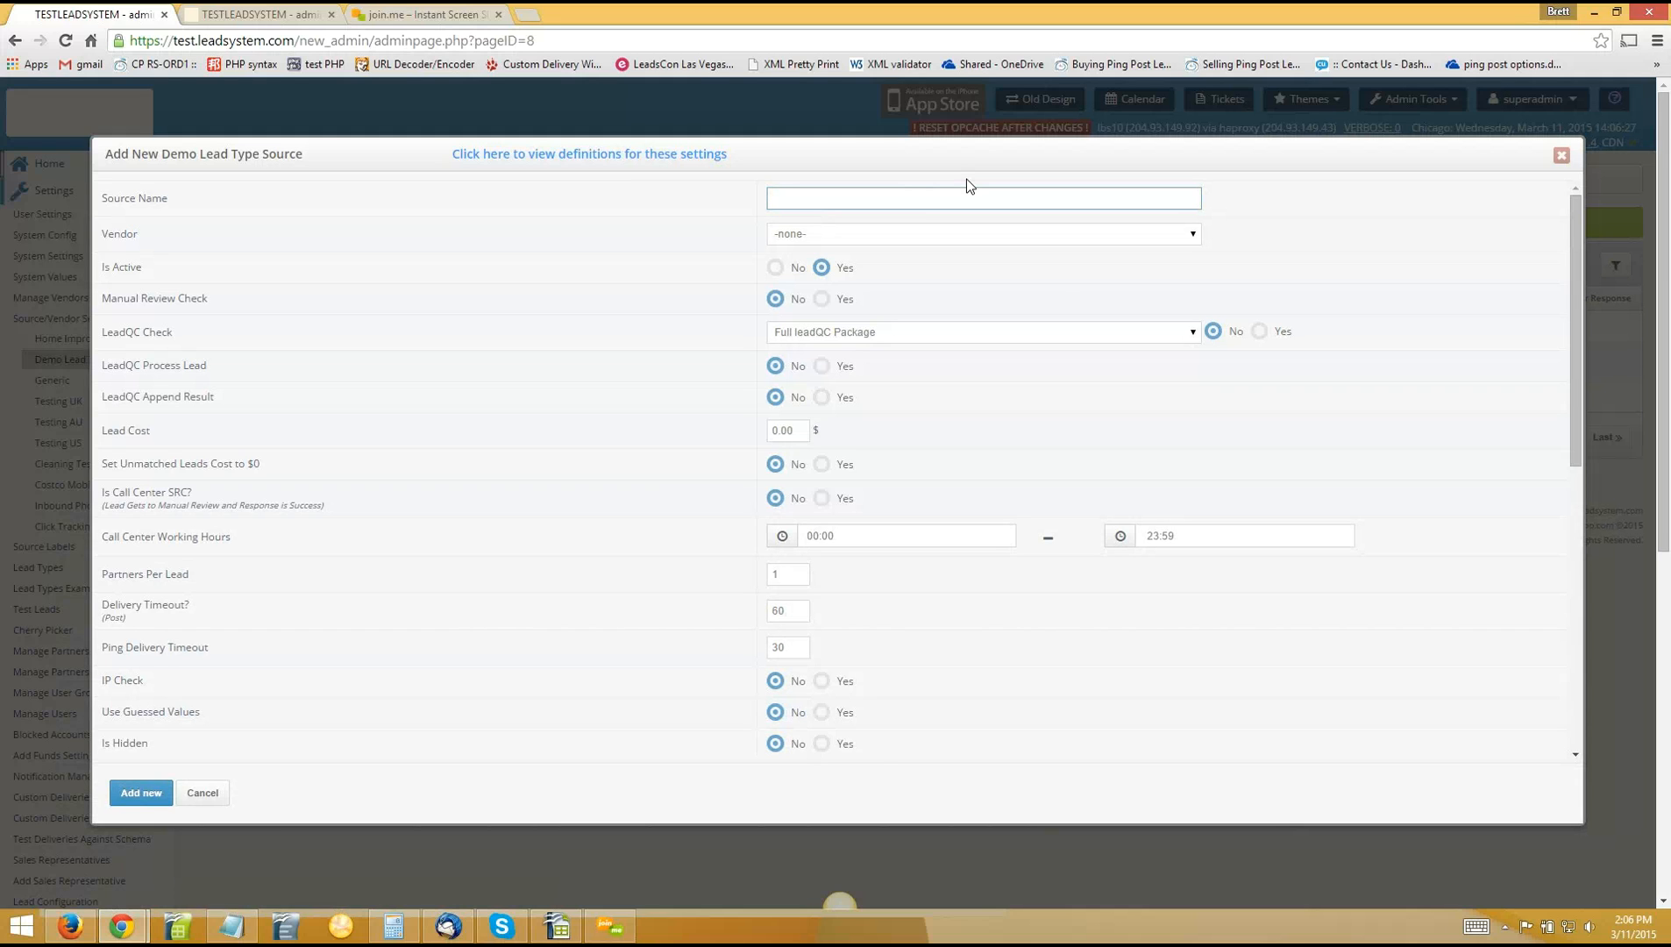
type("123")
scroll(405, 407, "down", 1)
scroll(405, 408, "down", 1)
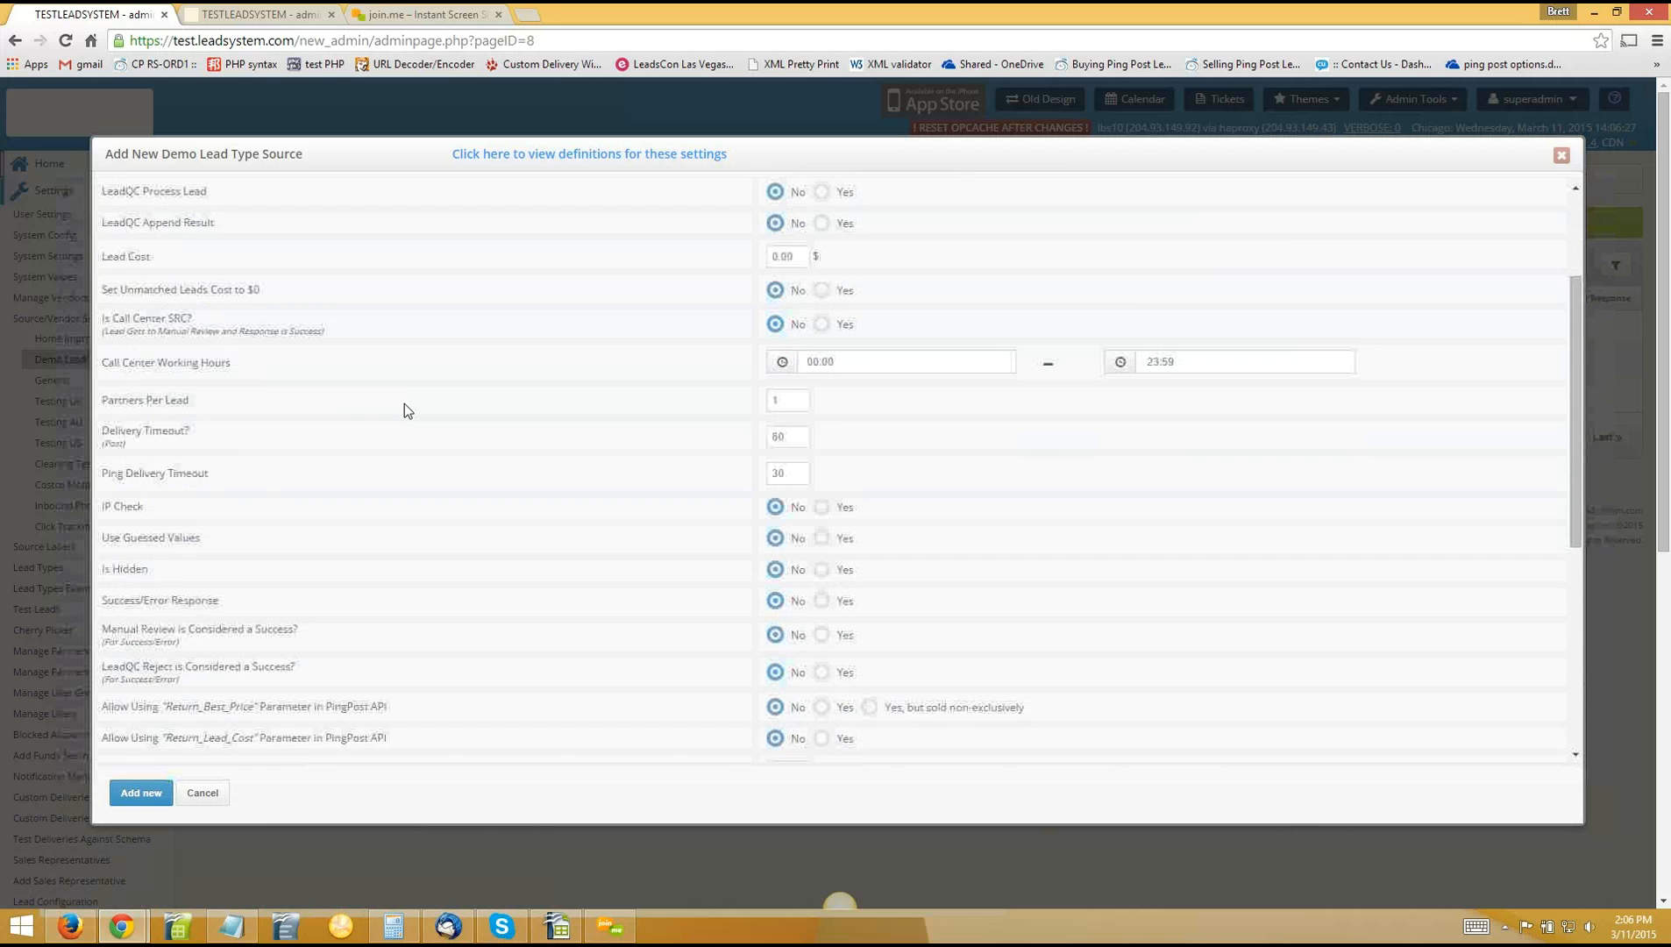
scroll(405, 411, "down", 3)
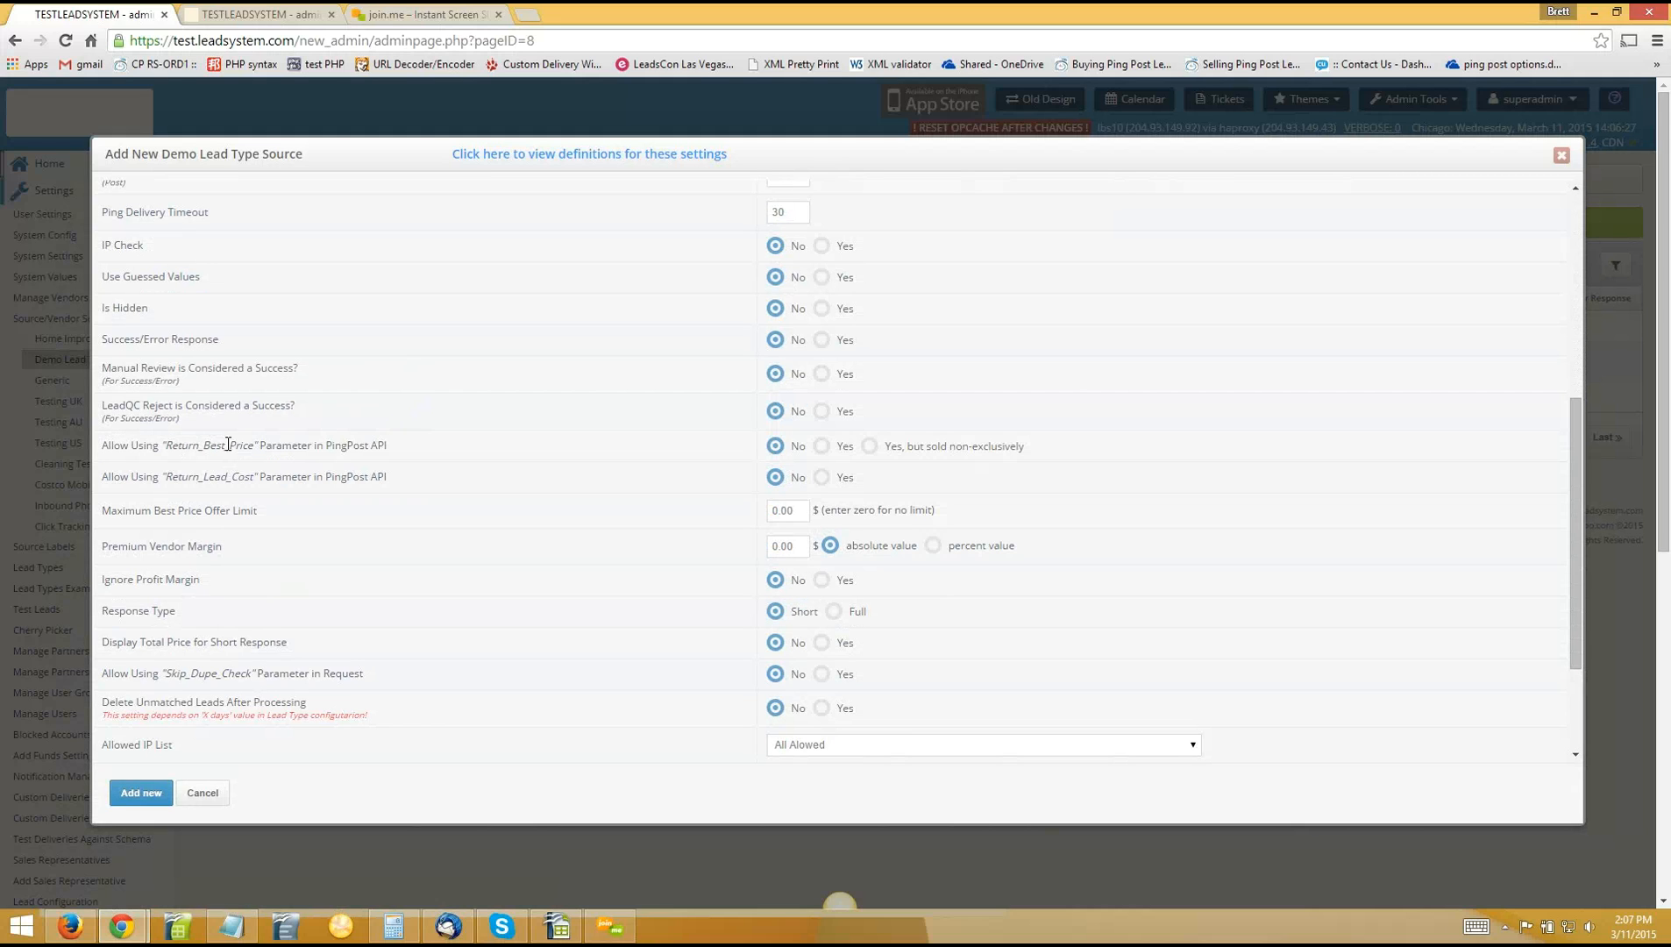
left_click_drag(107, 444, 359, 447)
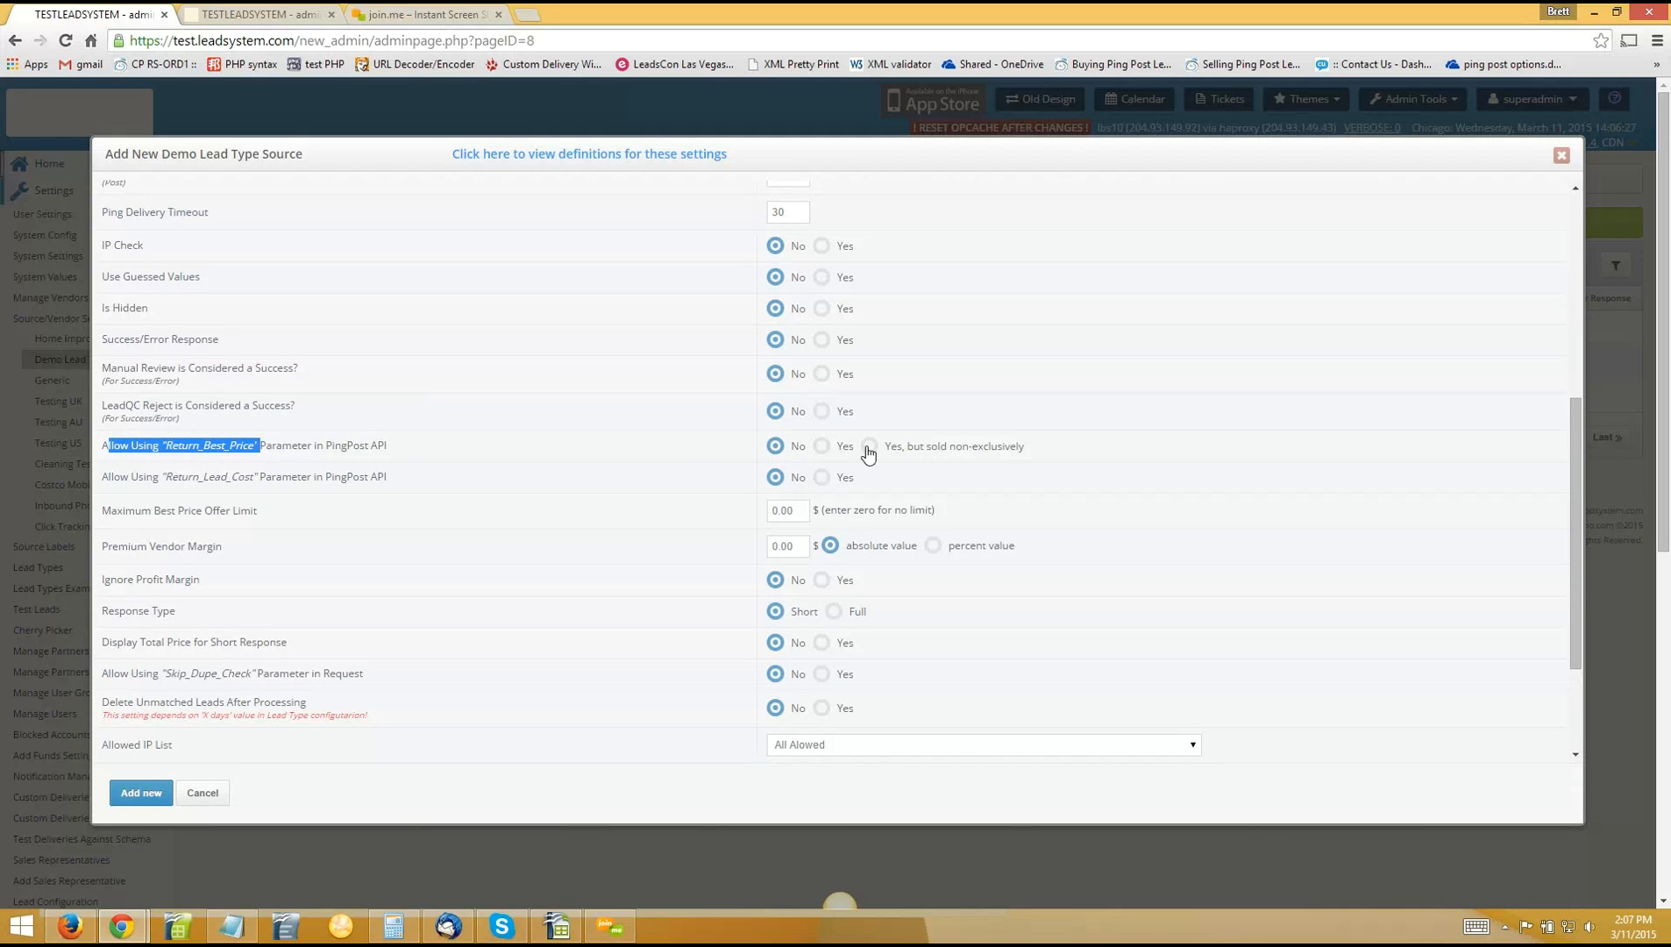
left_click(824, 447)
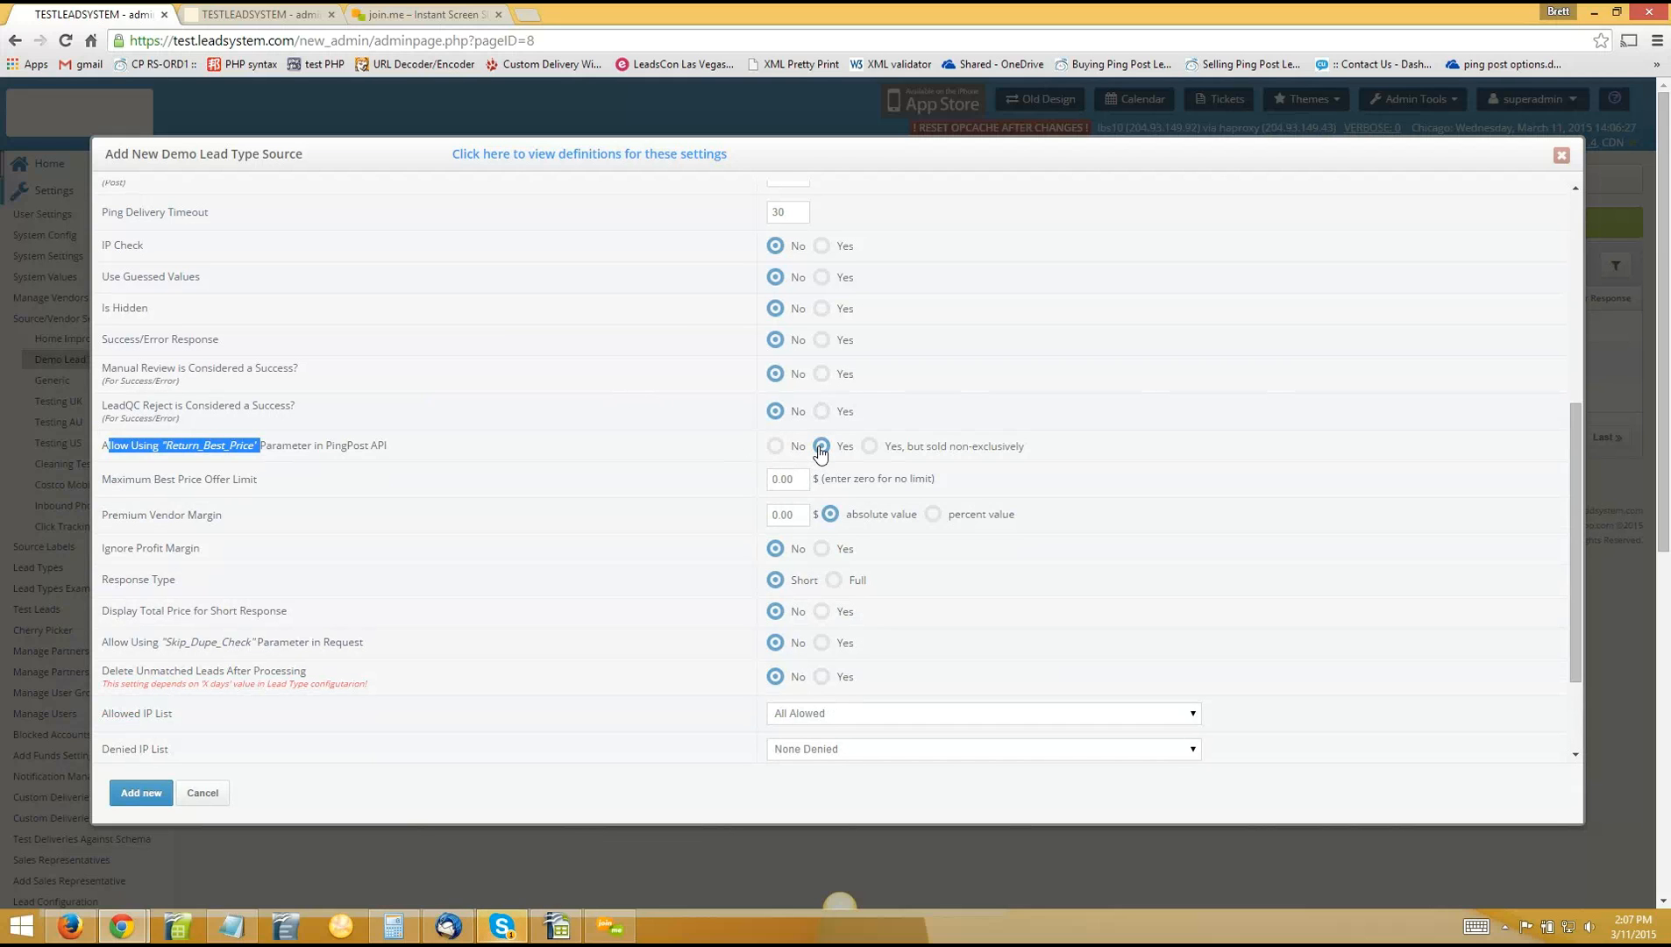
double_click(191, 446)
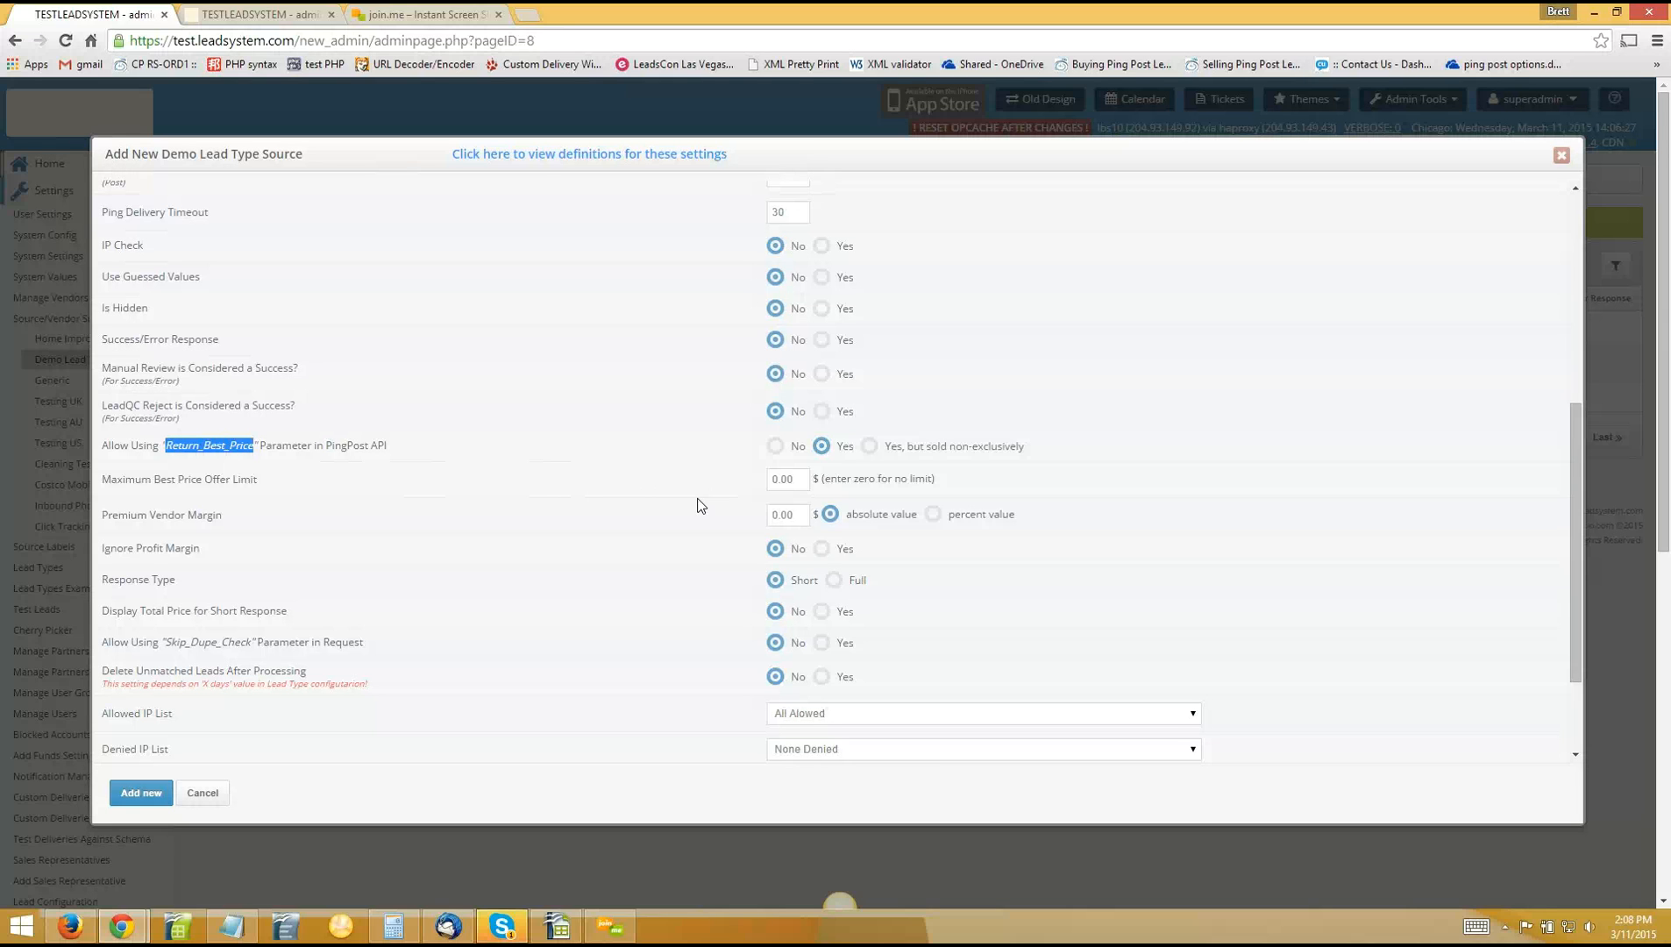
Set the 123 source's Premium Vendor Margin to 20 as a percent value
left_click_drag(148, 514, 222, 515)
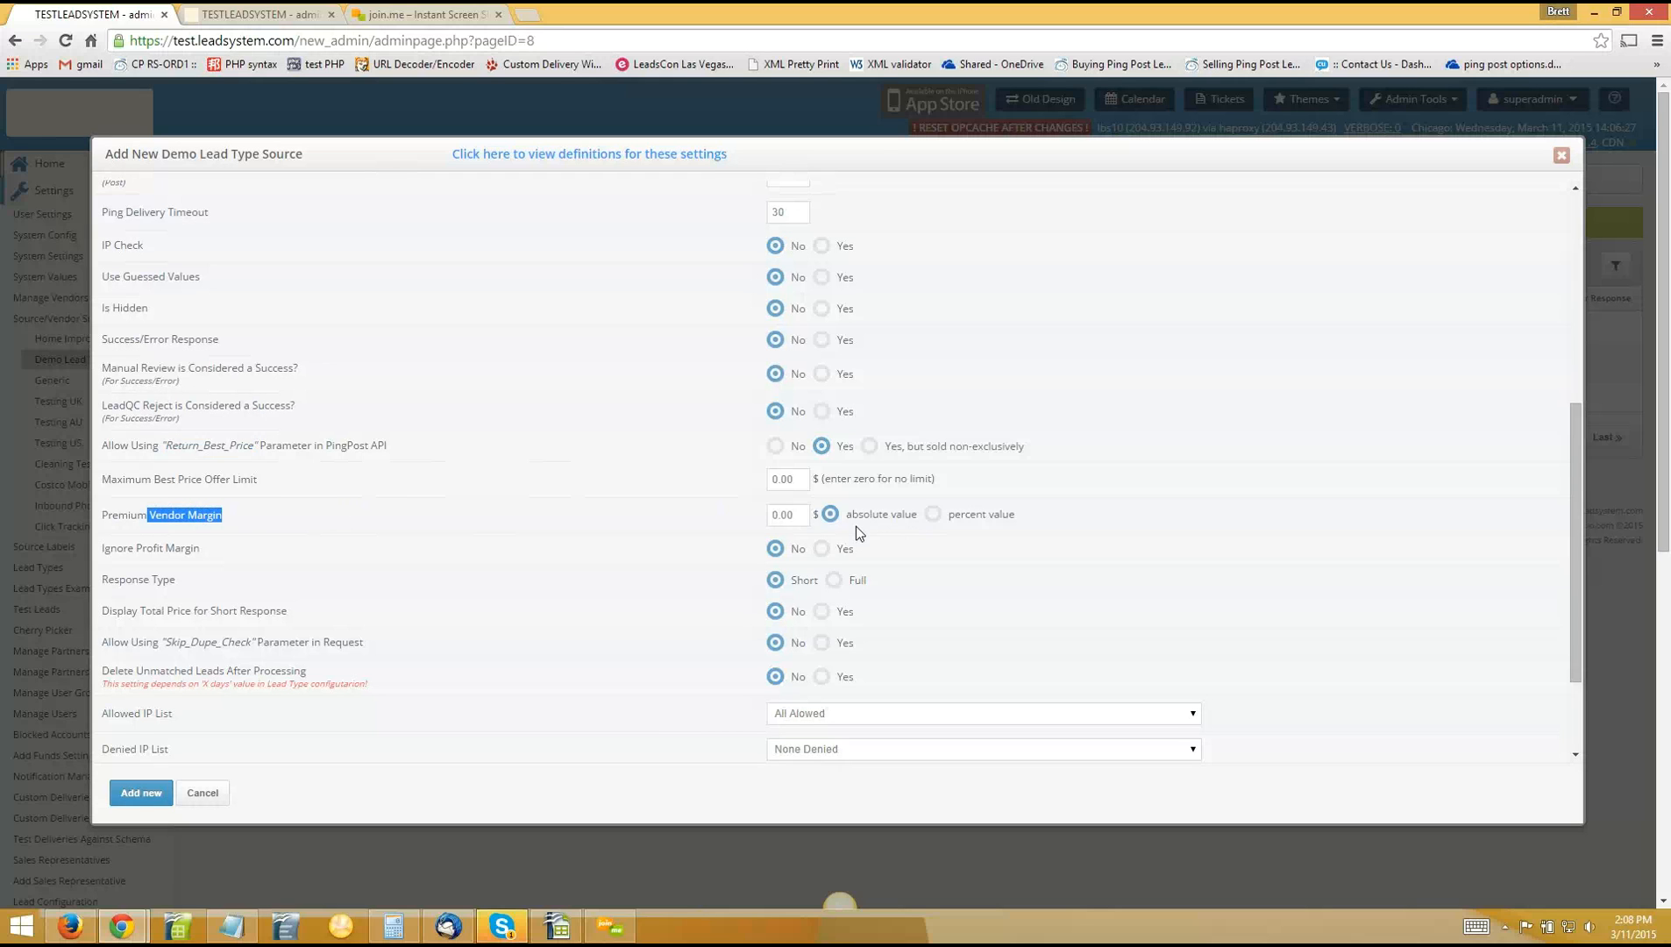
left_click_drag(804, 517, 754, 510)
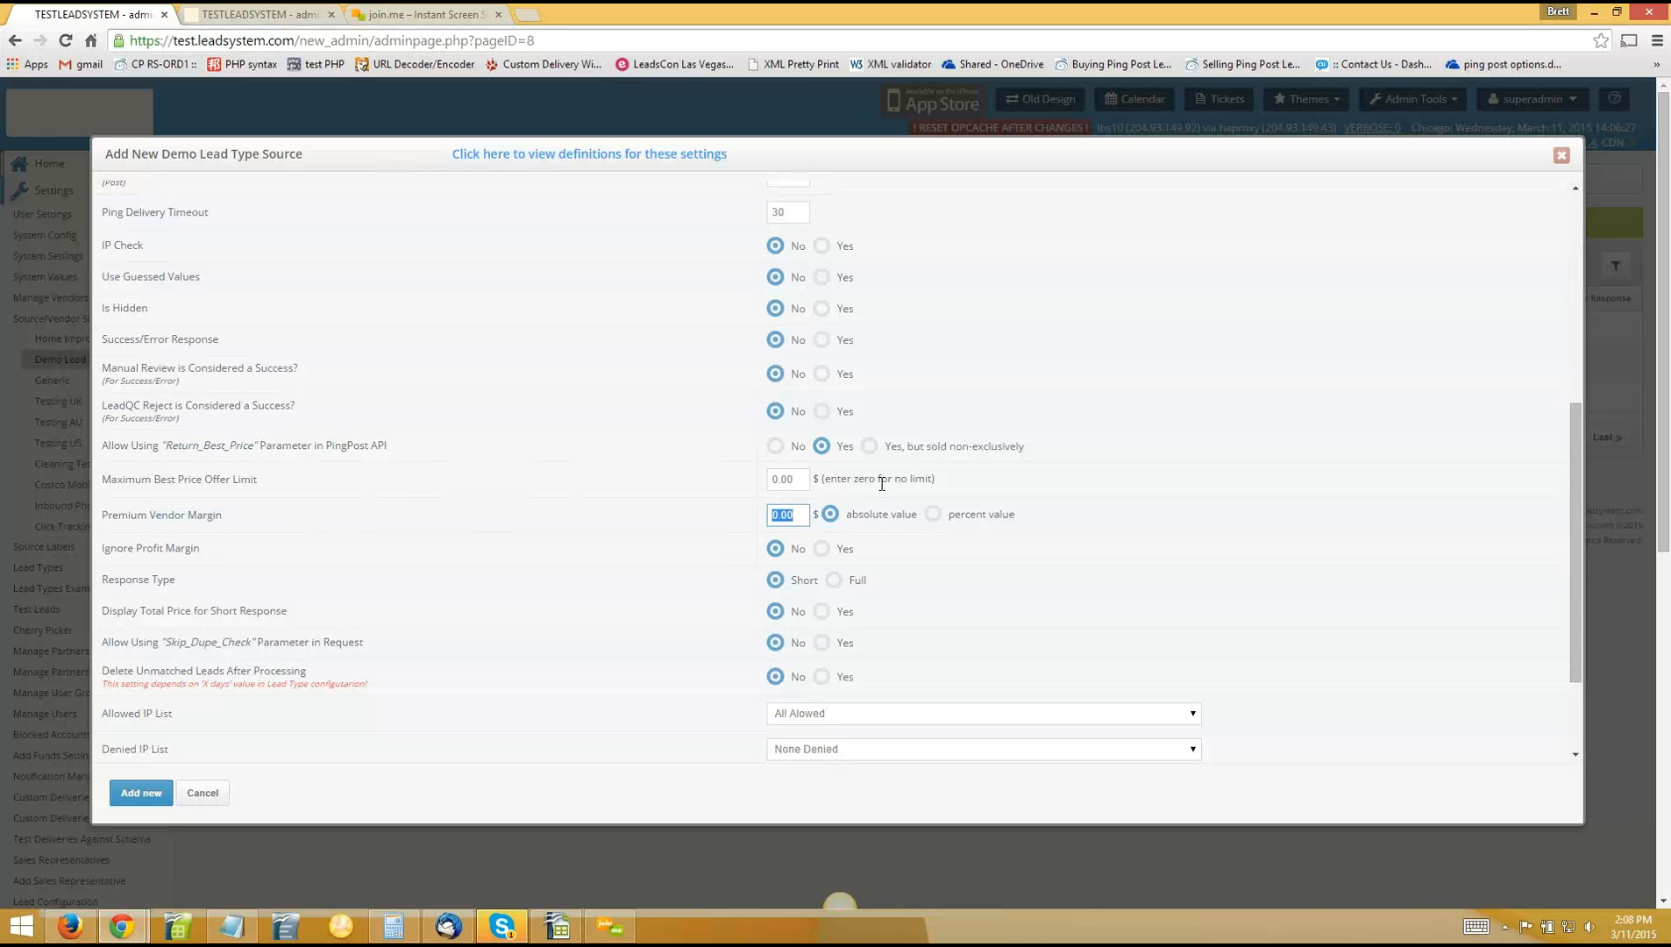
type("2.00")
left_click(933, 517)
left_click_drag(800, 514, 735, 522)
type("20")
Recheck the Return_Best_Price setting and save the new 123 source
scroll(742, 292, "up", 3)
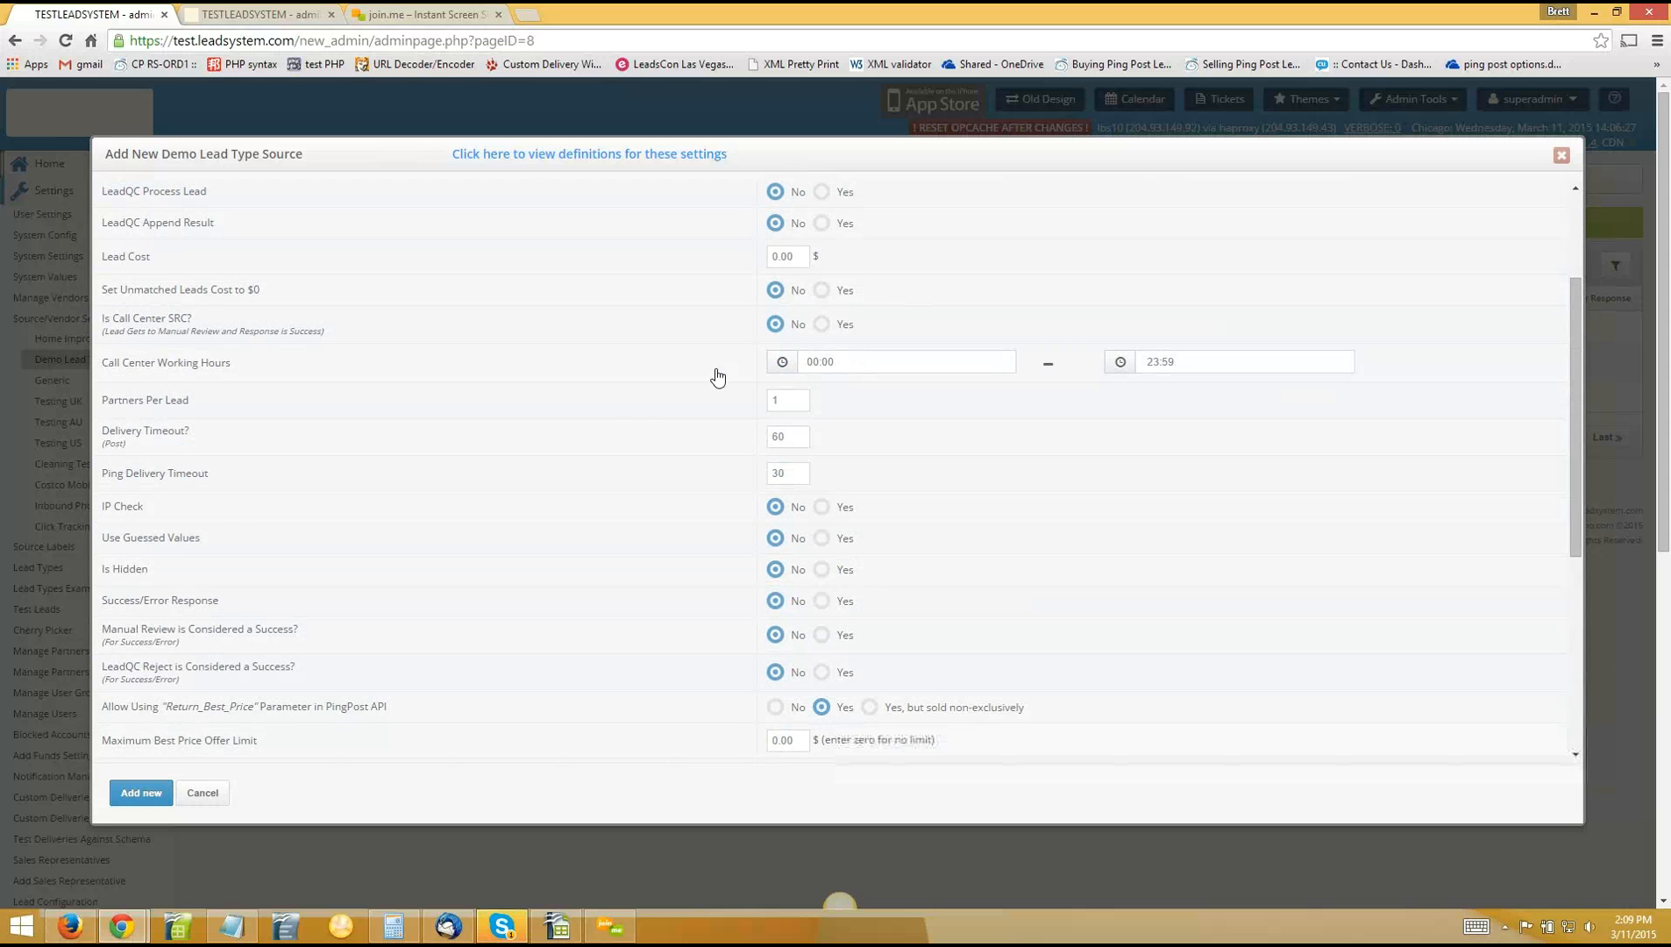
scroll(613, 570, "down", 1)
scroll(591, 626, "down", 2)
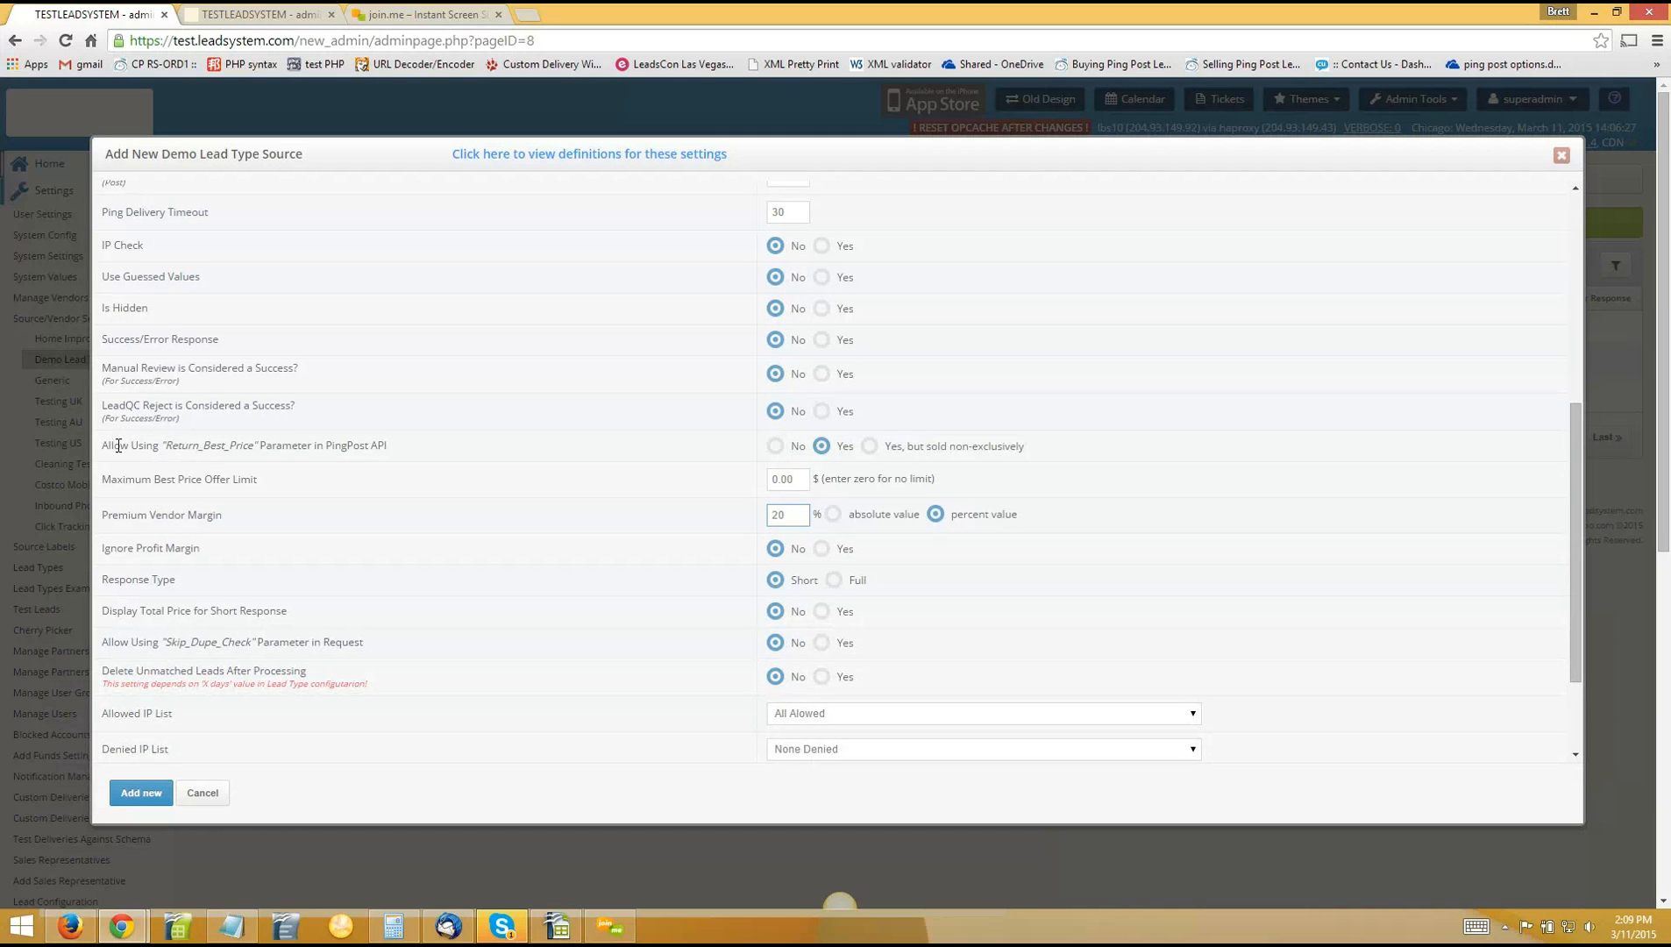
left_click_drag(337, 447, 113, 447)
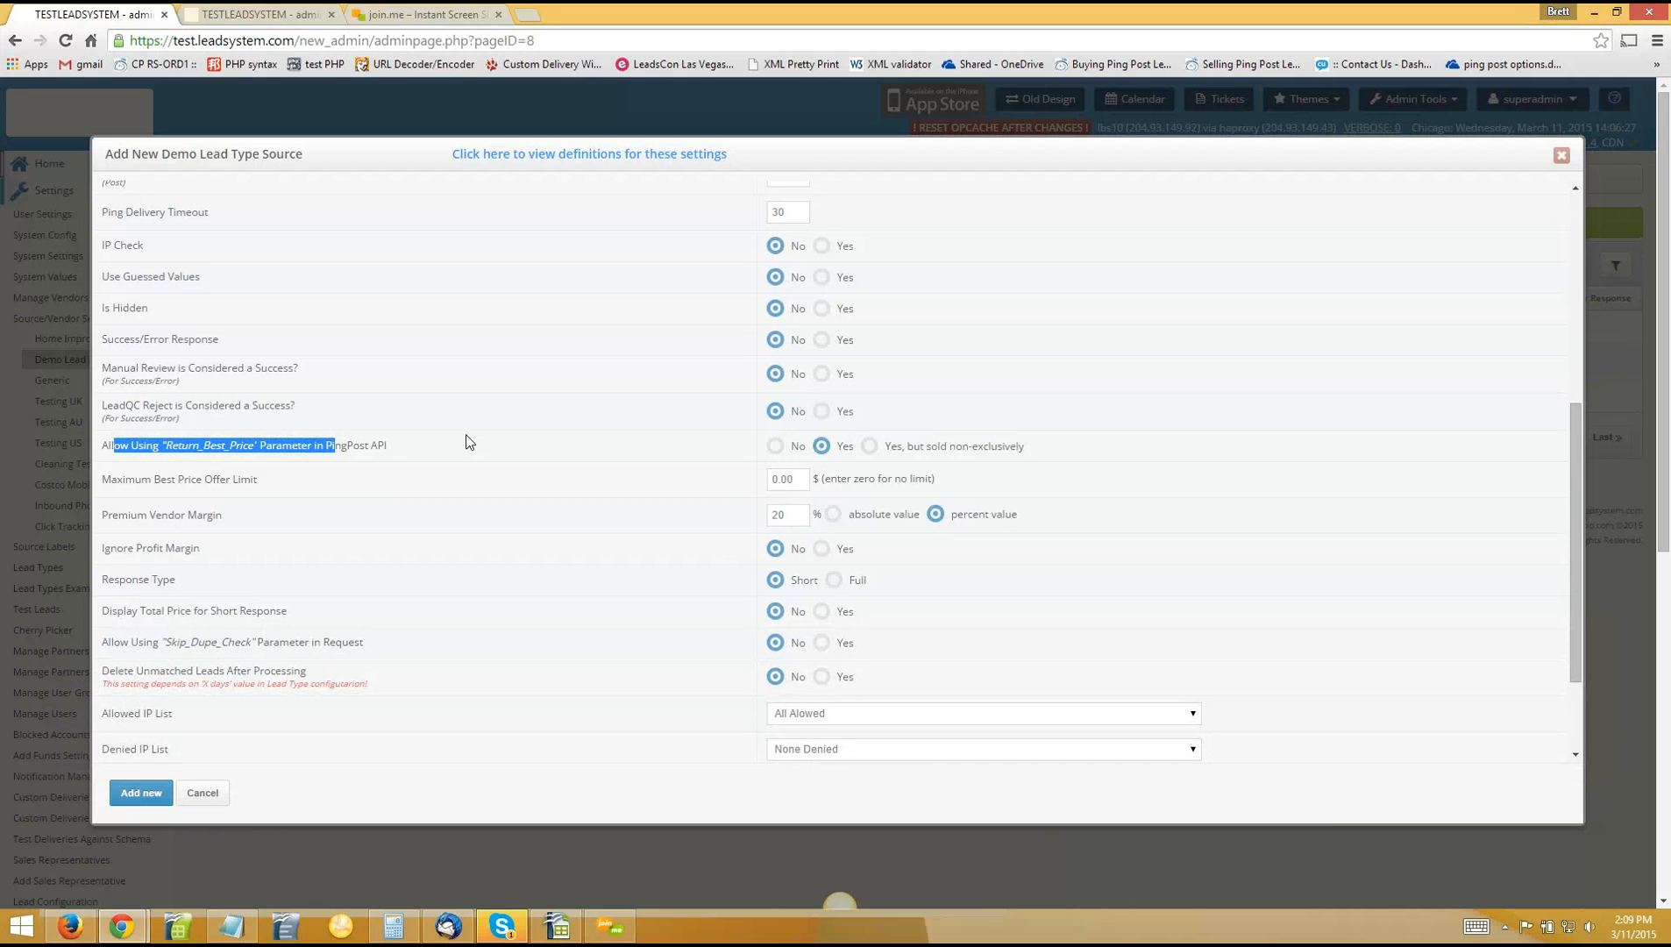
left_click(137, 799)
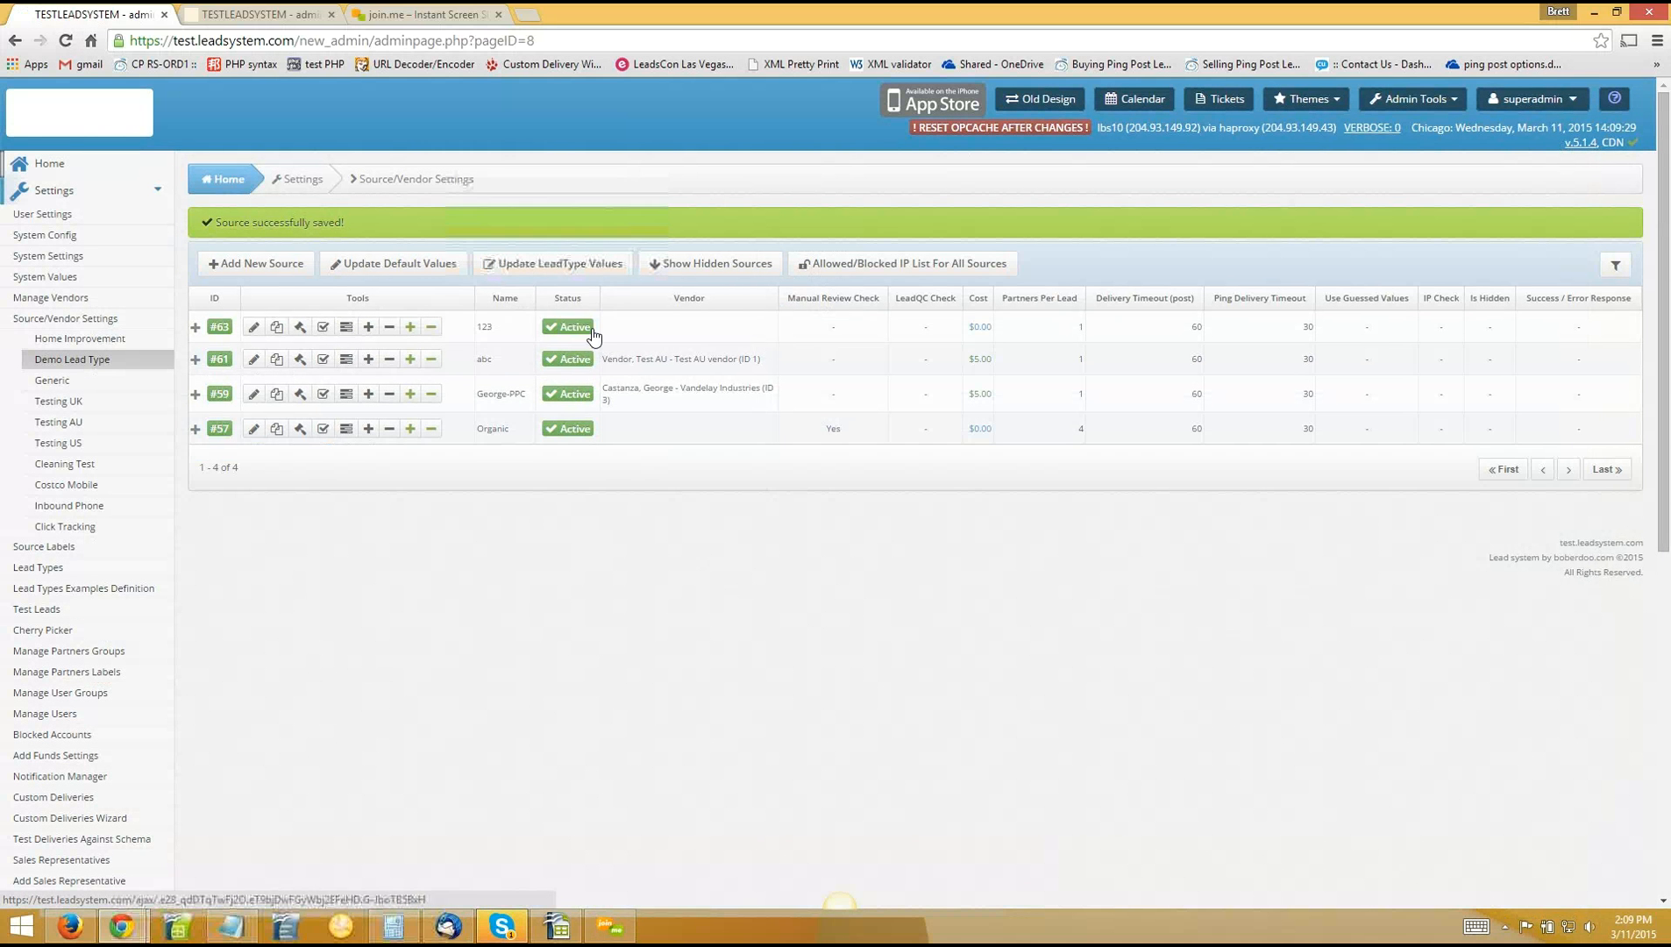
Return to the API specs and examine the pingPostLead instructions and the Demo Lead Type's specification link
scroll(524, 716, "down", 1)
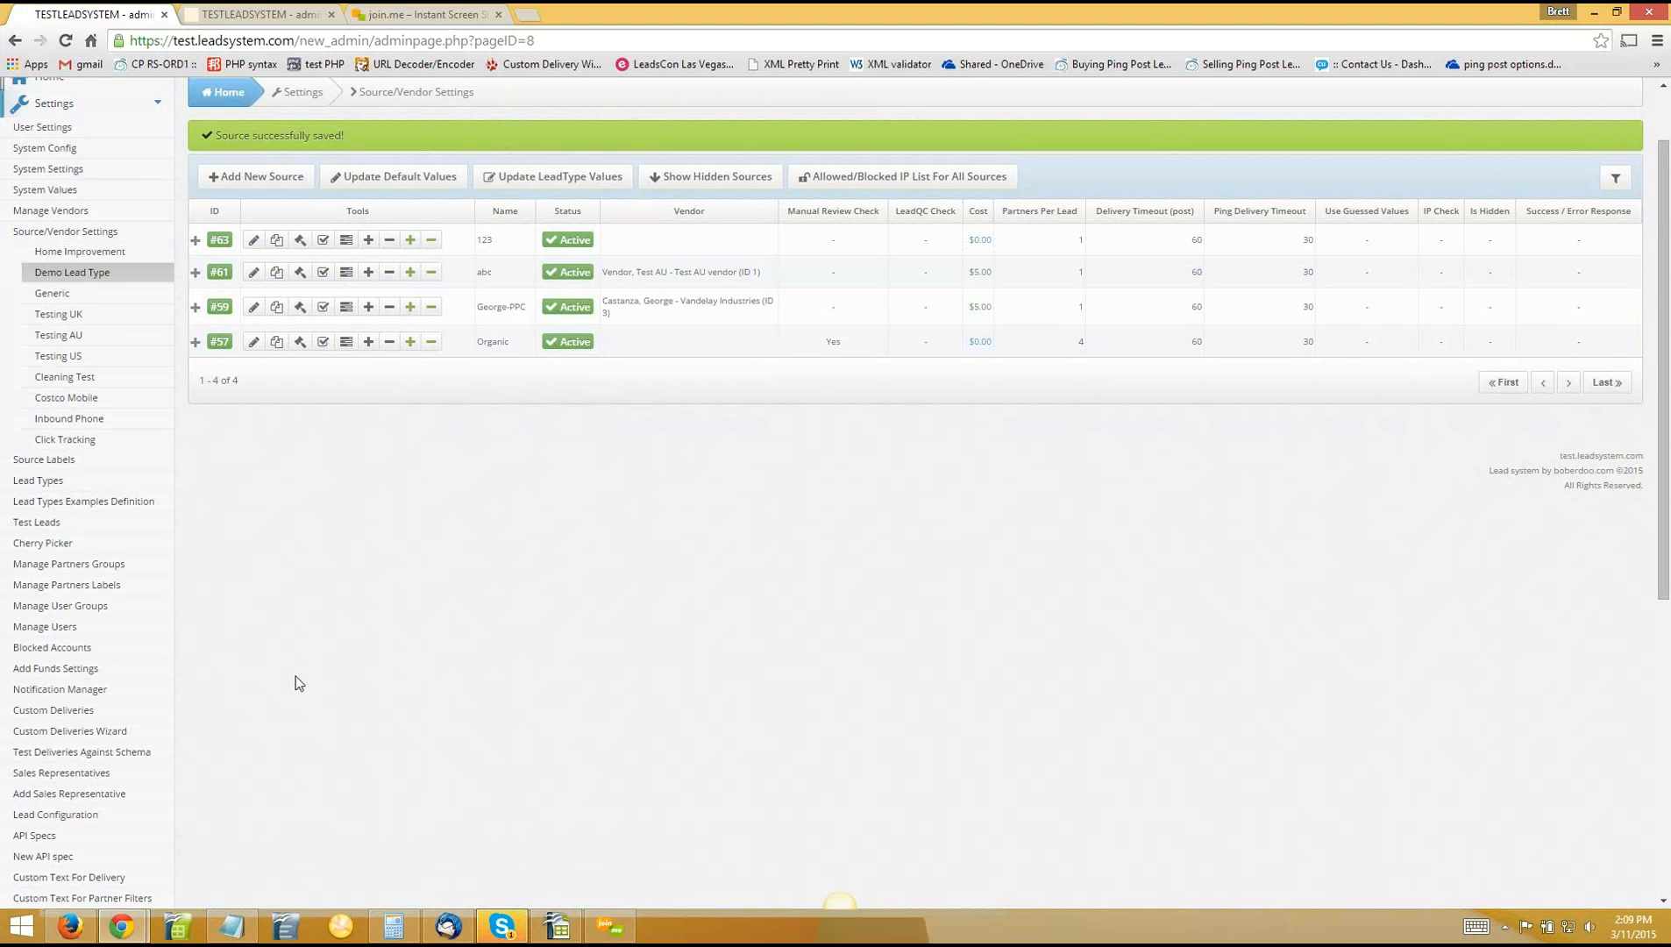
left_click(254, 3)
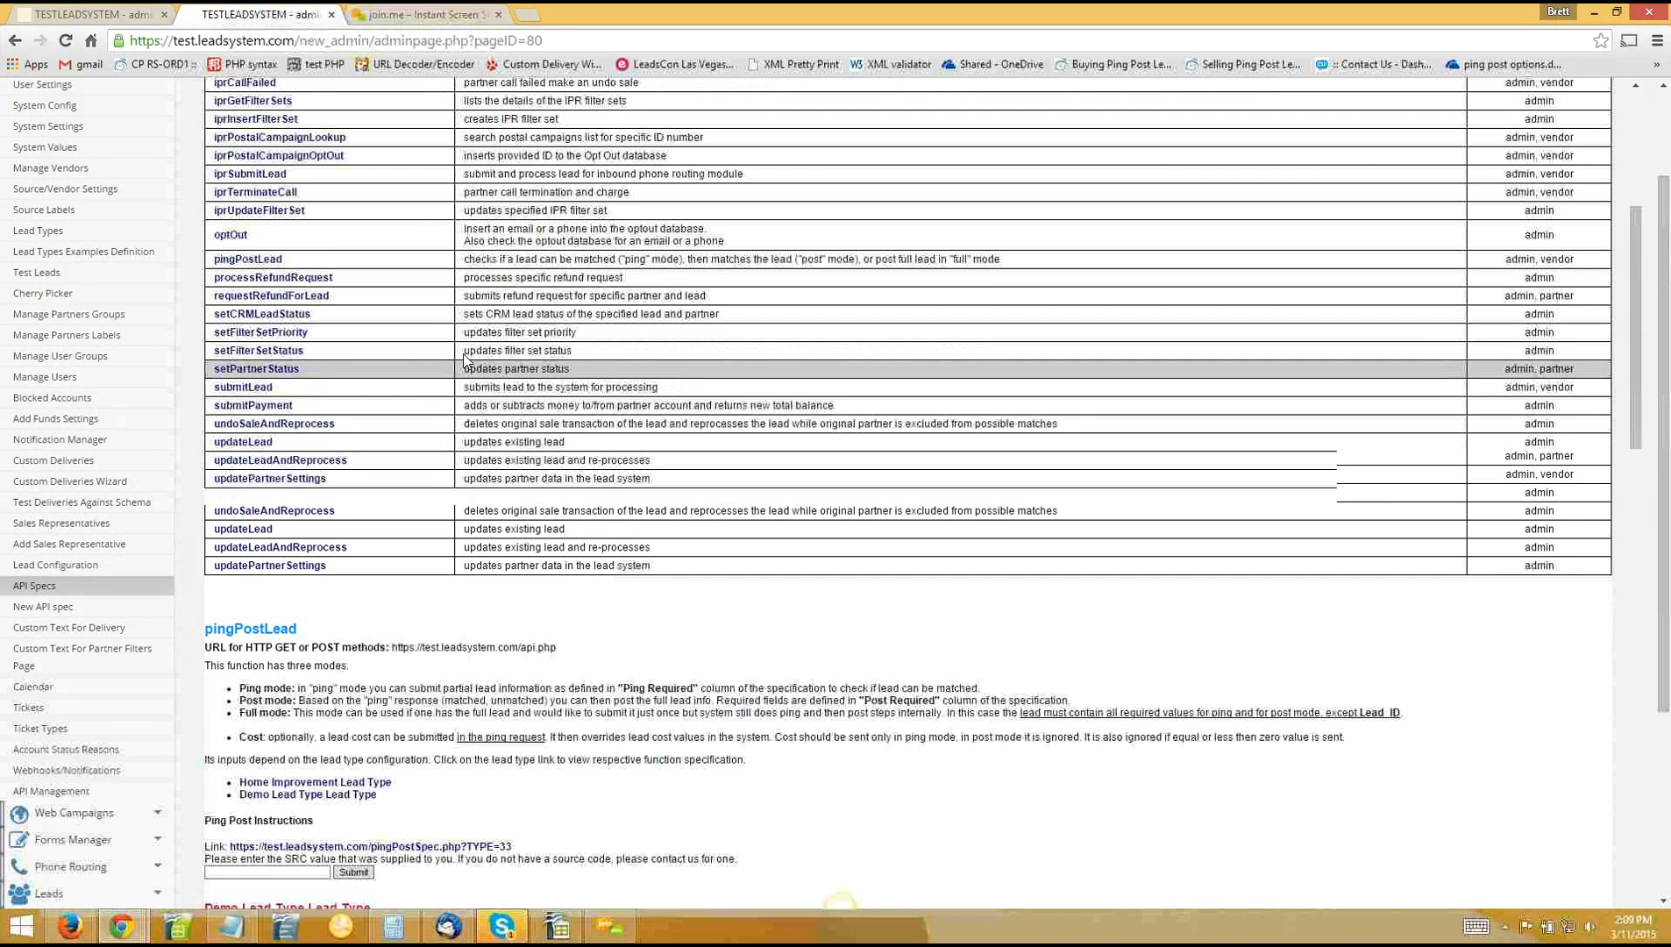
scroll(547, 434, "down", 1)
scroll(546, 434, "down", 1)
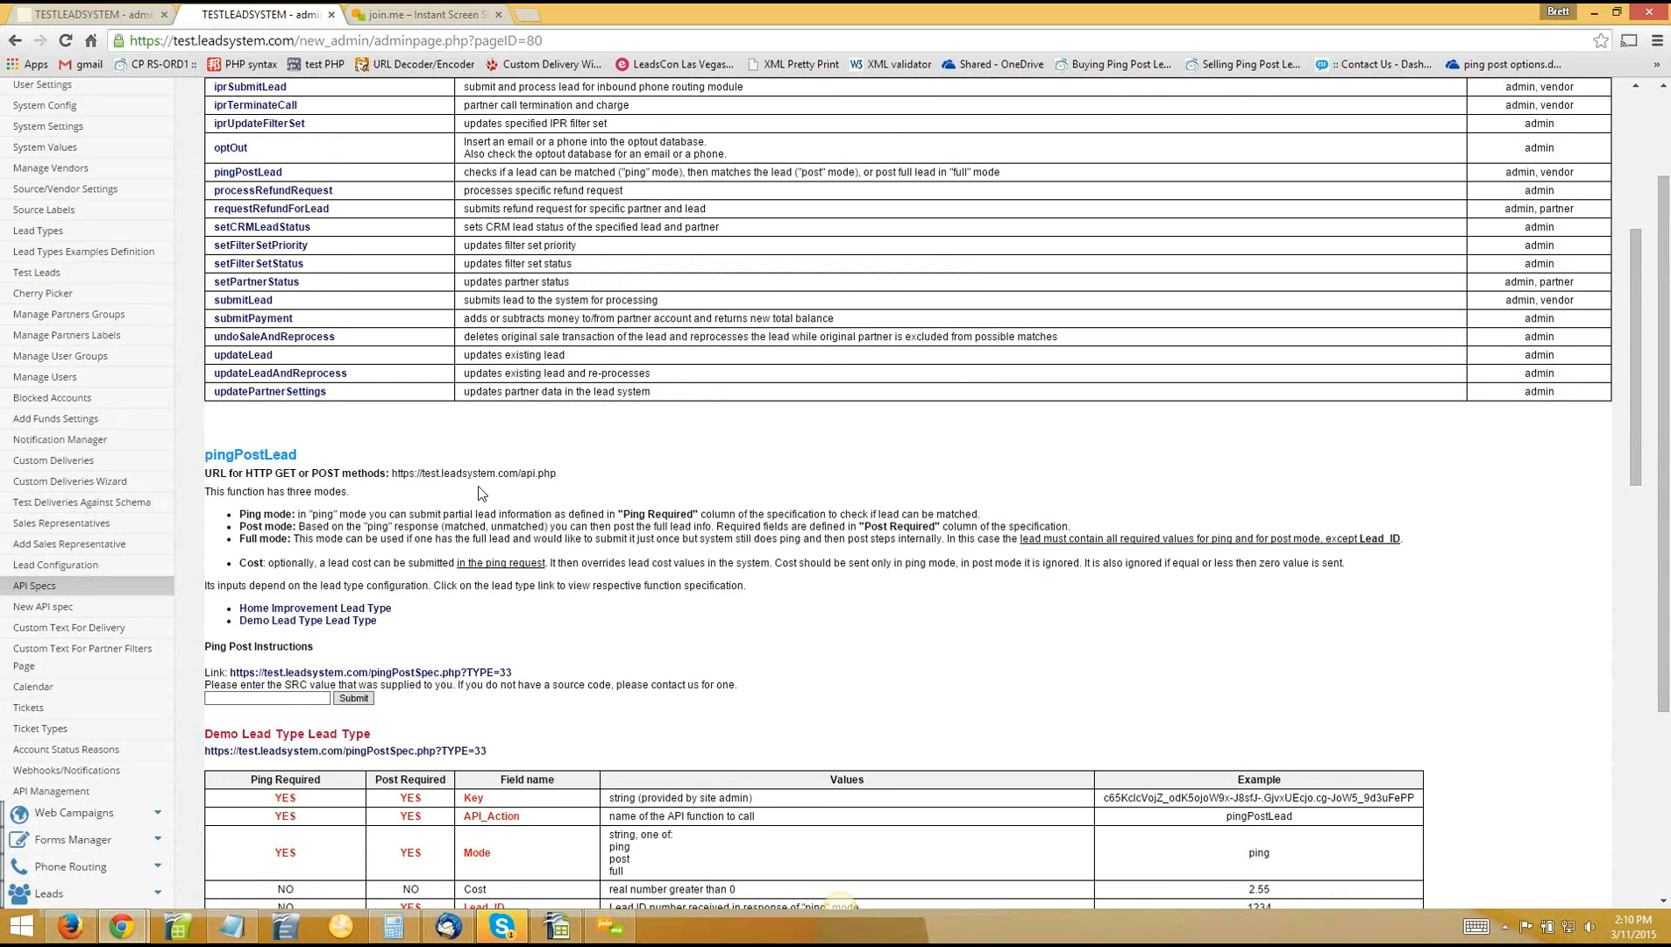
scroll(266, 509, "down", 1)
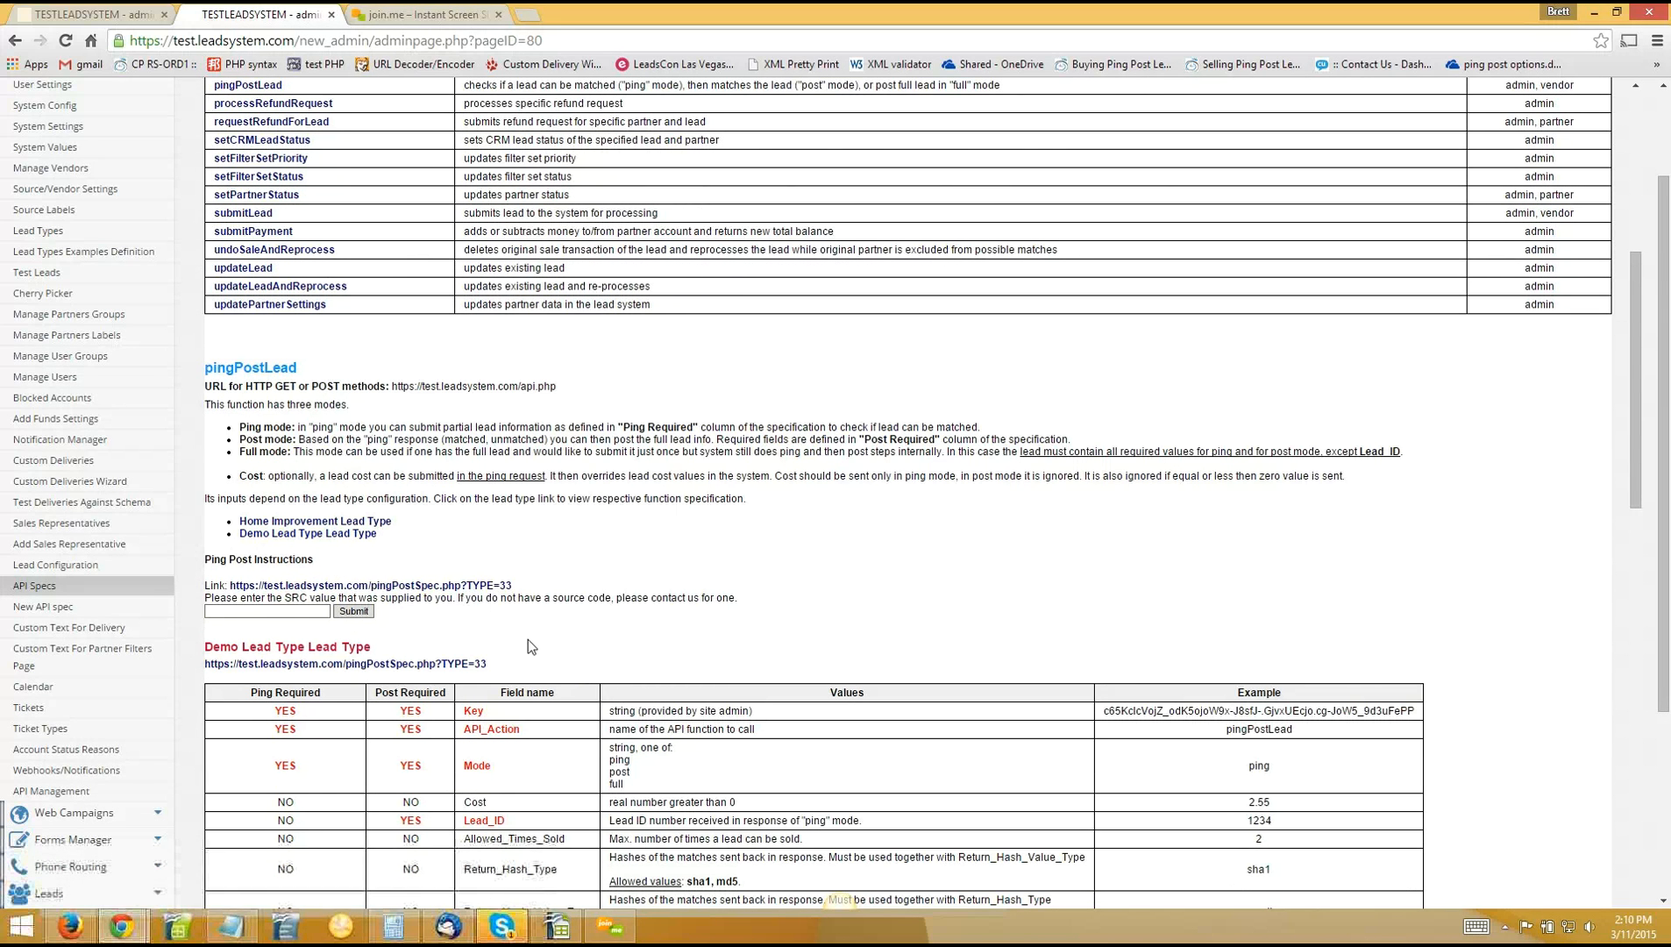
scroll(627, 604, "down", 1)
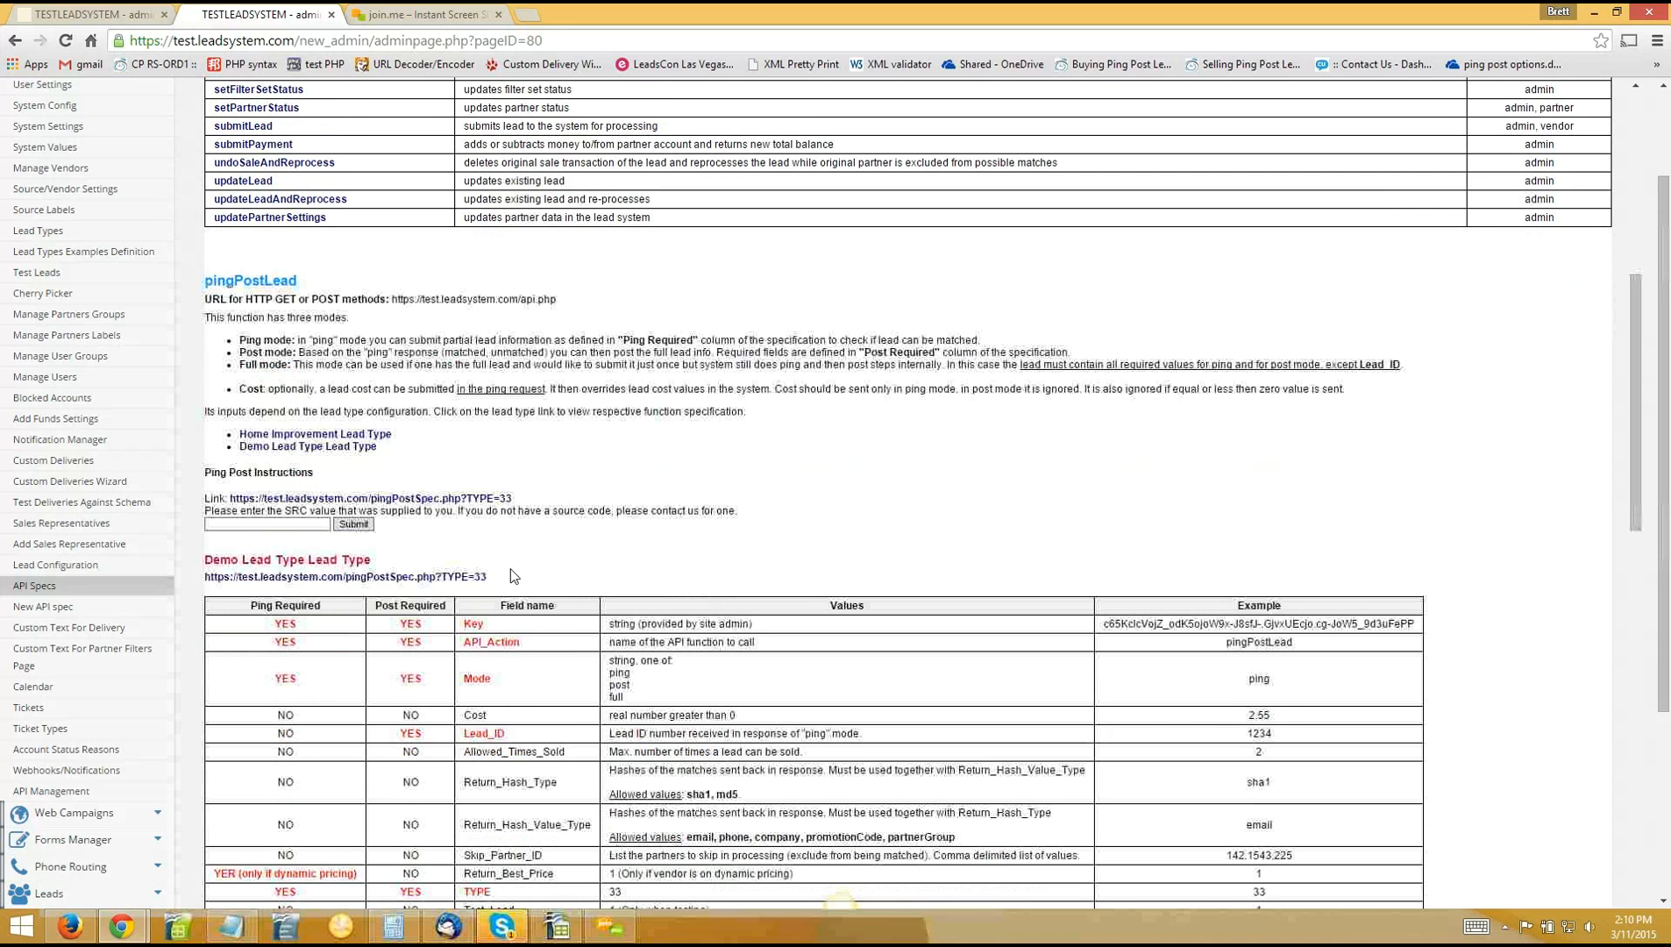
left_click_drag(508, 568, 461, 576)
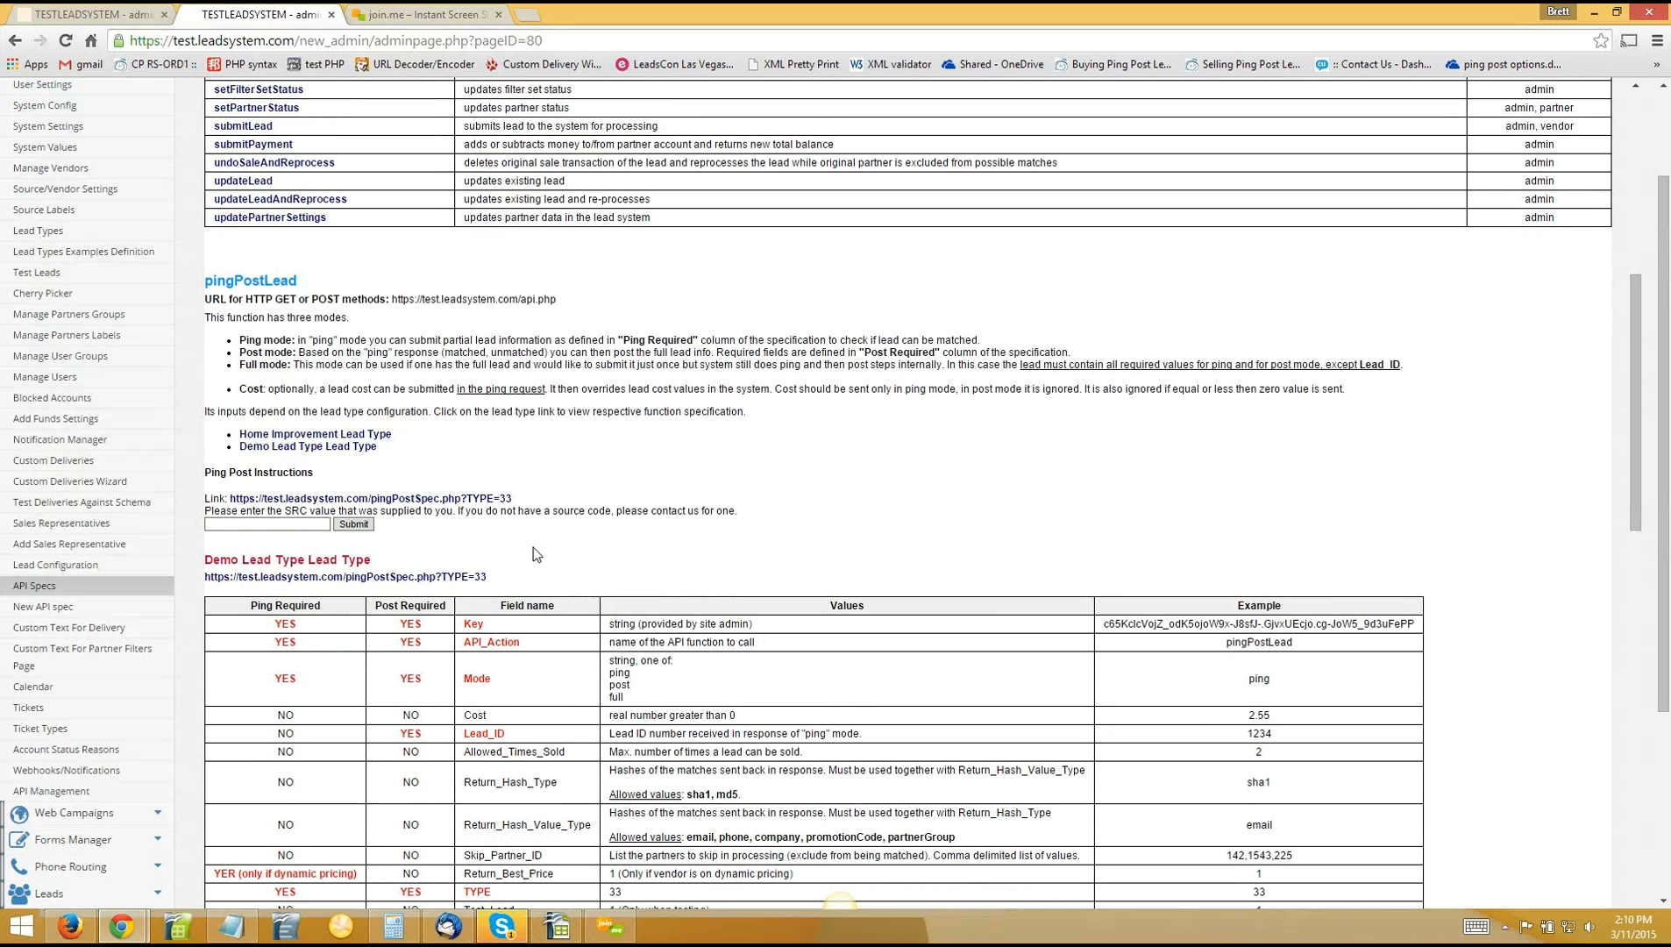
left_click(591, 535)
left_click_drag(488, 578, 453, 578)
left_click(595, 553)
left_click_drag(489, 577, 204, 579)
left_click(593, 539)
Examine the Demo Lead Type field table, including the allowed values of Thing_3
scroll(715, 593, "down", 1)
scroll(500, 376, "down", 3)
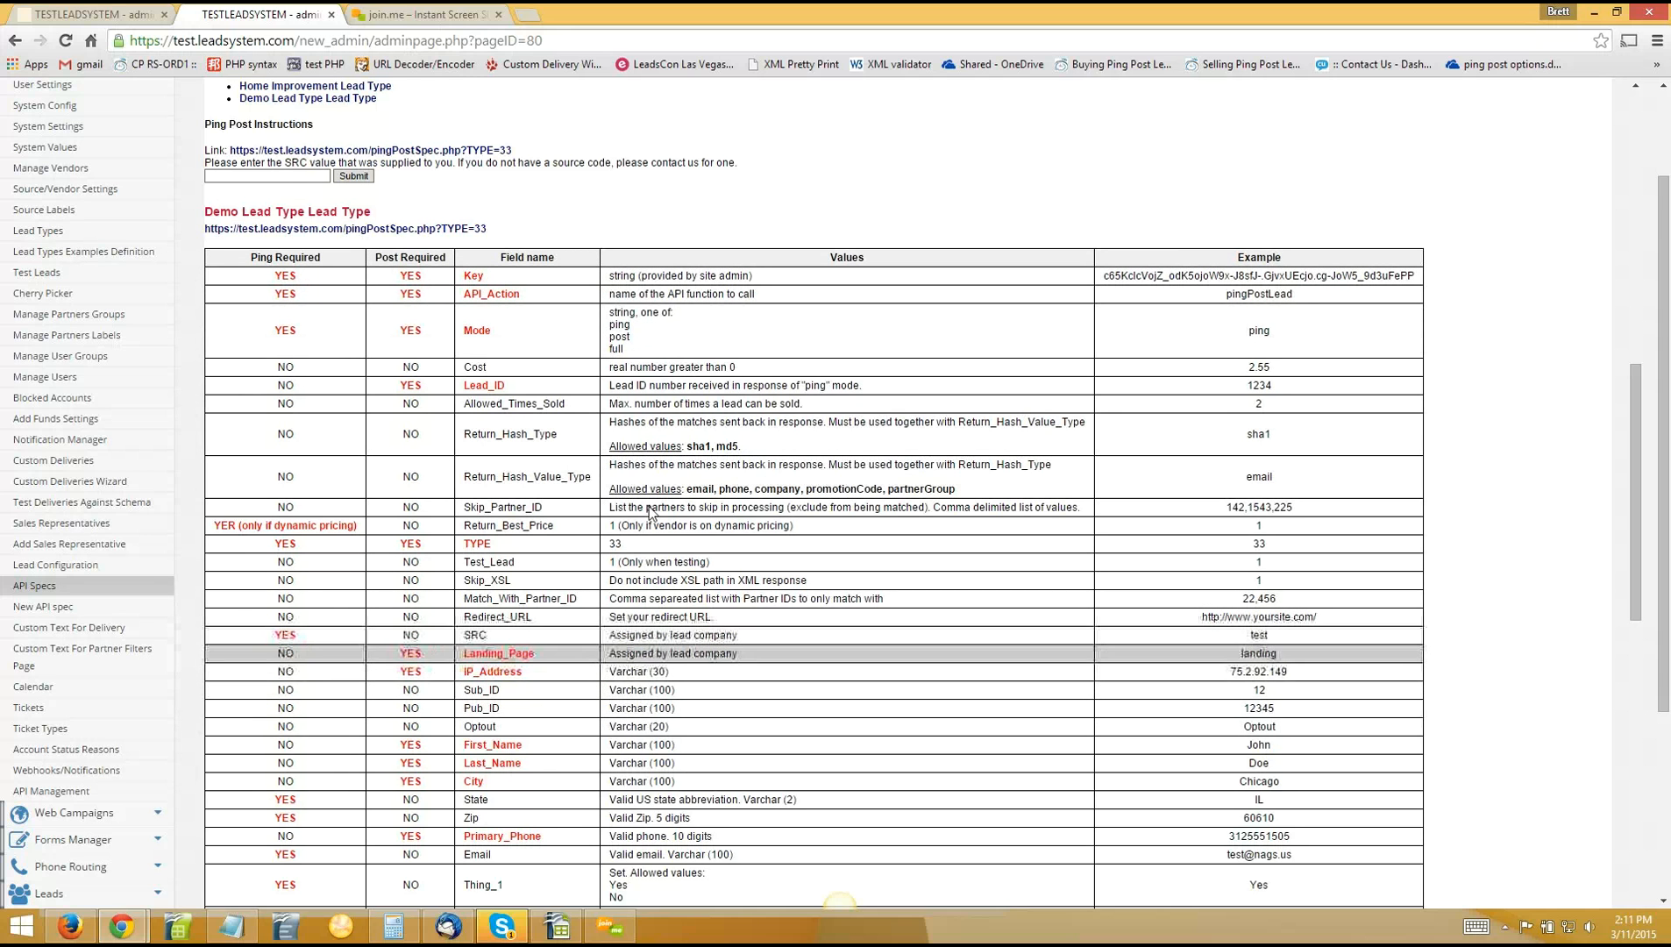
scroll(677, 452, "down", 3)
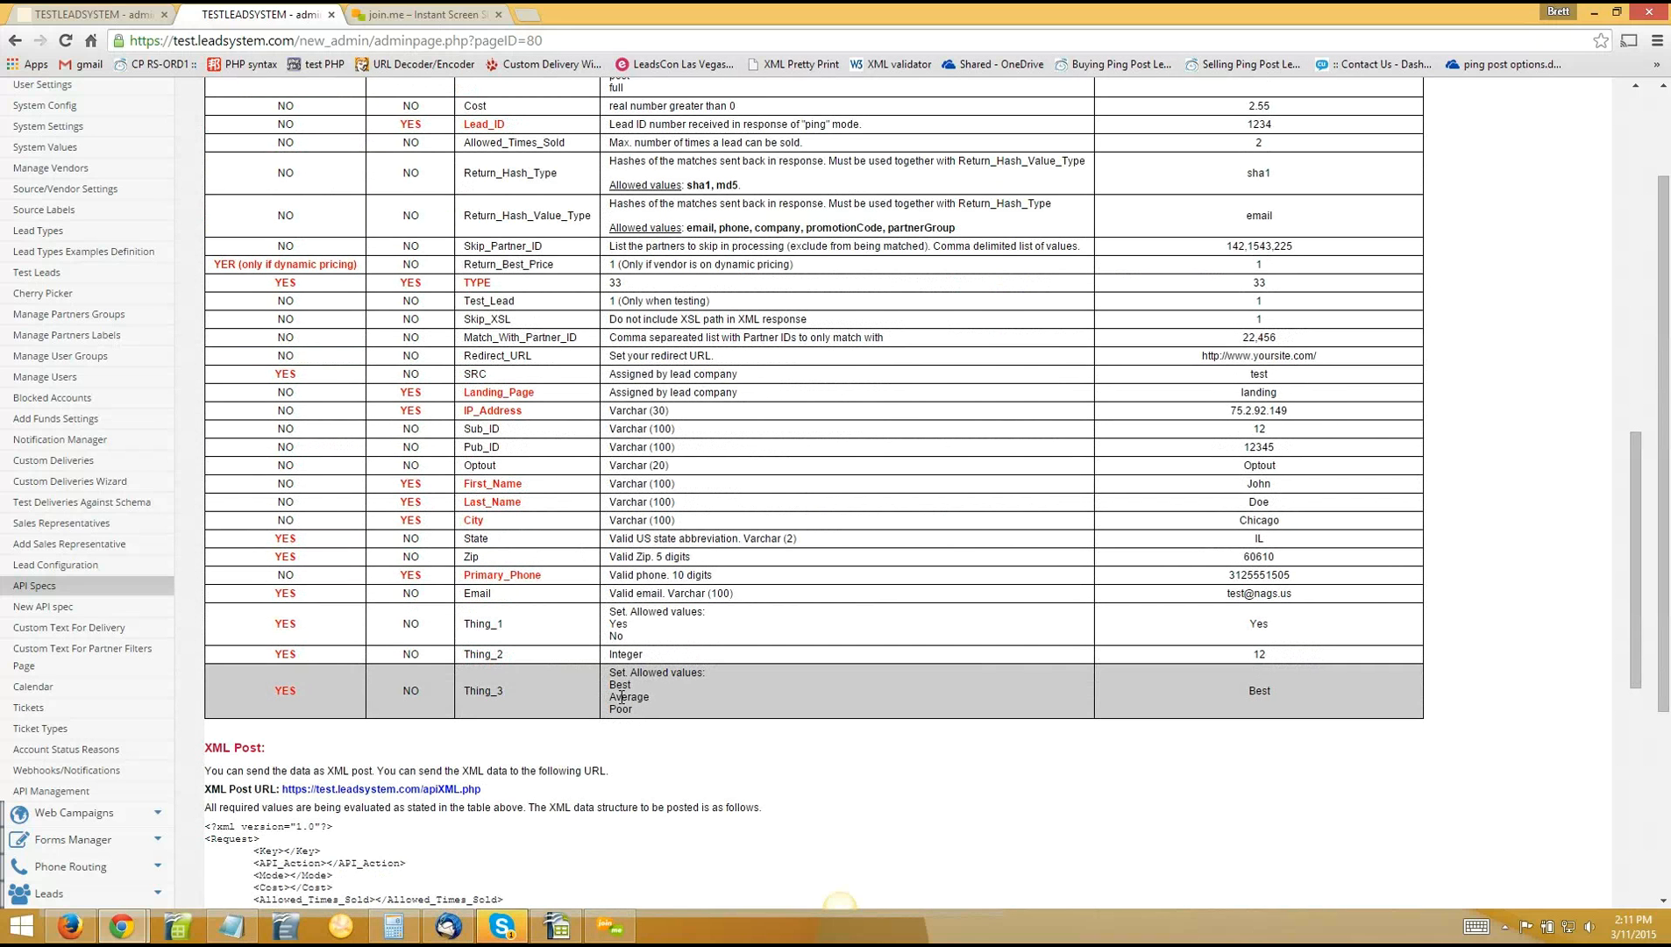
double_click(629, 696)
scroll(1205, 264, "up", 1)
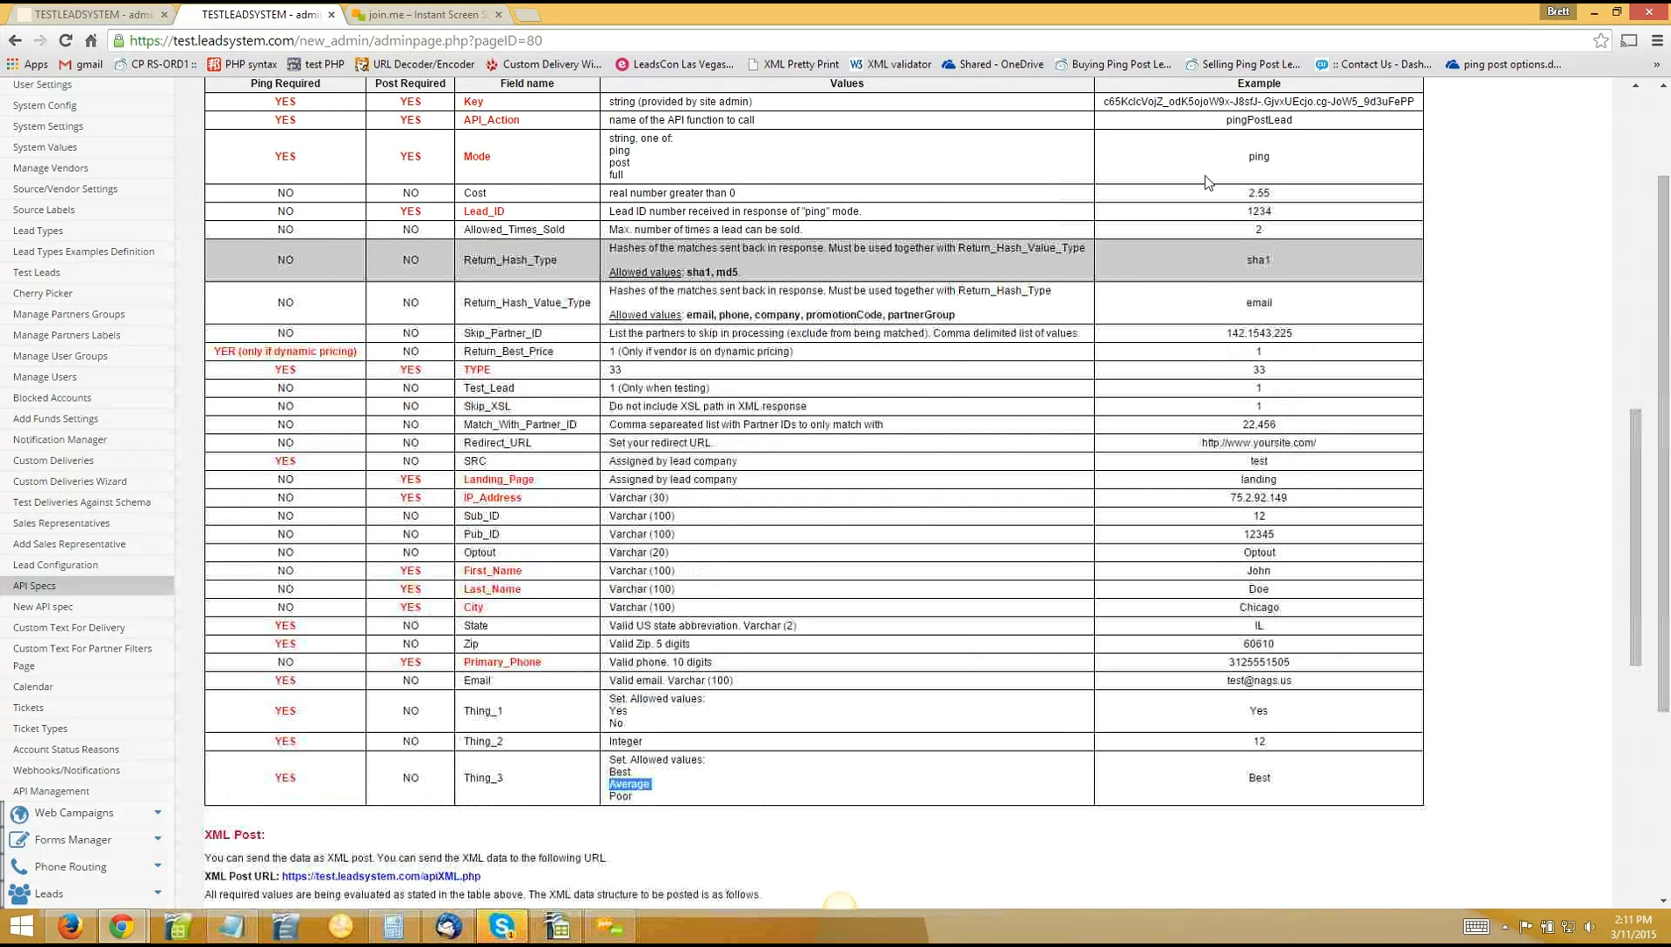
Examine the XML Post section of the Demo Lead Type specification, including its request structure and tag description table
scroll(880, 537, "down", 1)
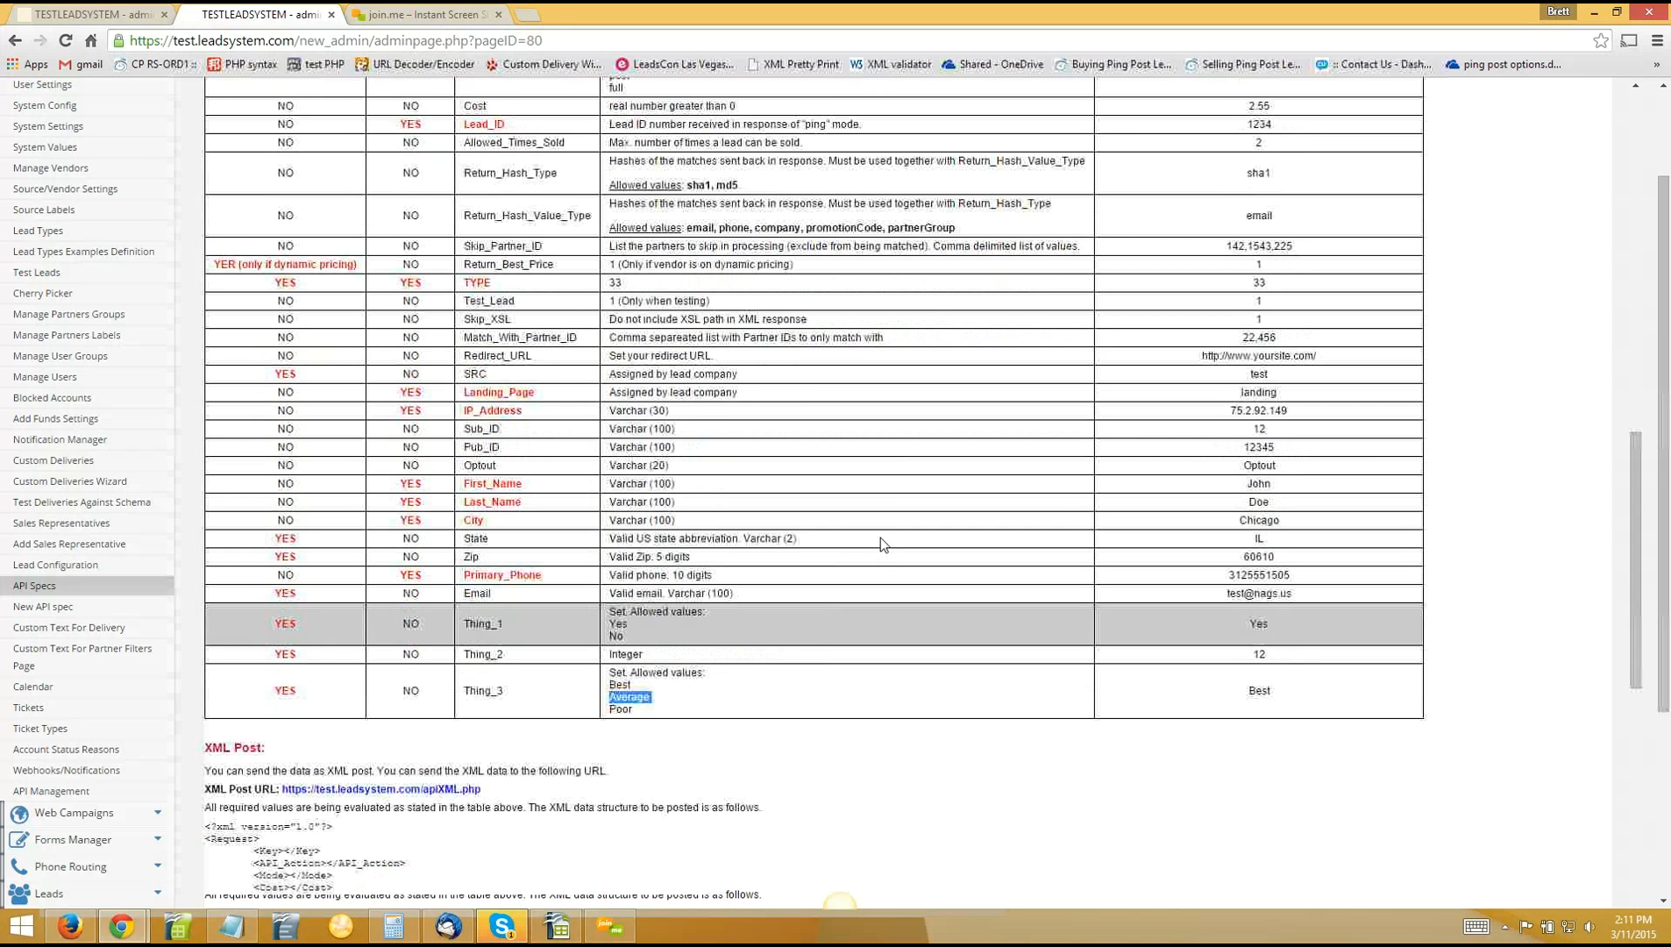
scroll(875, 537, "down", 2)
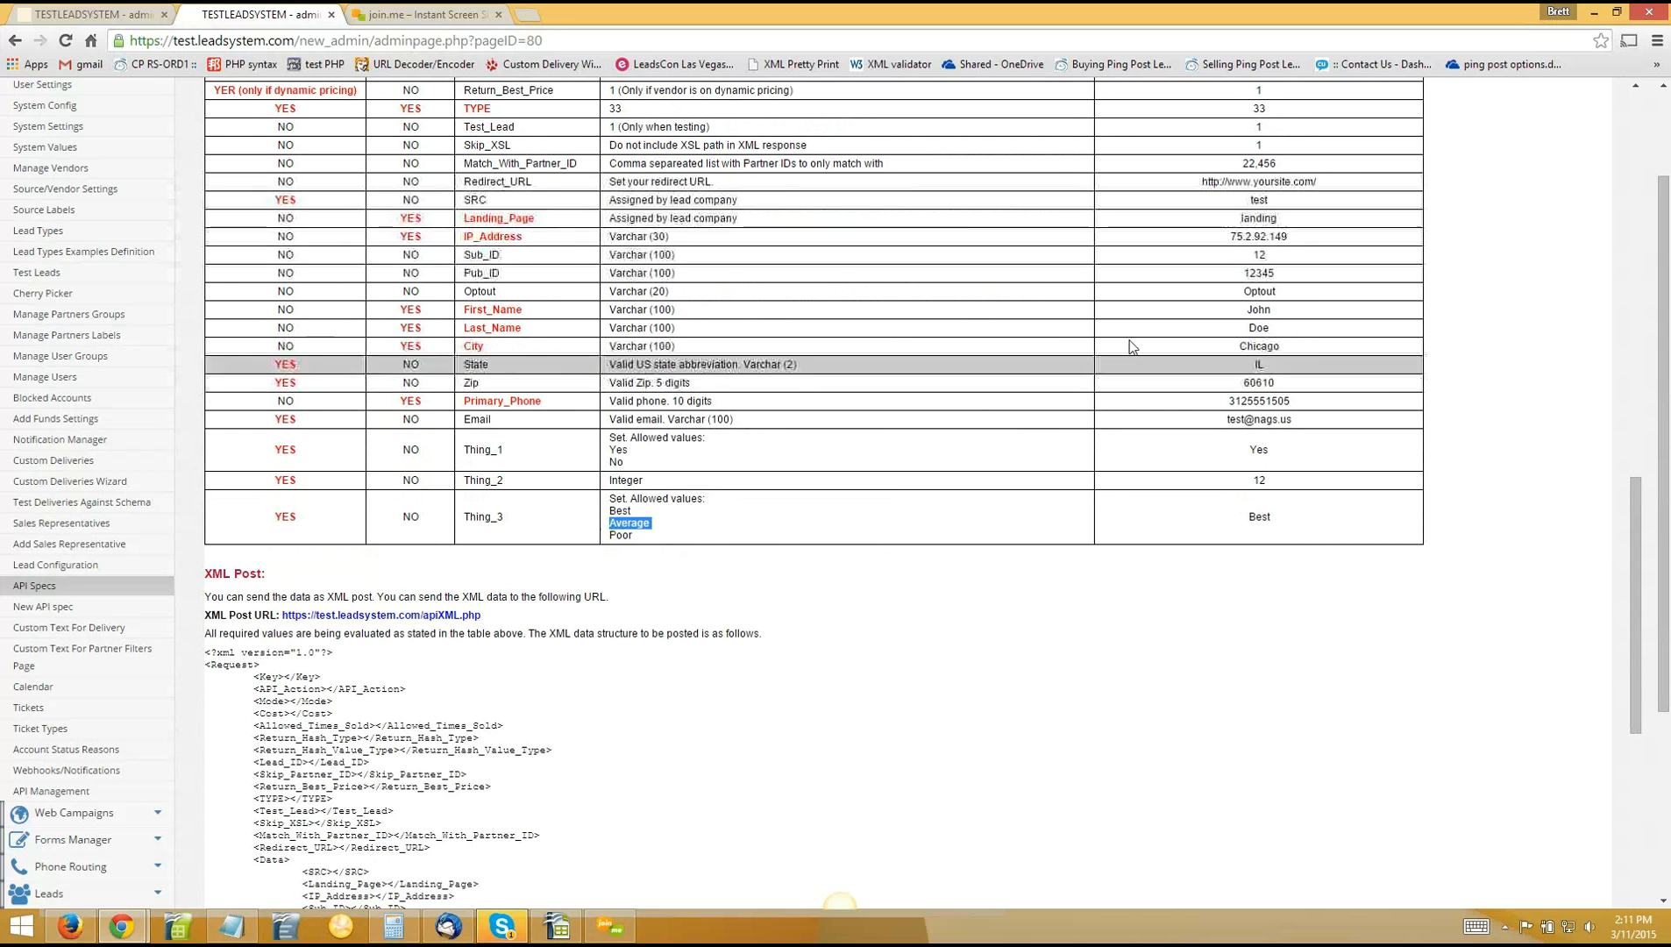
scroll(390, 471, "down", 2)
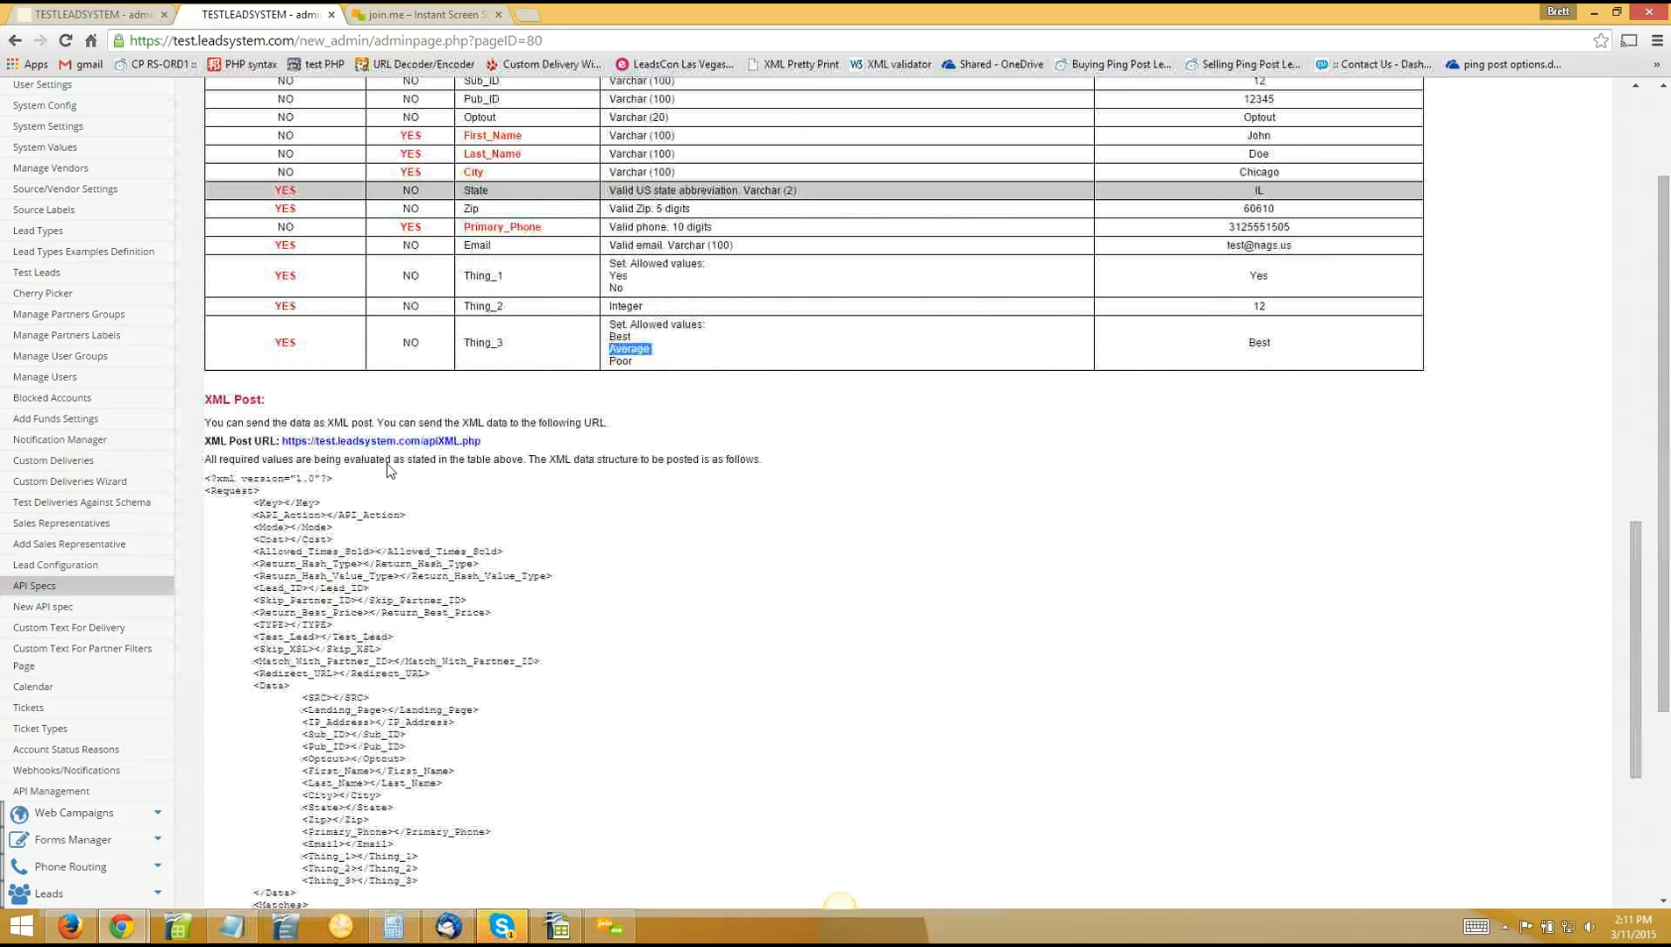
scroll(390, 513, "down", 4)
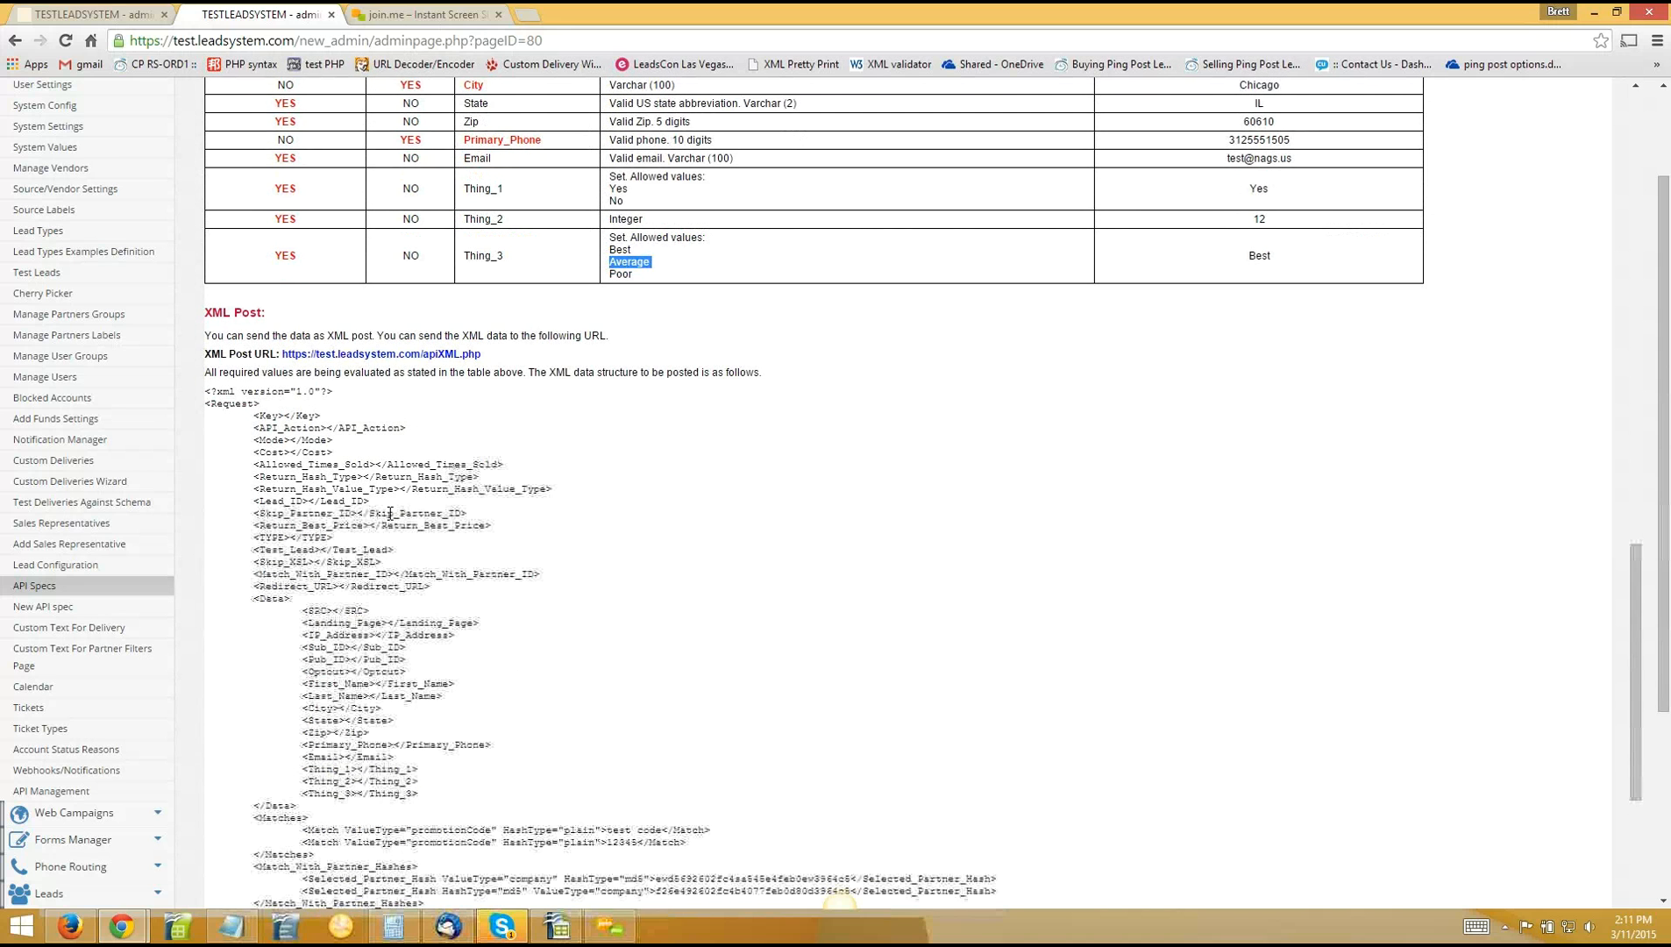
scroll(390, 513, "down", 3)
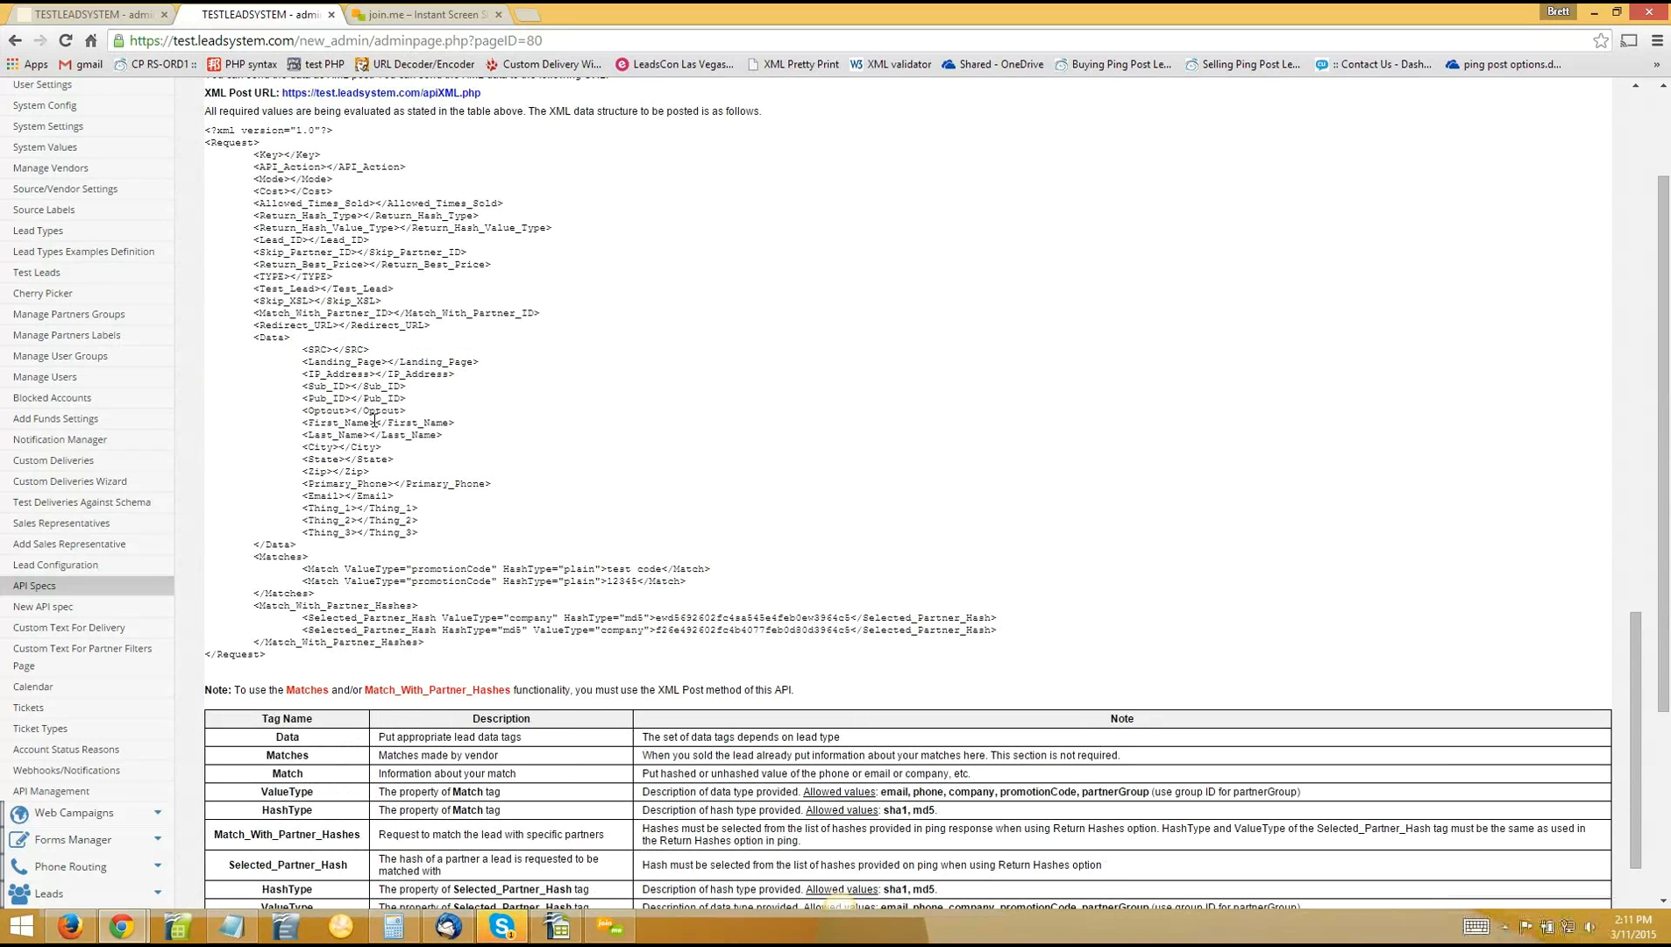
scroll(422, 384, "down", 2)
scroll(647, 501, "down", 3)
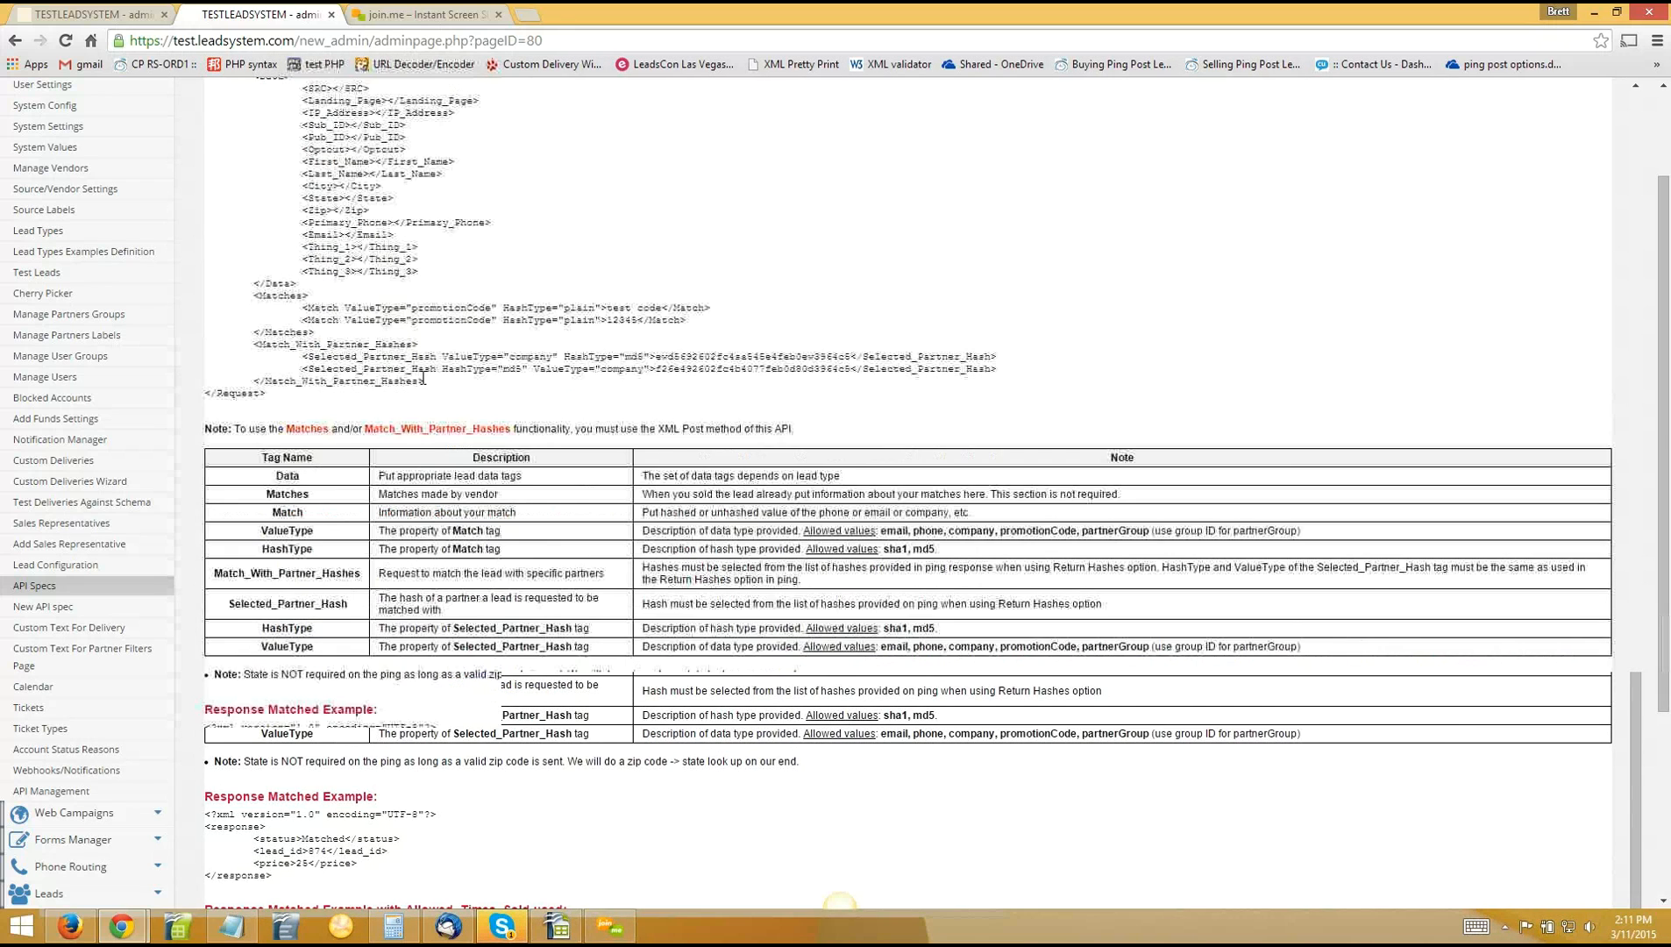
scroll(662, 507, "down", 1)
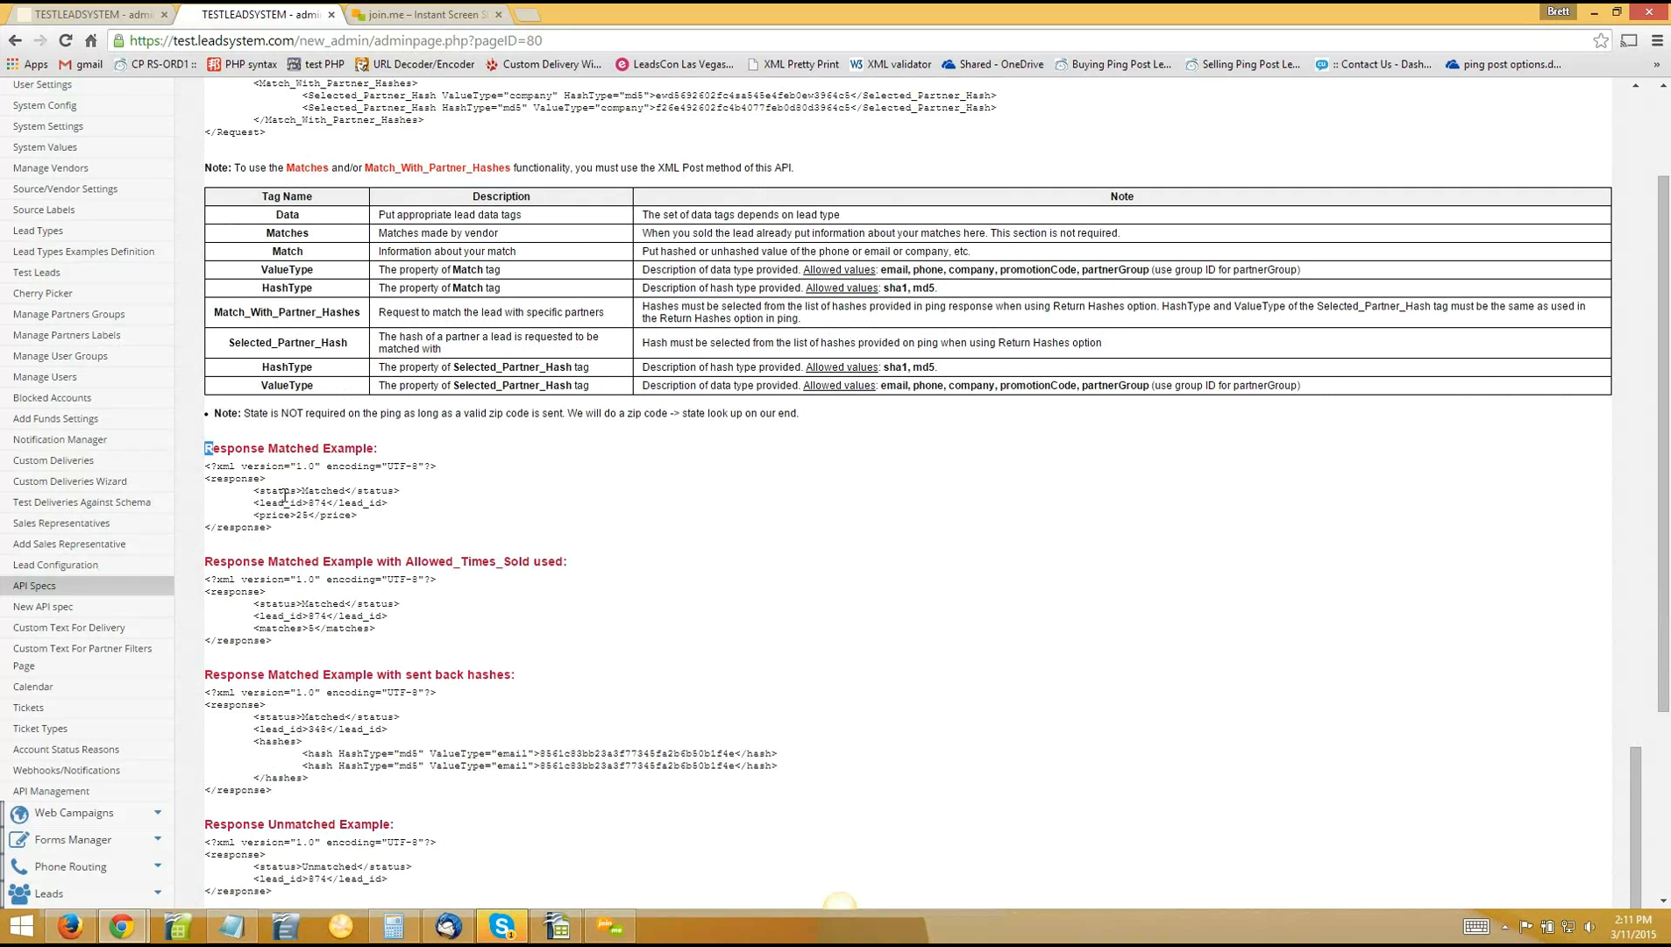
Examine the Response Matched Example, its price tag and the other response examples in the specification
left_click_drag(207, 449, 306, 529)
left_click(343, 536)
double_click(275, 514)
left_click(307, 520)
scroll(690, 577, "down", 1)
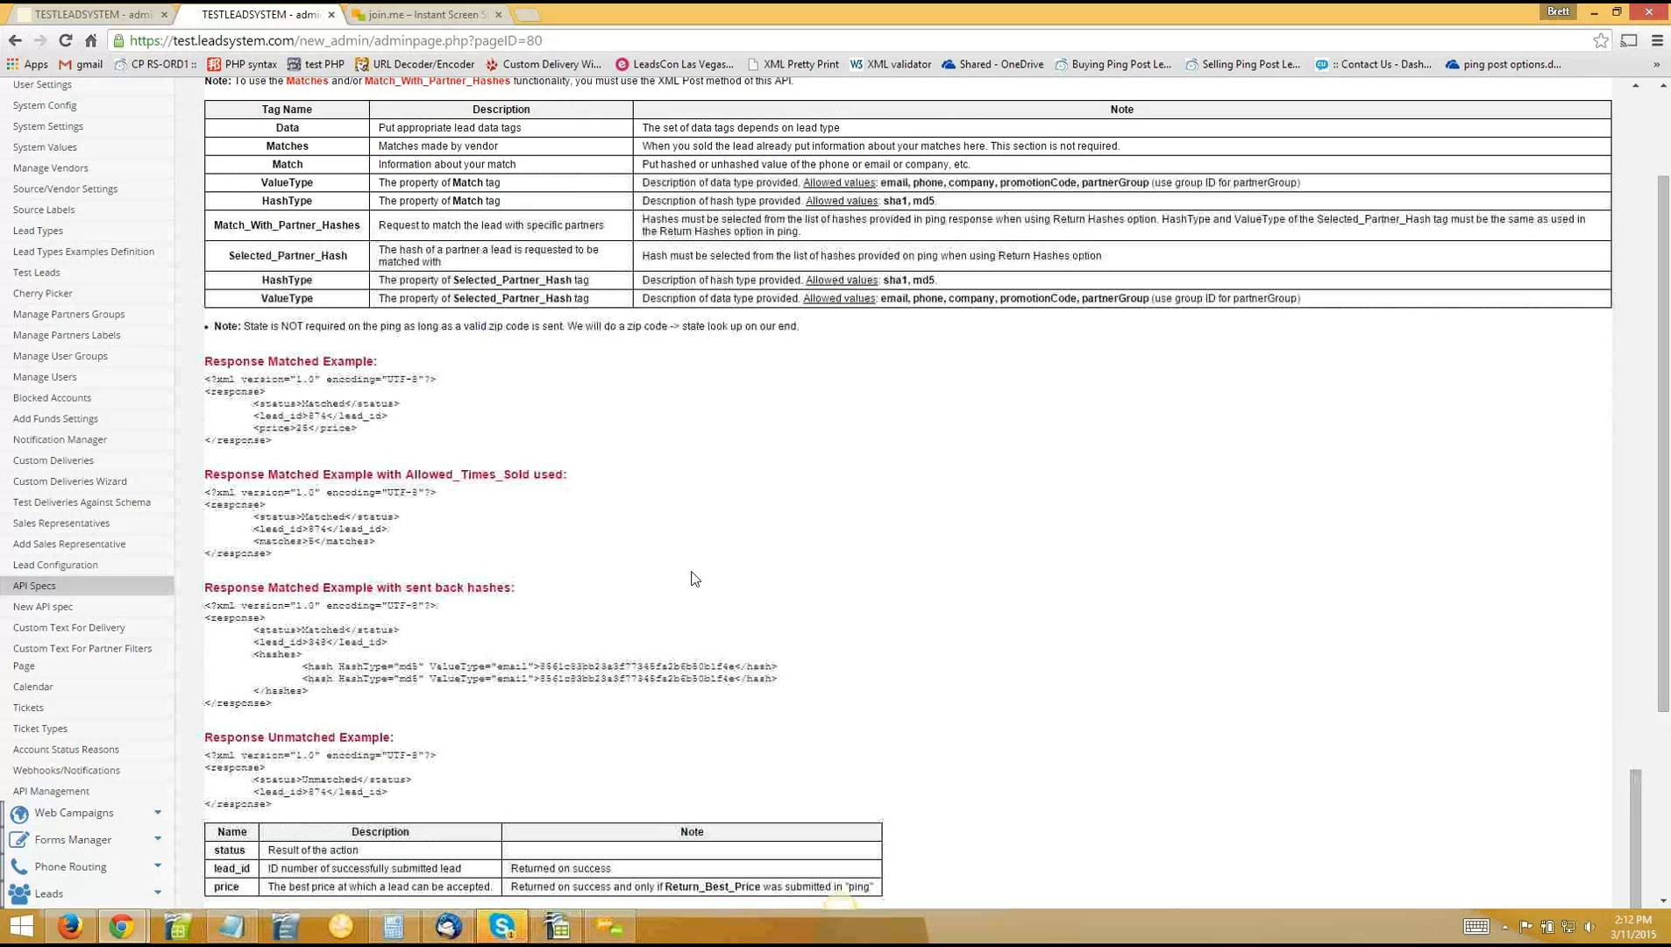
Look over the XML request structure again and highlight the price line in the Response Matched Example
scroll(752, 544, "up", 9)
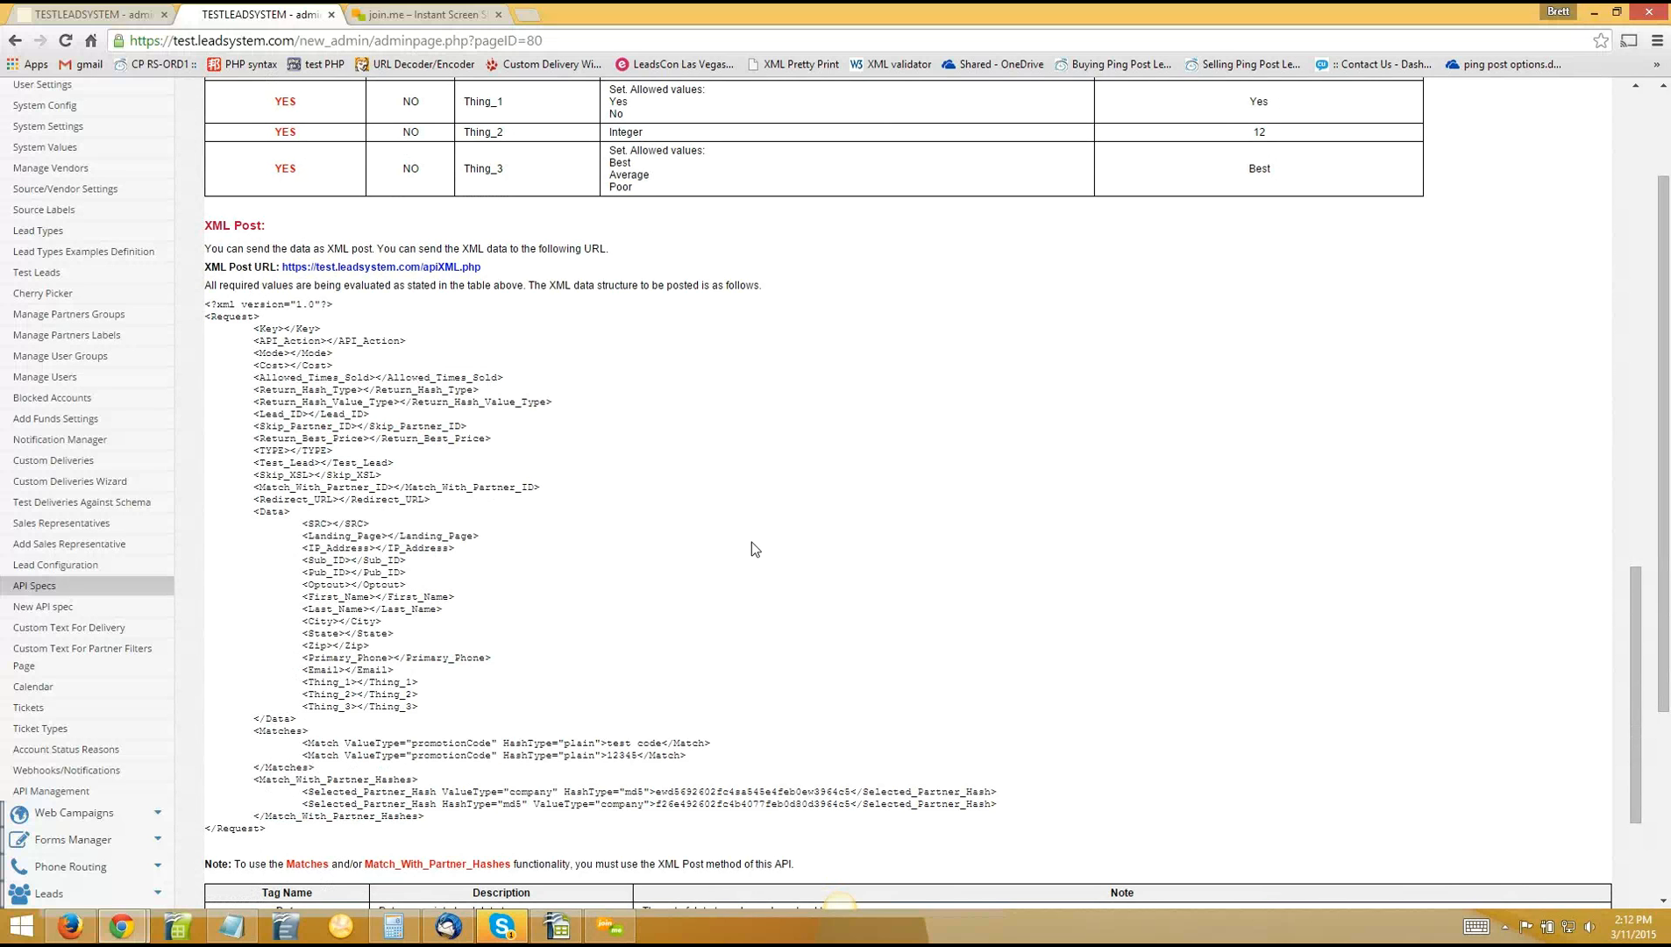
scroll(605, 605, "down", 1)
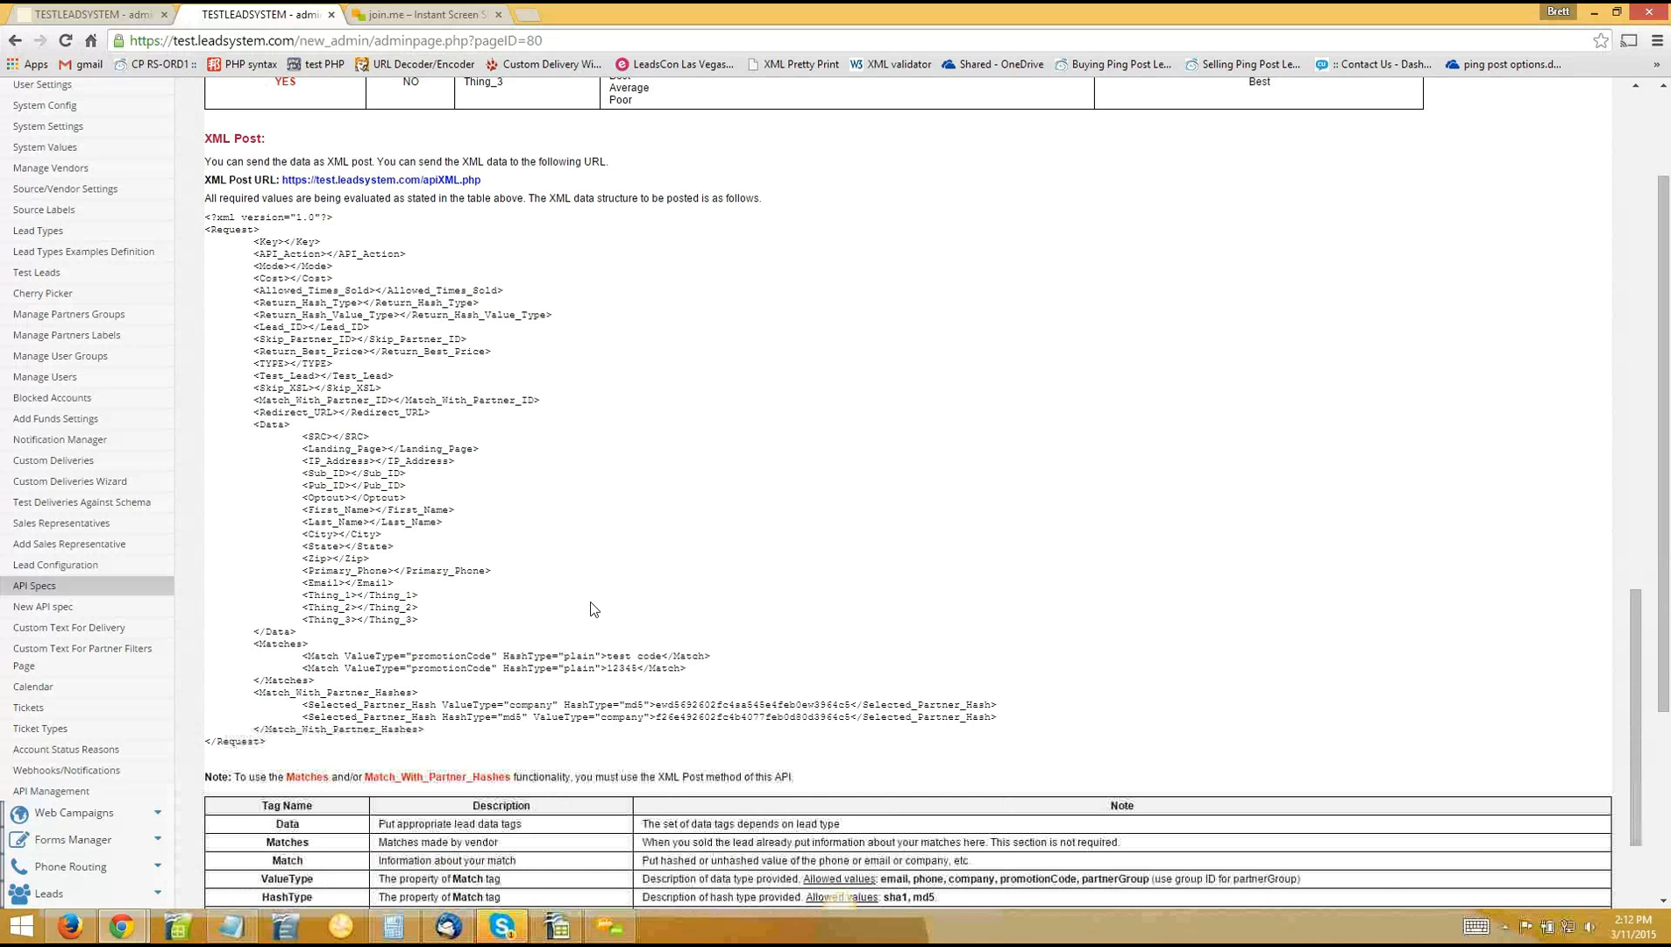
scroll(351, 763, "down", 2)
scroll(348, 765, "down", 2)
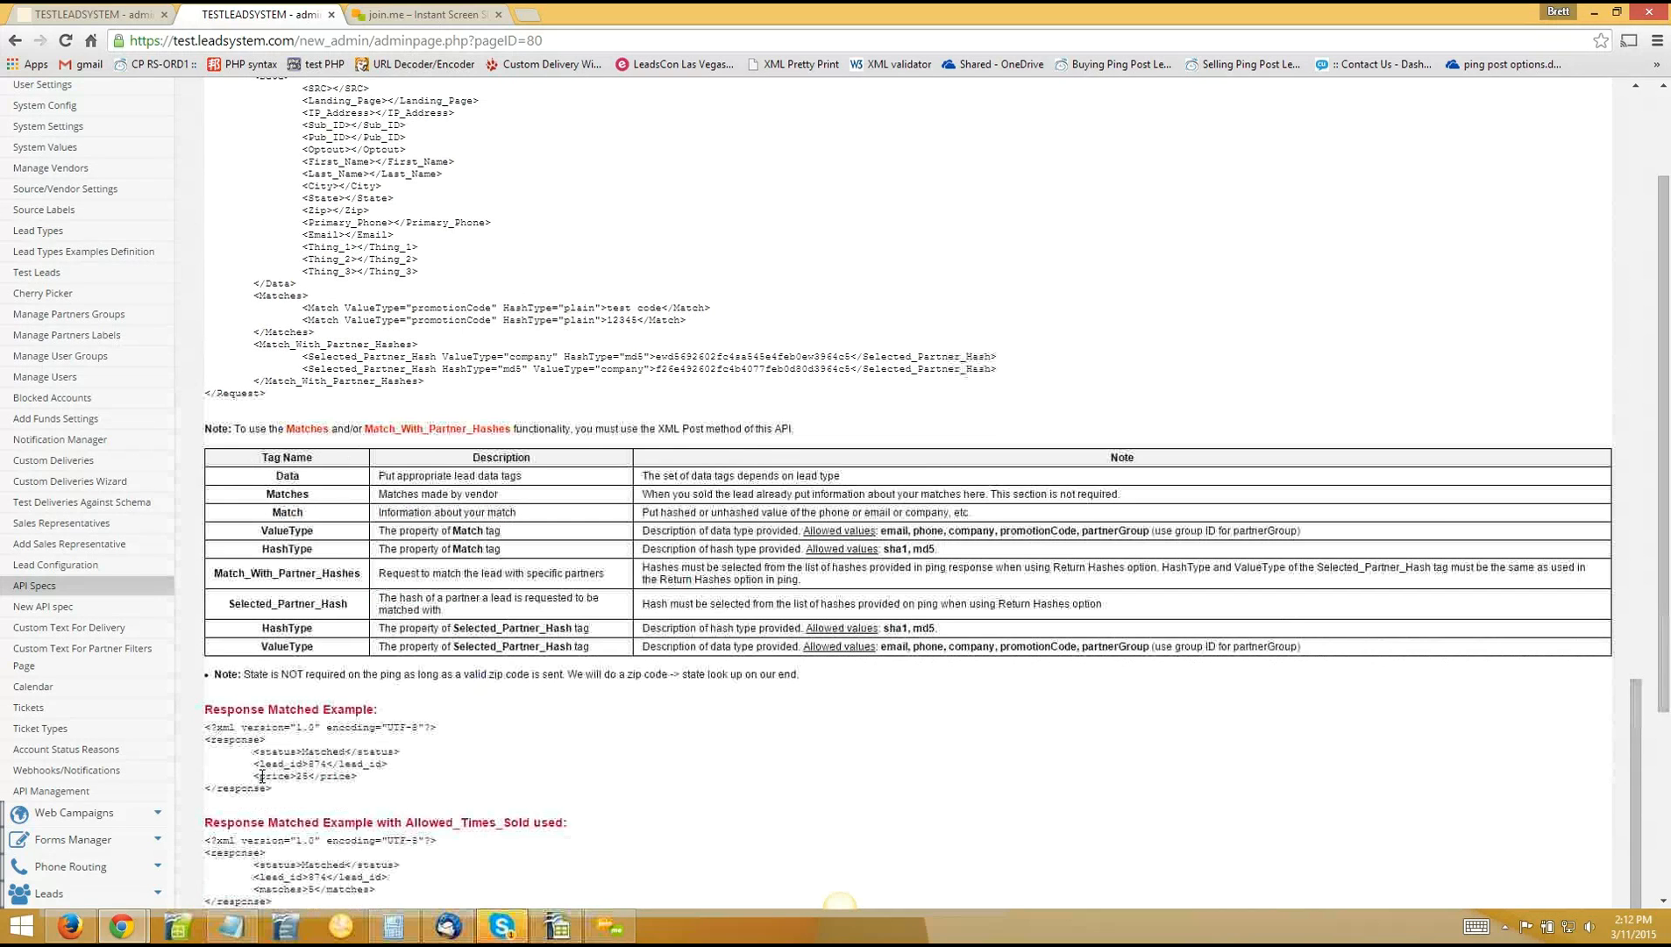
left_click_drag(260, 776, 359, 780)
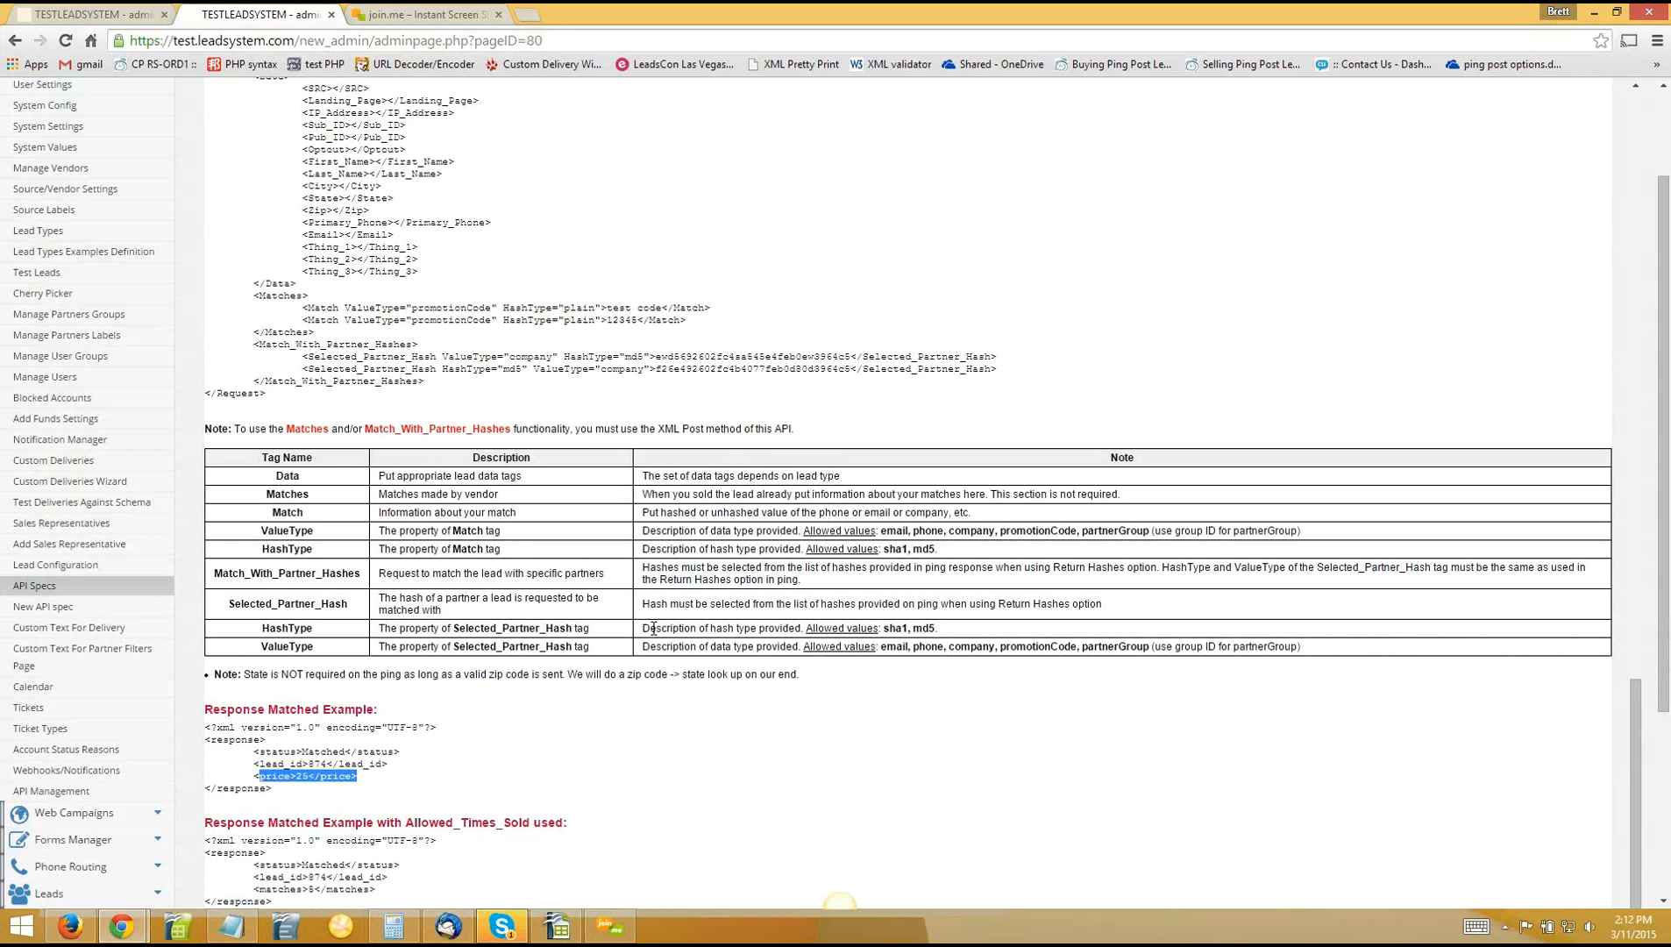
Recheck the end of the field table and the fields of the XML Post request
scroll(625, 478, "up", 3)
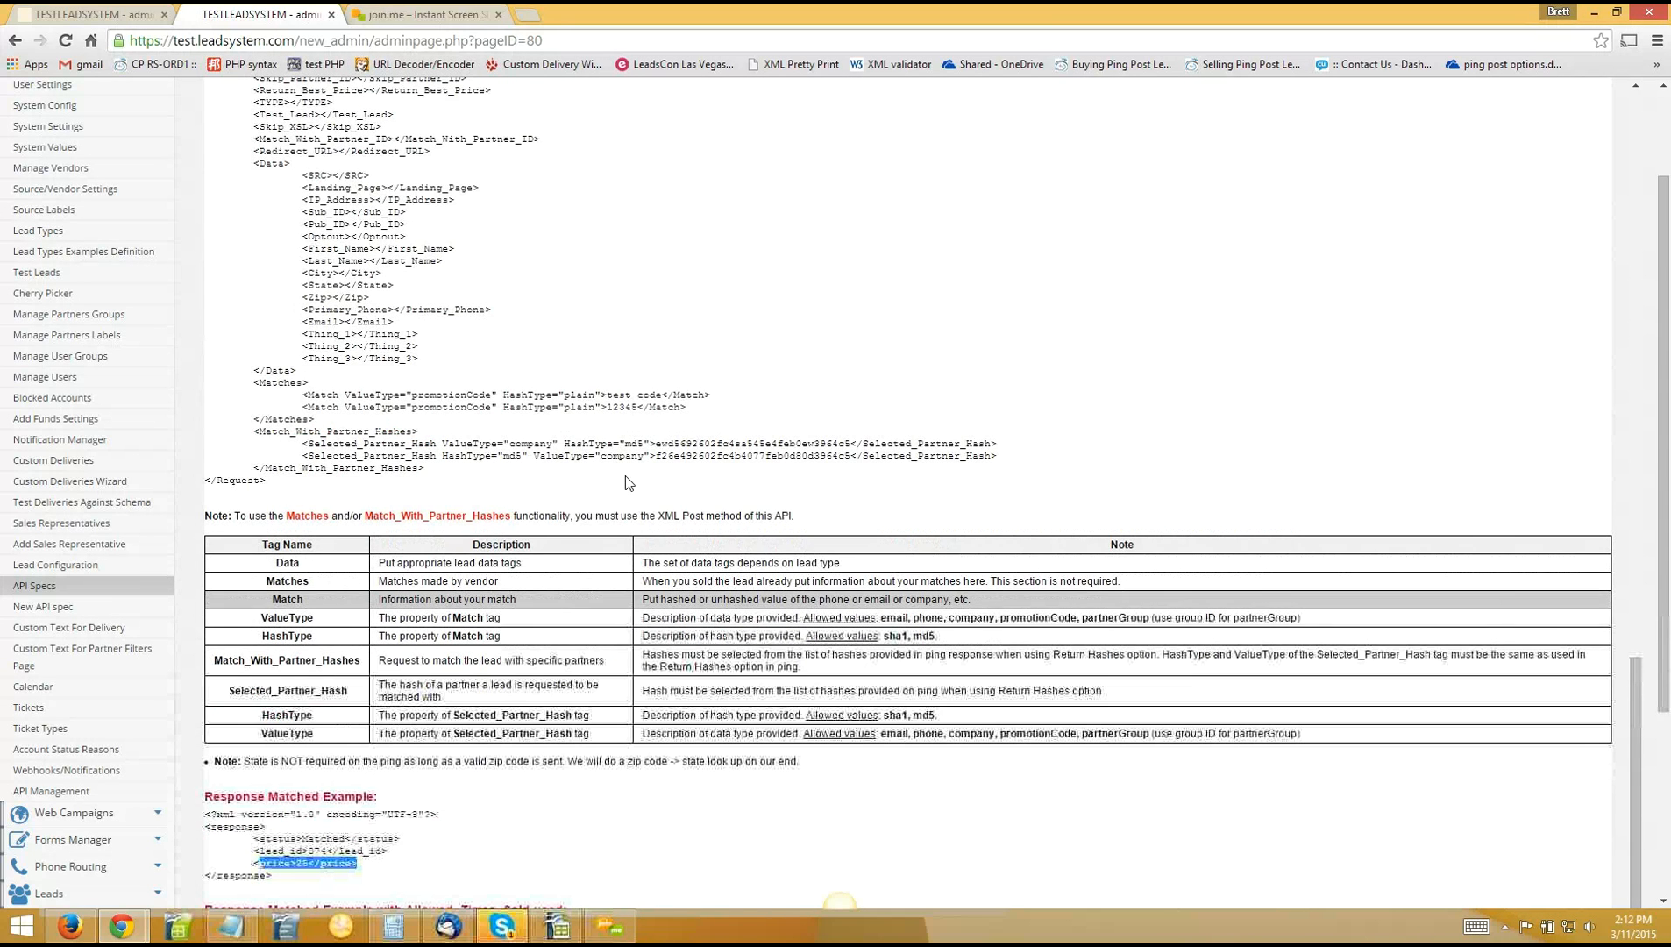
scroll(625, 475, "up", 3)
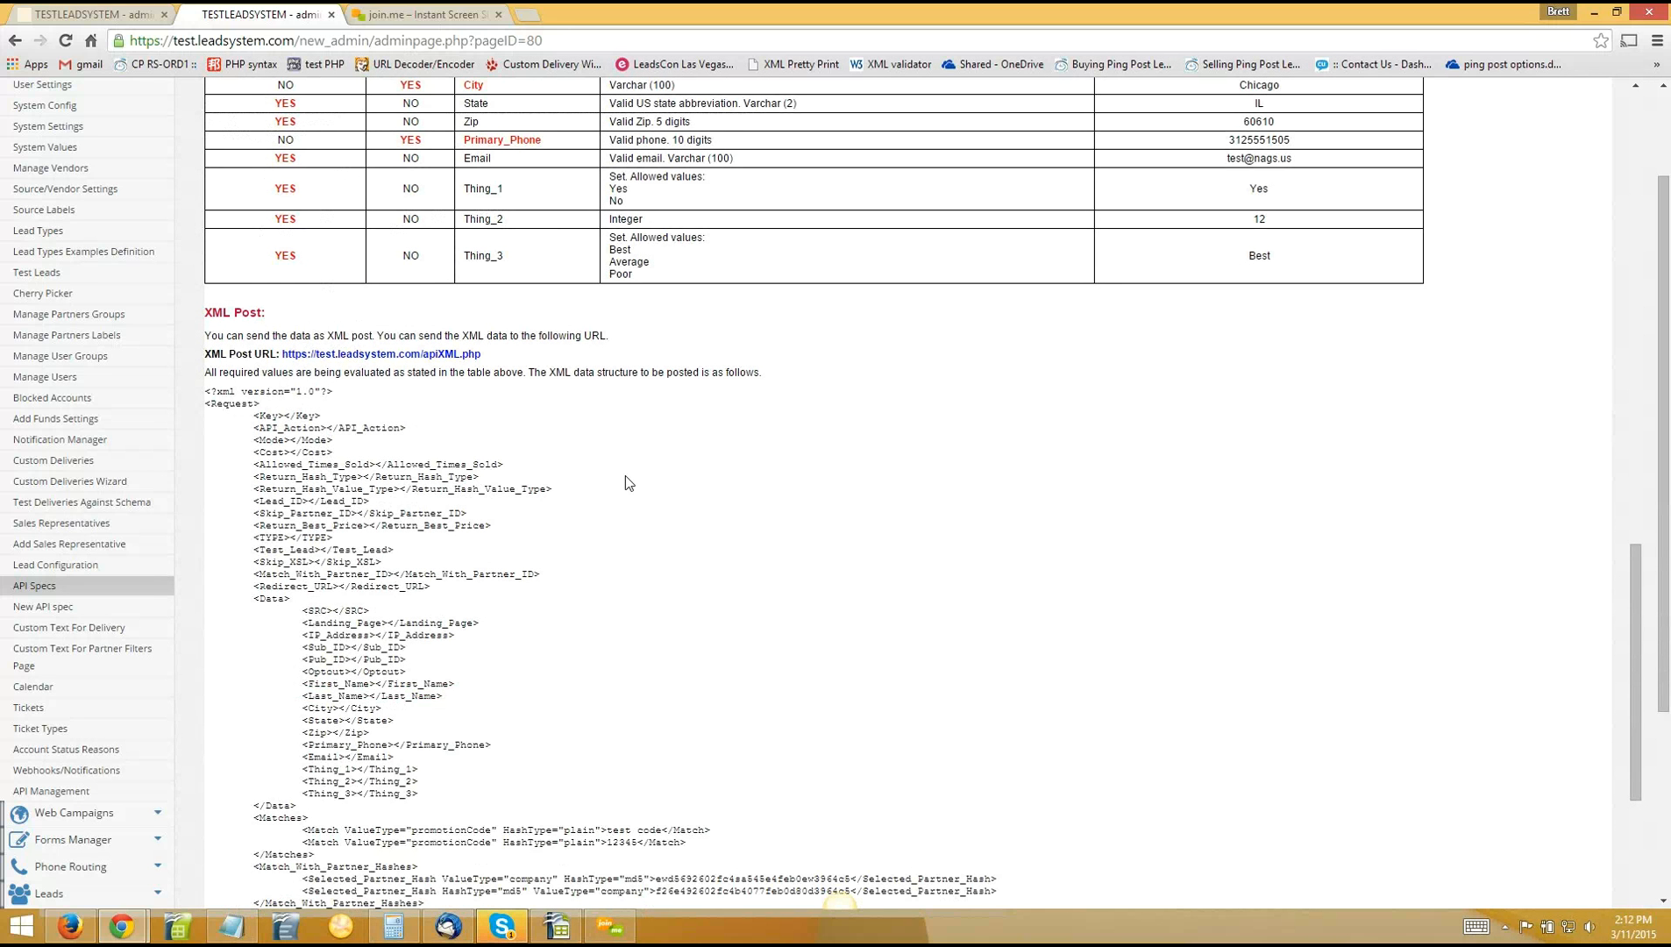
scroll(465, 518, "up", 3)
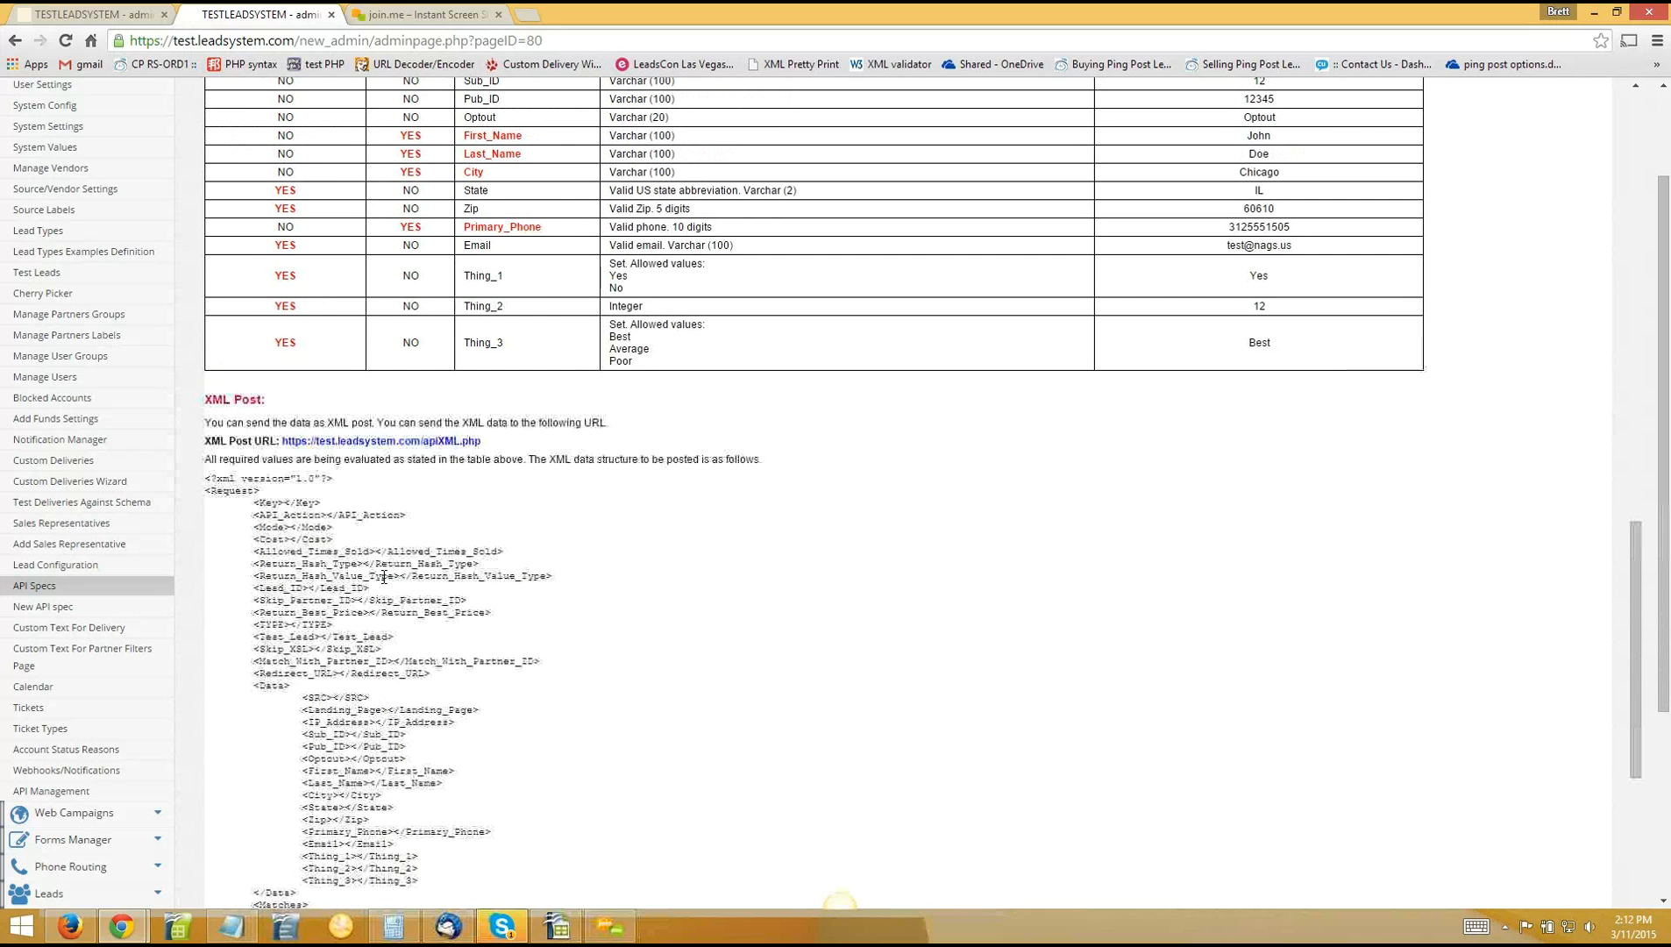
scroll(376, 588, "down", 3)
scroll(363, 728, "down", 2)
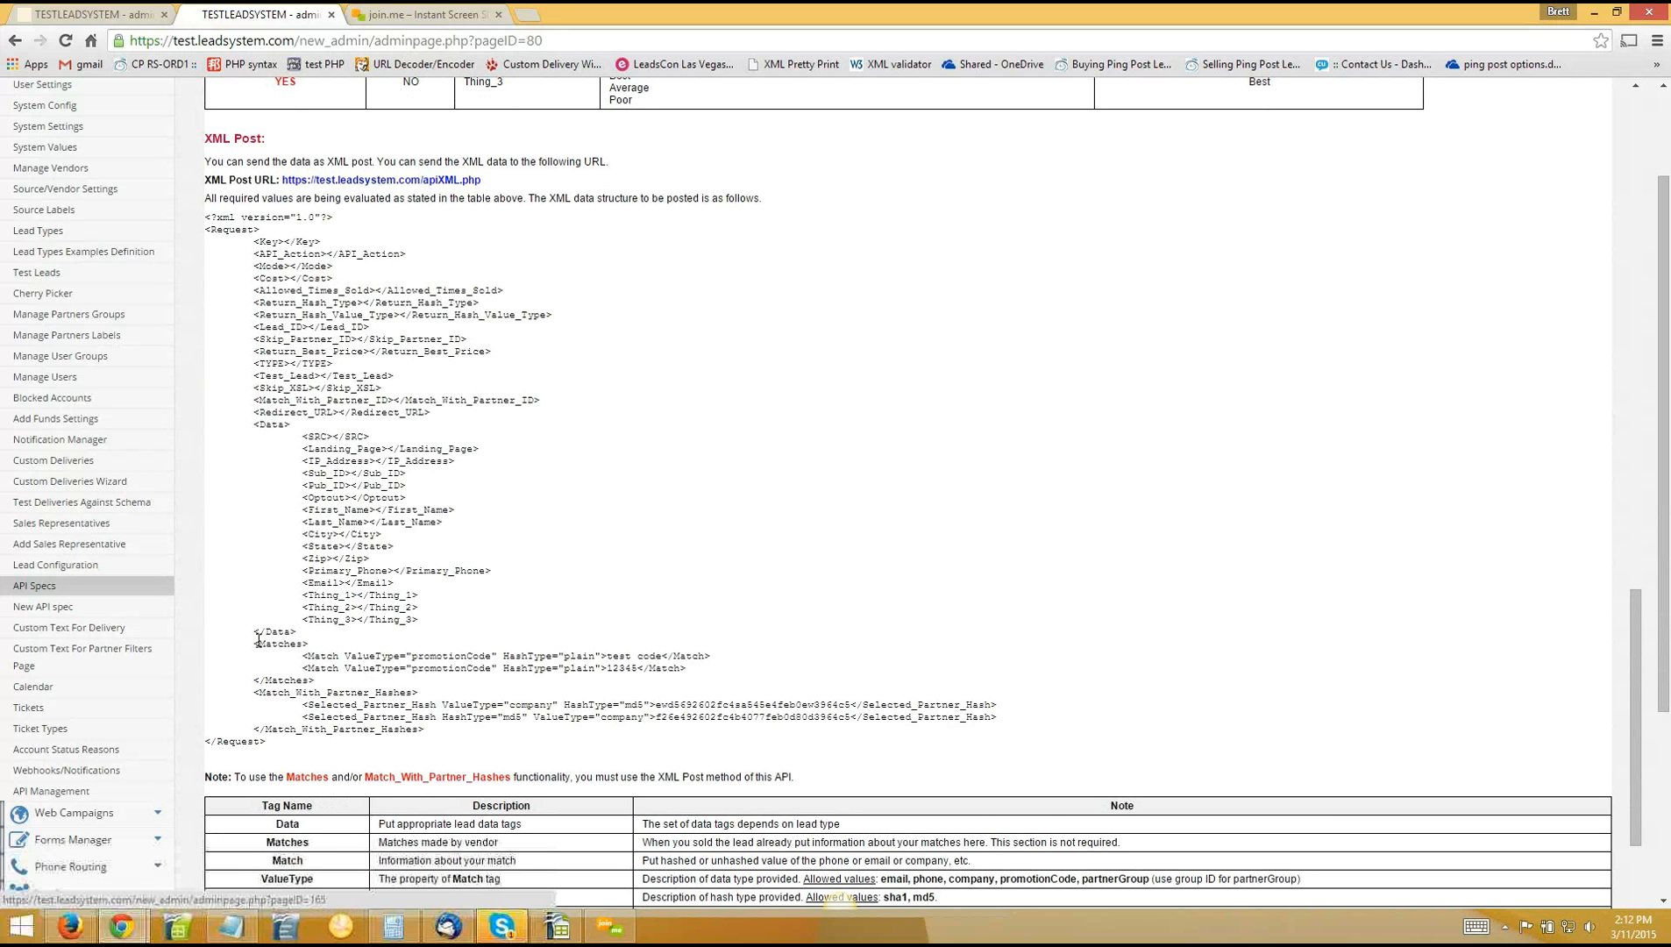
scroll(140, 771, "down", 1)
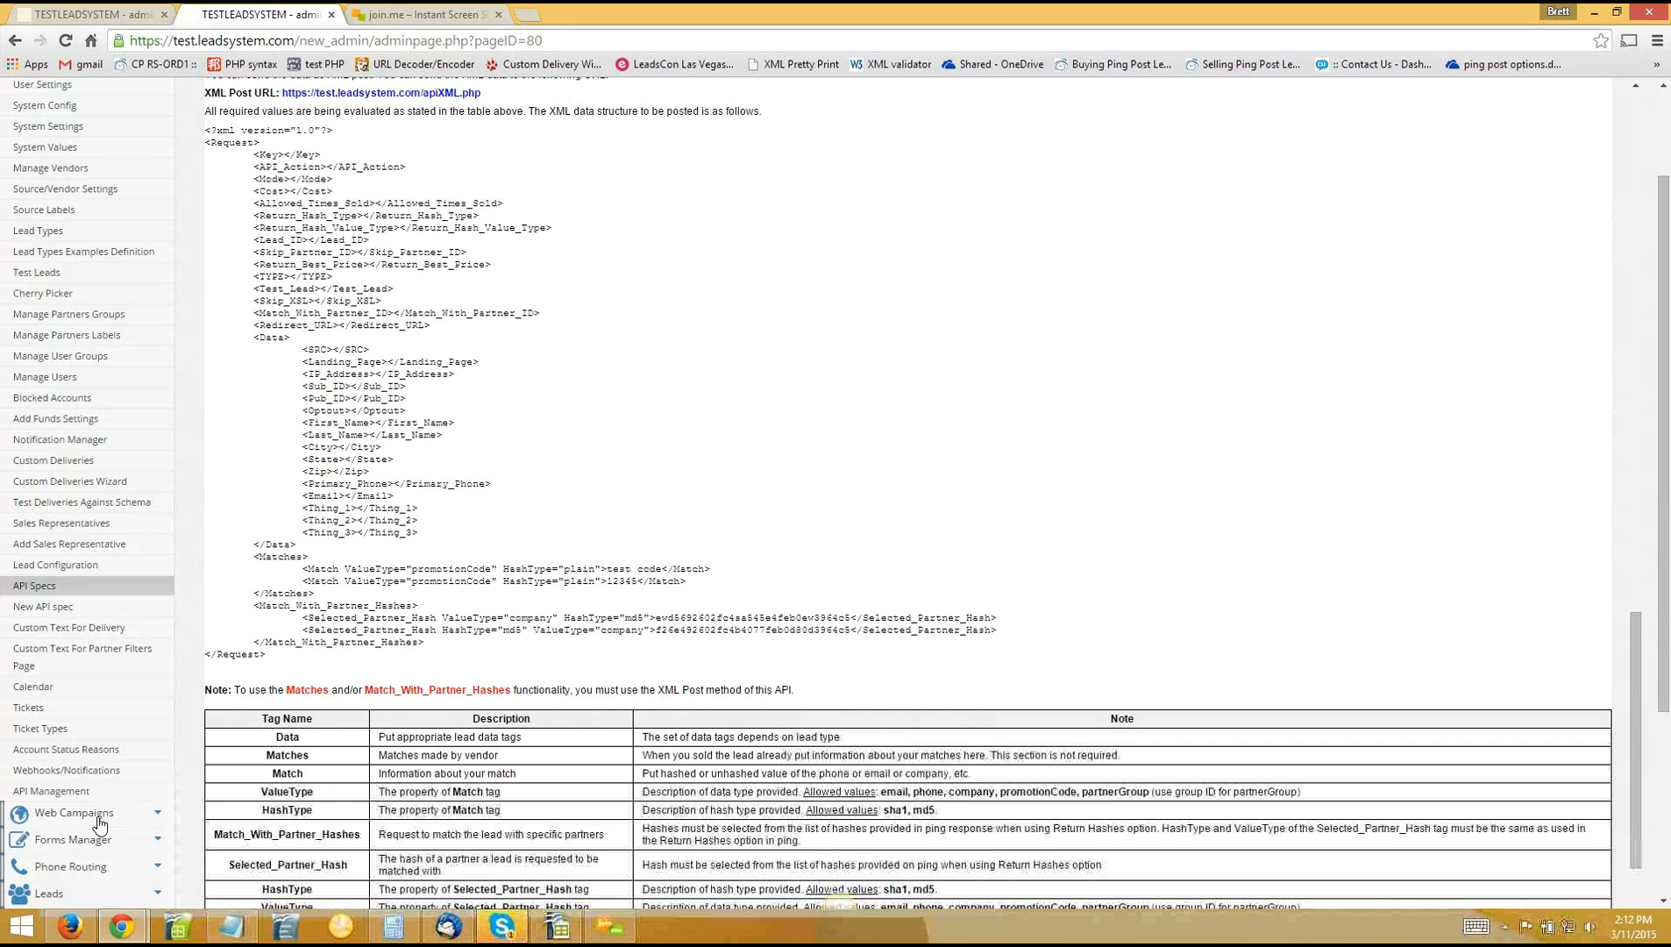
Go to the partner accounts list and open the lead filter sets of the partner with company name test
scroll(84, 838, "down", 1)
scroll(91, 840, "down", 1)
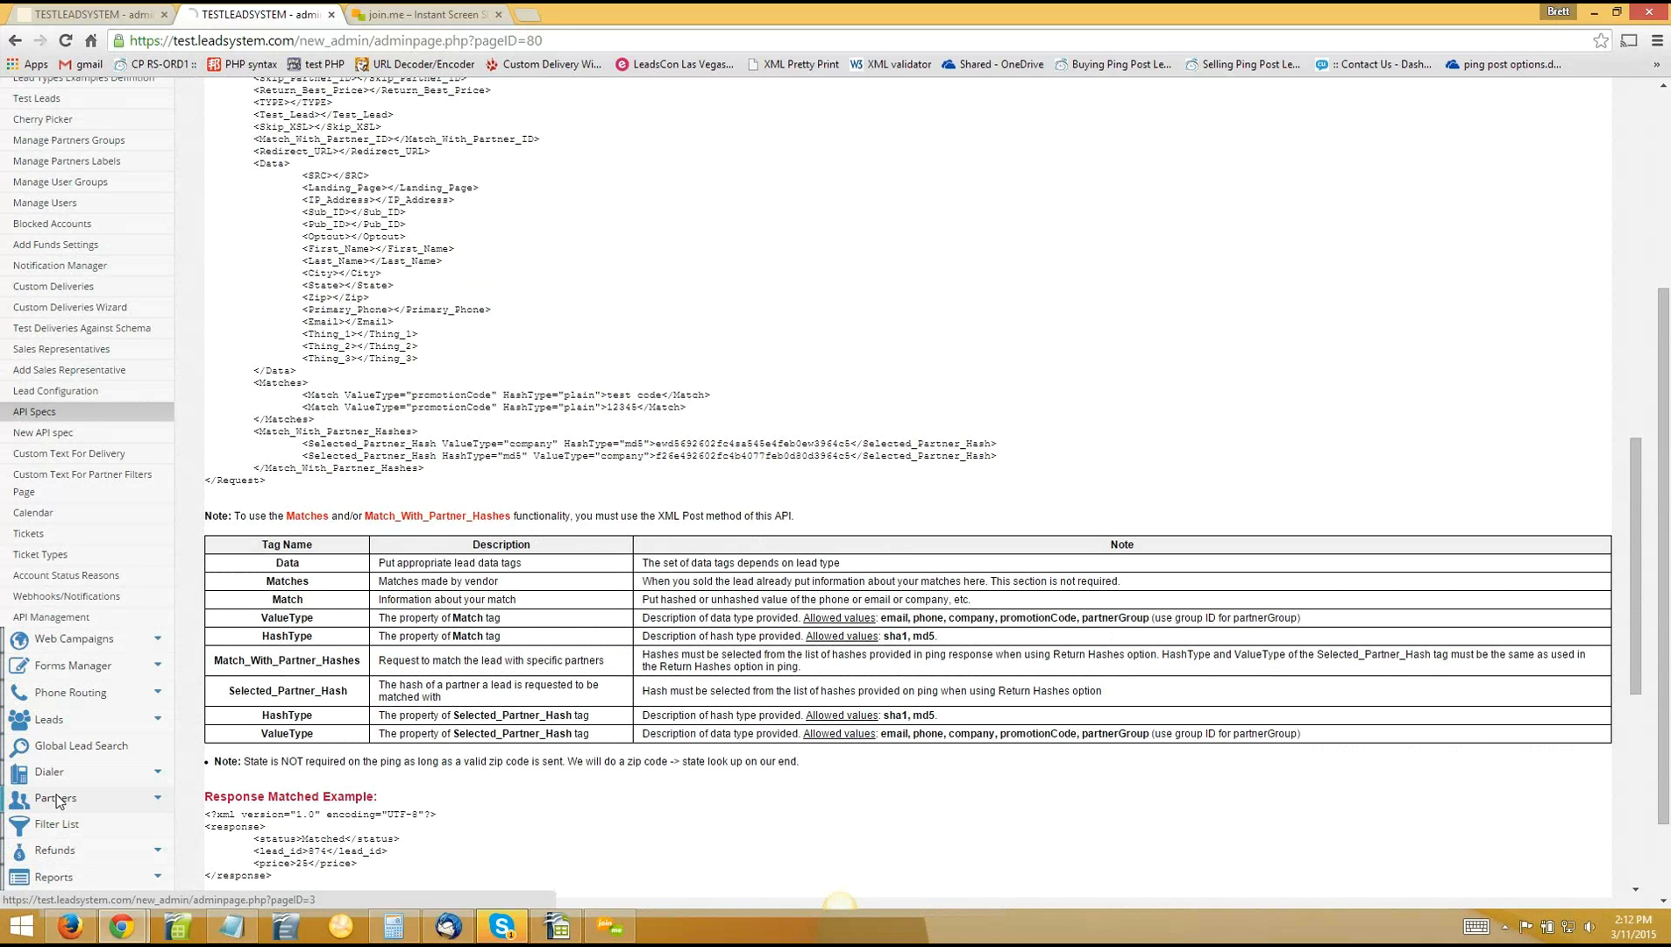
left_click(57, 798)
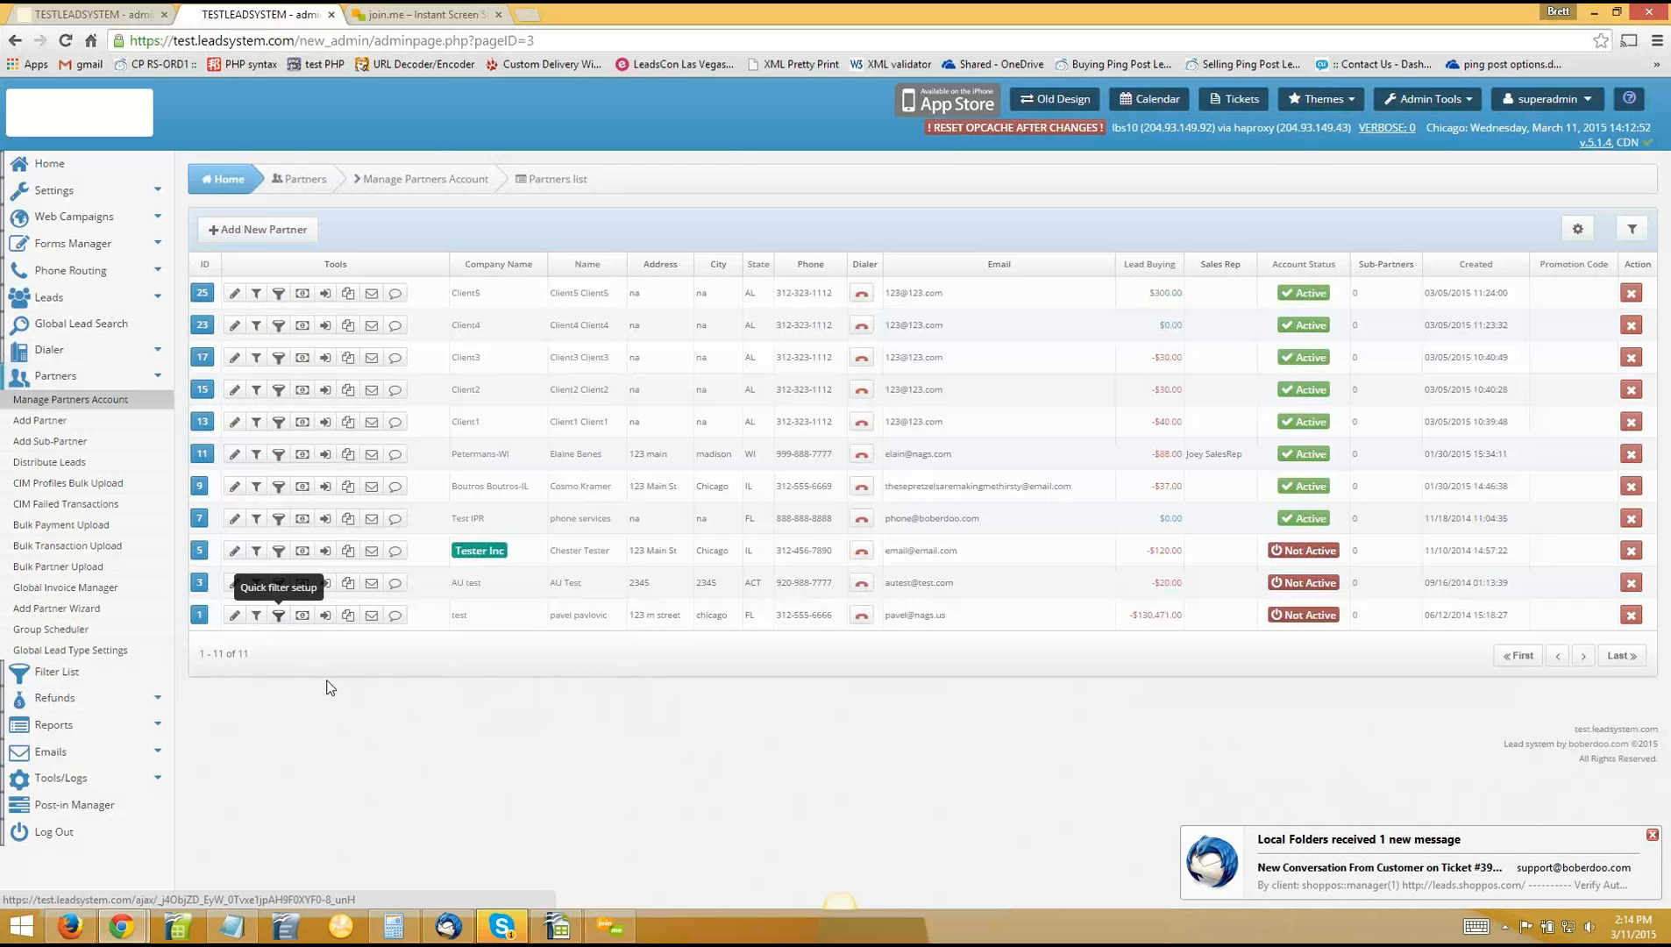
left_click(262, 616)
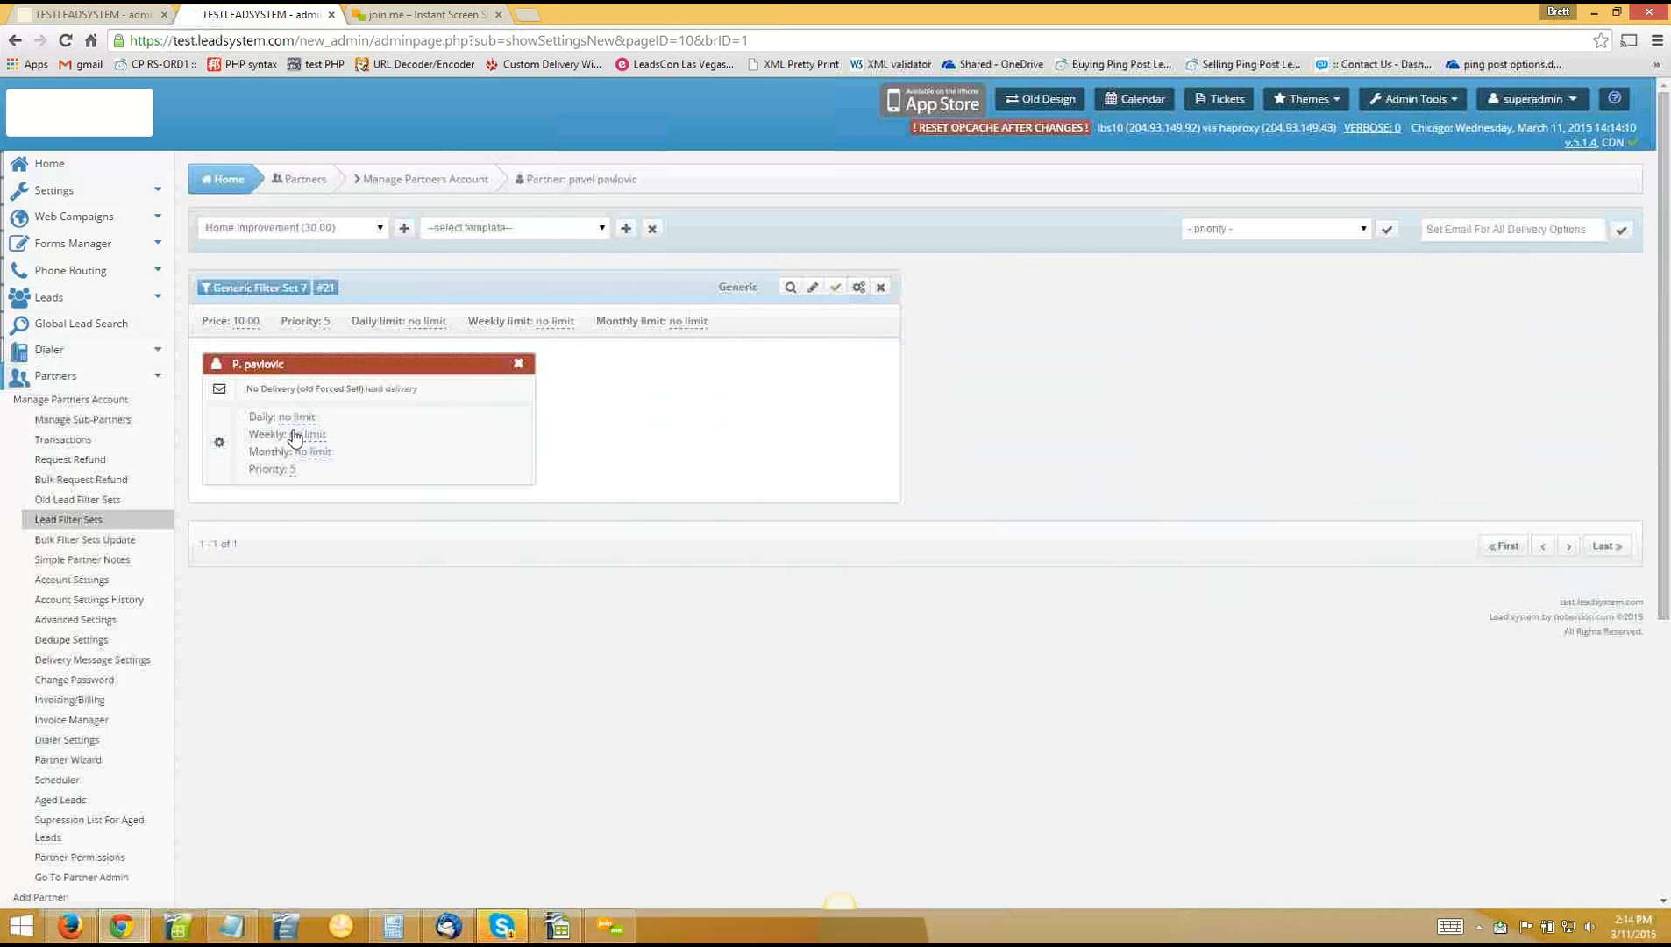
Start a new filter set for the Demo Lead Type
left_click(291, 226)
left_click(264, 279)
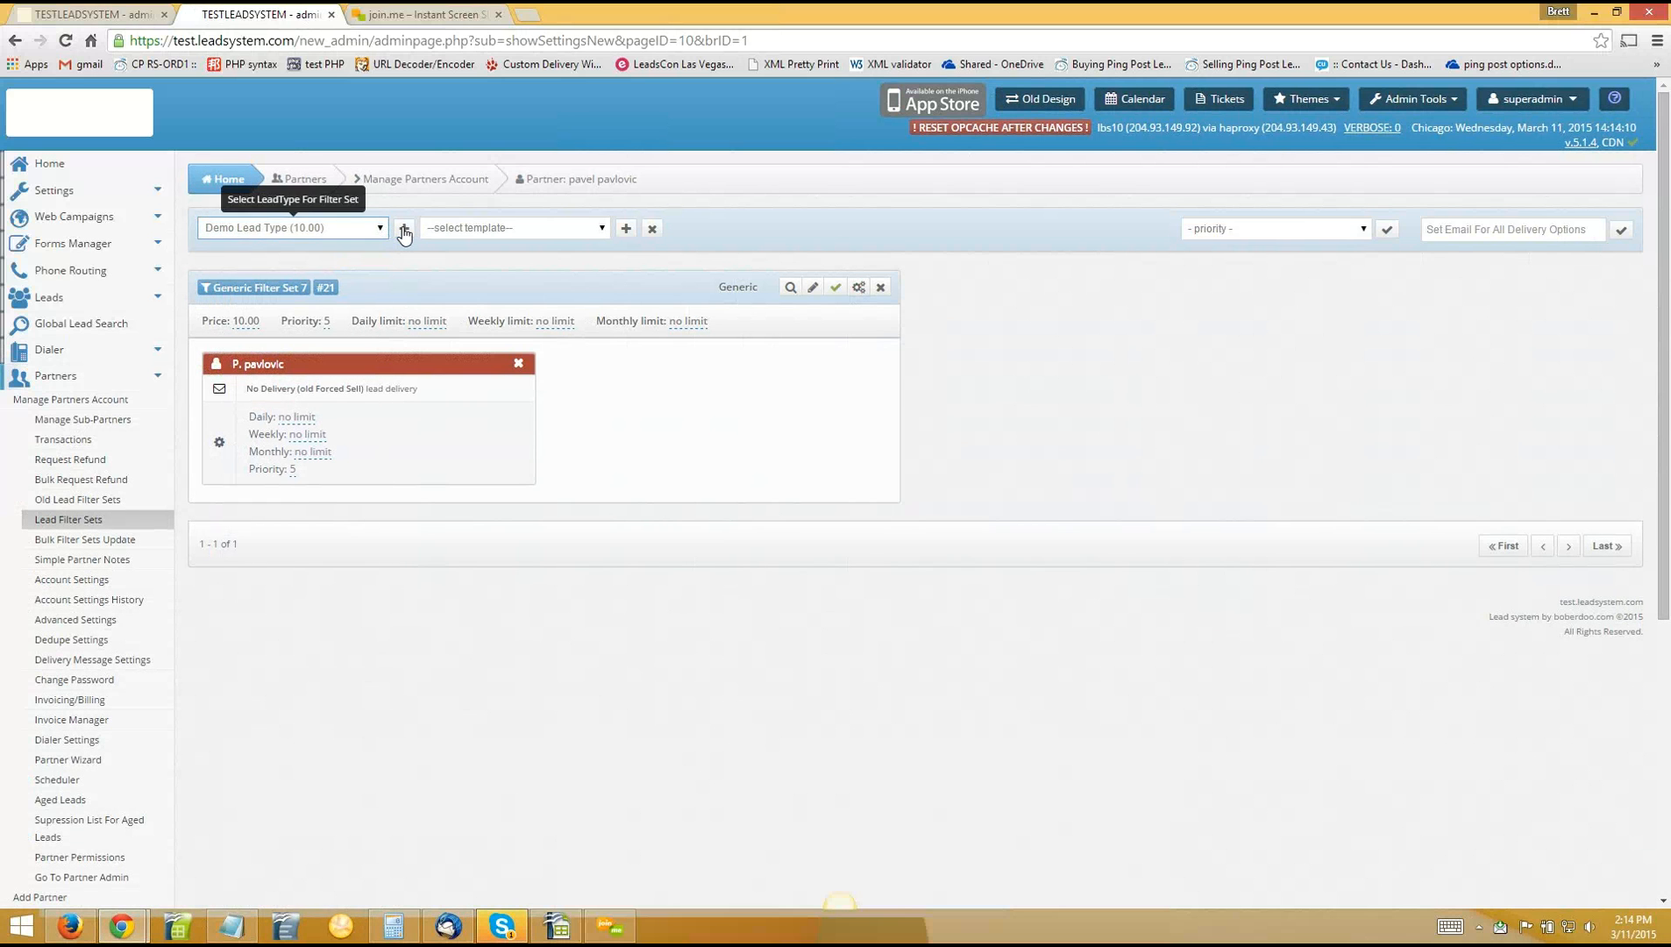
left_click(404, 231)
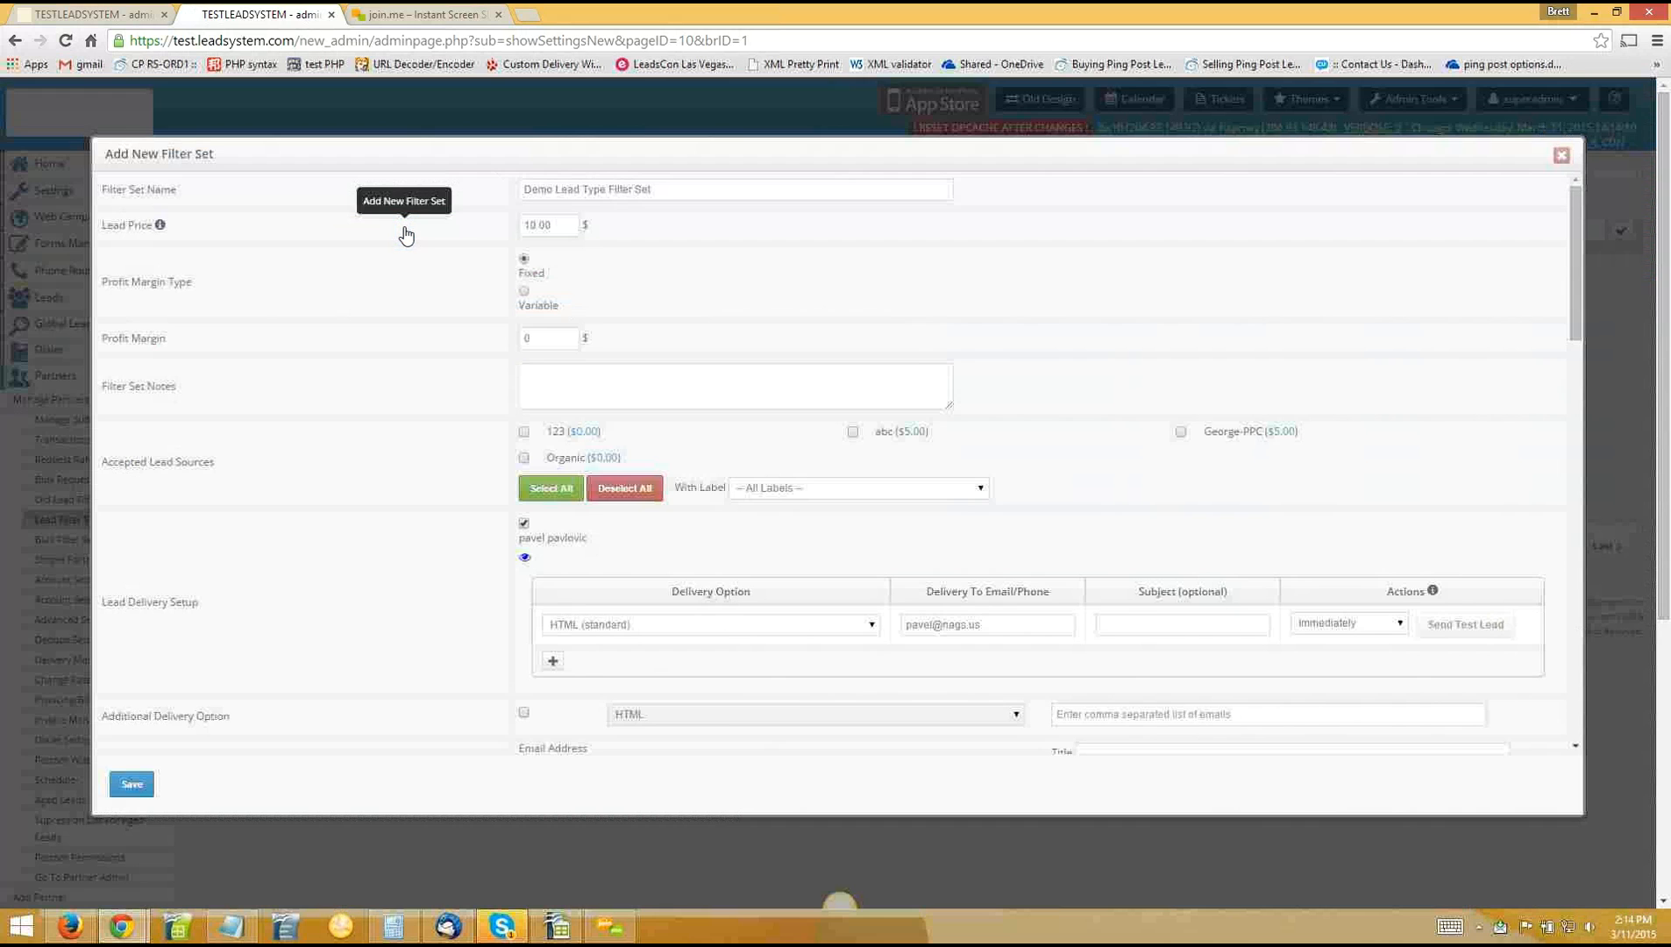
Review the Lead Price and enter a fixed Profit Margin of 2 dollars for the filter set
left_click(573, 225)
left_click(573, 224)
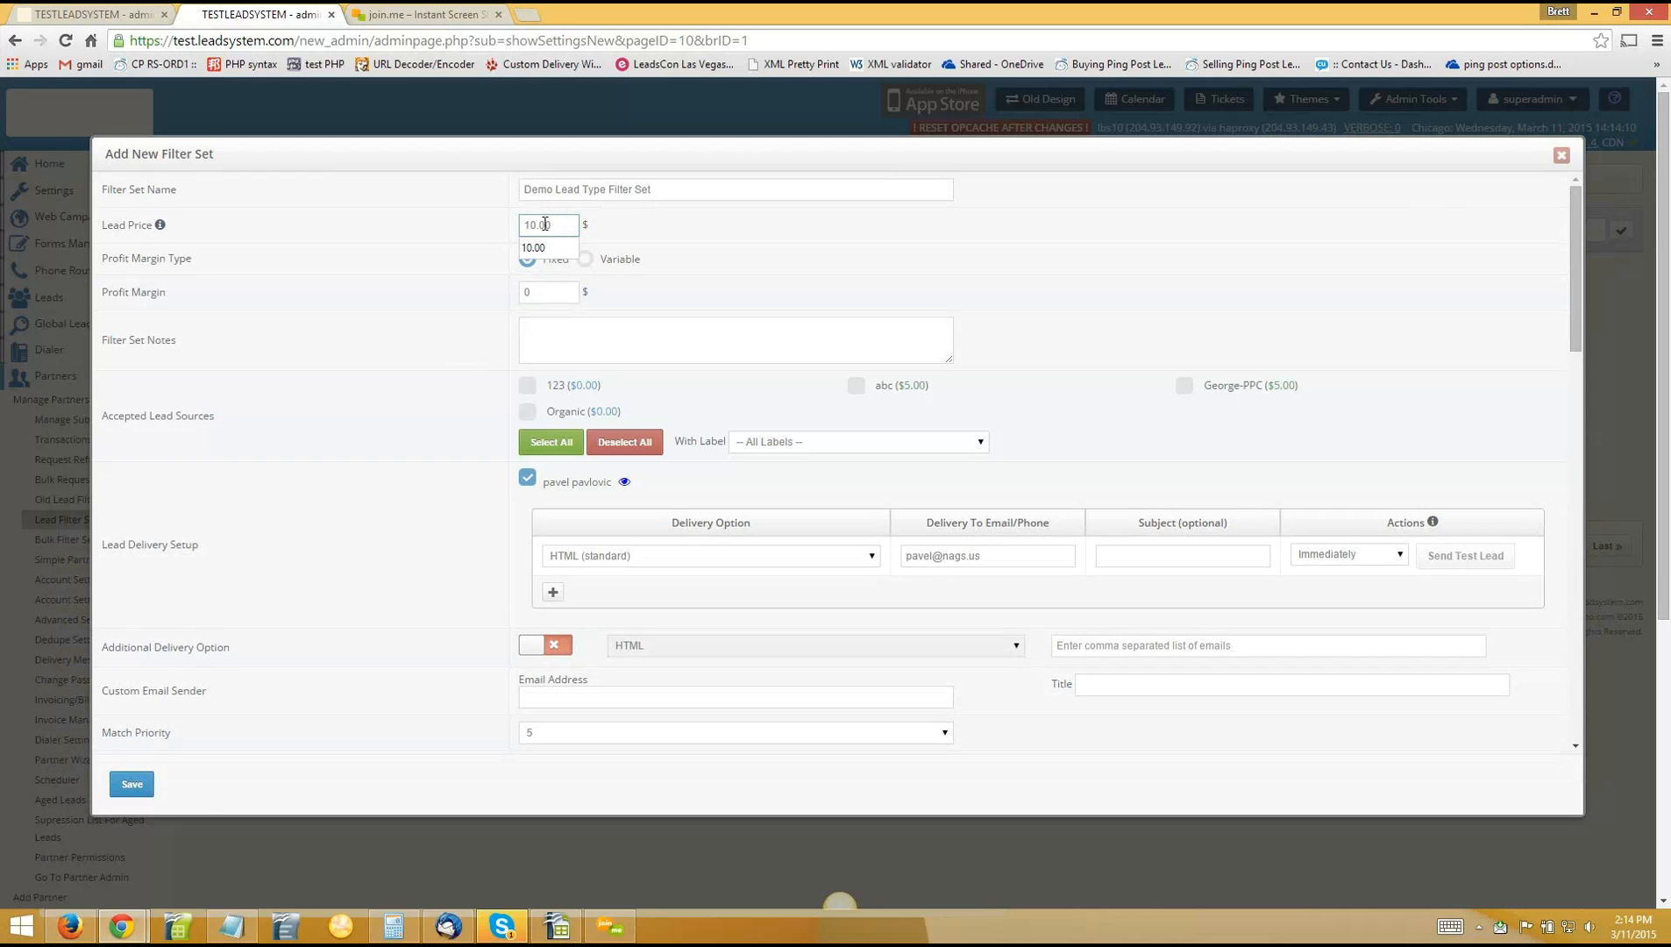
left_click(418, 227)
left_click_drag(558, 224, 481, 232)
left_click(565, 224)
left_click(651, 234)
key("Tab")
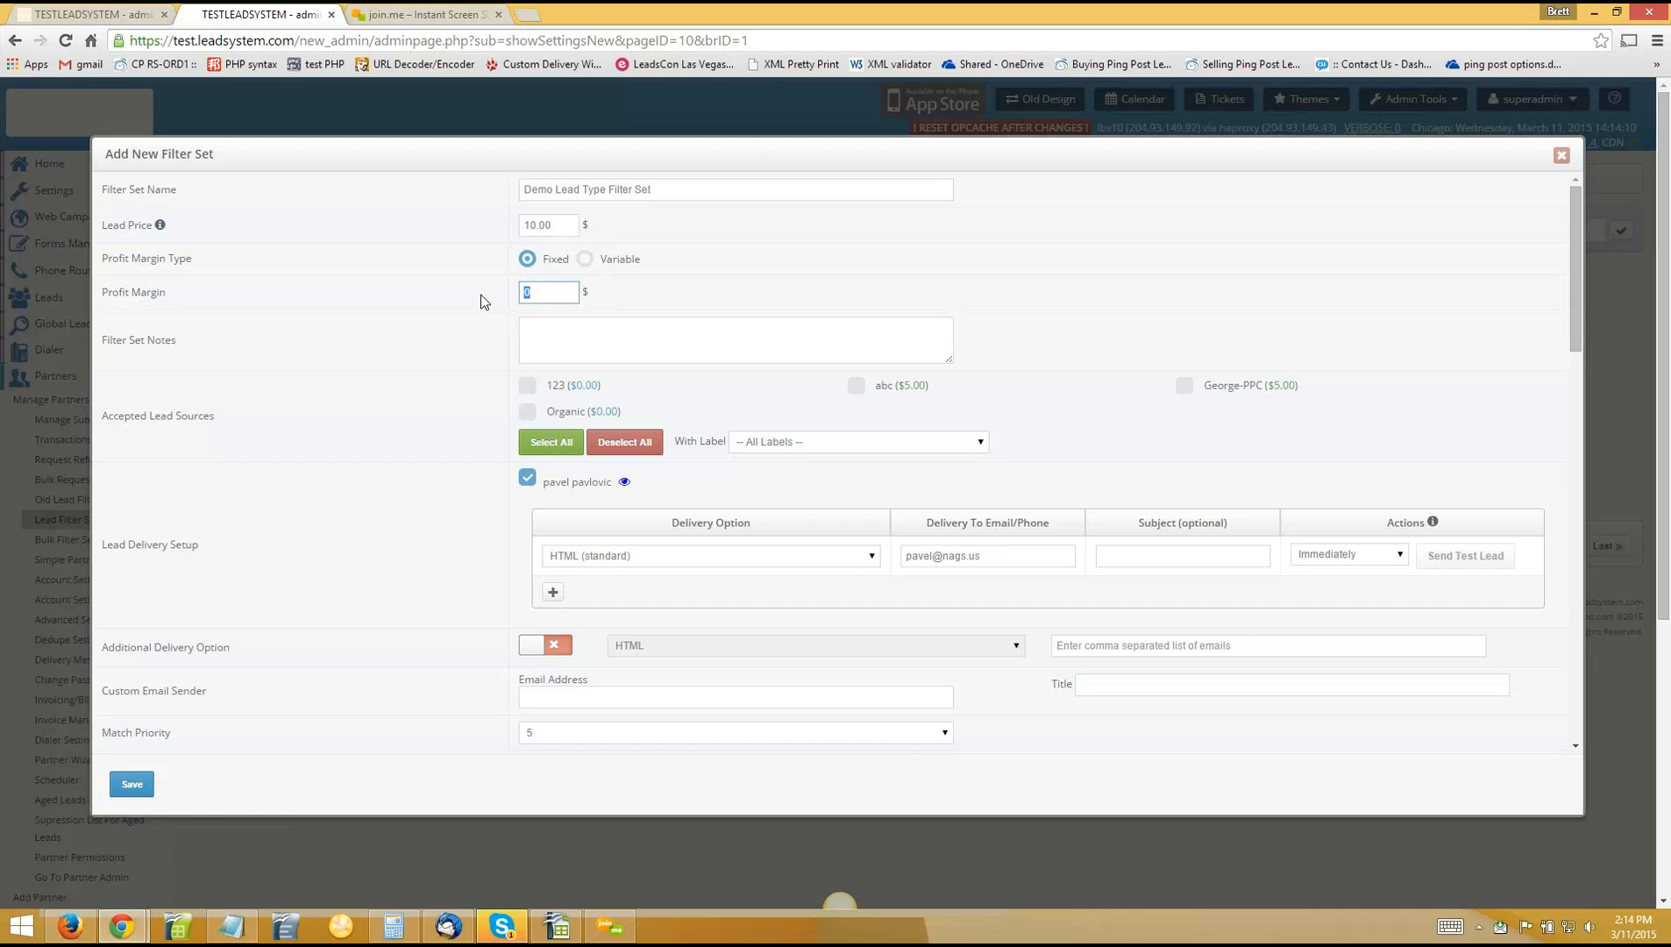
type("2")
Switch the Profit Margin Type to Variable and set the Lead Price to 0.00
left_click(585, 259)
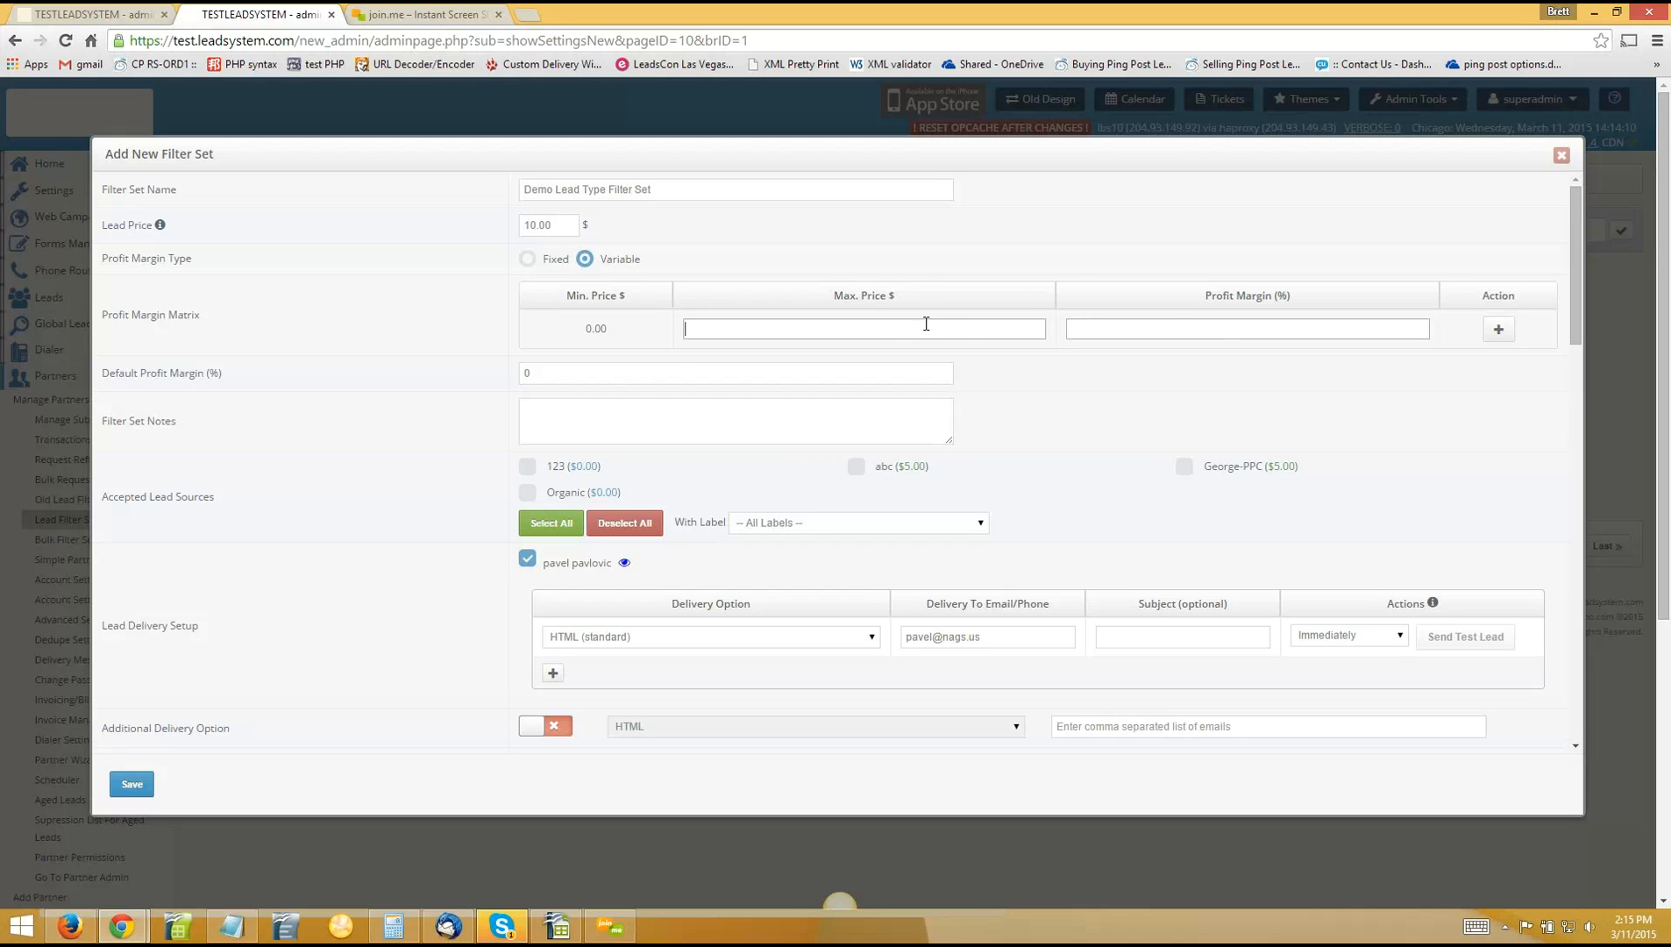
left_click(814, 330)
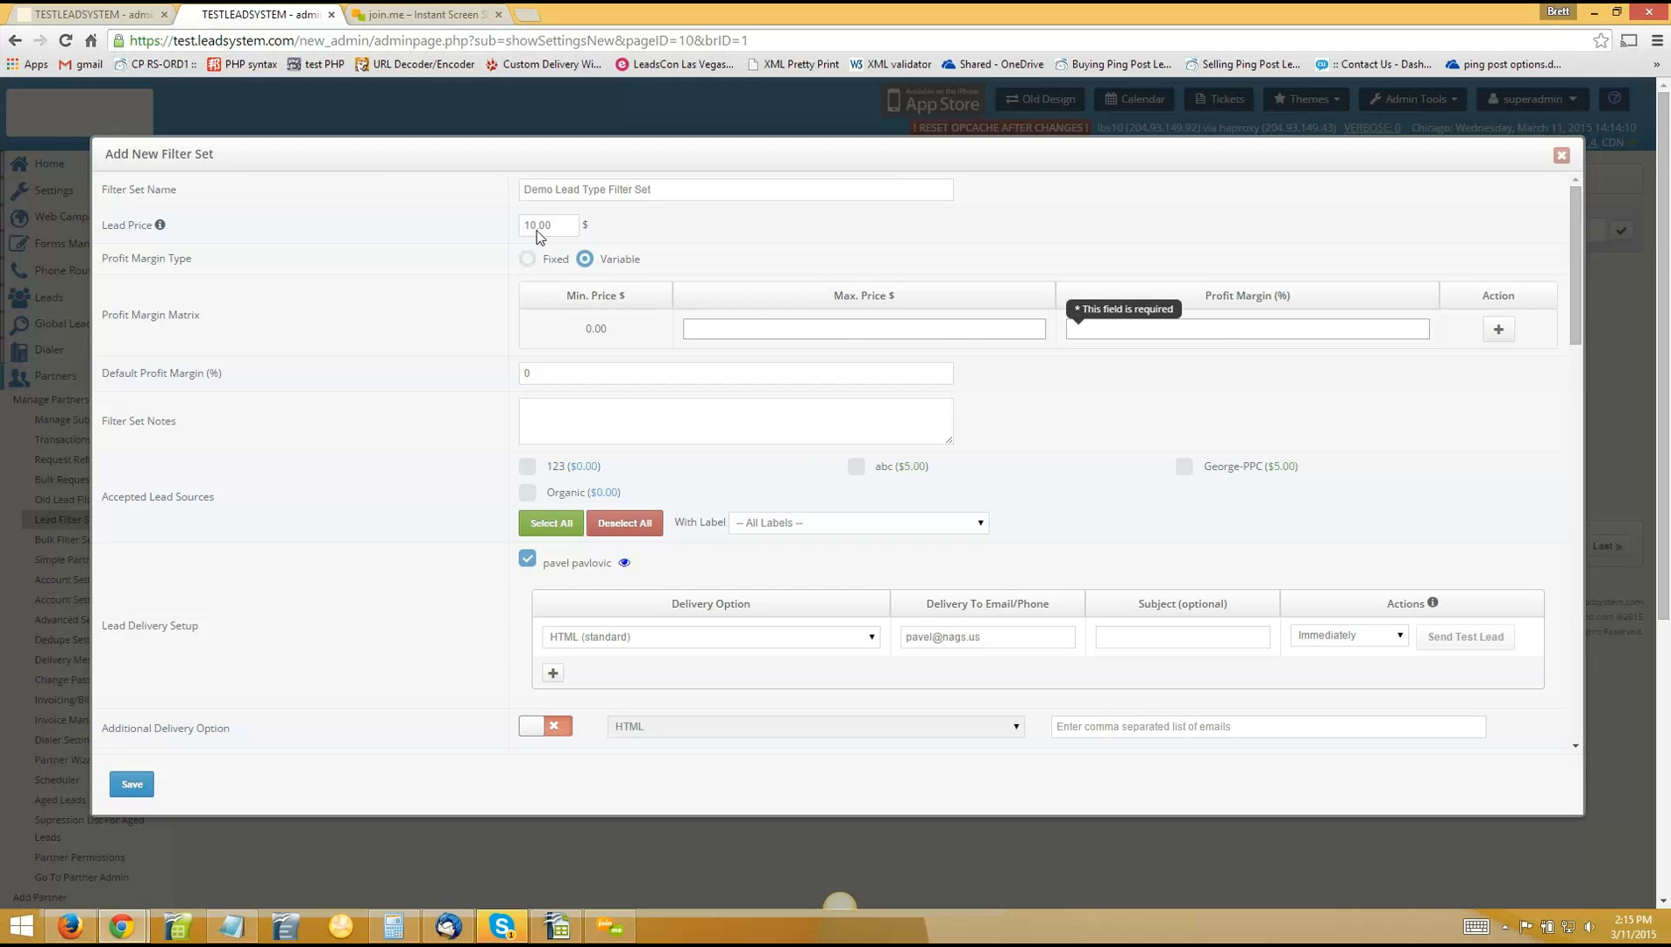
left_click(569, 225)
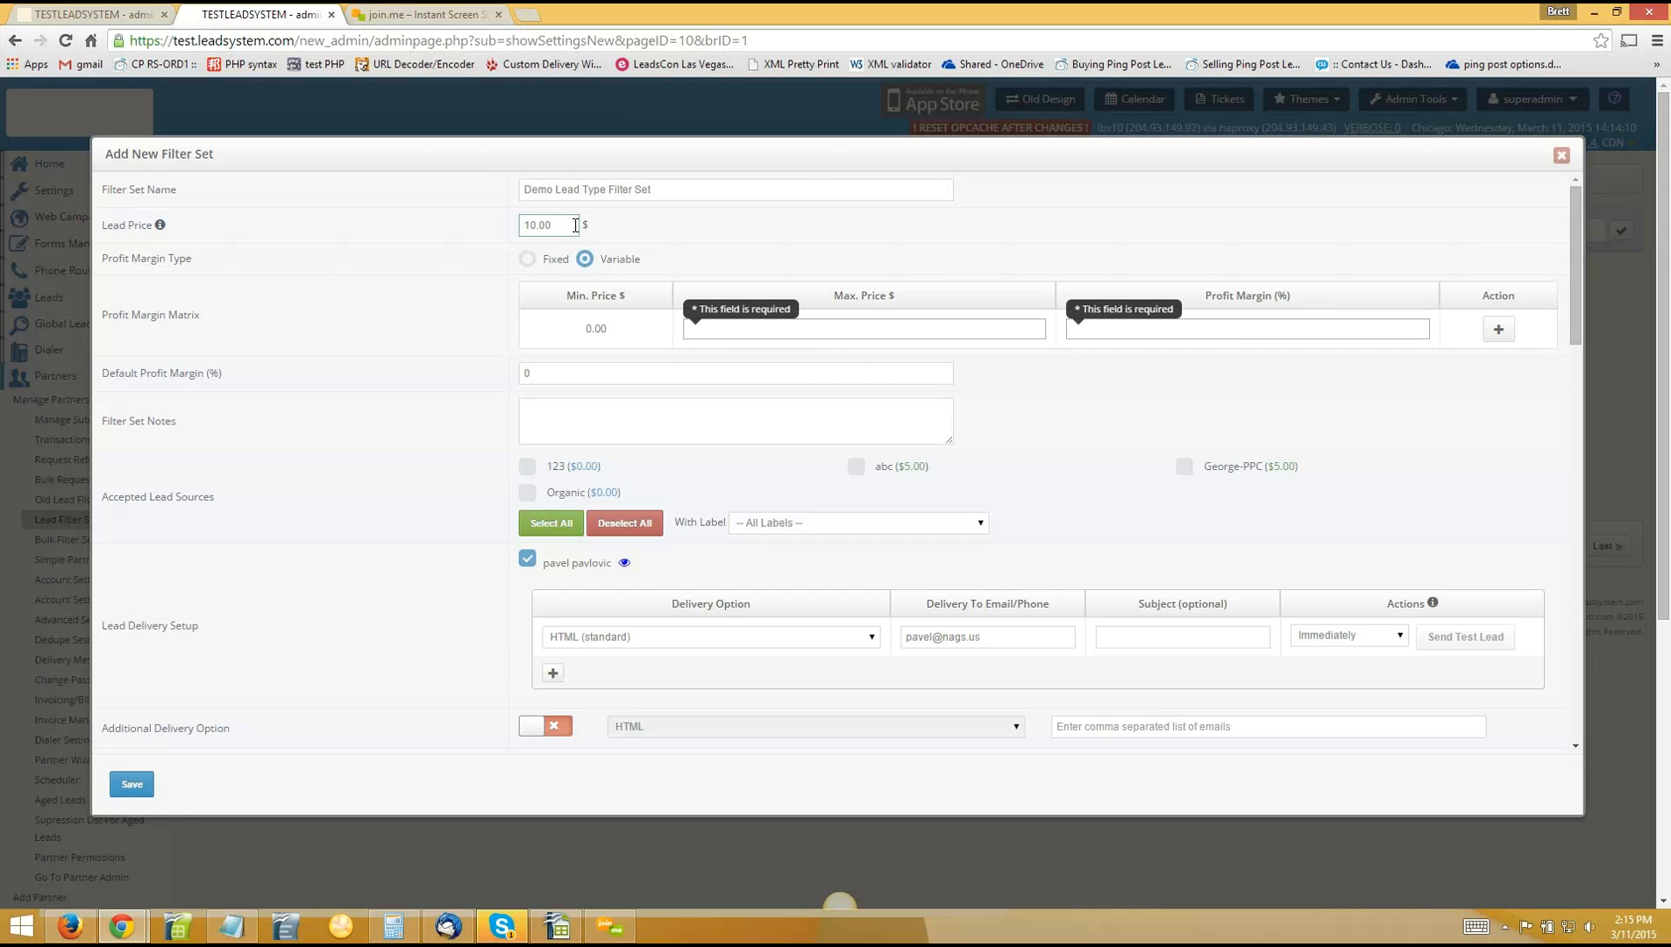
left_click_drag(498, 226, 434, 221)
type("0")
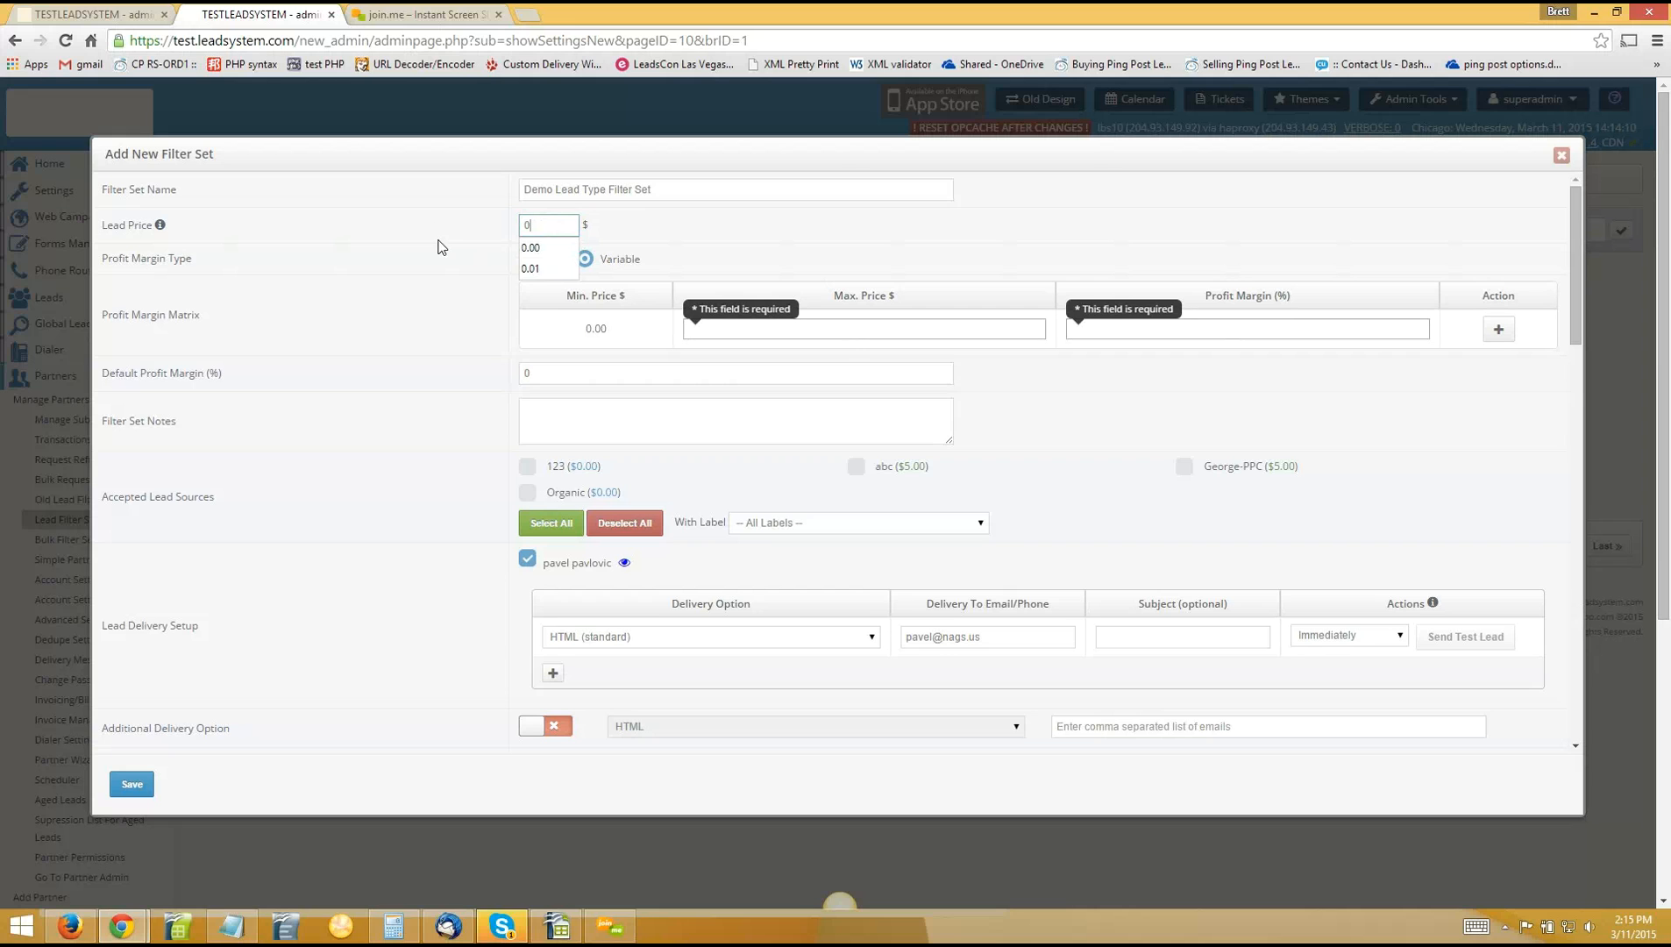
left_click(574, 221)
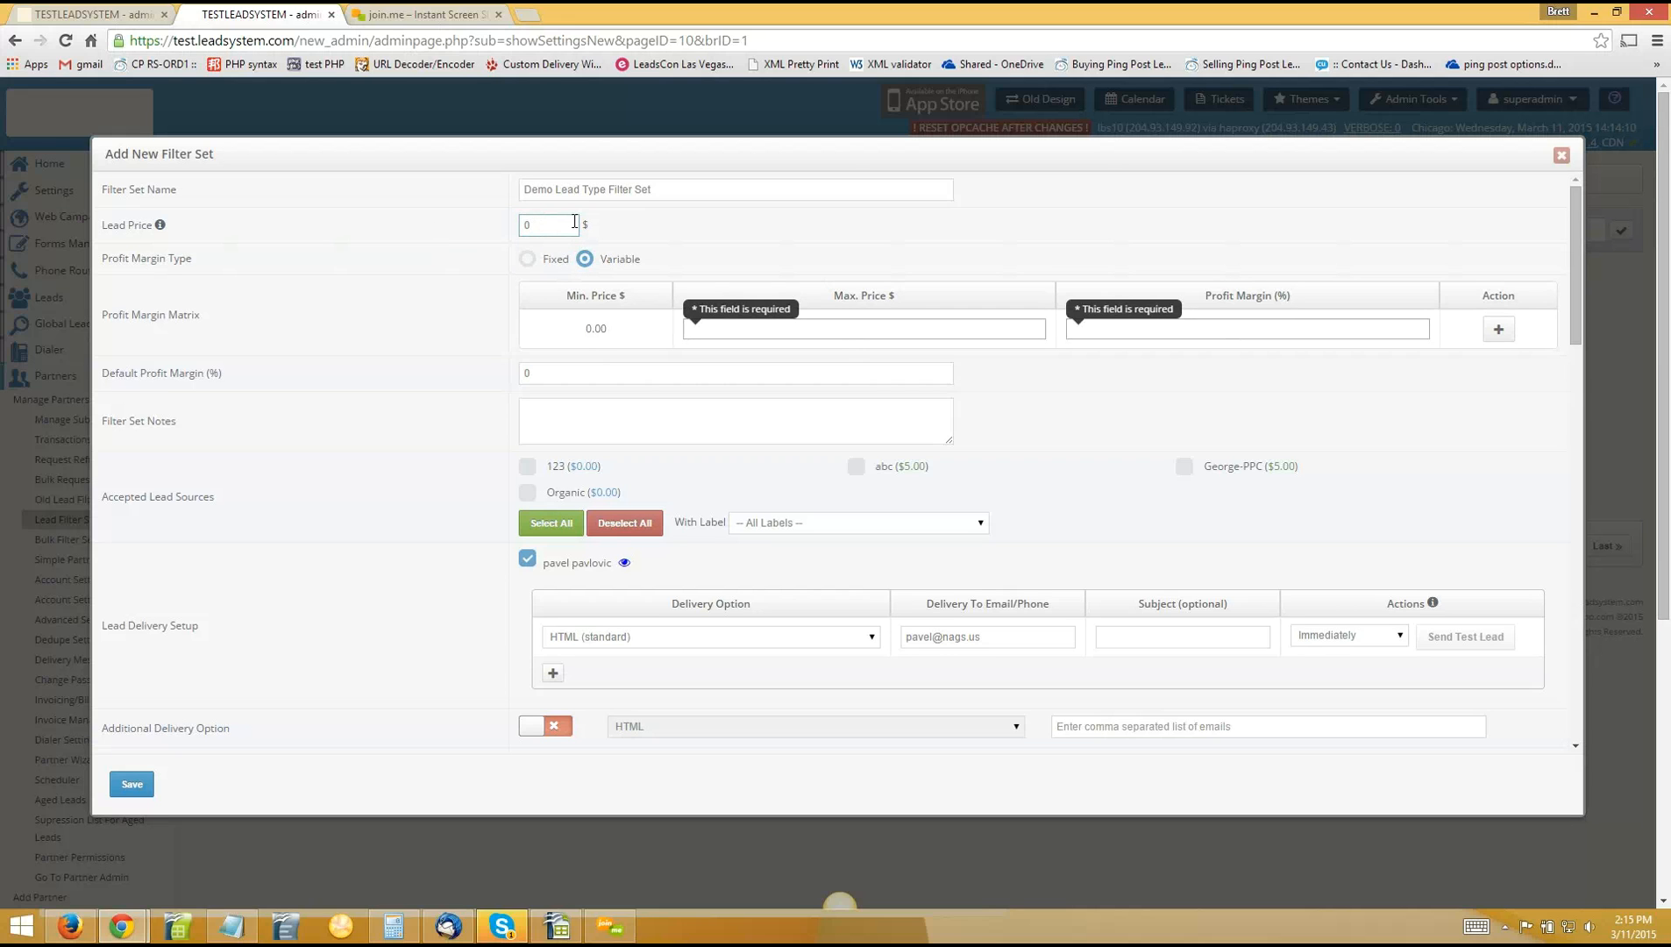
type(".0")
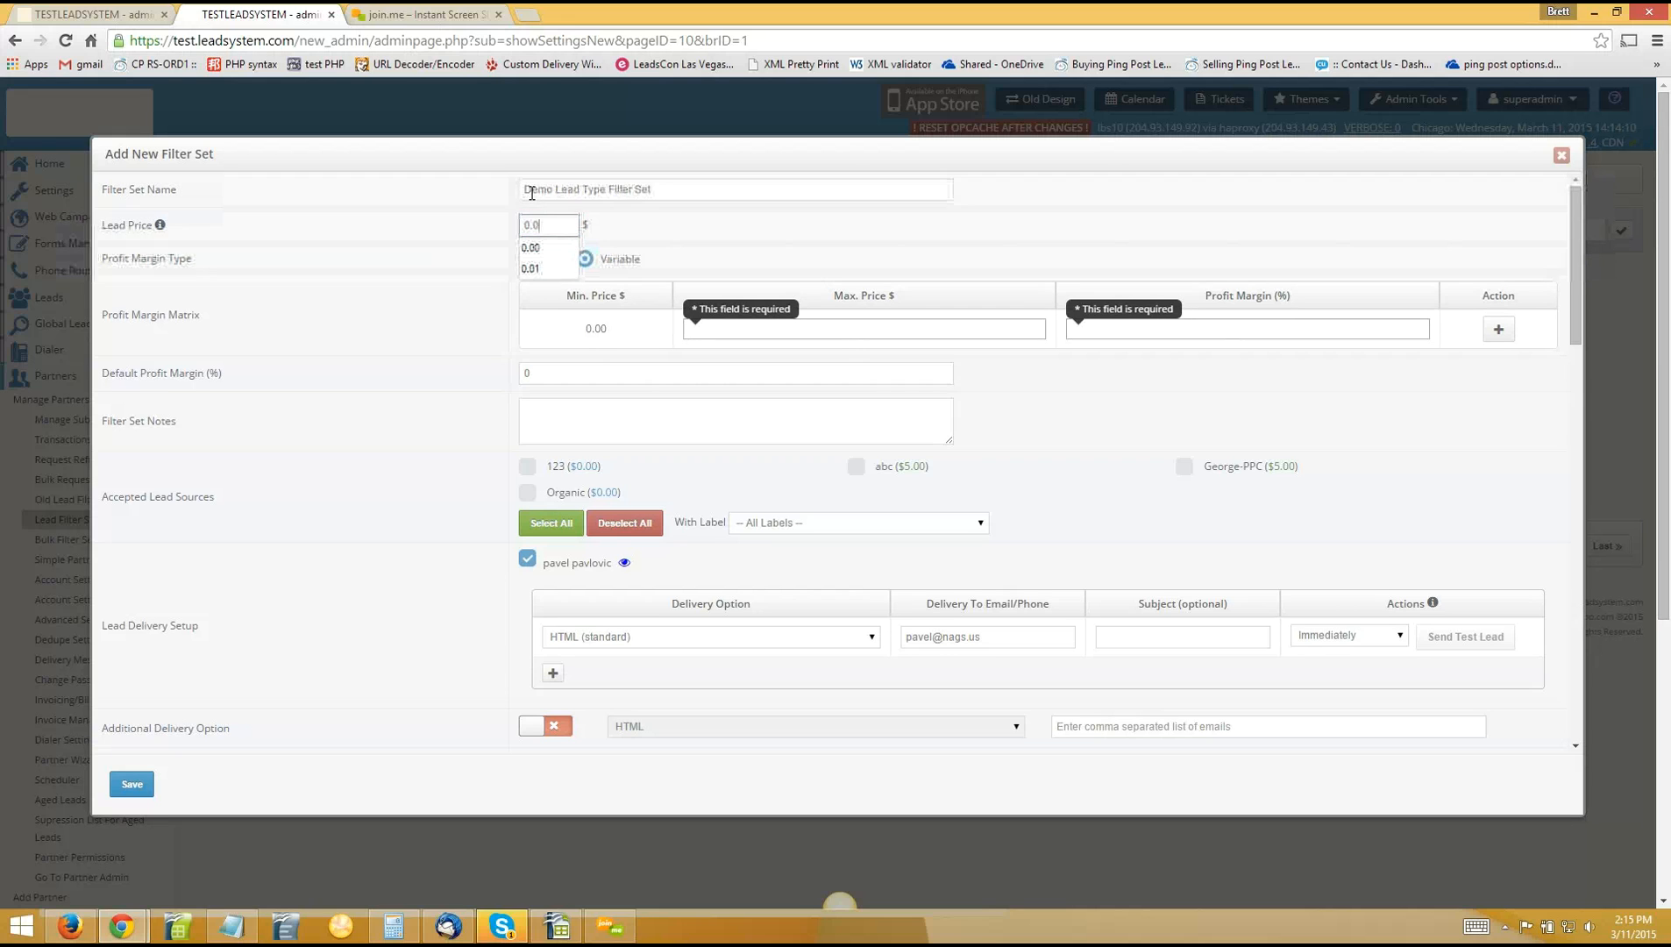
type("0")
Set the first Profit Margin Matrix row to a maximum price of 10.00 with a 10 percent margin, and add a second row
left_click(783, 333)
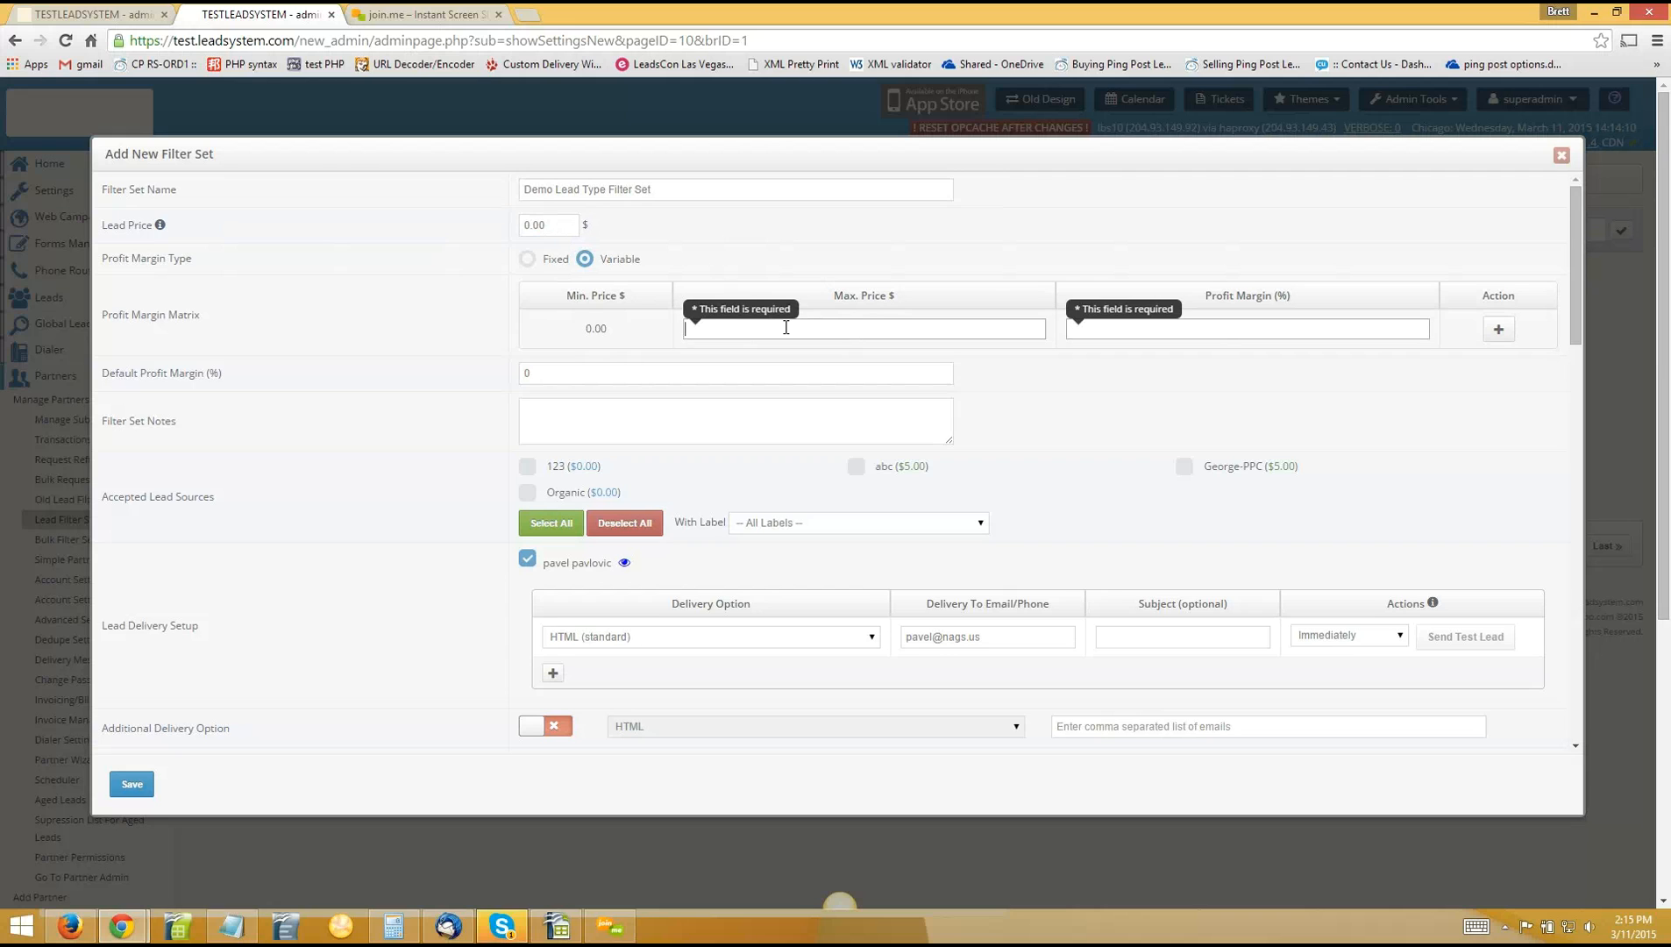
left_click(835, 322)
type("1")
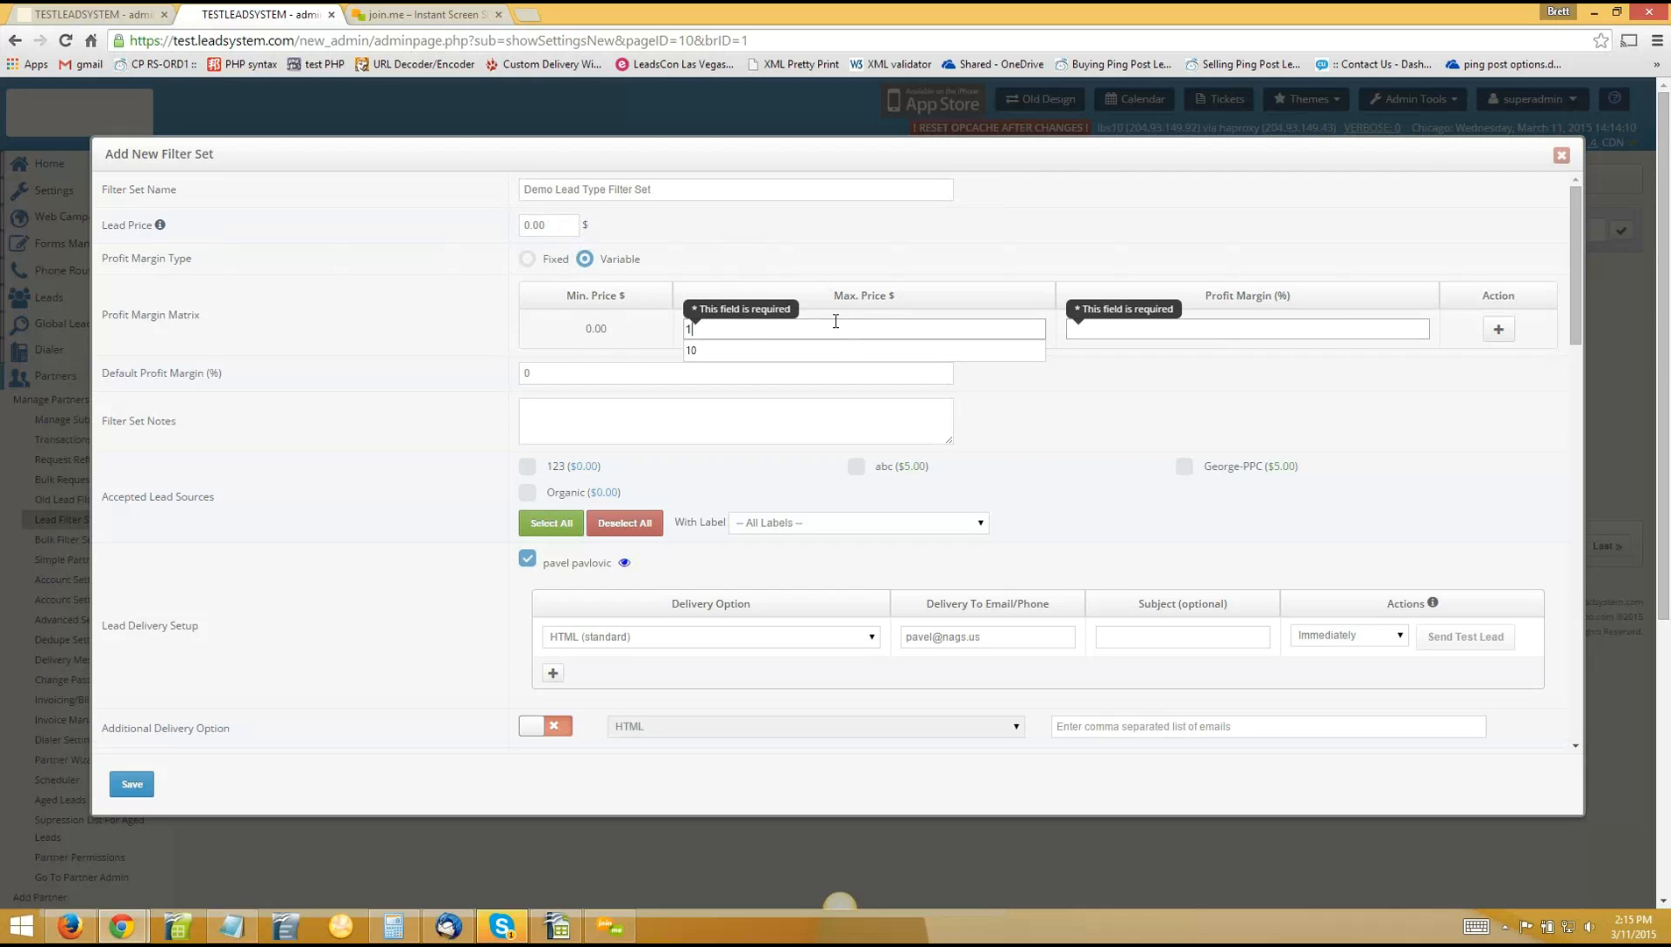
type("0.00")
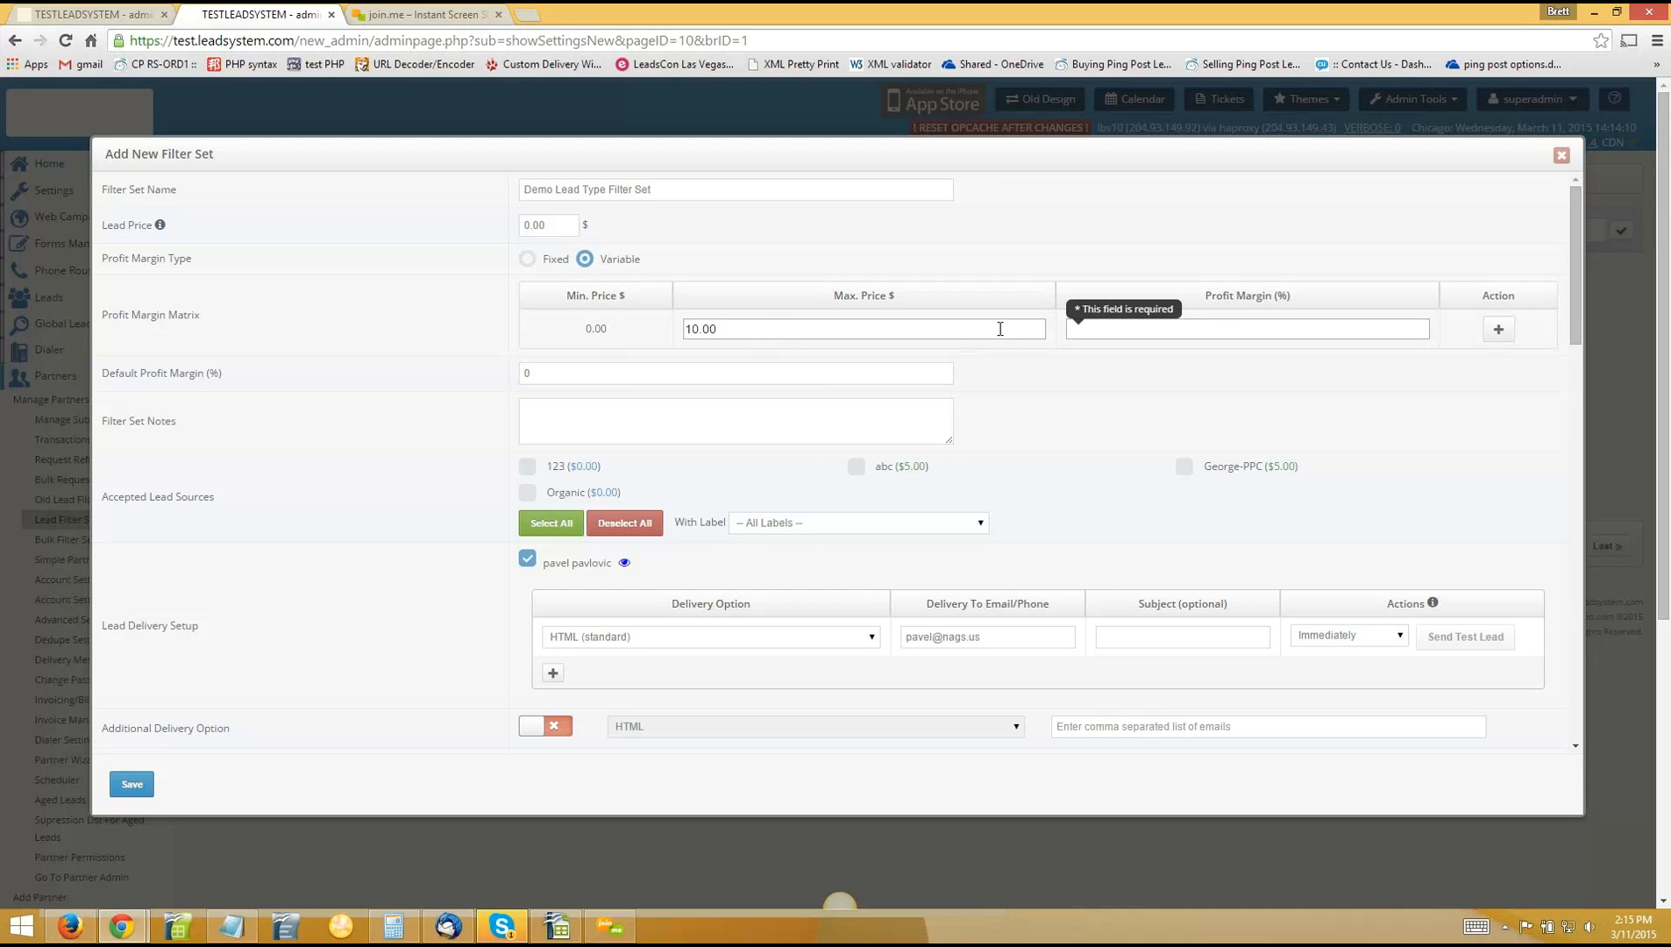
left_click(1272, 328)
type("10")
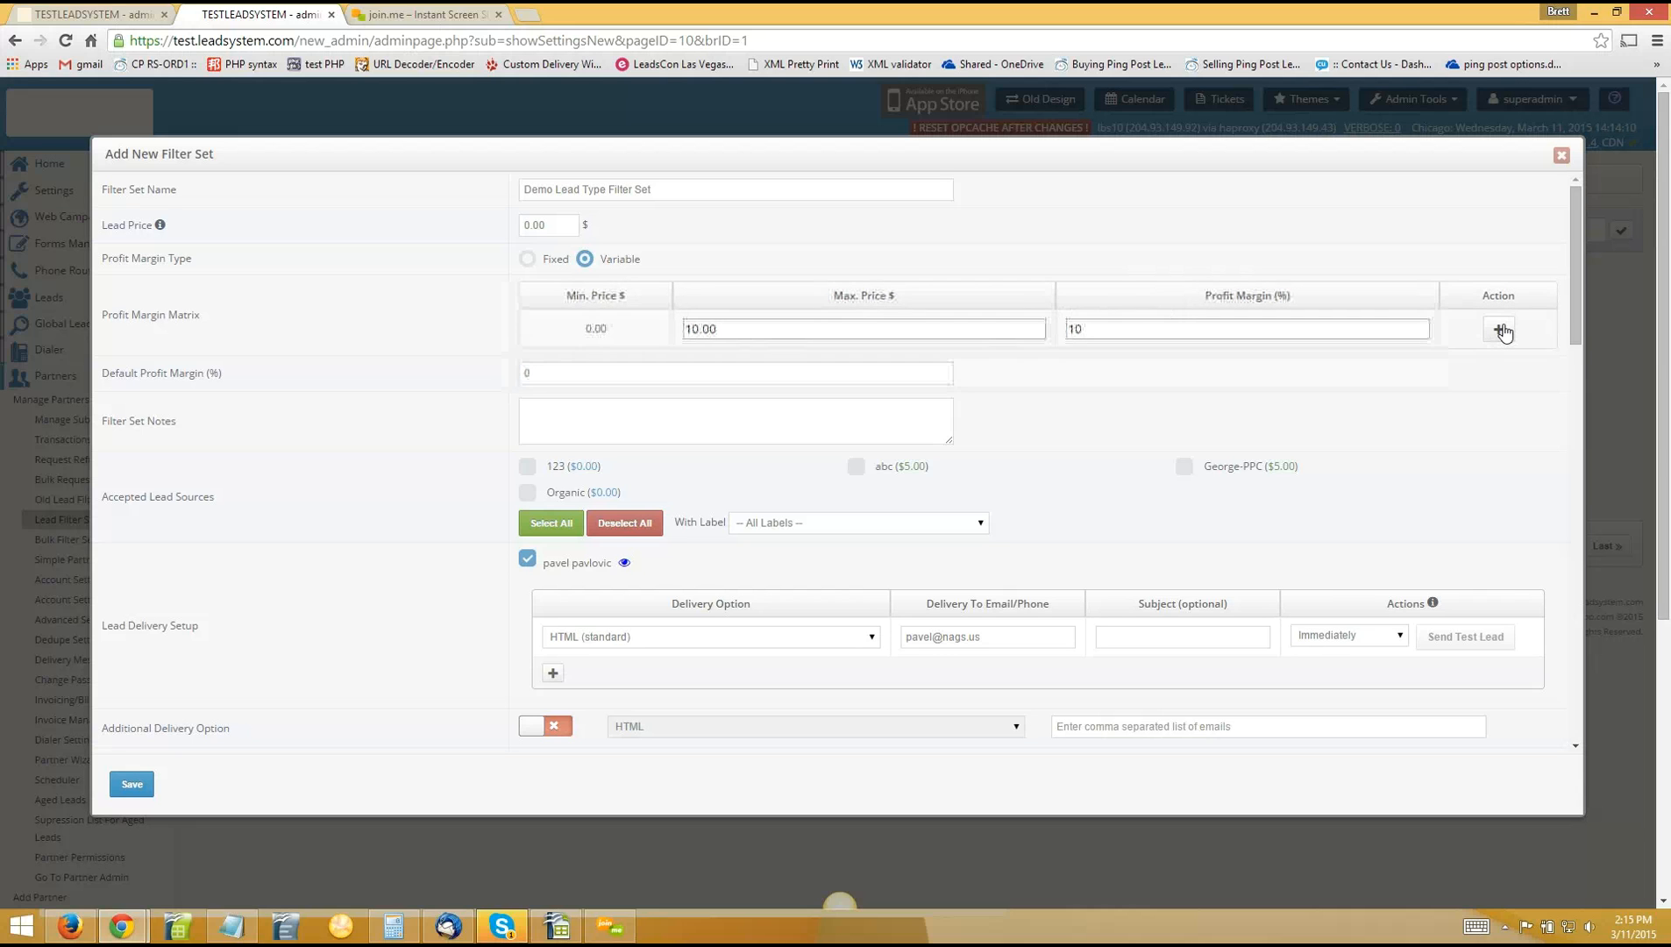
left_click(1500, 329)
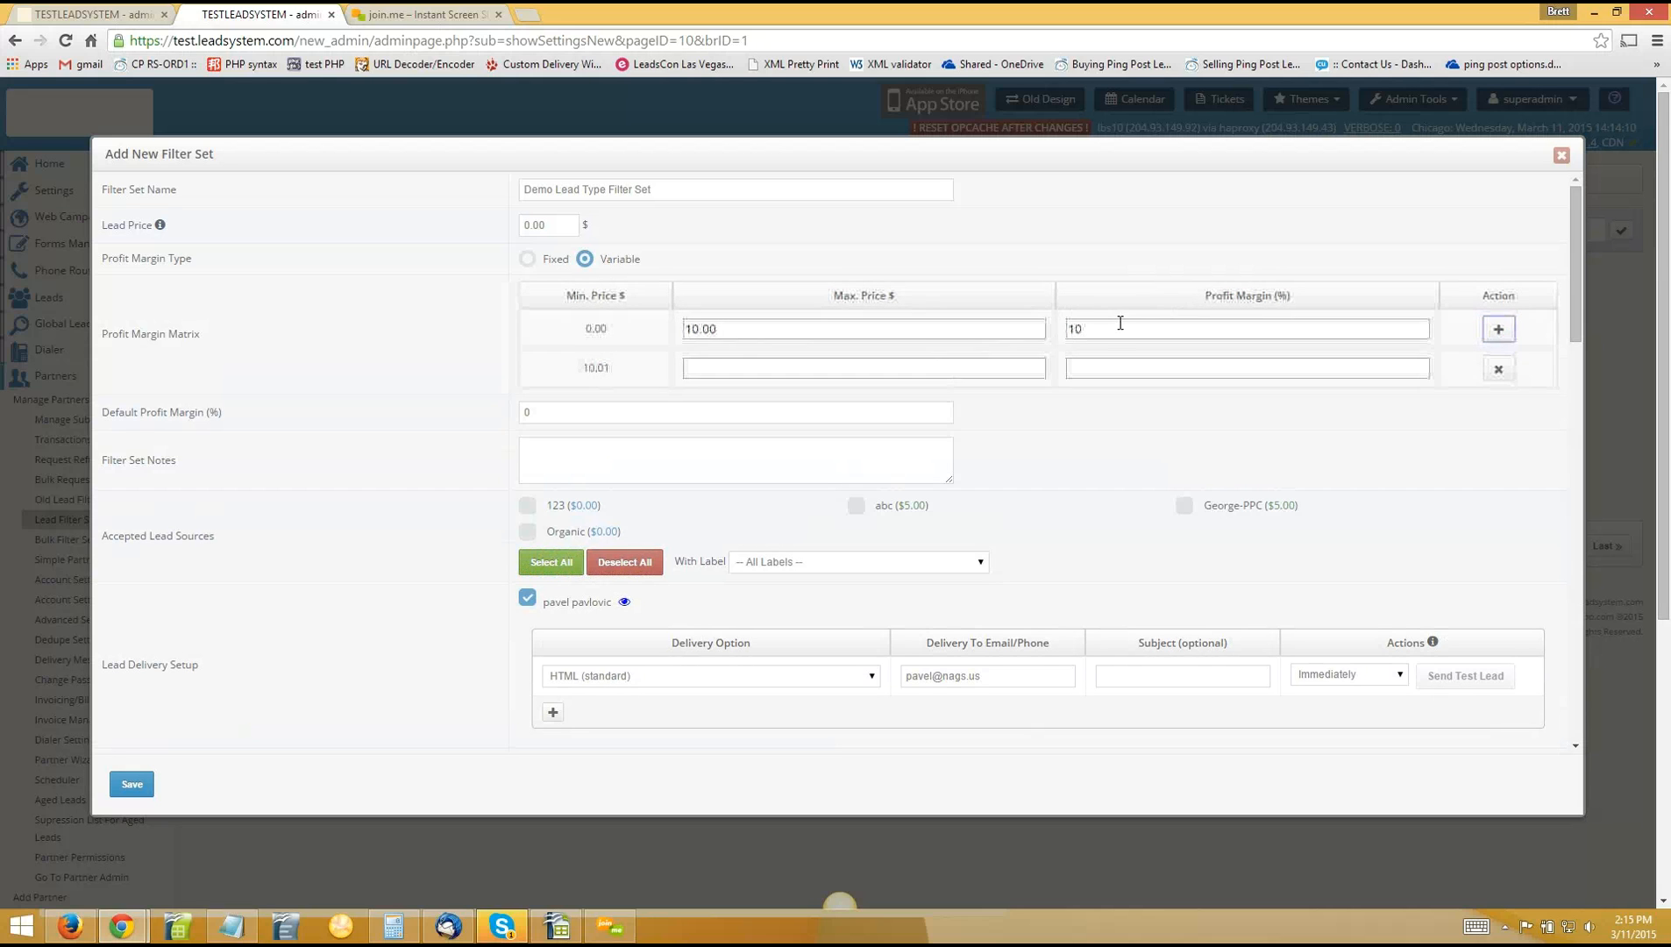
Set the second Profit Margin Matrix row to a maximum price of 25 with a 20 percent margin
left_click_drag(791, 328, 682, 340)
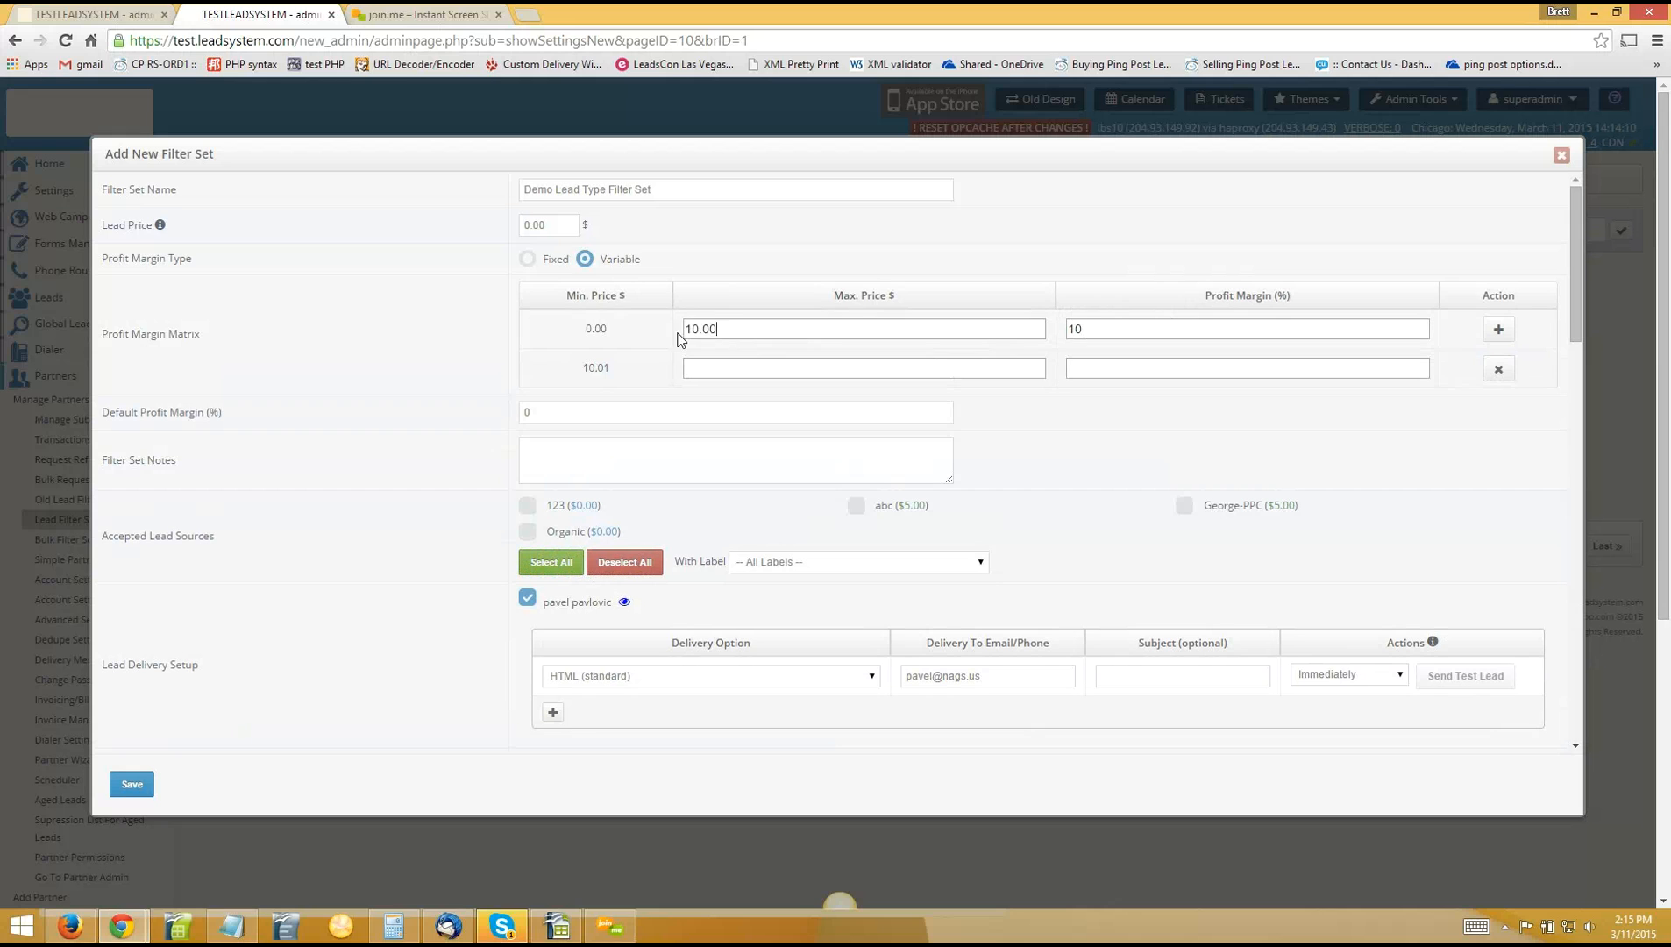
left_click(629, 368)
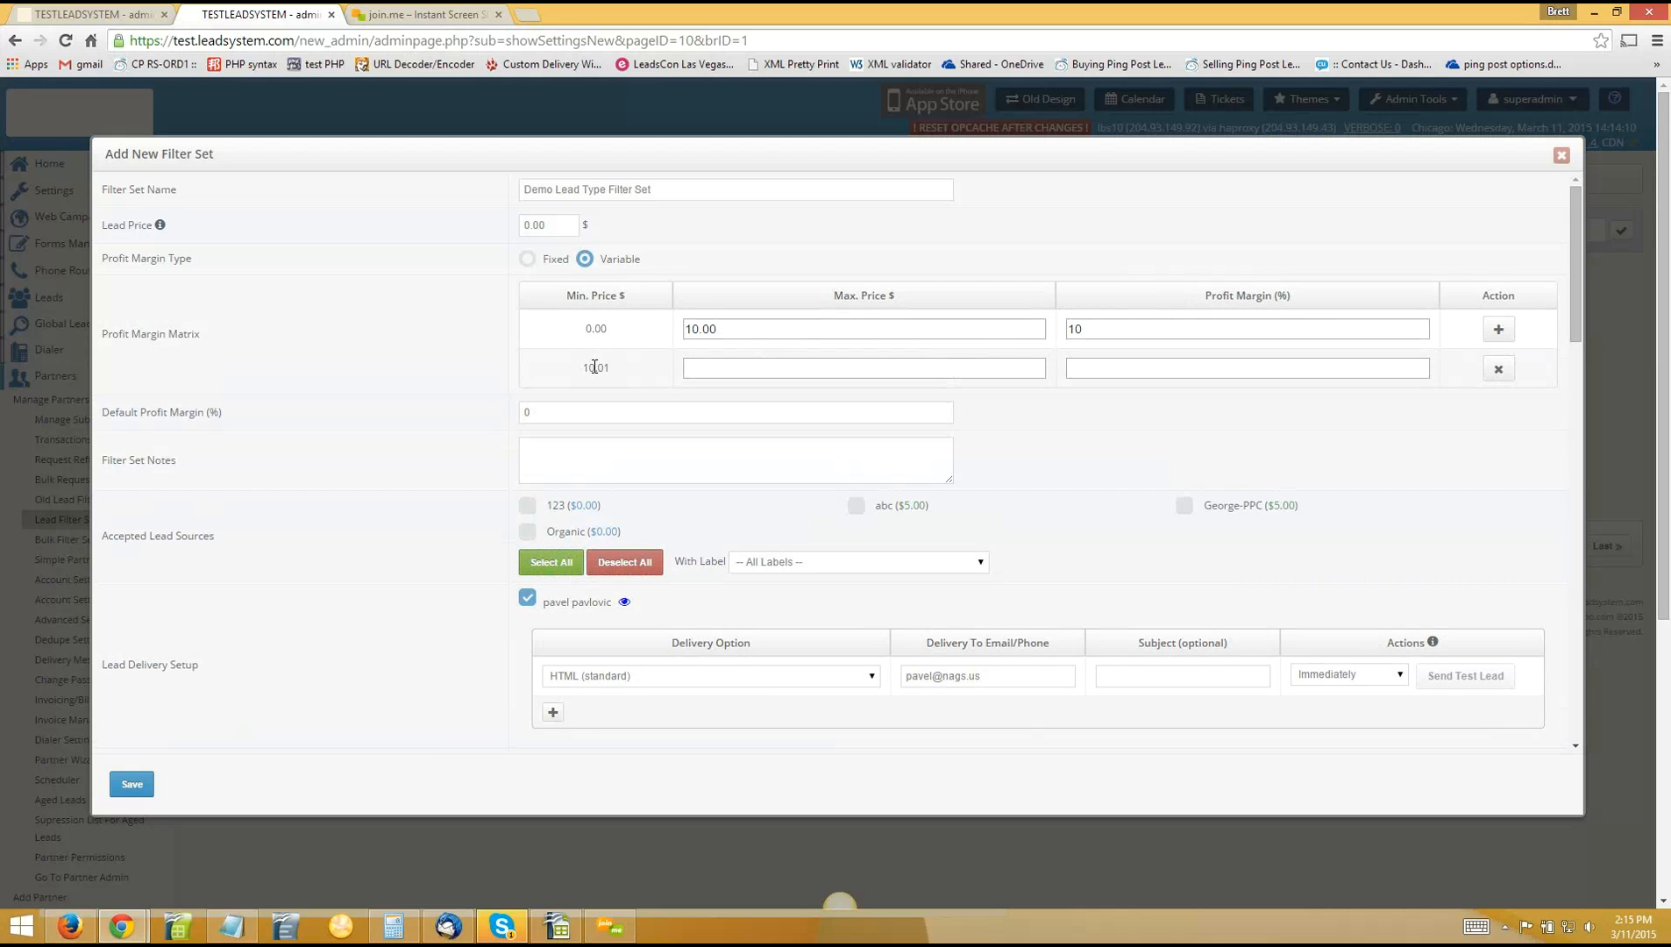
left_click(765, 369)
type("25")
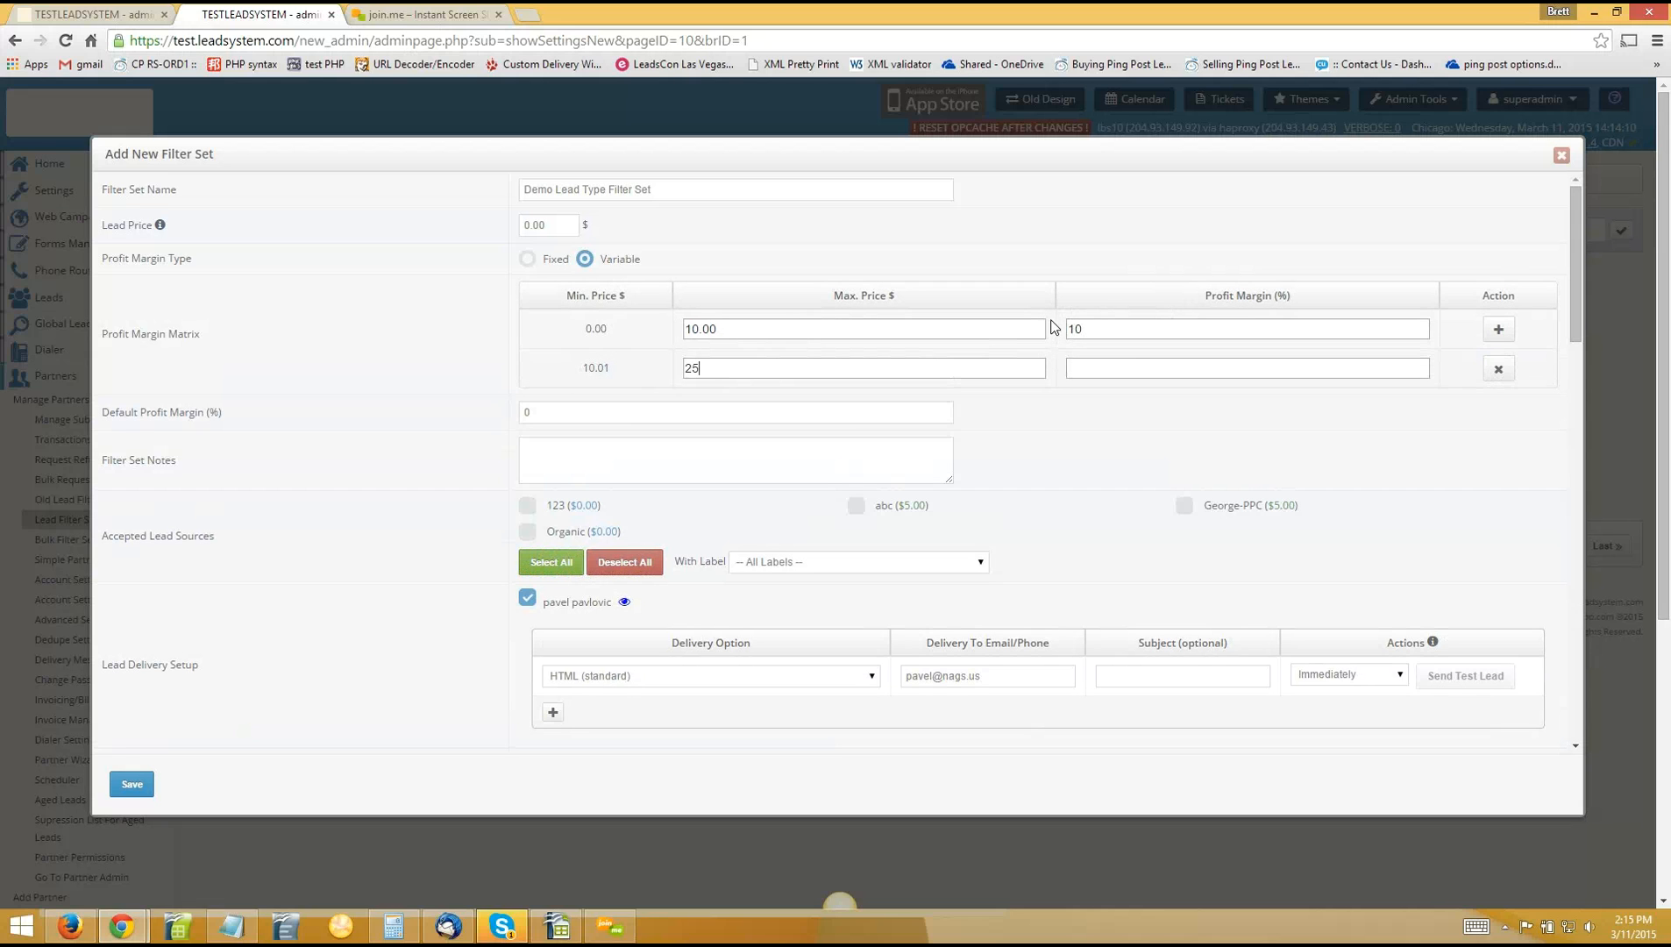
left_click(1125, 367)
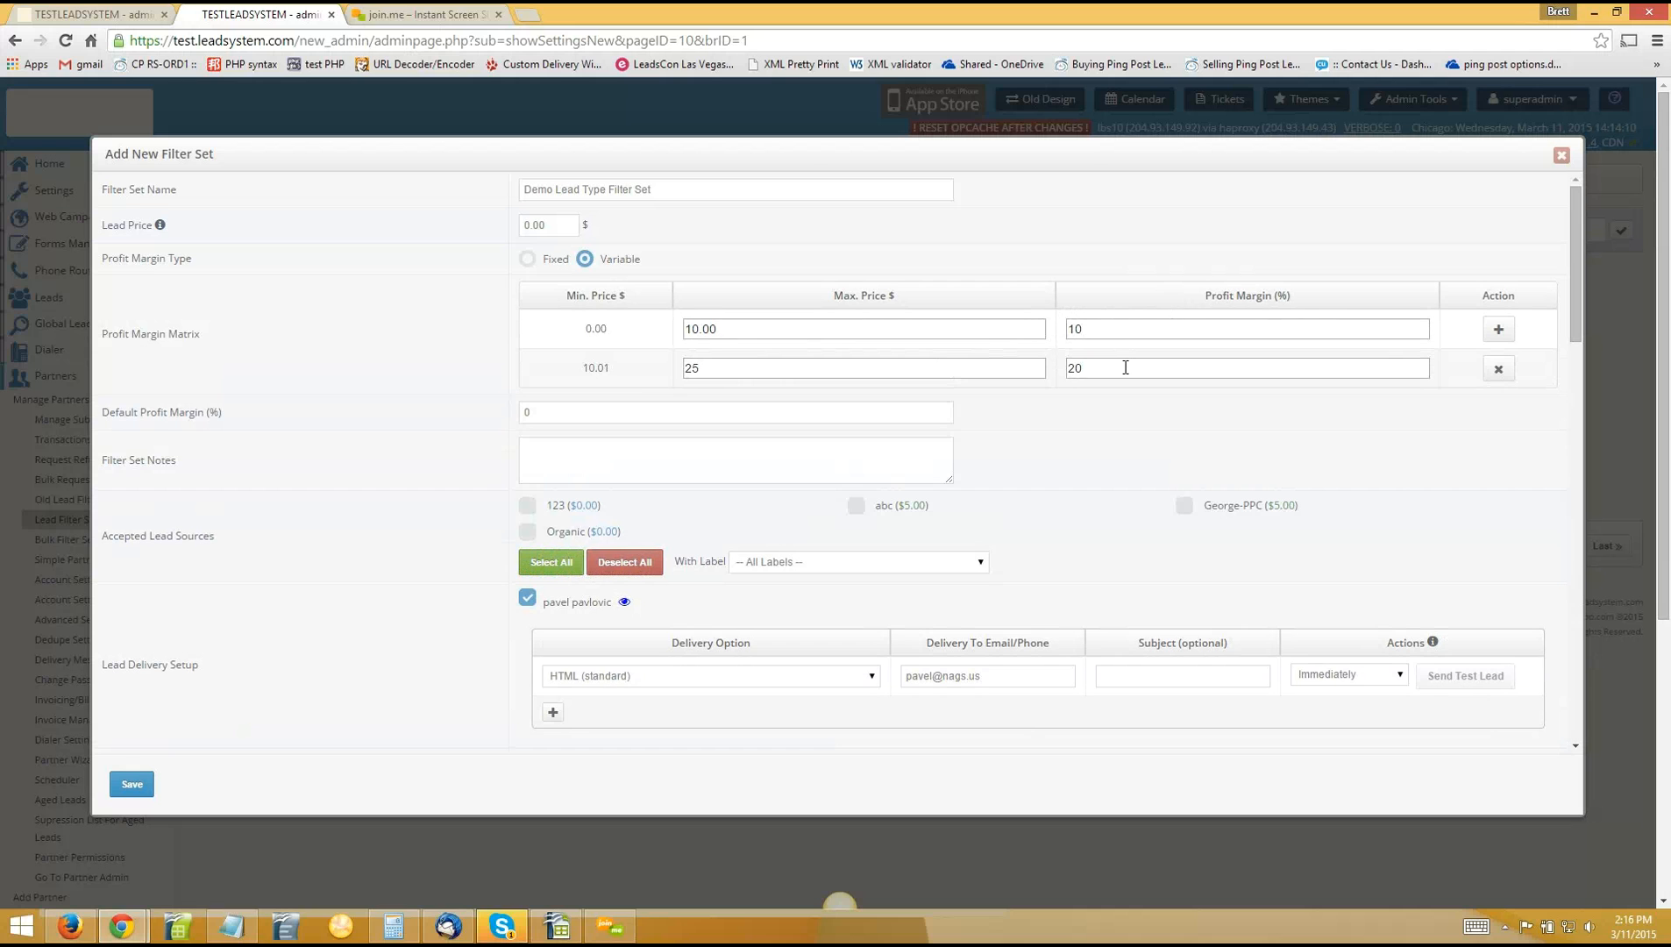
Add a third Profit Margin Matrix row and remove it again, then complete the second row's maximum price as 25.00
left_click(1499, 330)
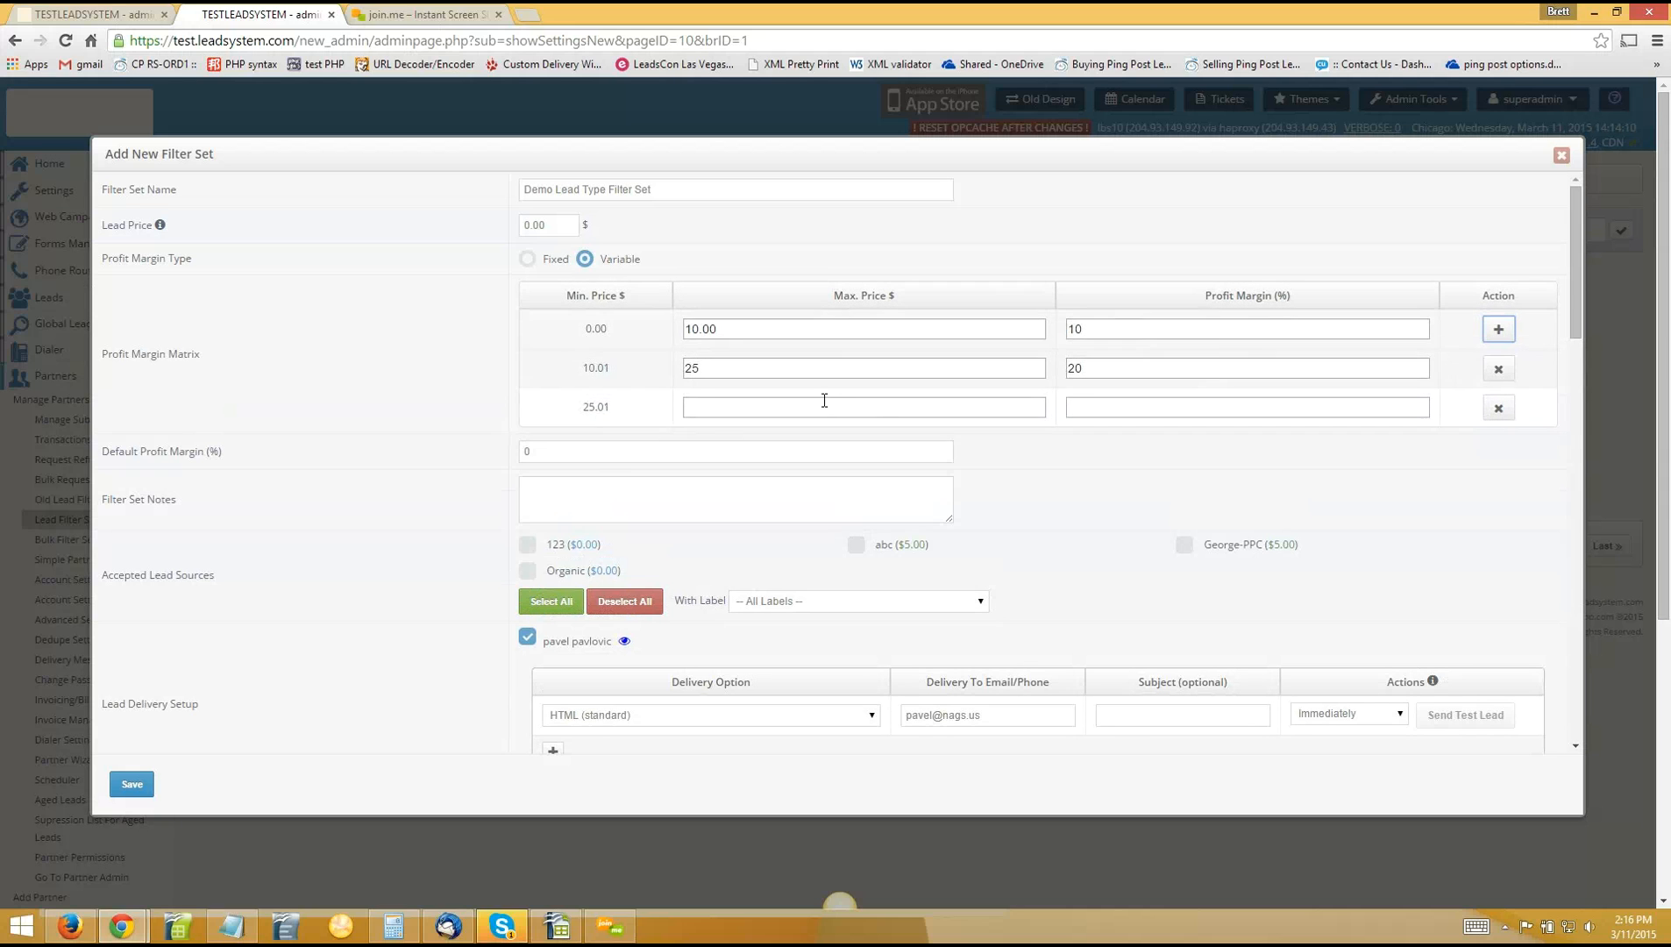
left_click(1497, 410)
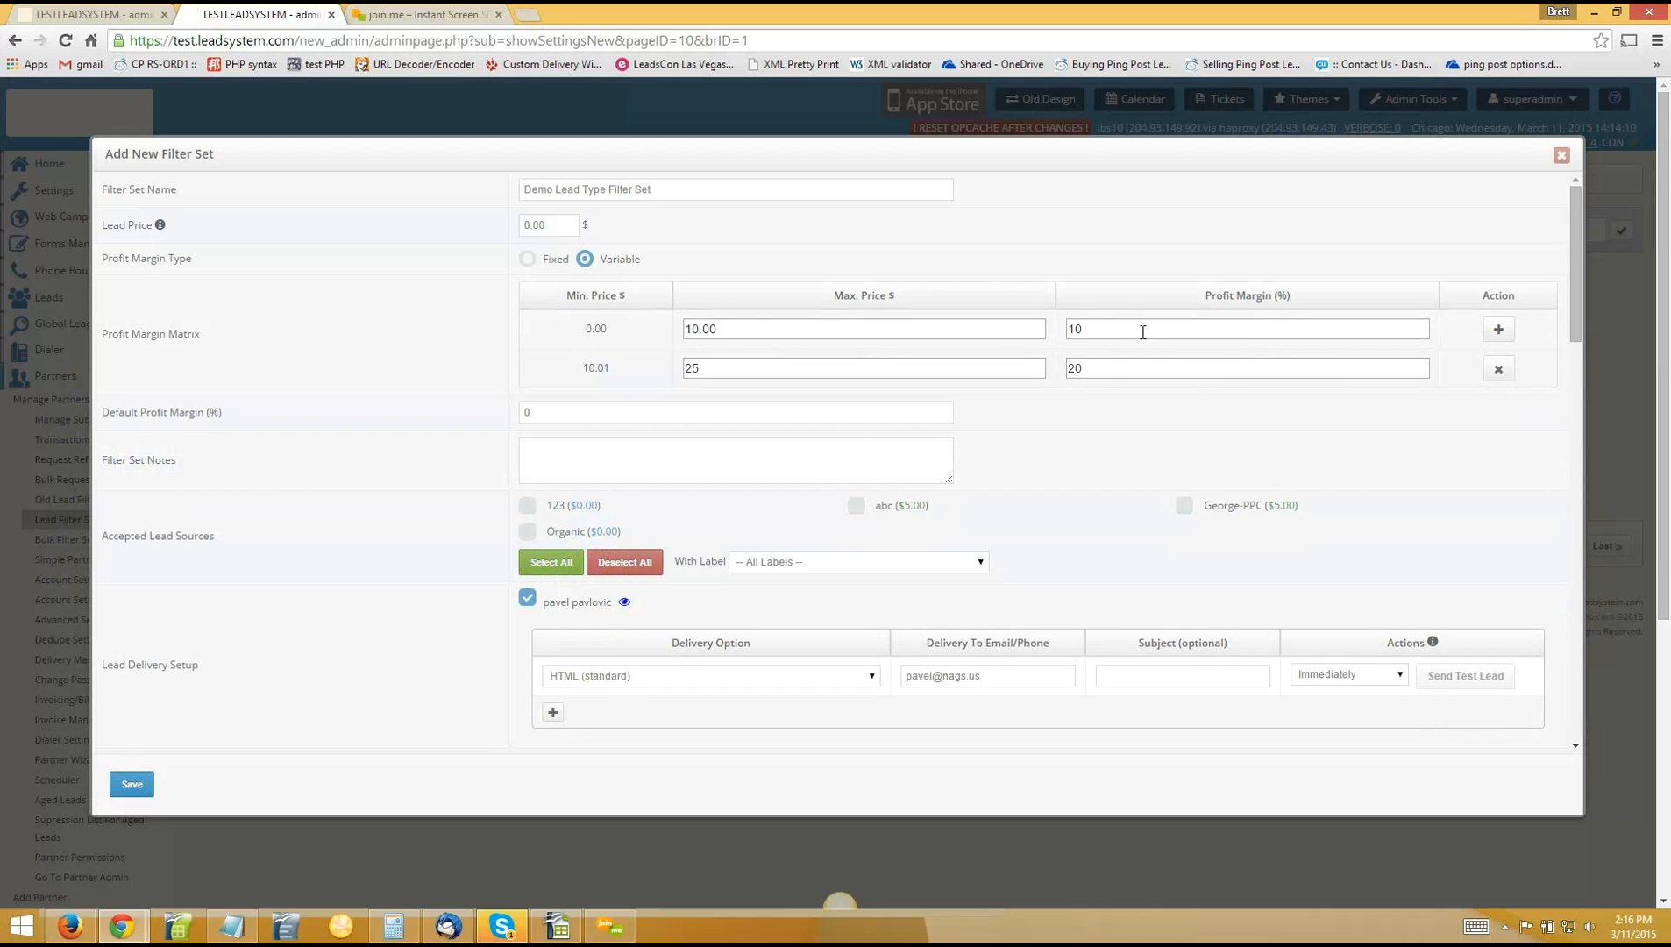
key("Tab")
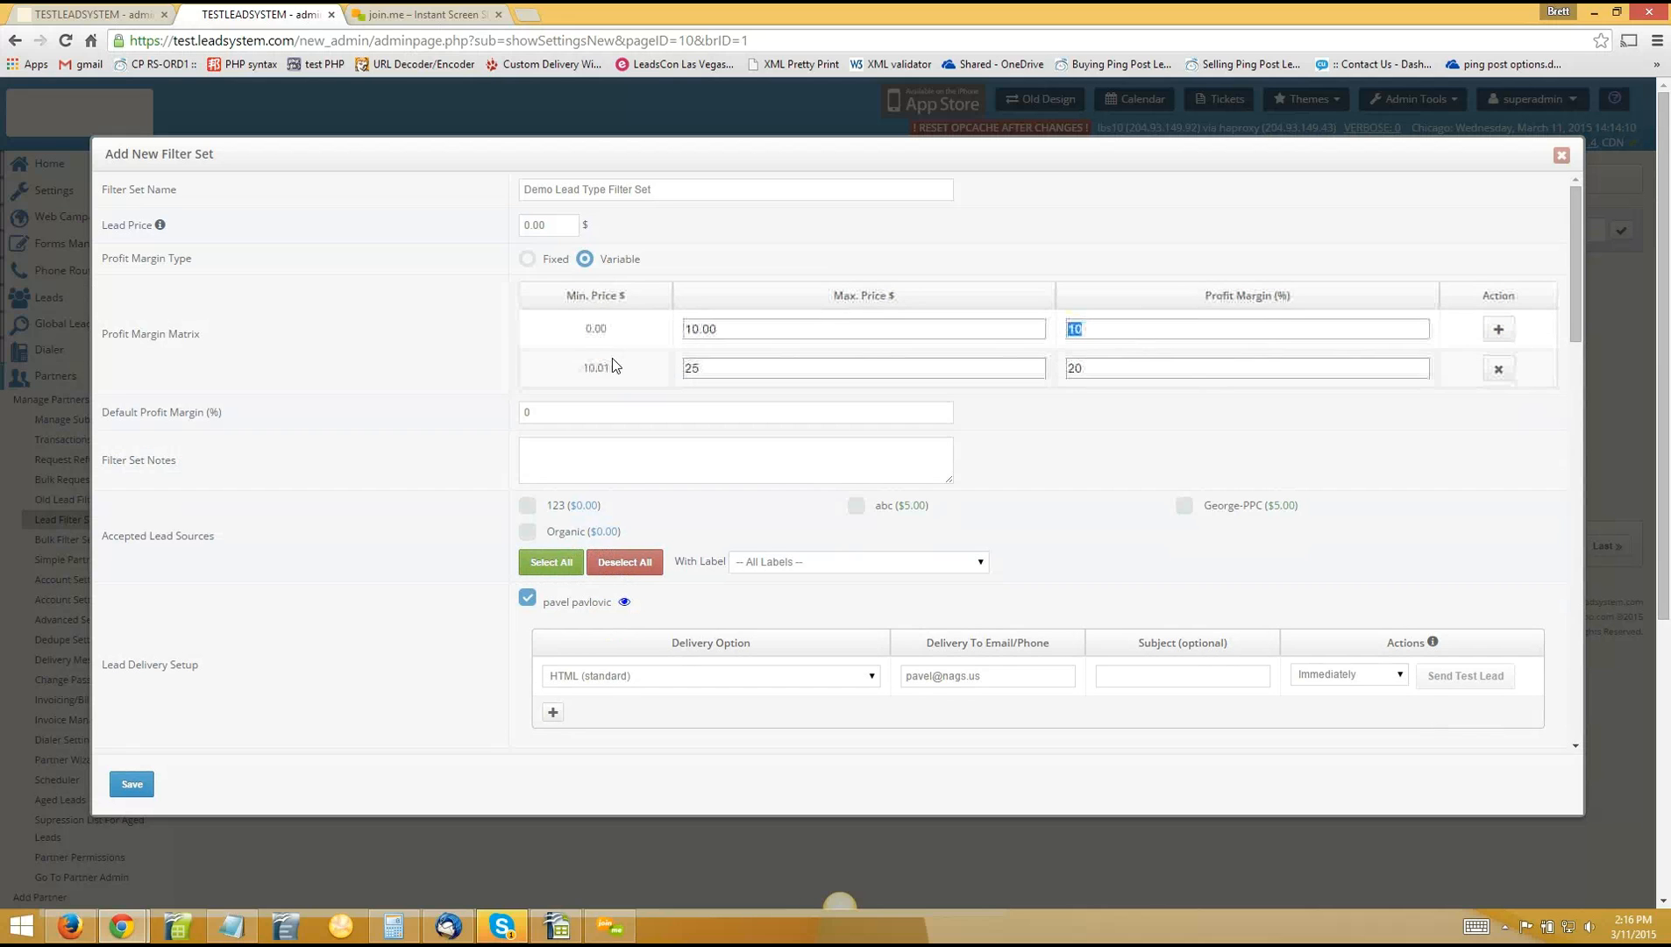
left_click(751, 364)
type(".00")
Set the Default Profit Margin to 30 percent
left_click(524, 412)
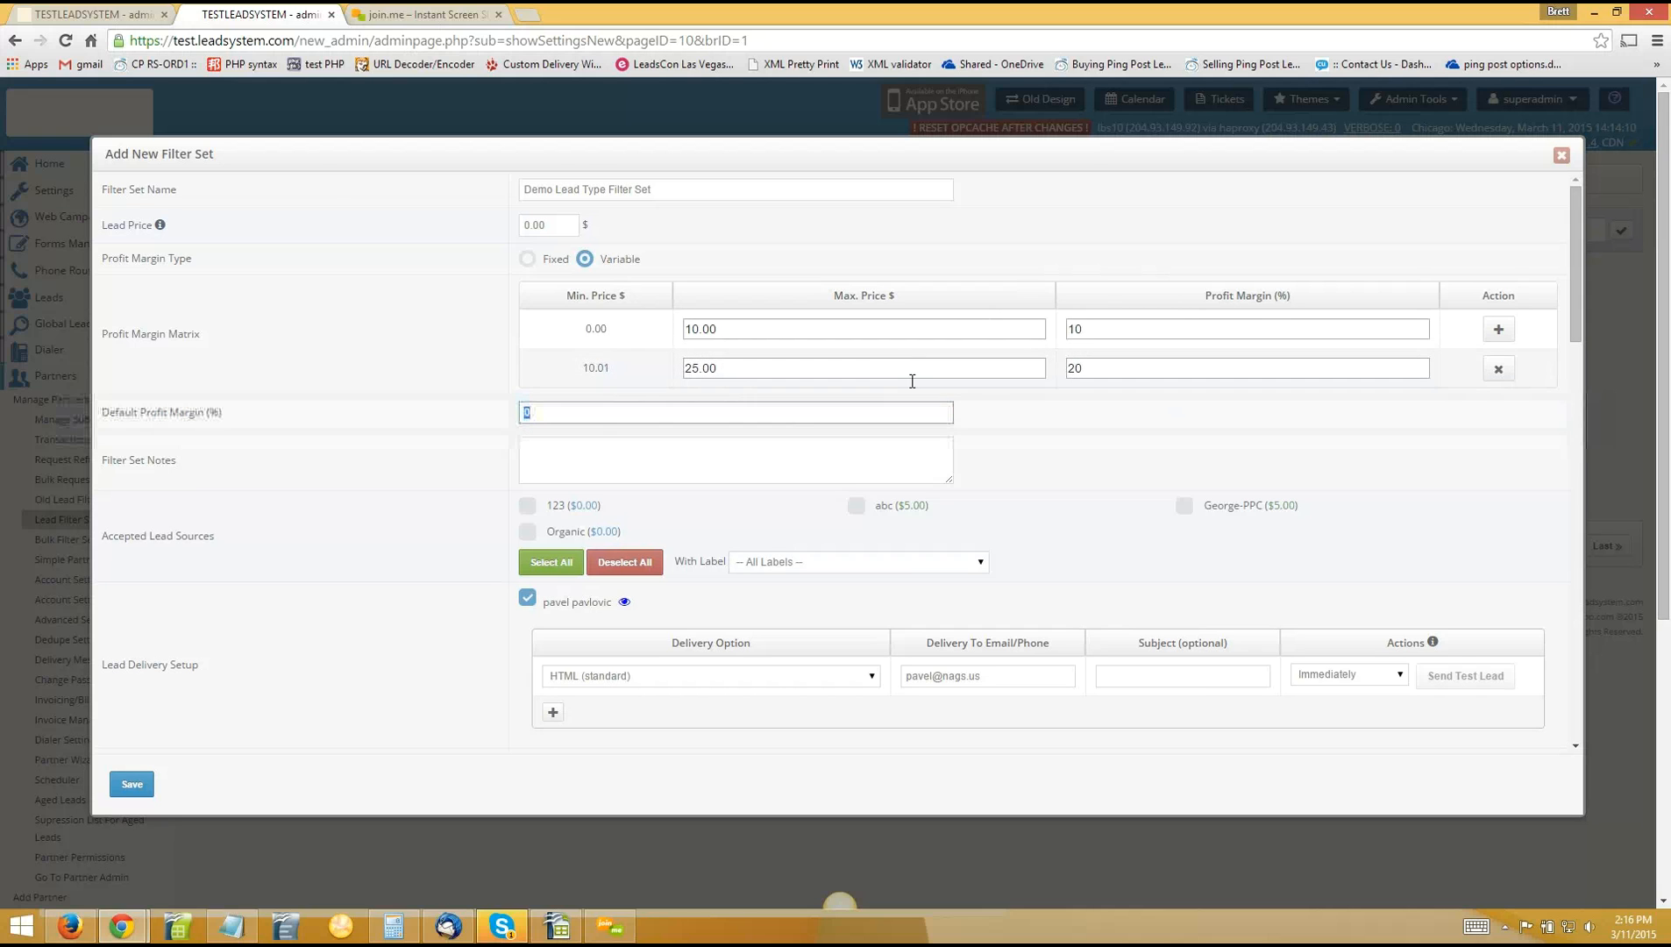
left_click(637, 410)
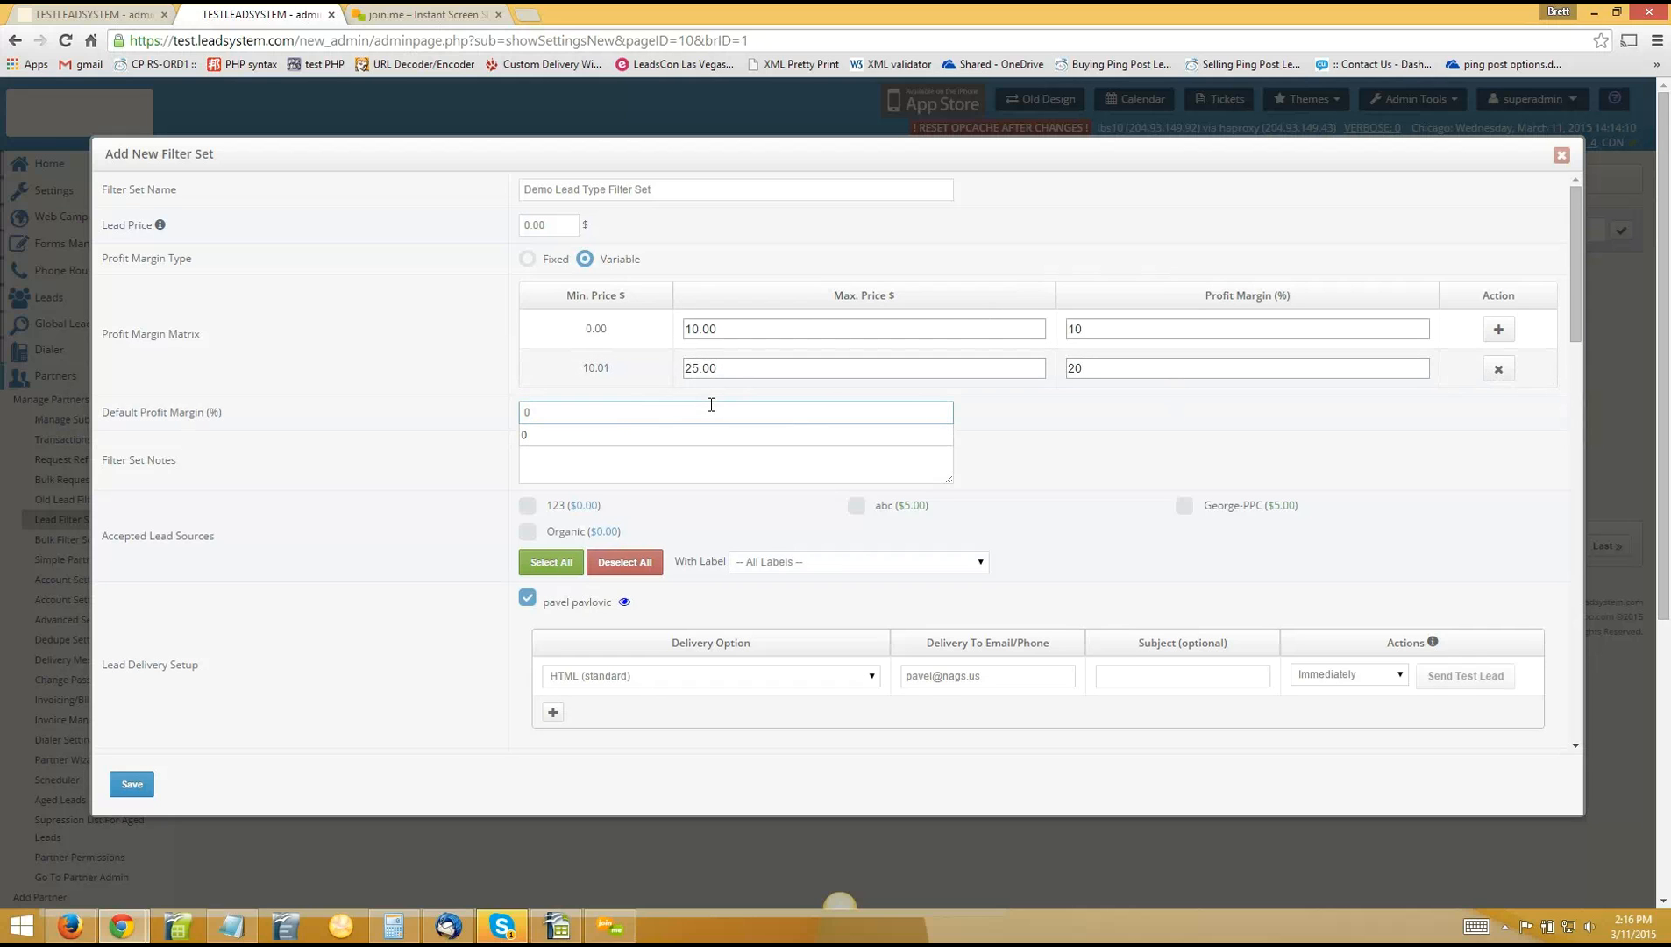
key("BackSpace")
type("30")
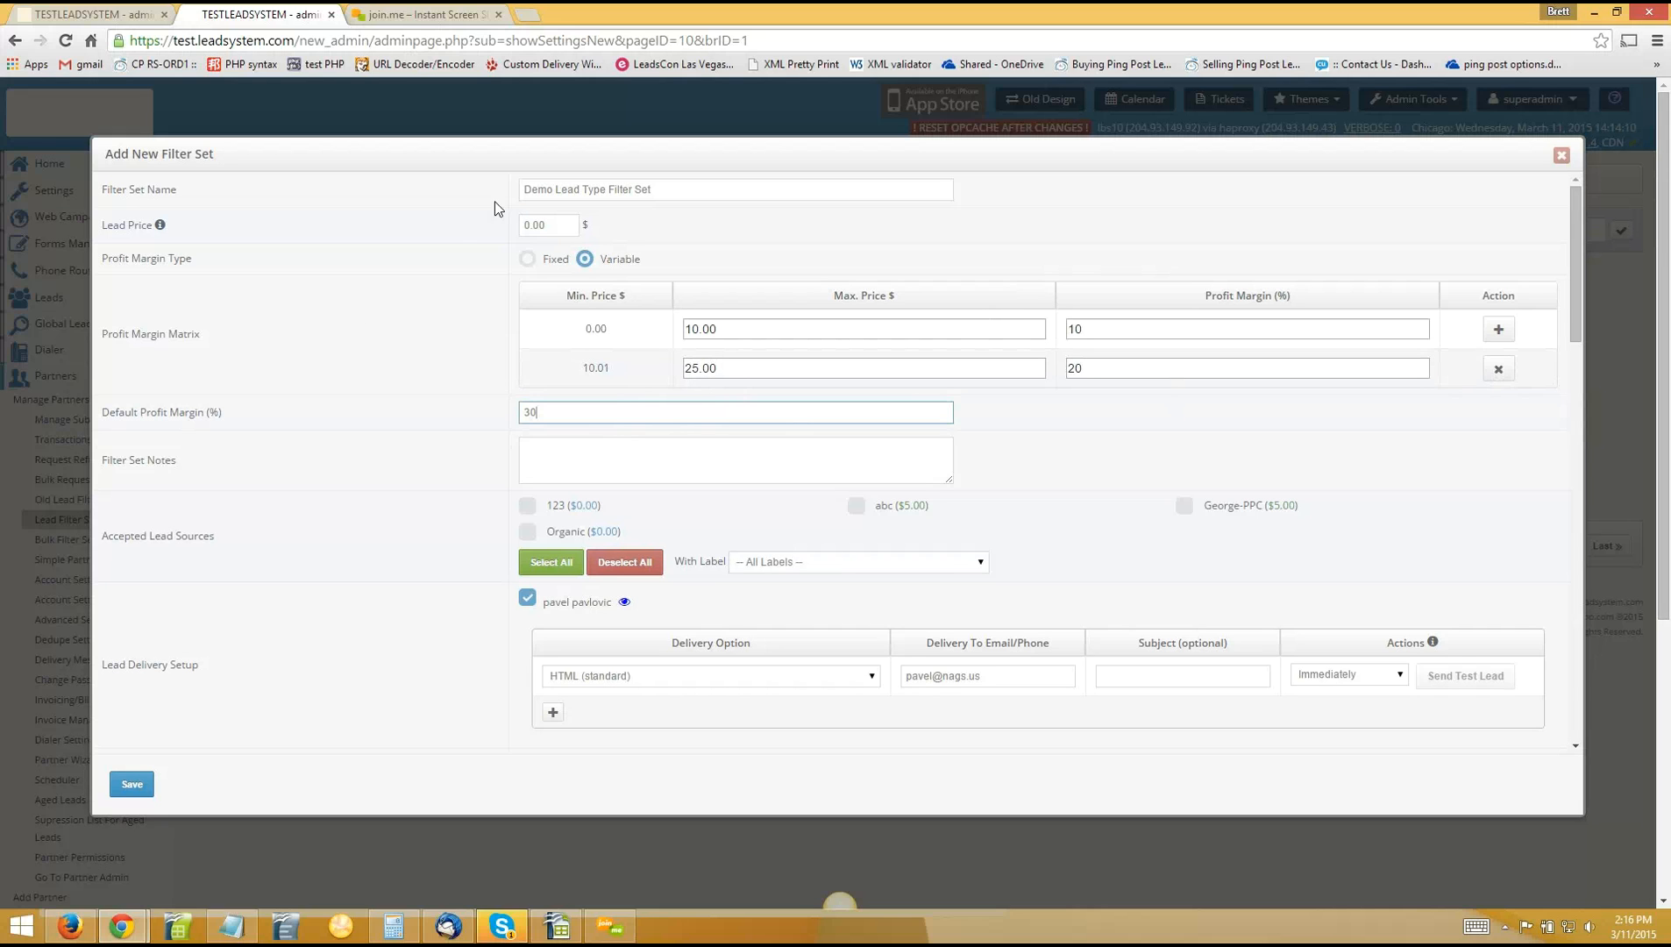
left_click(359, 314)
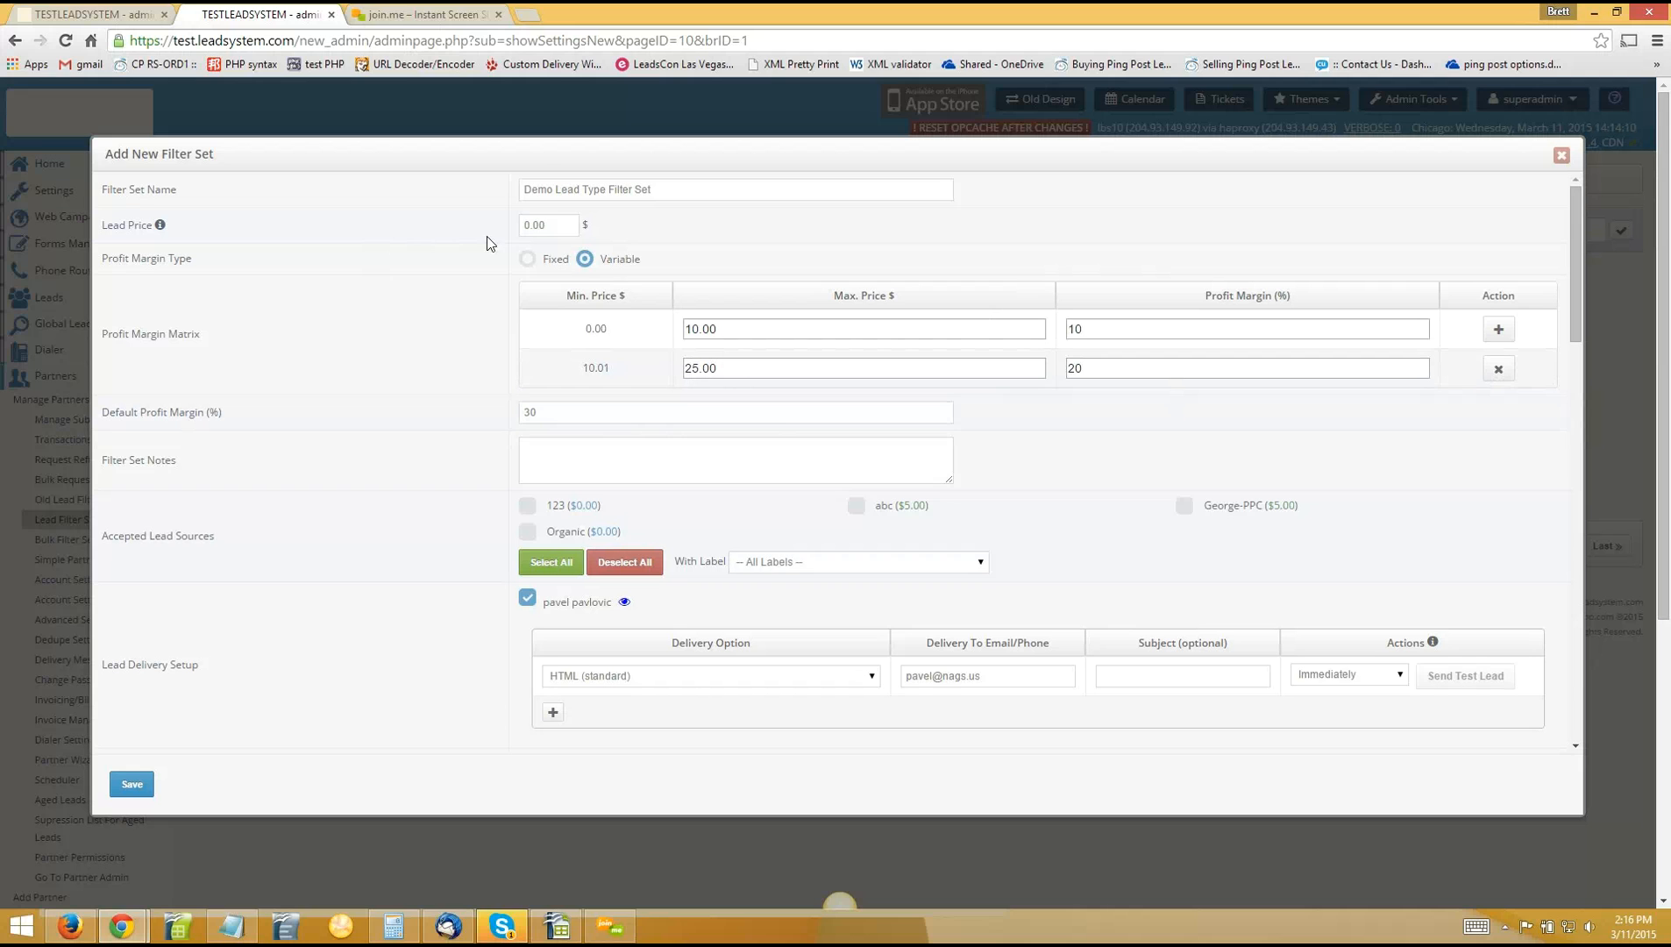
Switch the Profit Margin Type to Fixed and set the Lead Price to 10 dollars
left_click(527, 258)
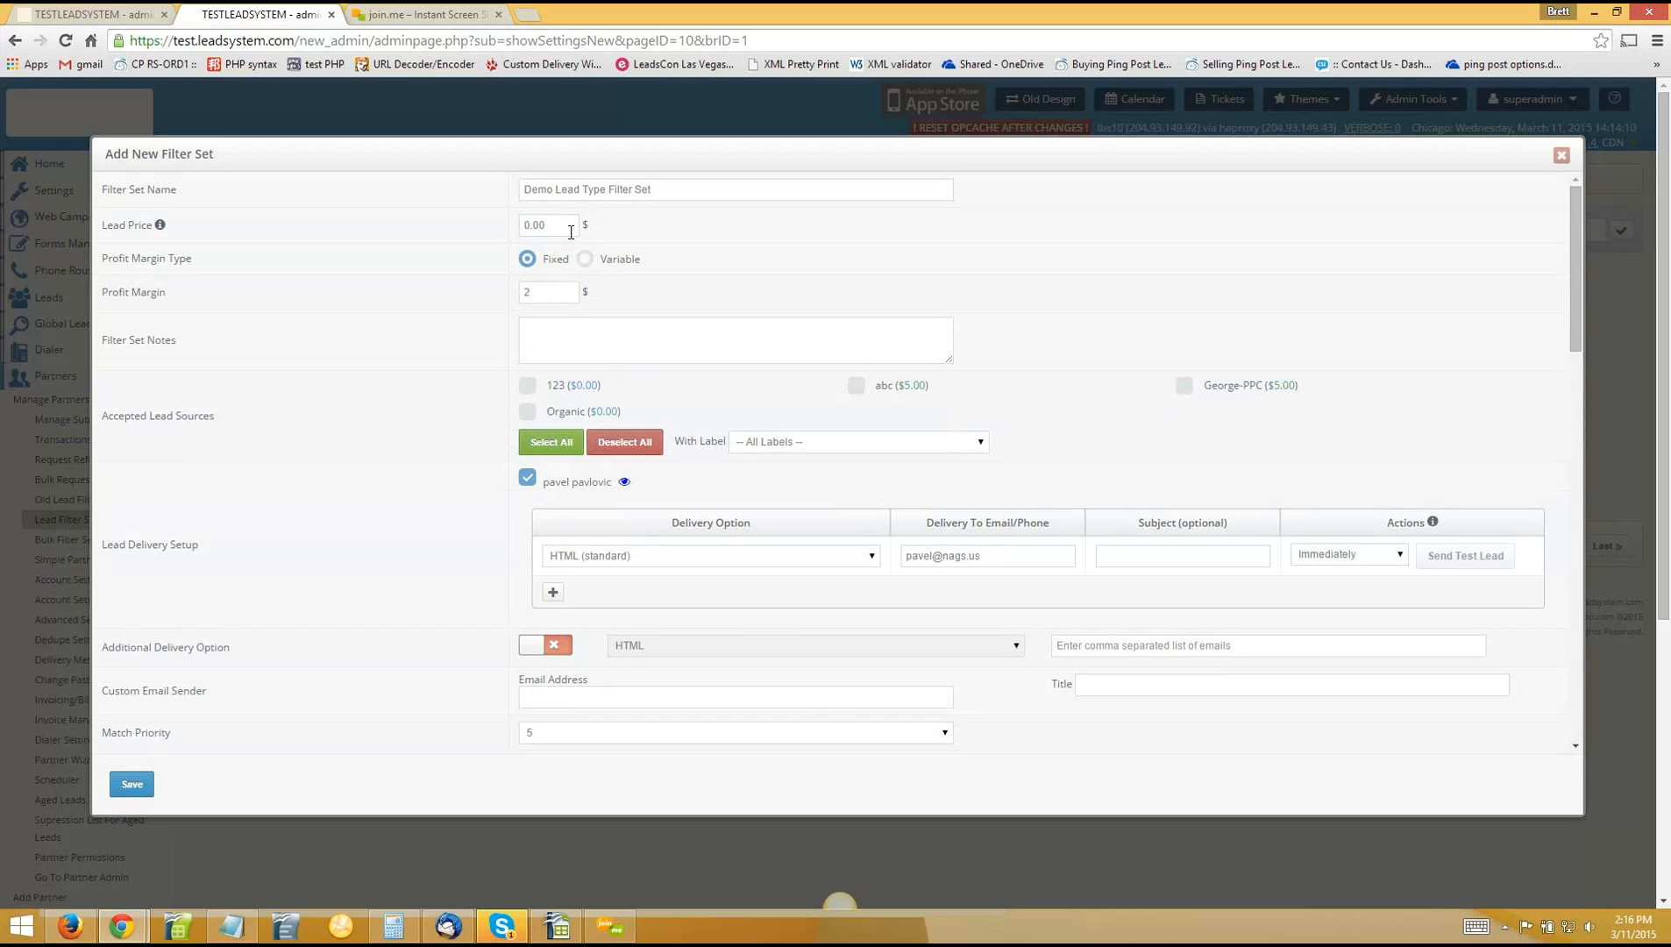
left_click(483, 225)
left_click(551, 225)
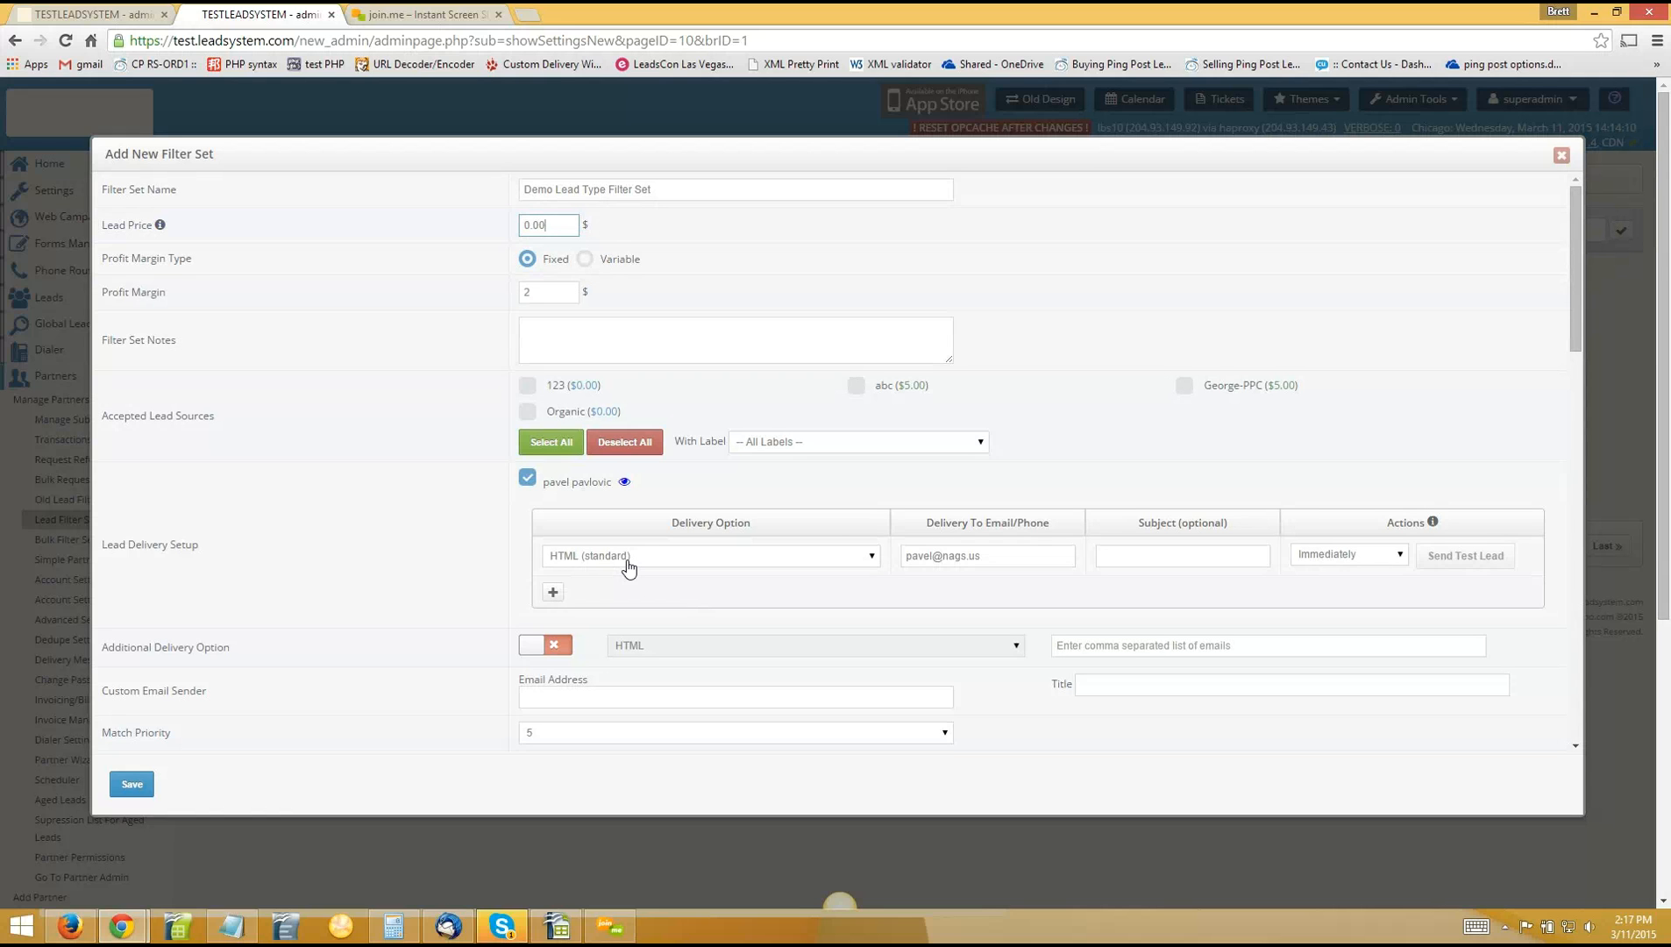
left_click(589, 255)
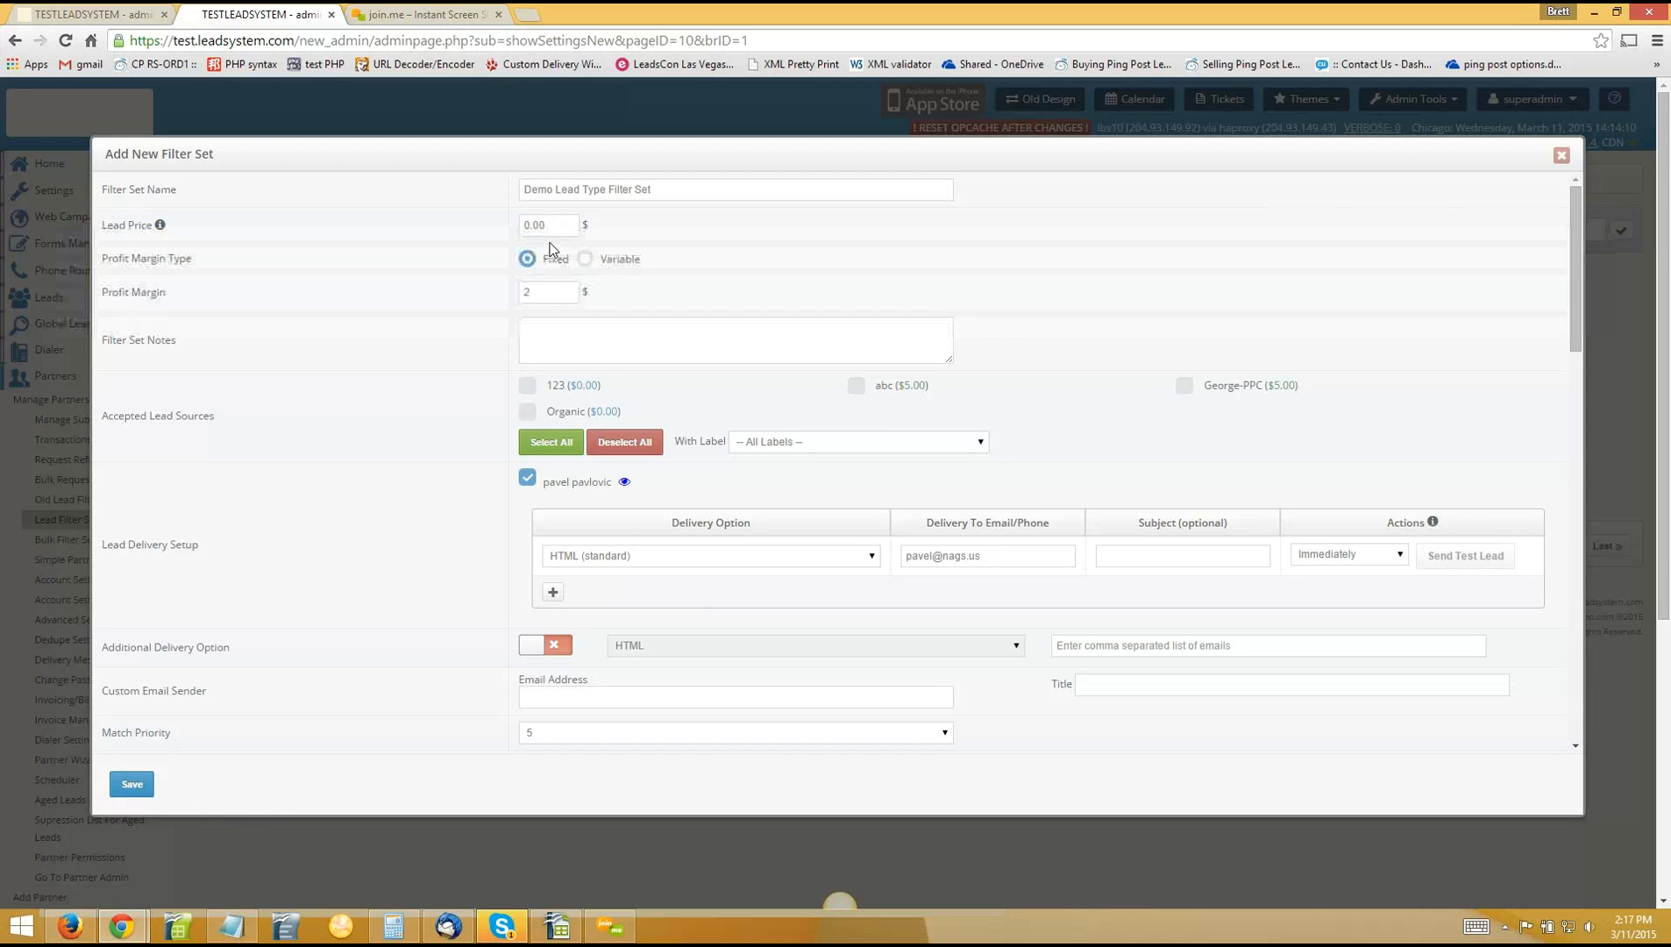
left_click(566, 227)
left_click_drag(562, 227, 475, 221)
type("10")
left_click(515, 272)
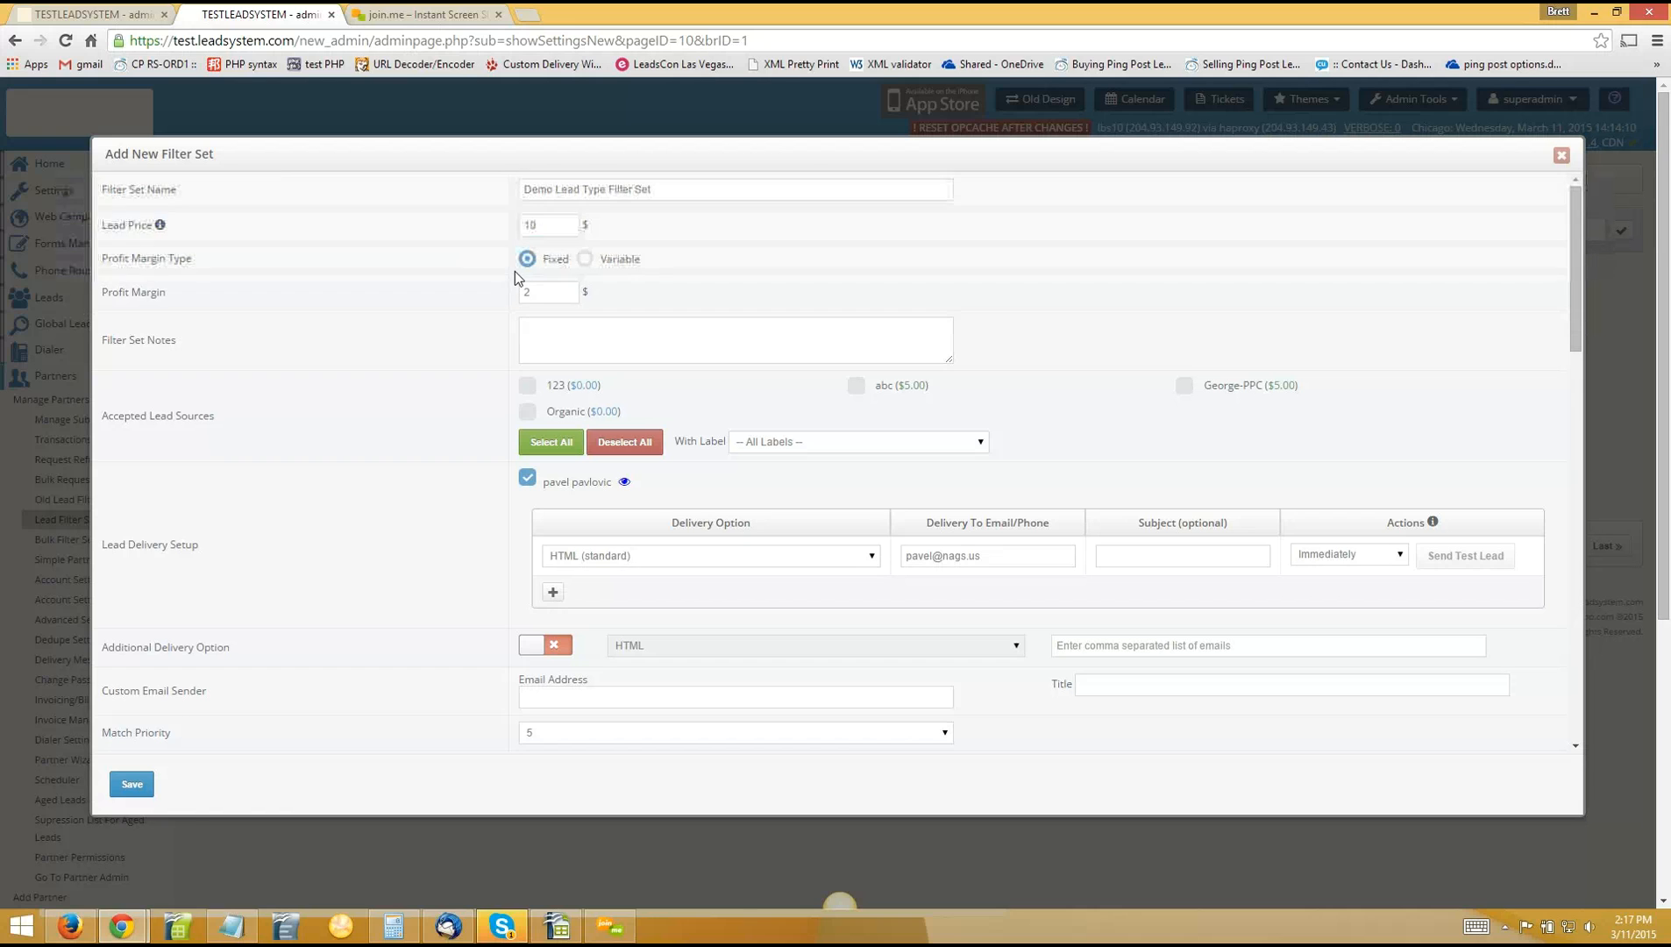
left_click(551, 299)
Check the Variable margin settings, return the Profit Margin Type to Fixed, and save the new filter set
left_click(583, 261)
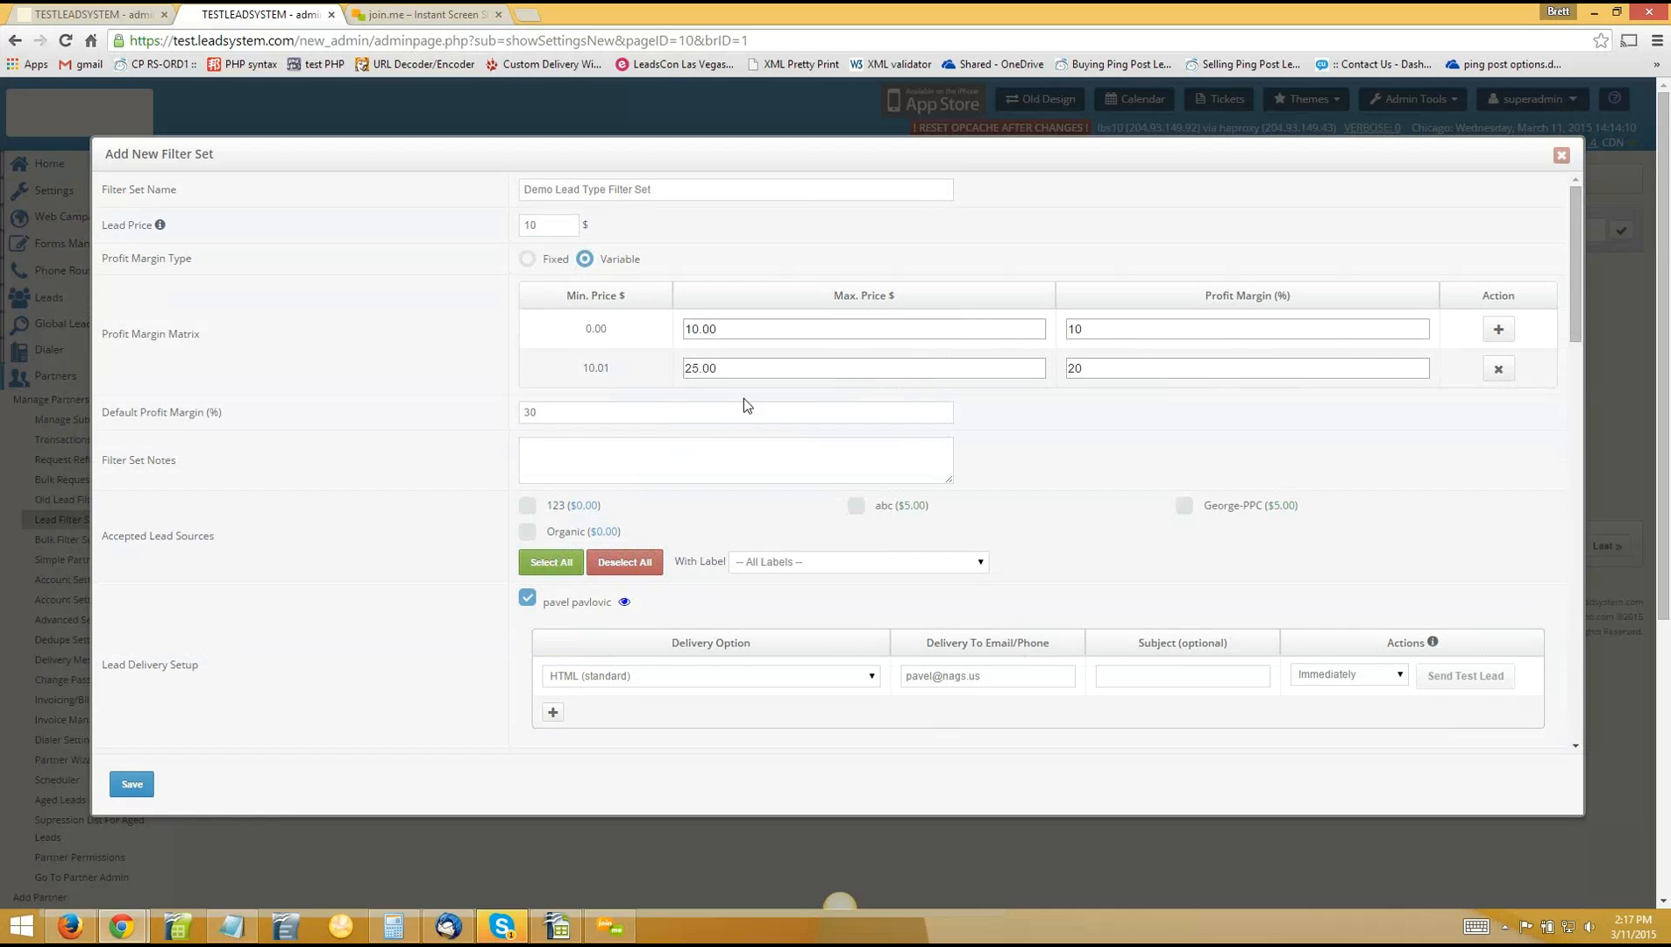
left_click(526, 263)
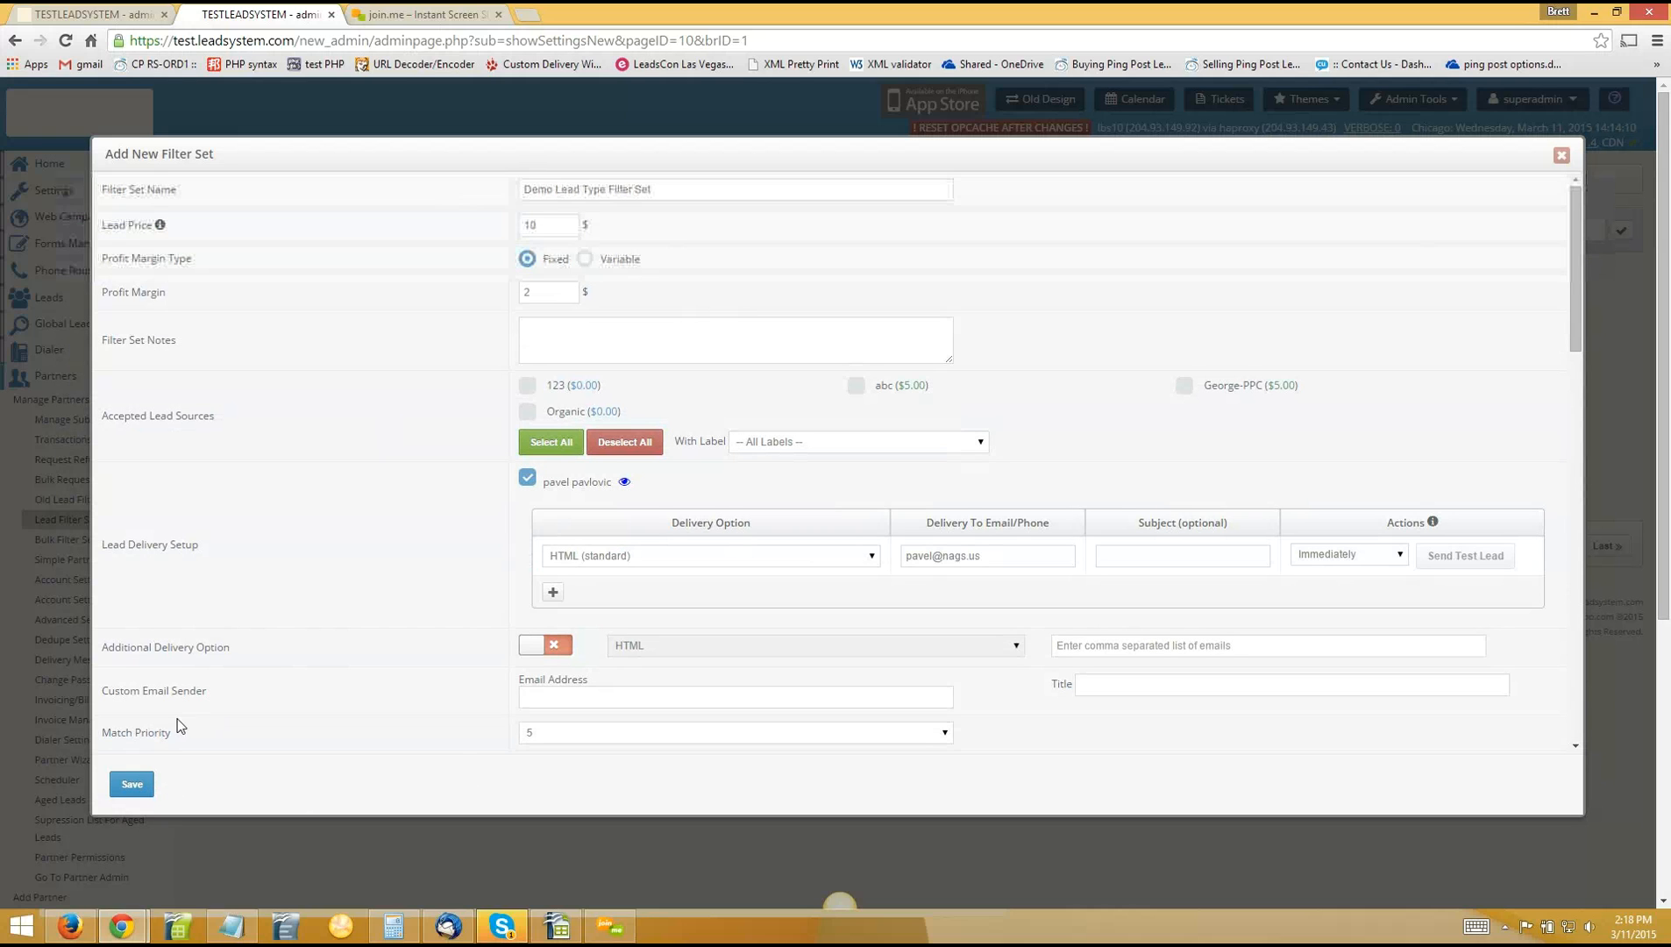
left_click(130, 784)
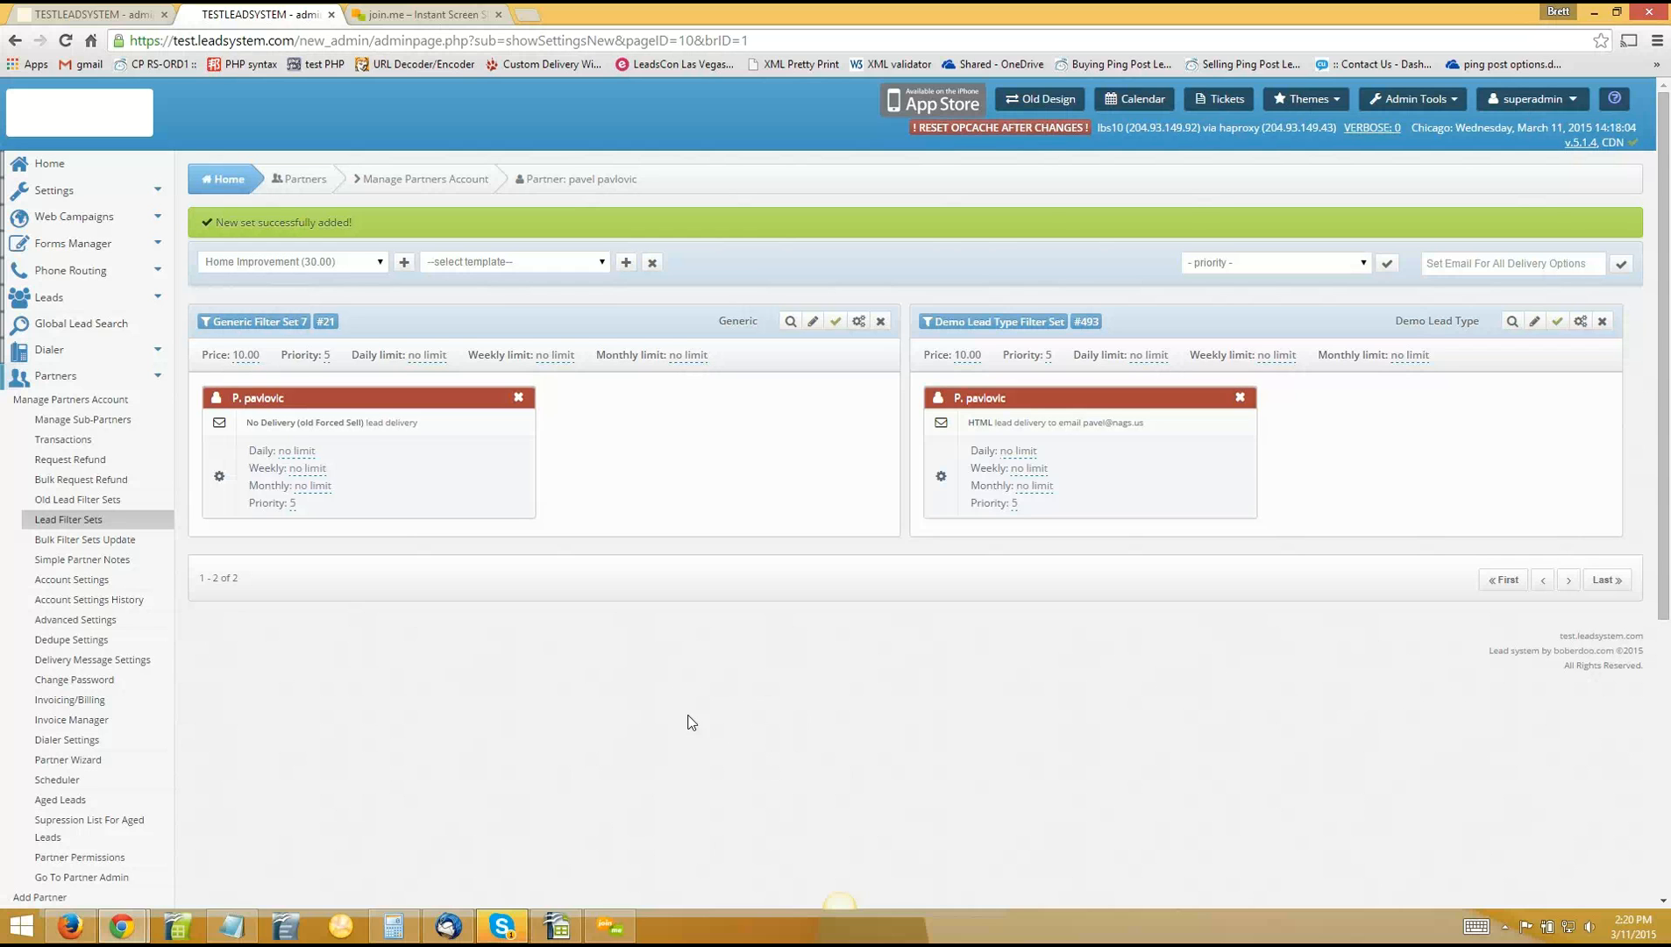
Open the full leads list for the Demo Lead Type and set its date range to All
left_click(74, 301)
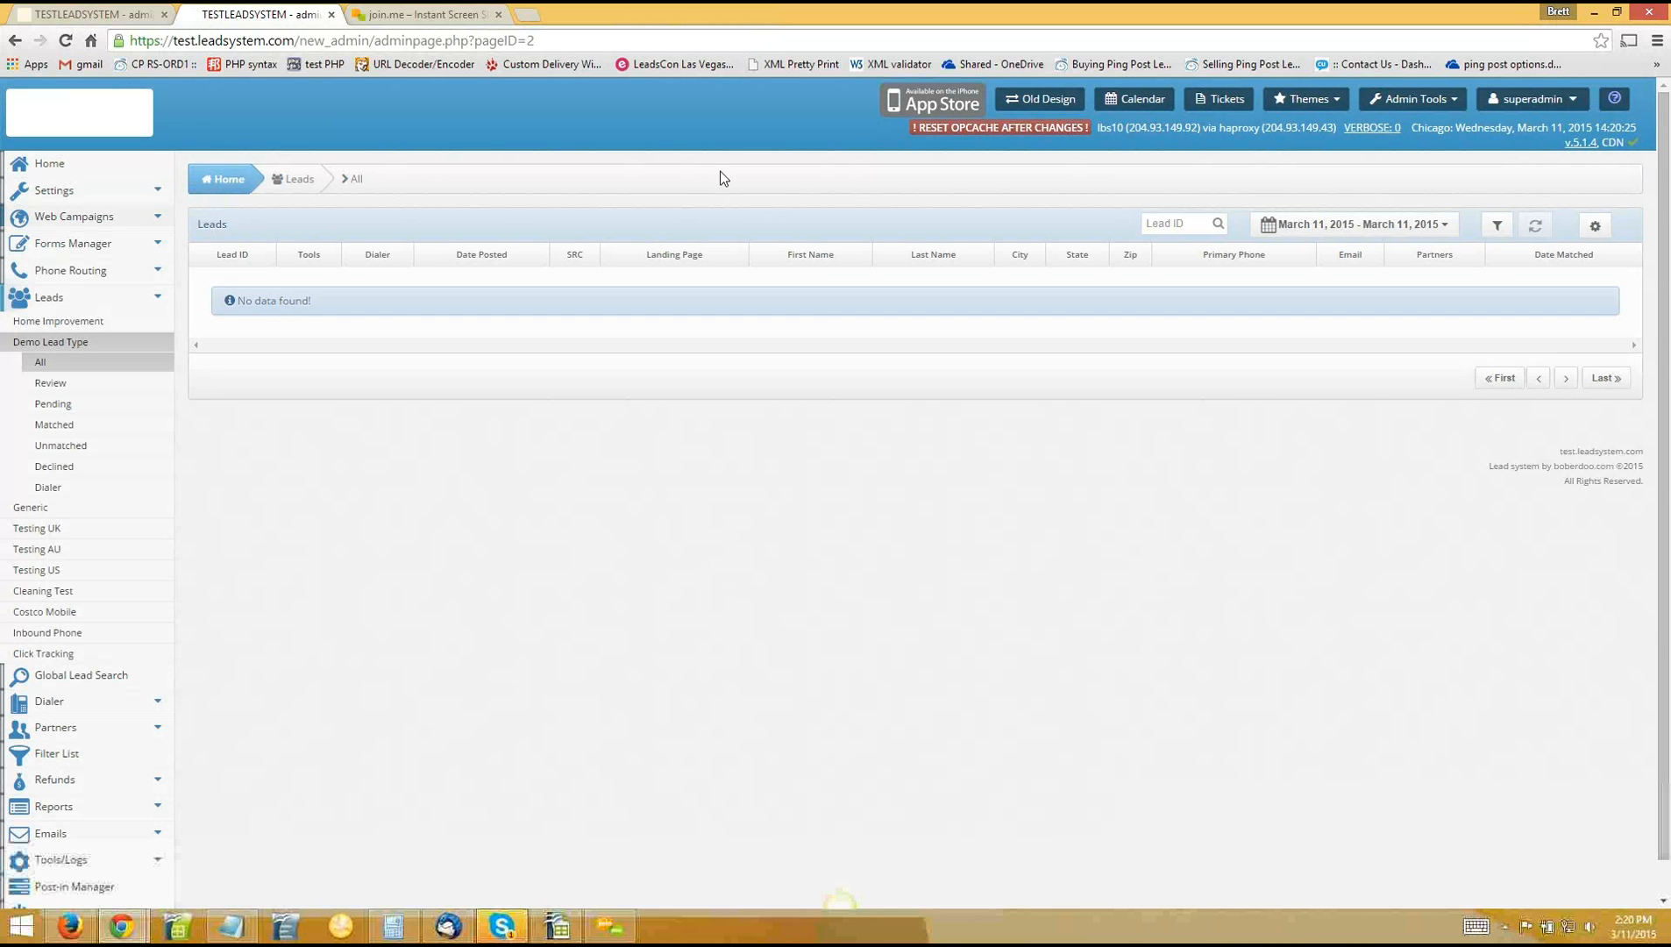
left_click(1307, 226)
left_click(1341, 325)
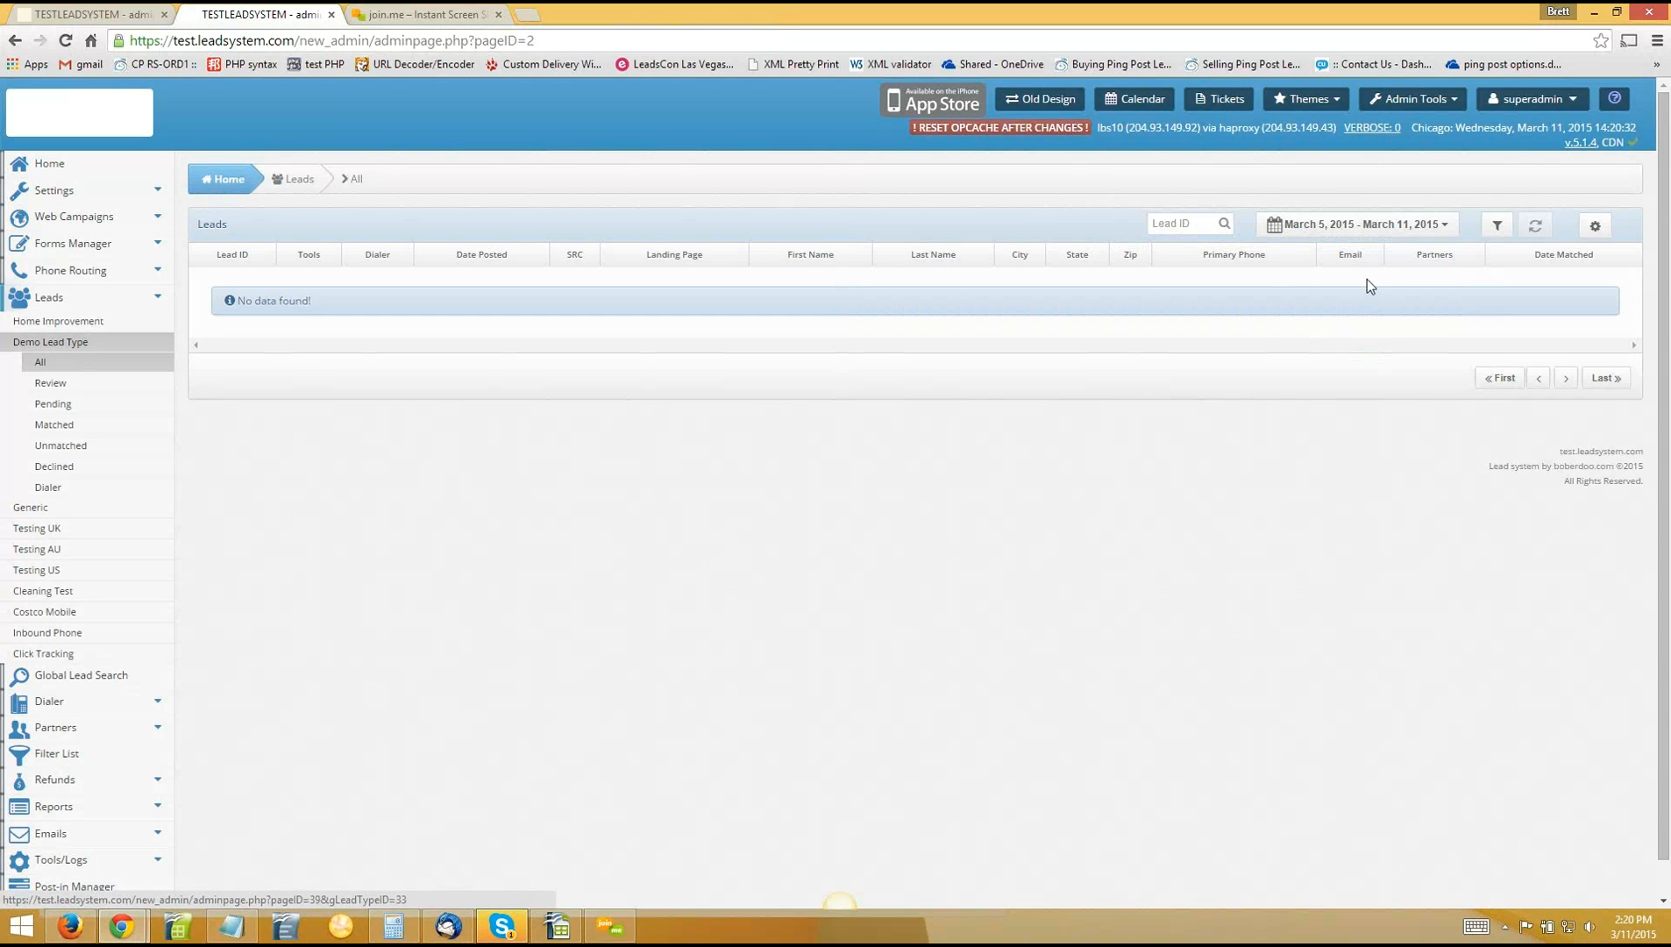
left_click(1364, 224)
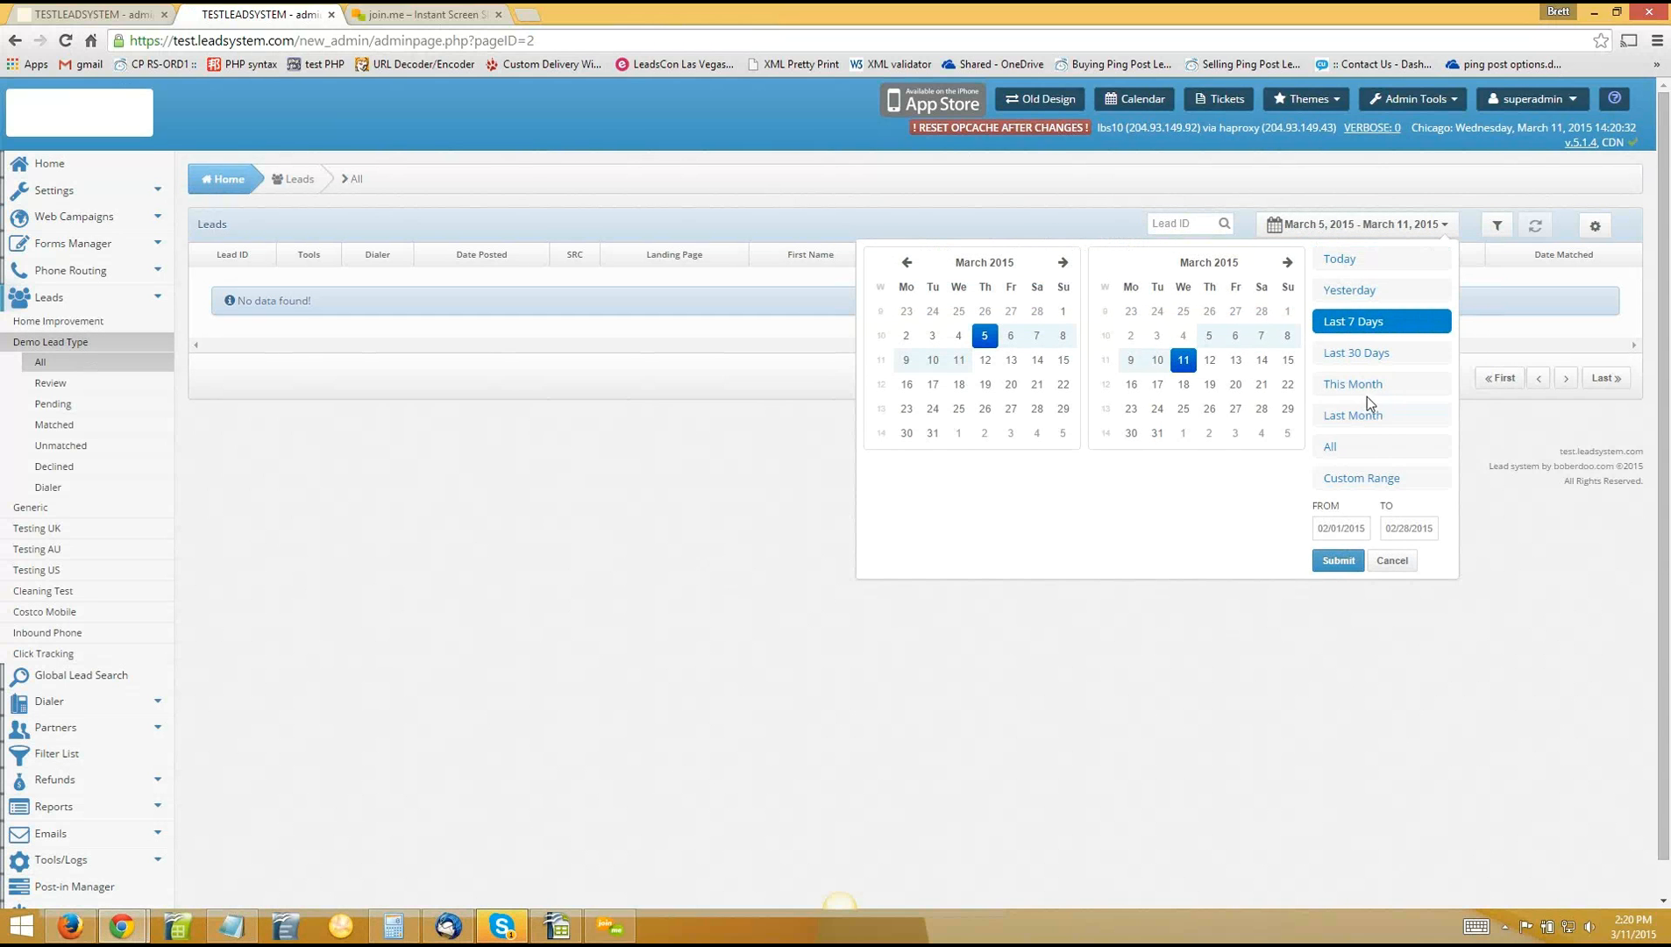
left_click(1348, 444)
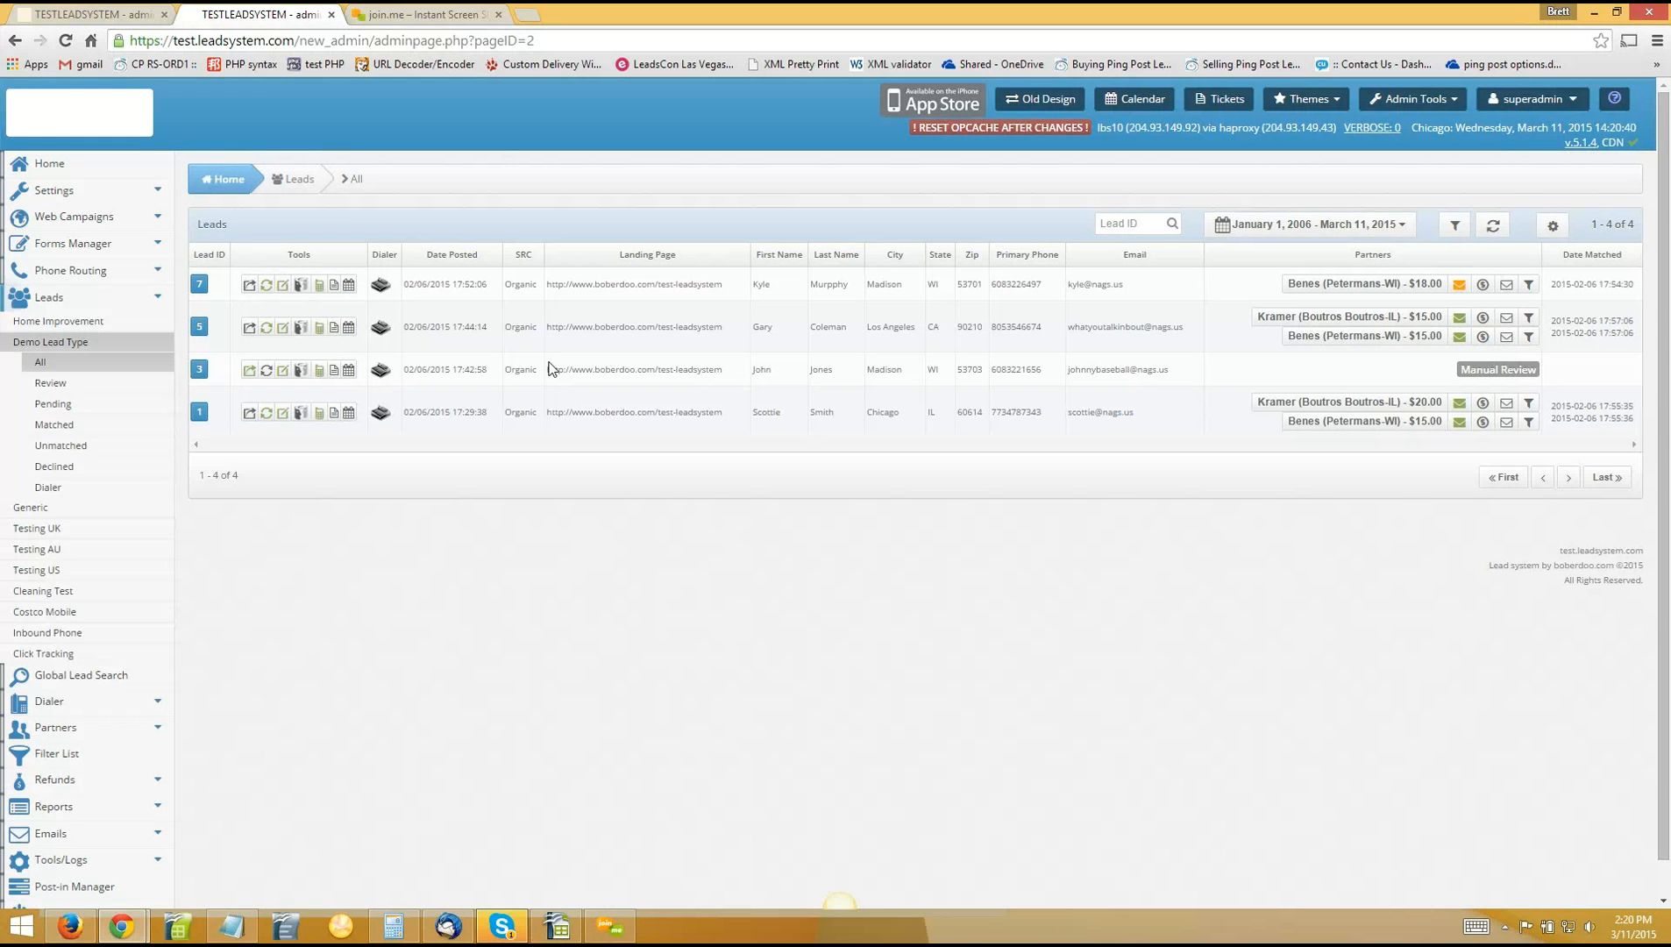
Review the lead log of lead ID 7 and close it
left_click(333, 285)
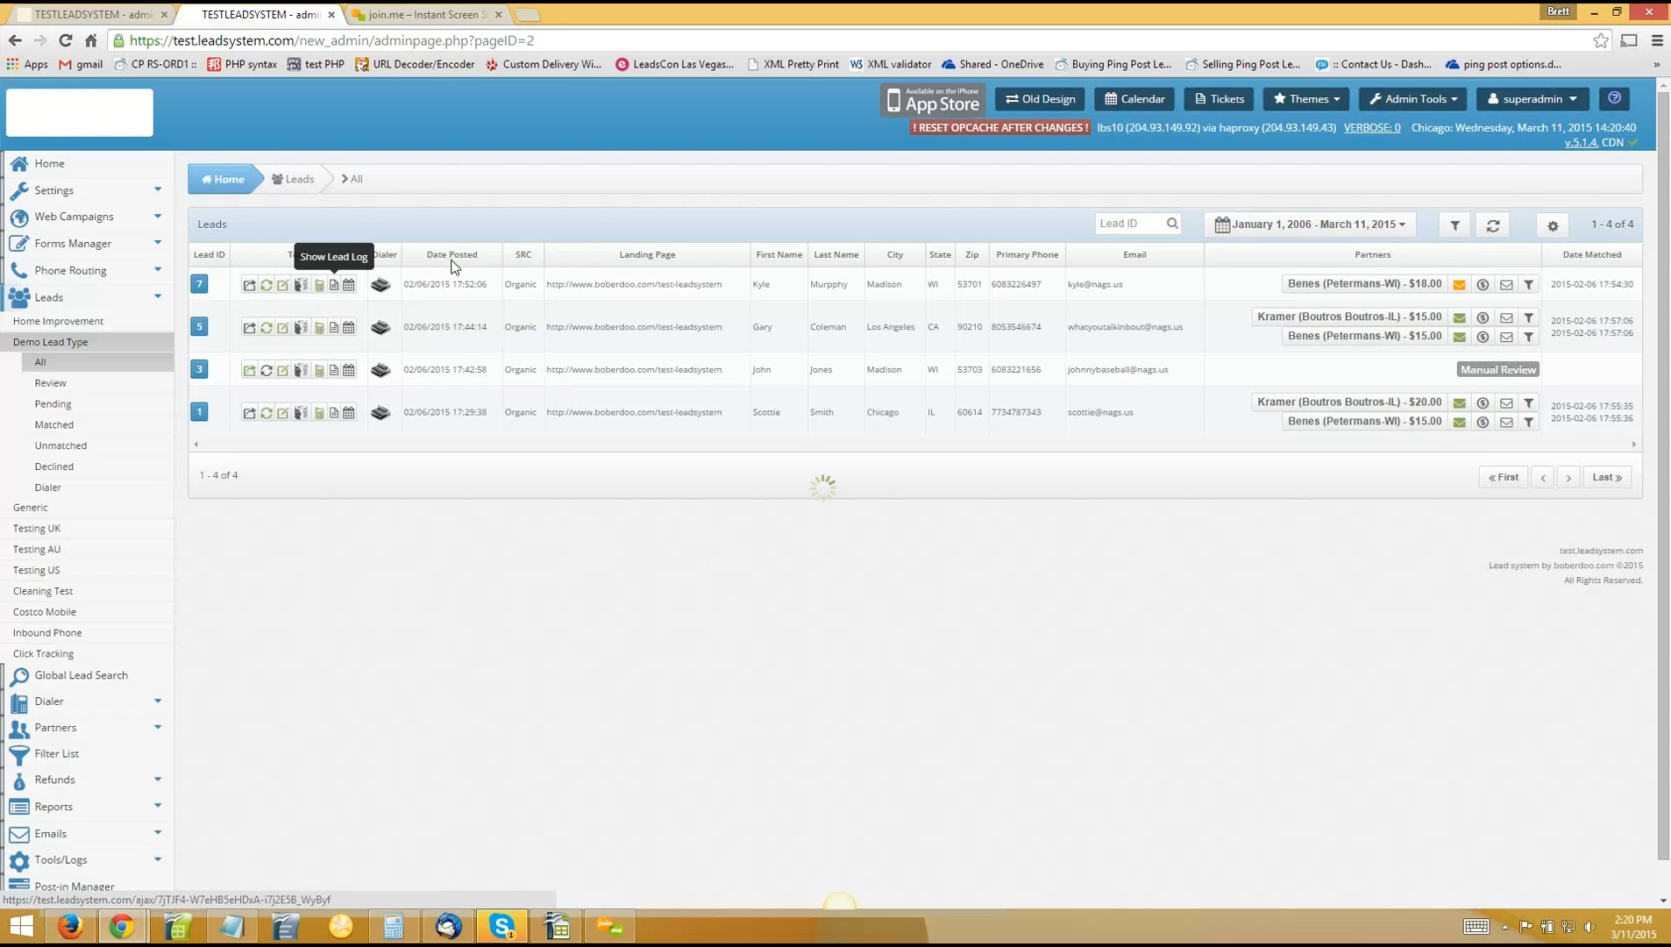
scroll(719, 266, "down", 1)
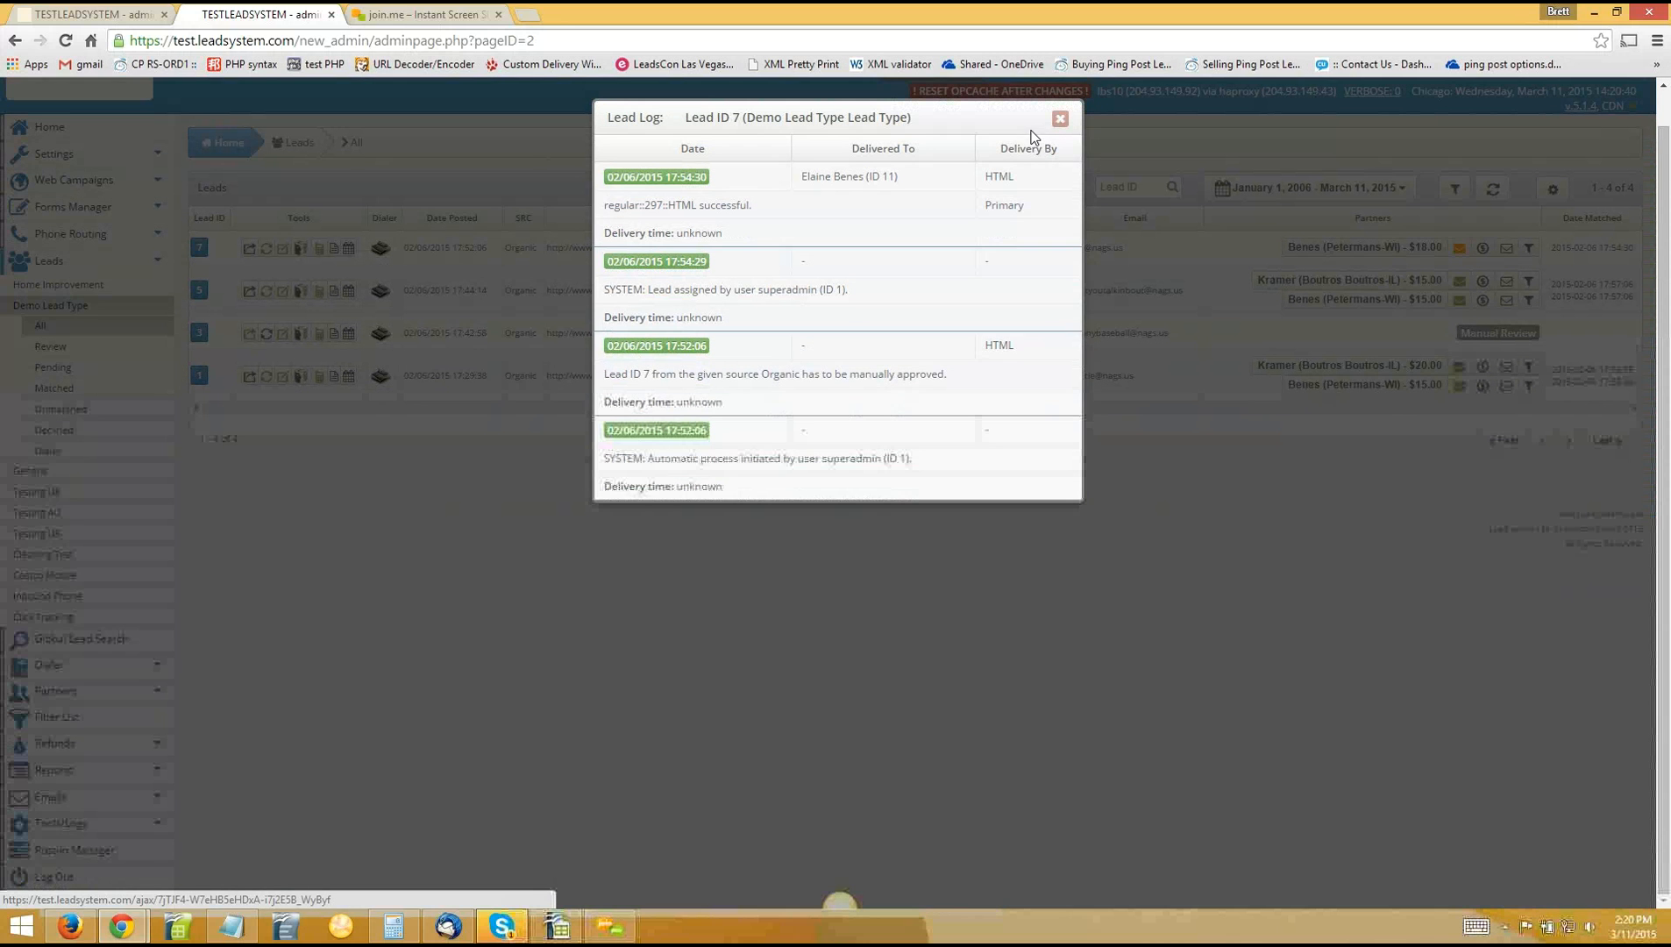
key("Escape")
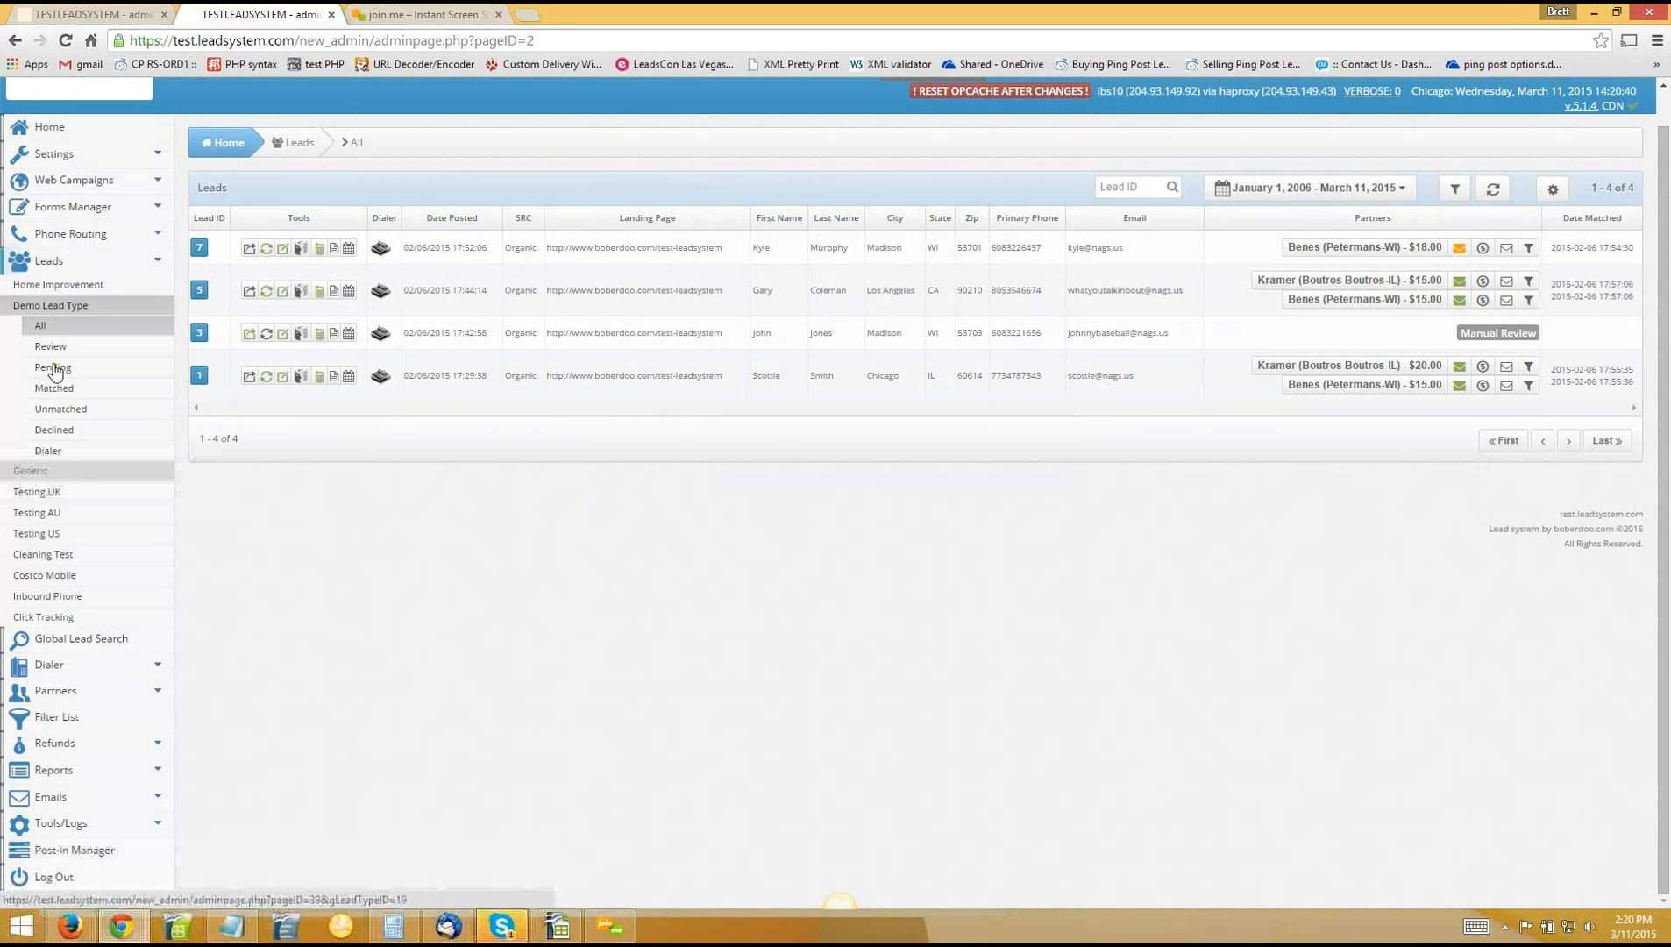
Check the Home Improvement leads list and return to the Demo Lead Type leads
left_click(62, 280)
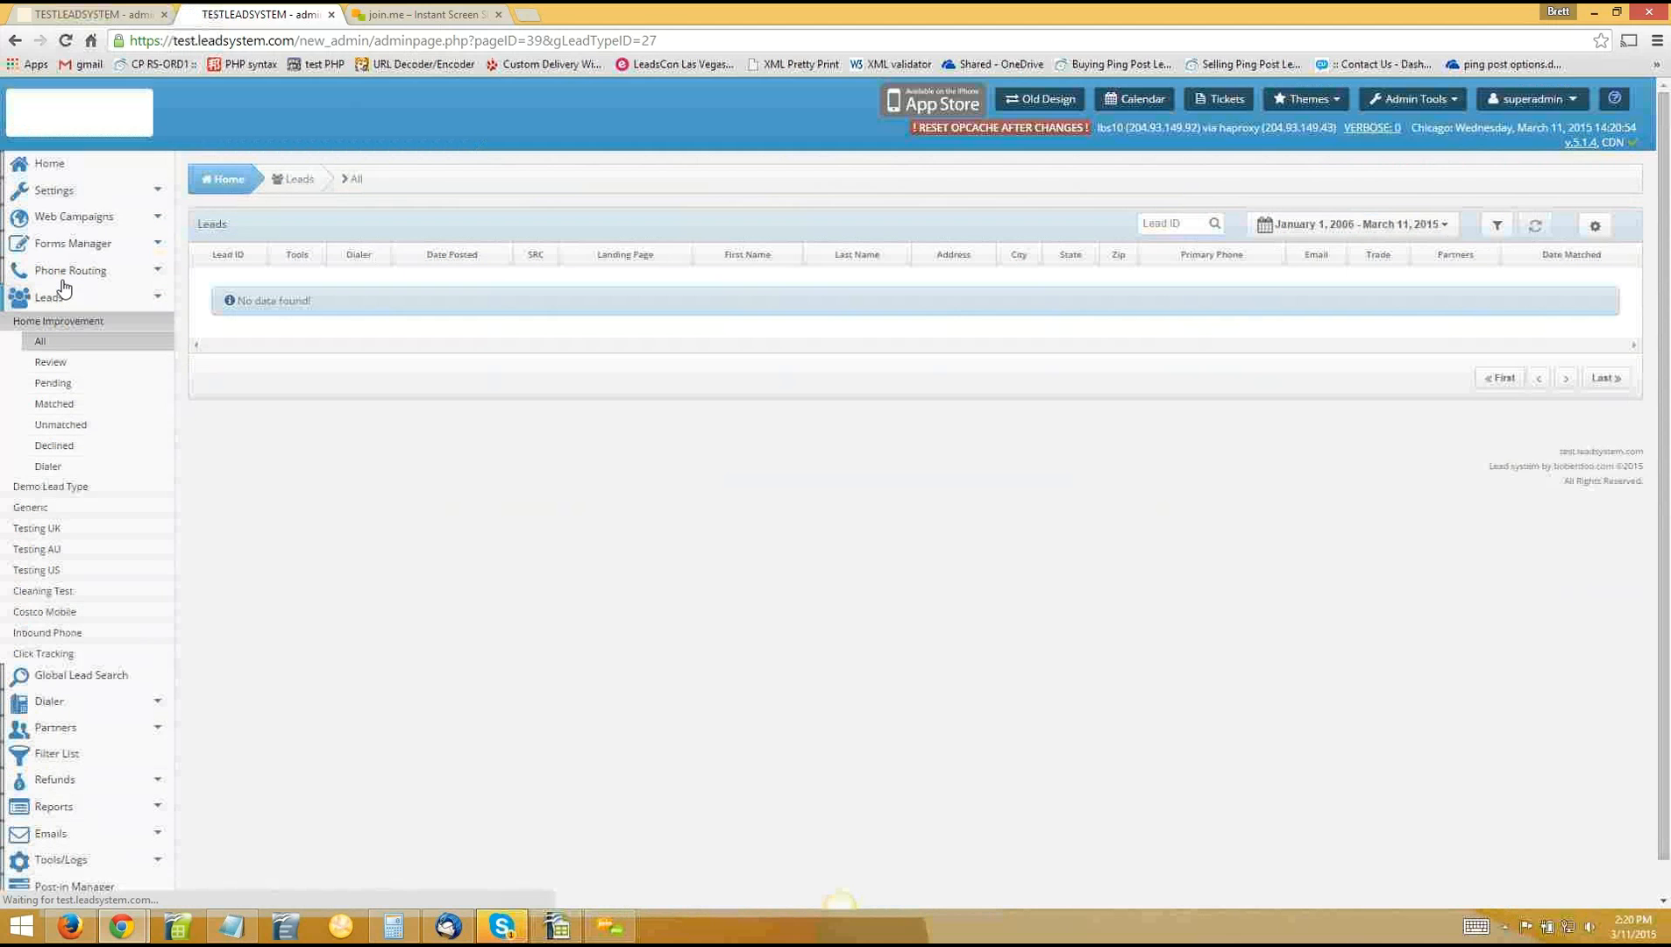
left_click(50, 492)
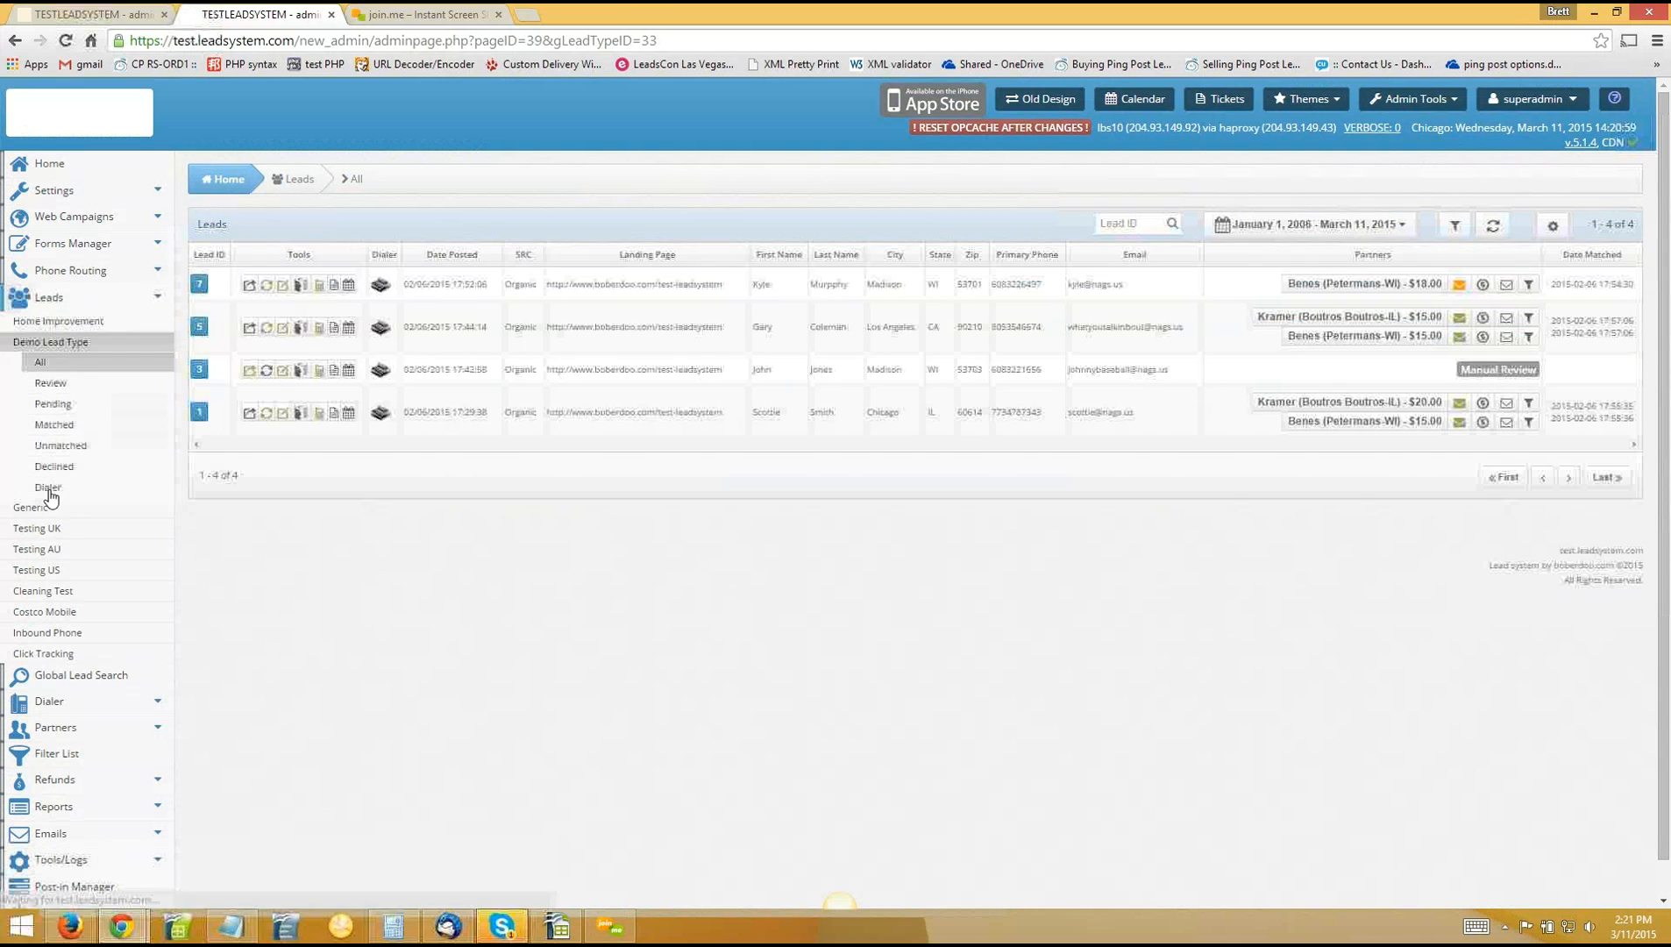
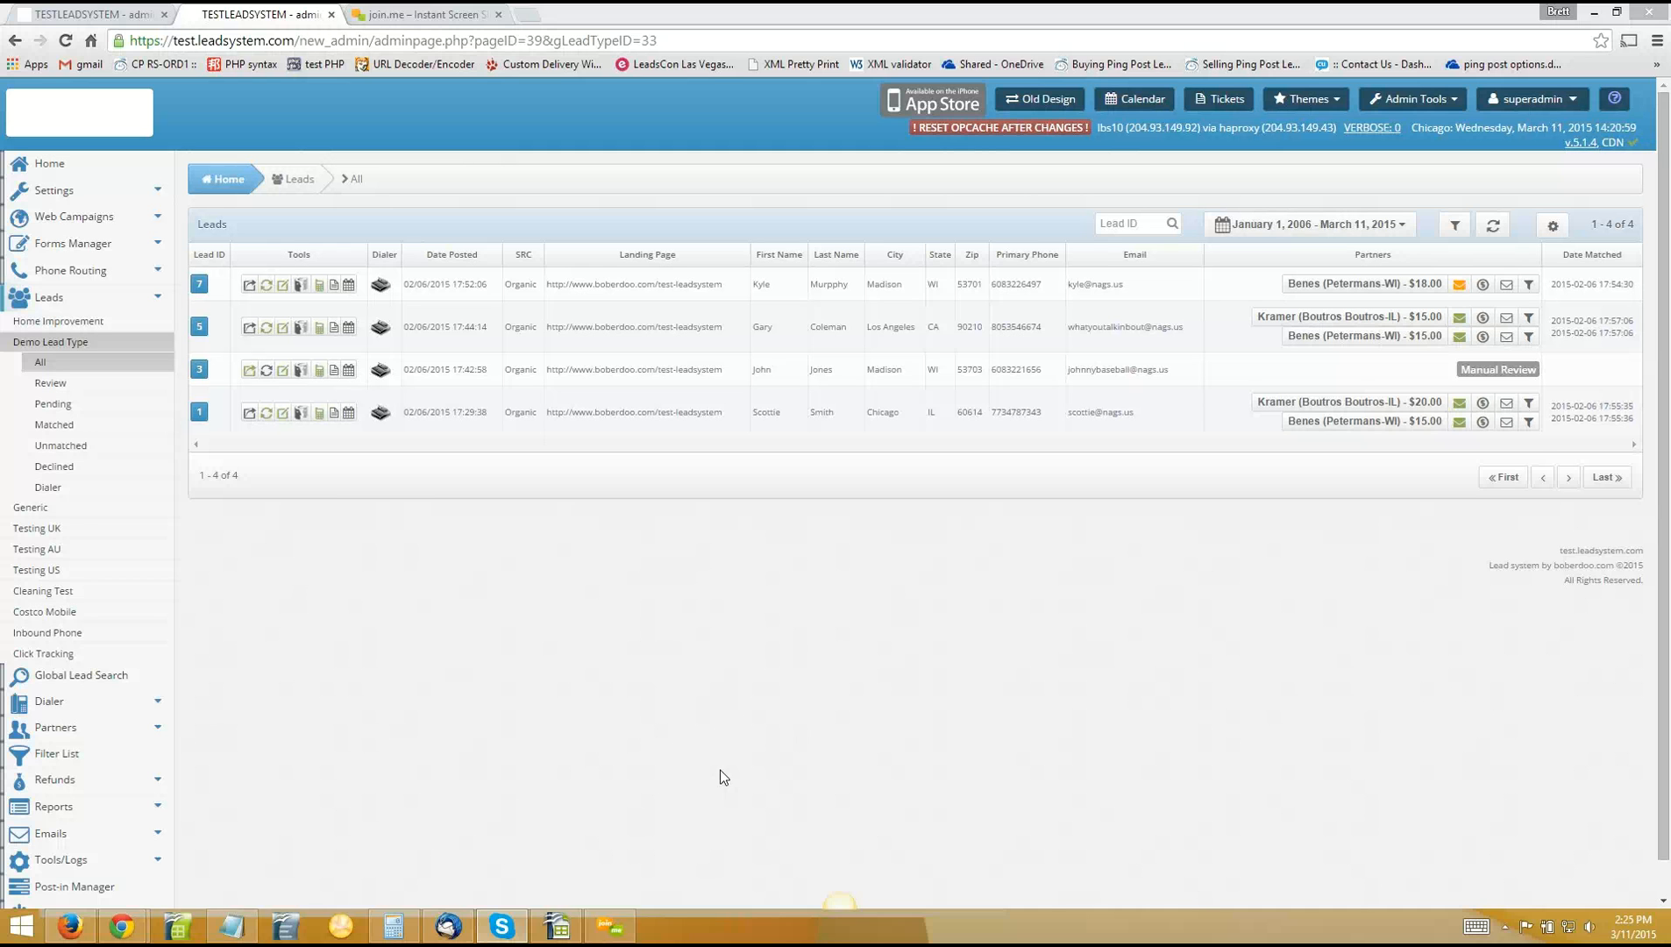
left_click(807, 645)
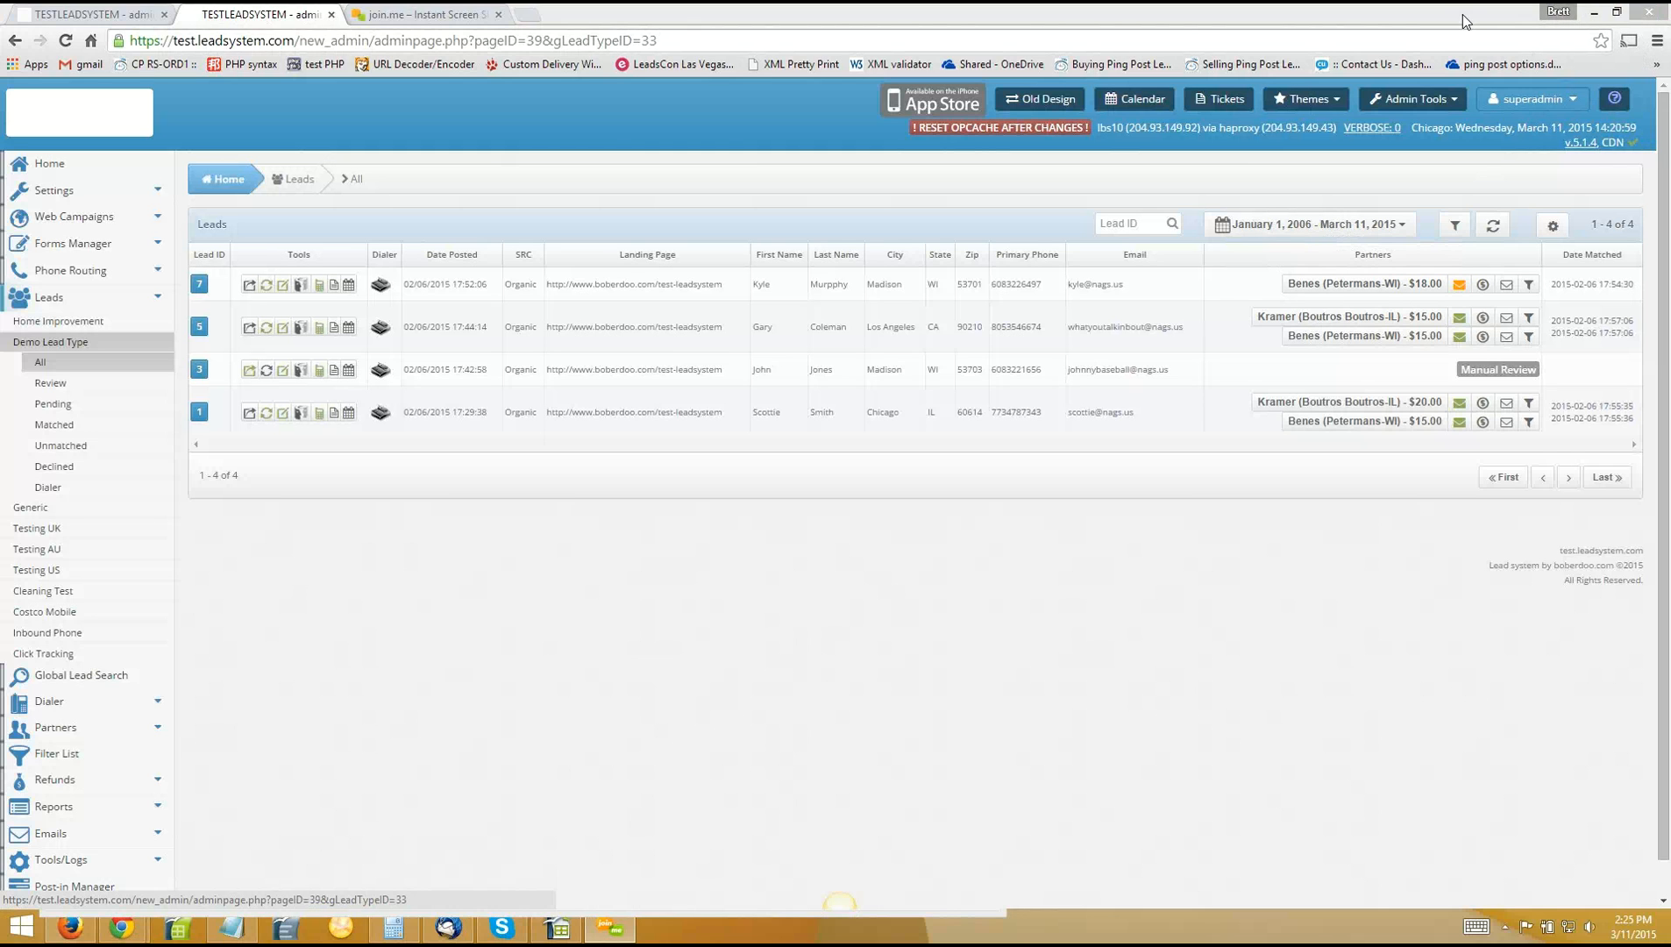
left_click(1123, 570)
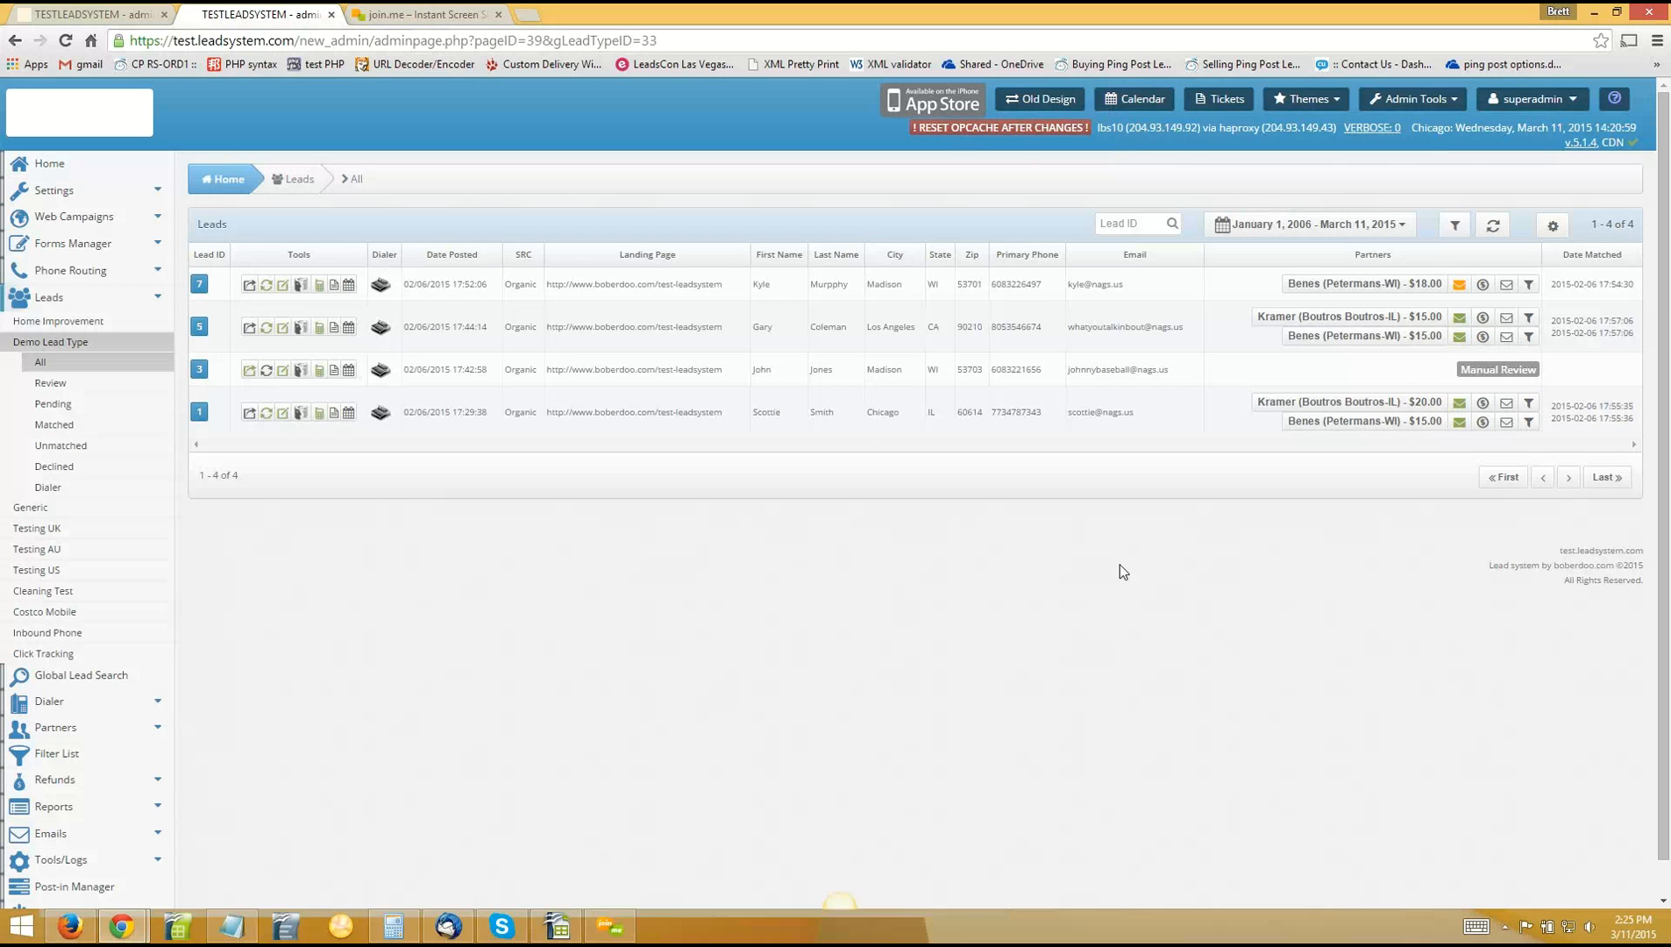
Open the API Specs in the settings and view the documentation of the insertUpdateFilterSet function
left_click(109, 204)
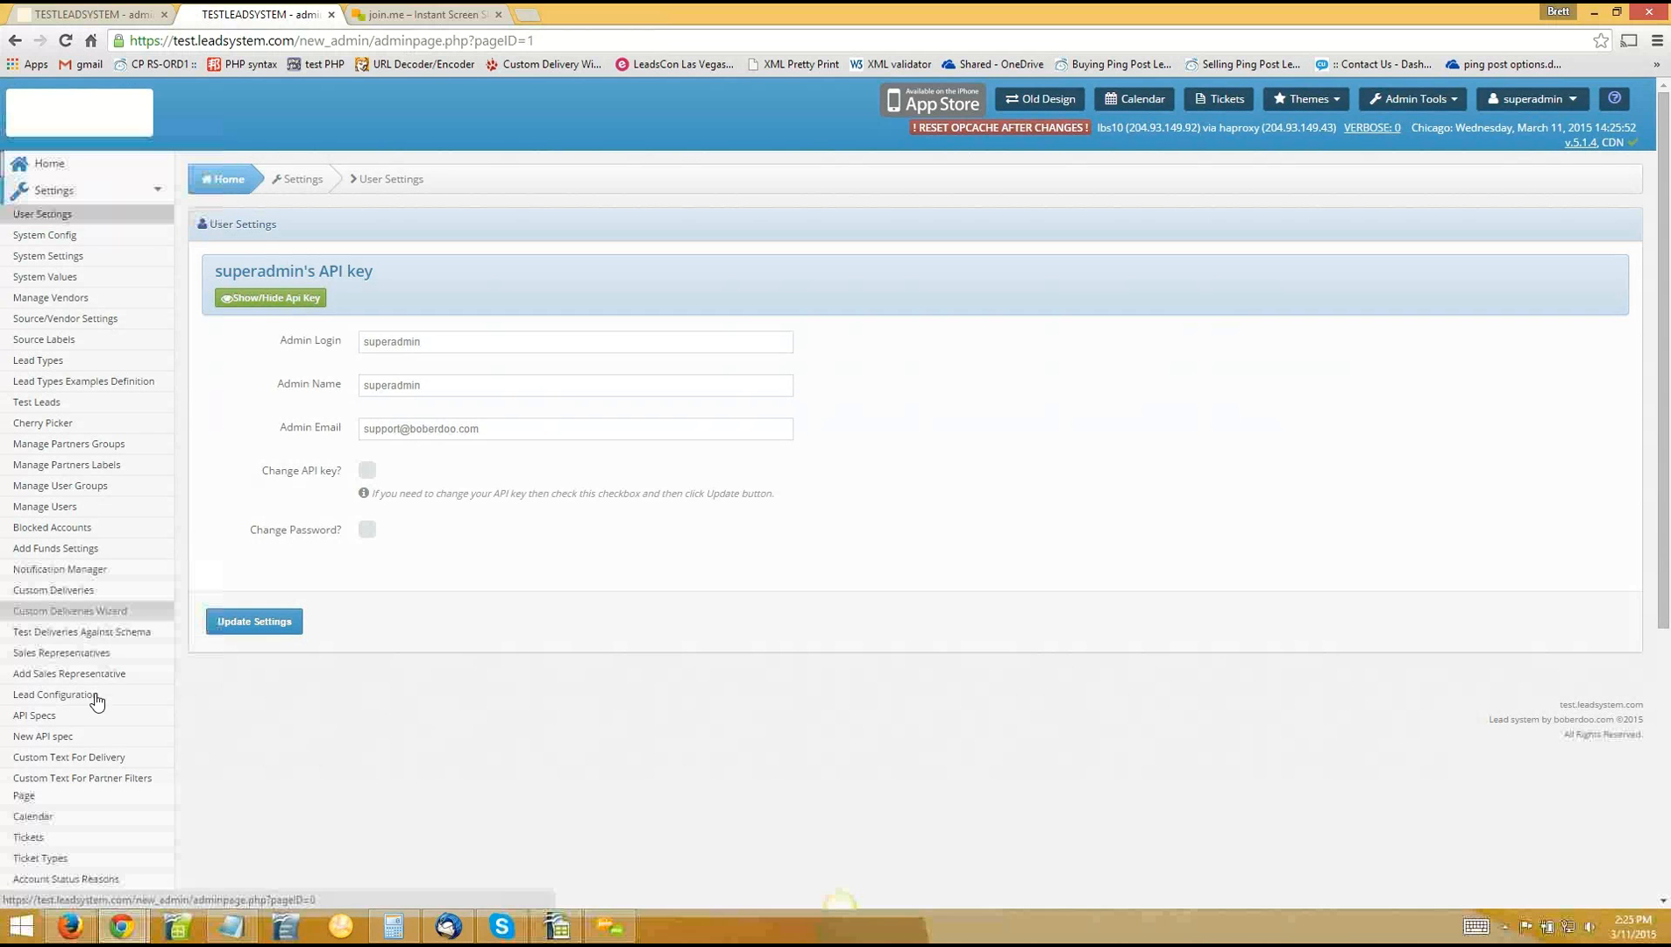
left_click(64, 716)
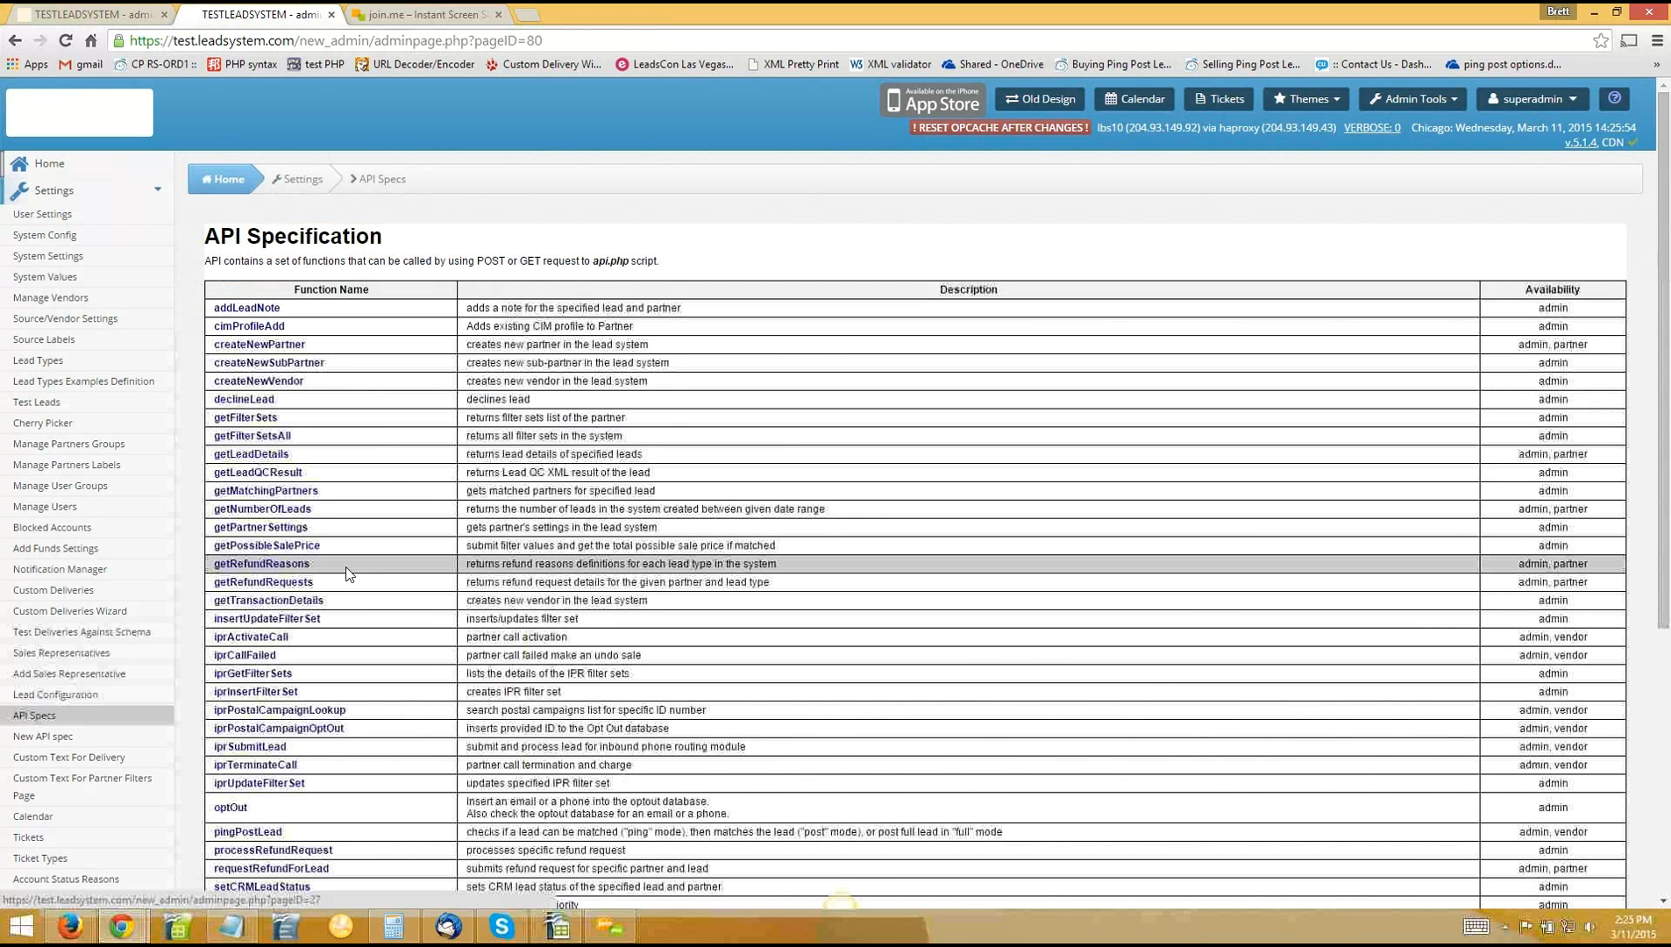
scroll(285, 607, "down", 2)
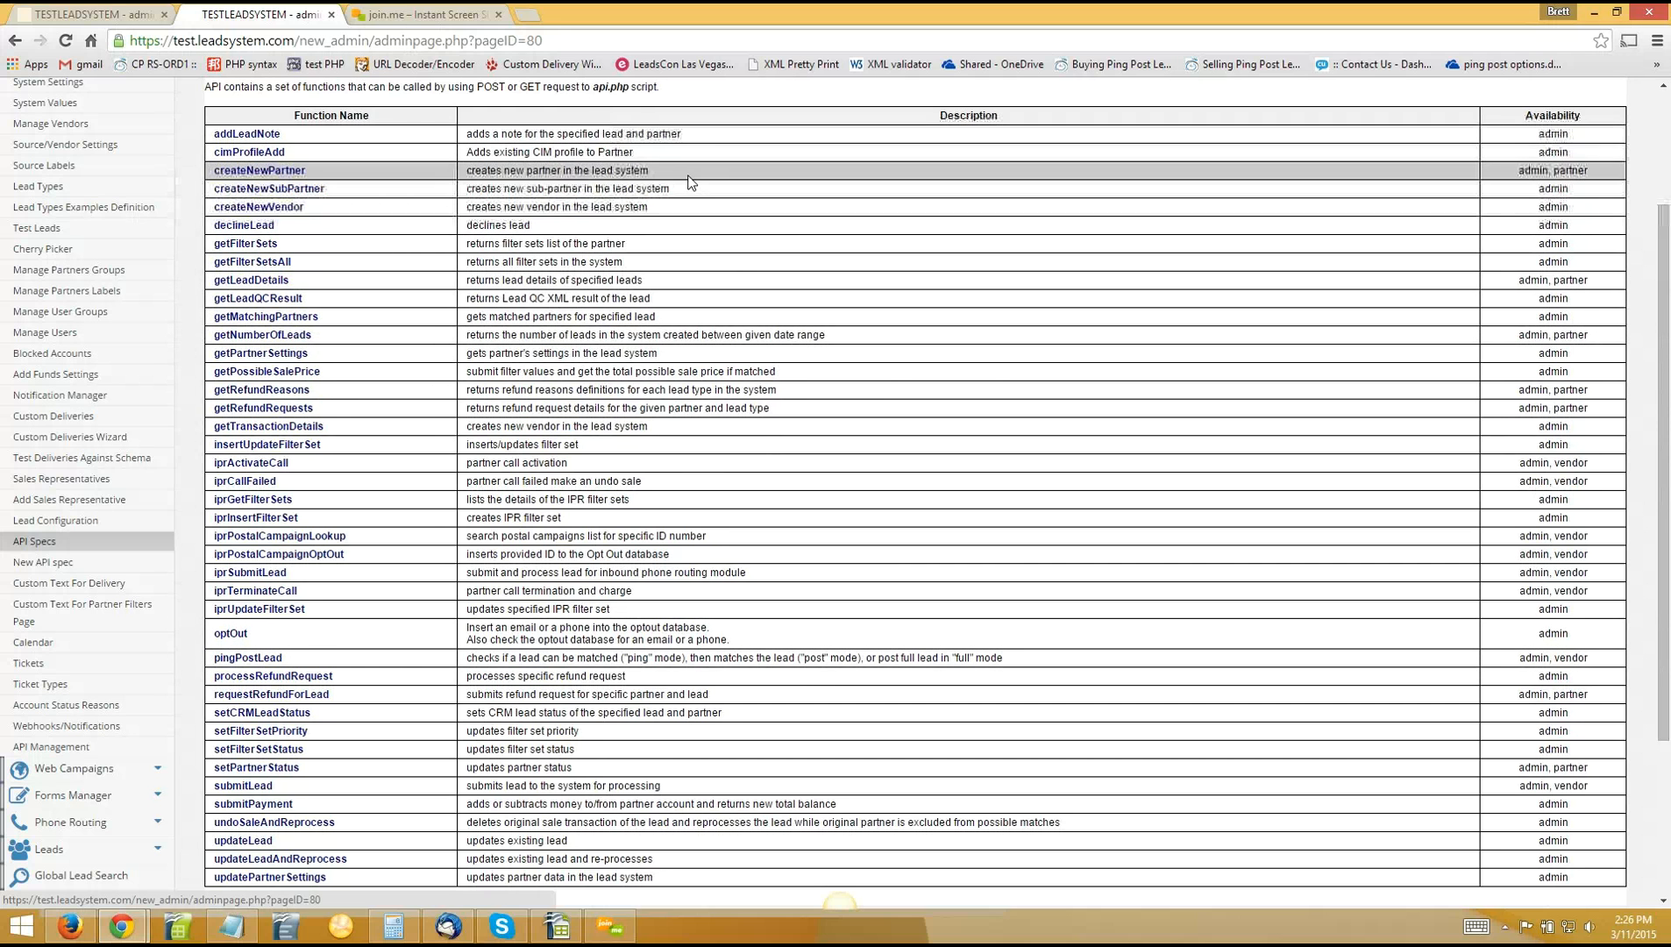
left_click(287, 452)
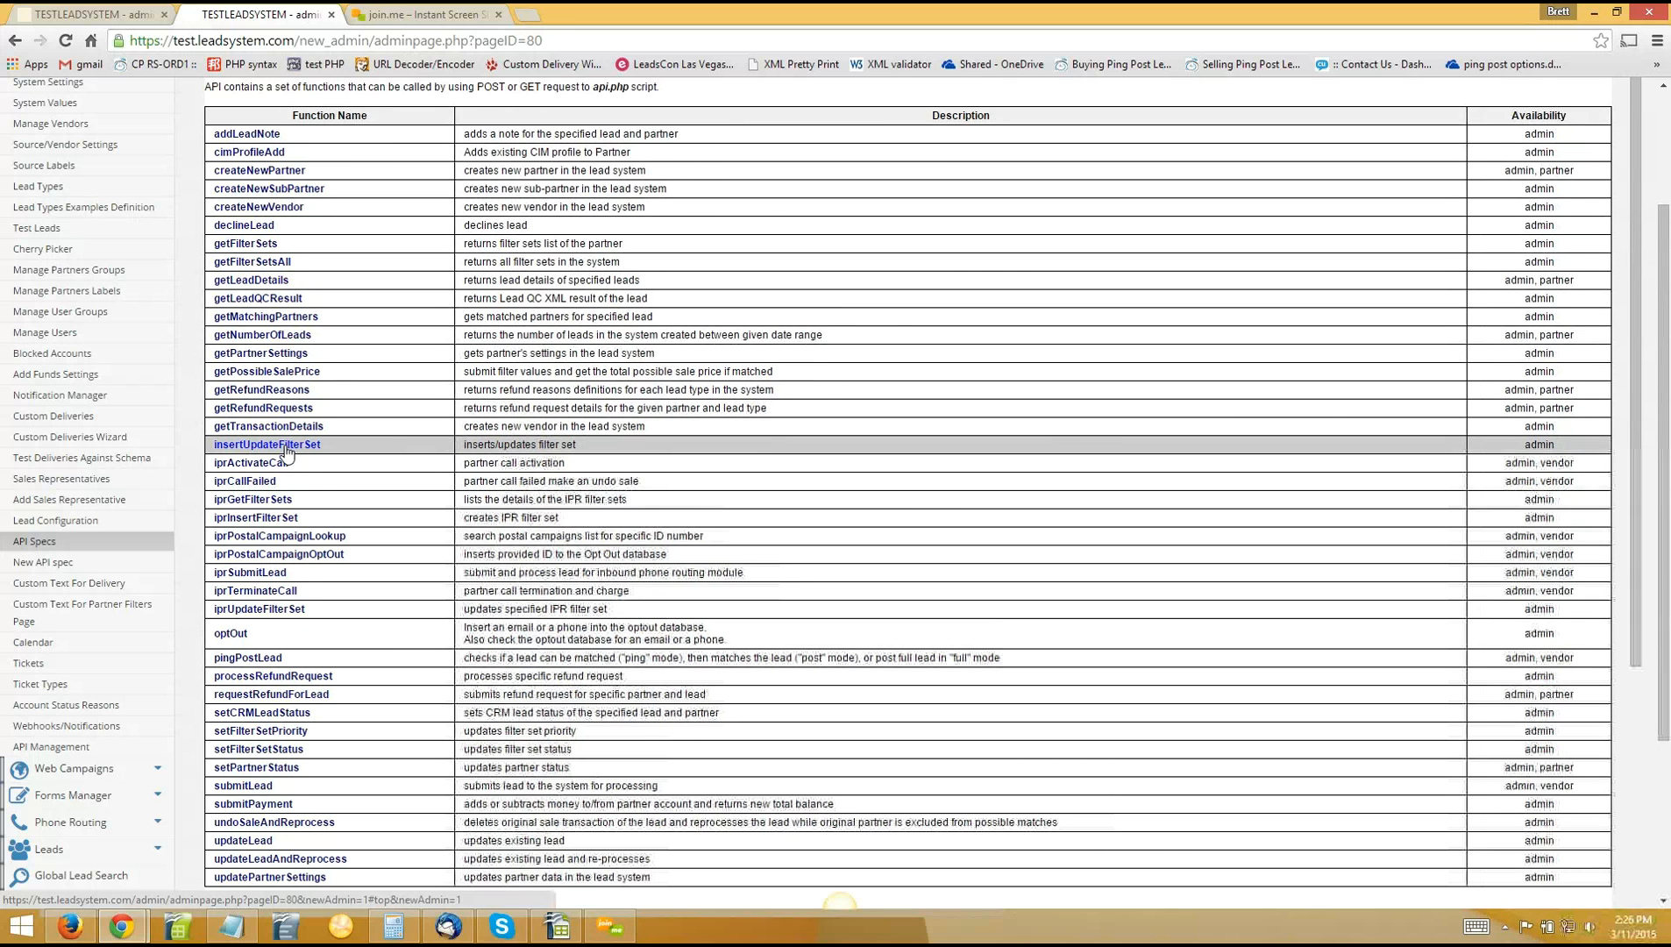
scroll(529, 558, "down", 6)
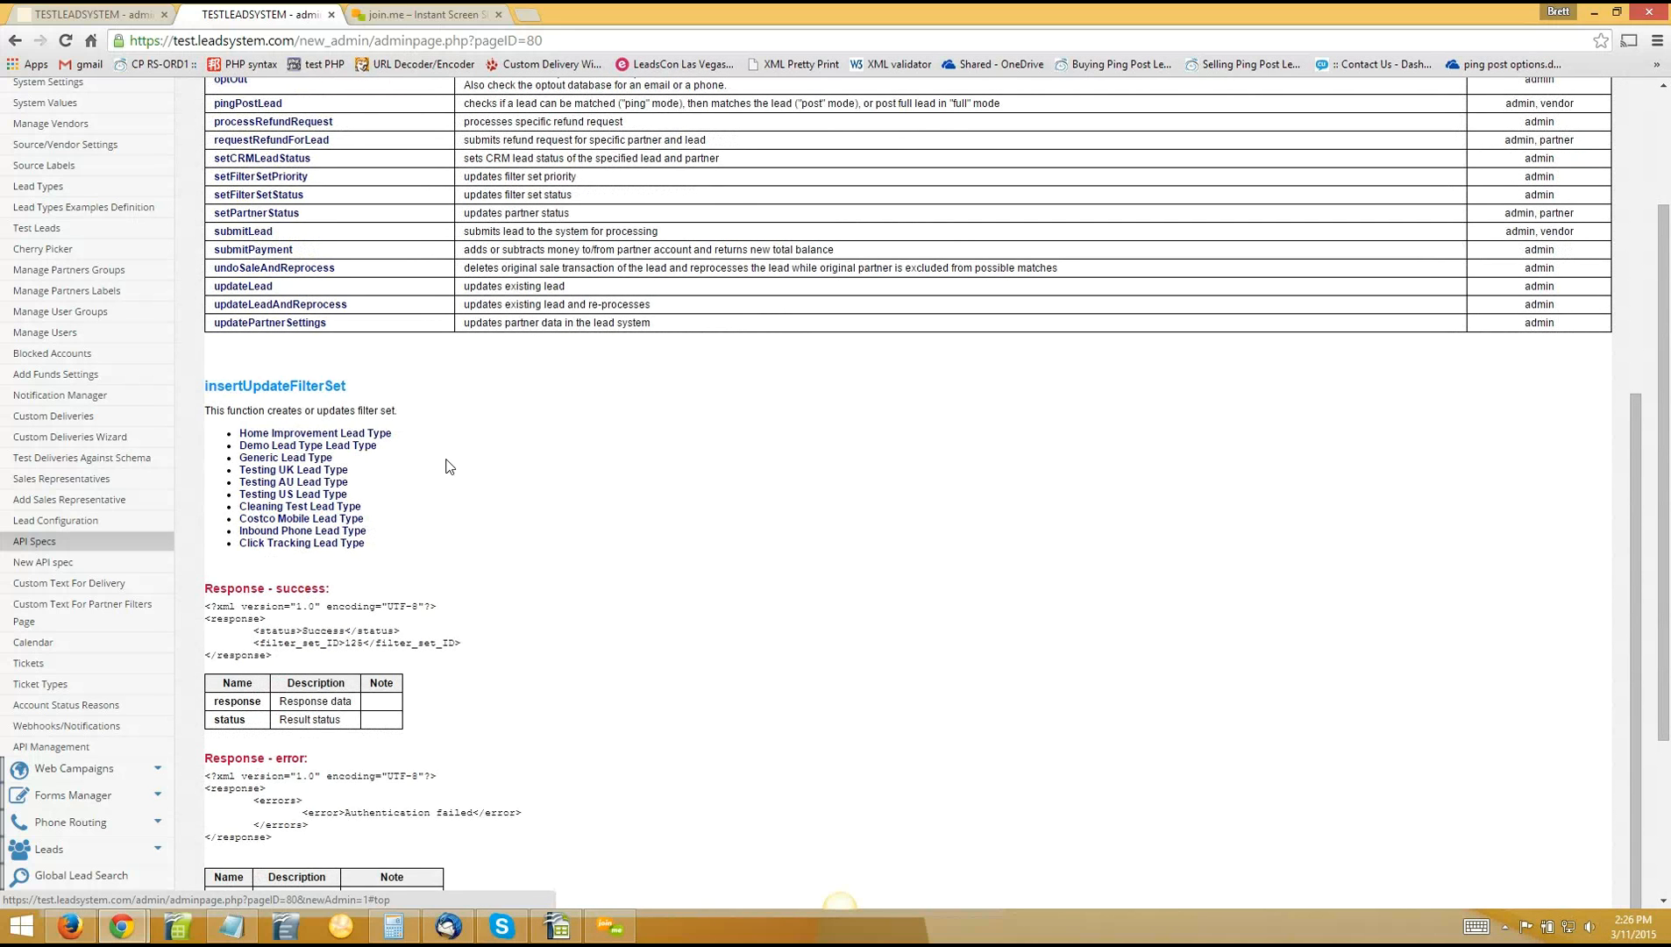
Open the Demo Lead Type specification of insertUpdateFilterSet and read its field table, response samples and GET request example
left_click(349, 449)
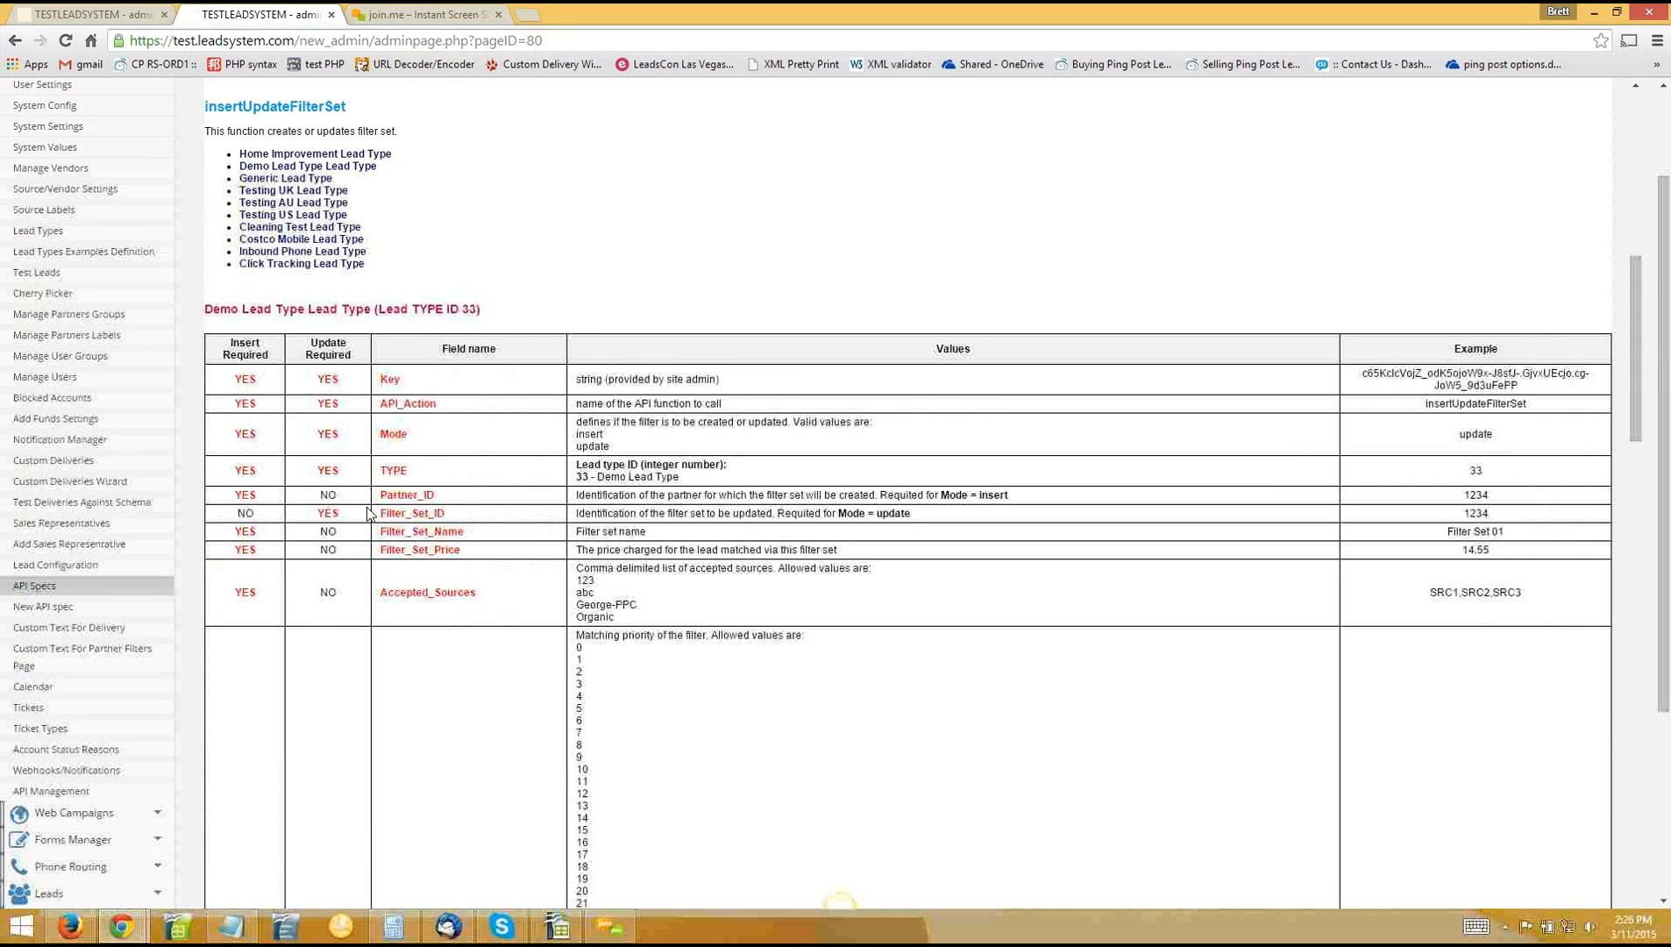
scroll(441, 460, "down", 3)
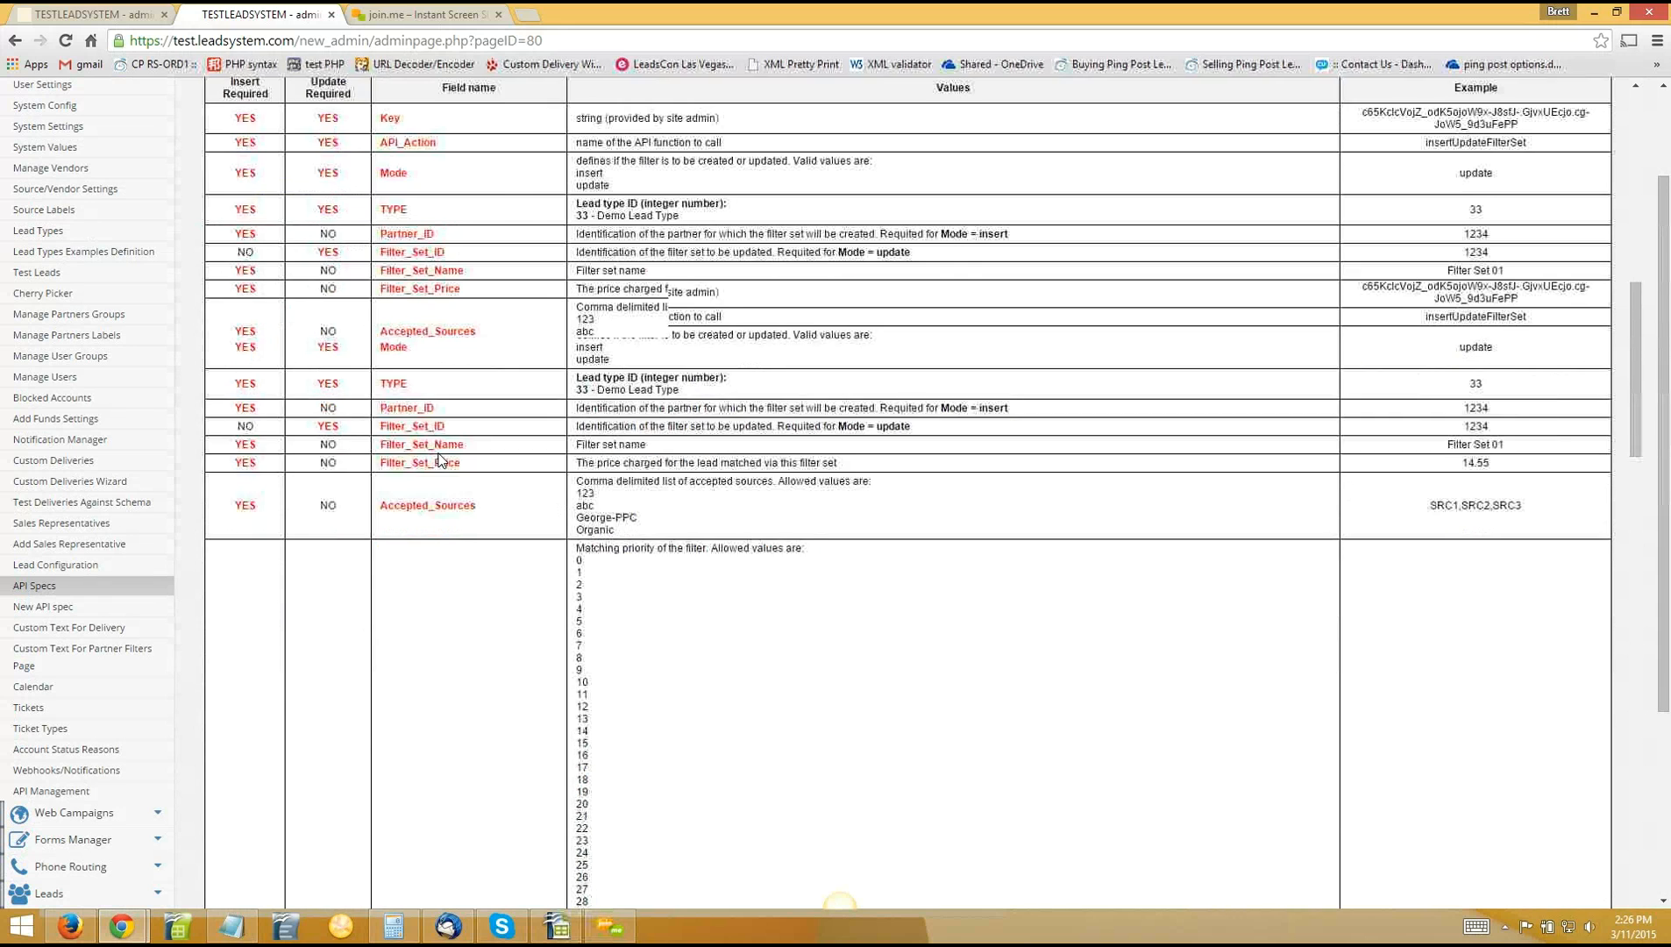
scroll(441, 460, "up", 5)
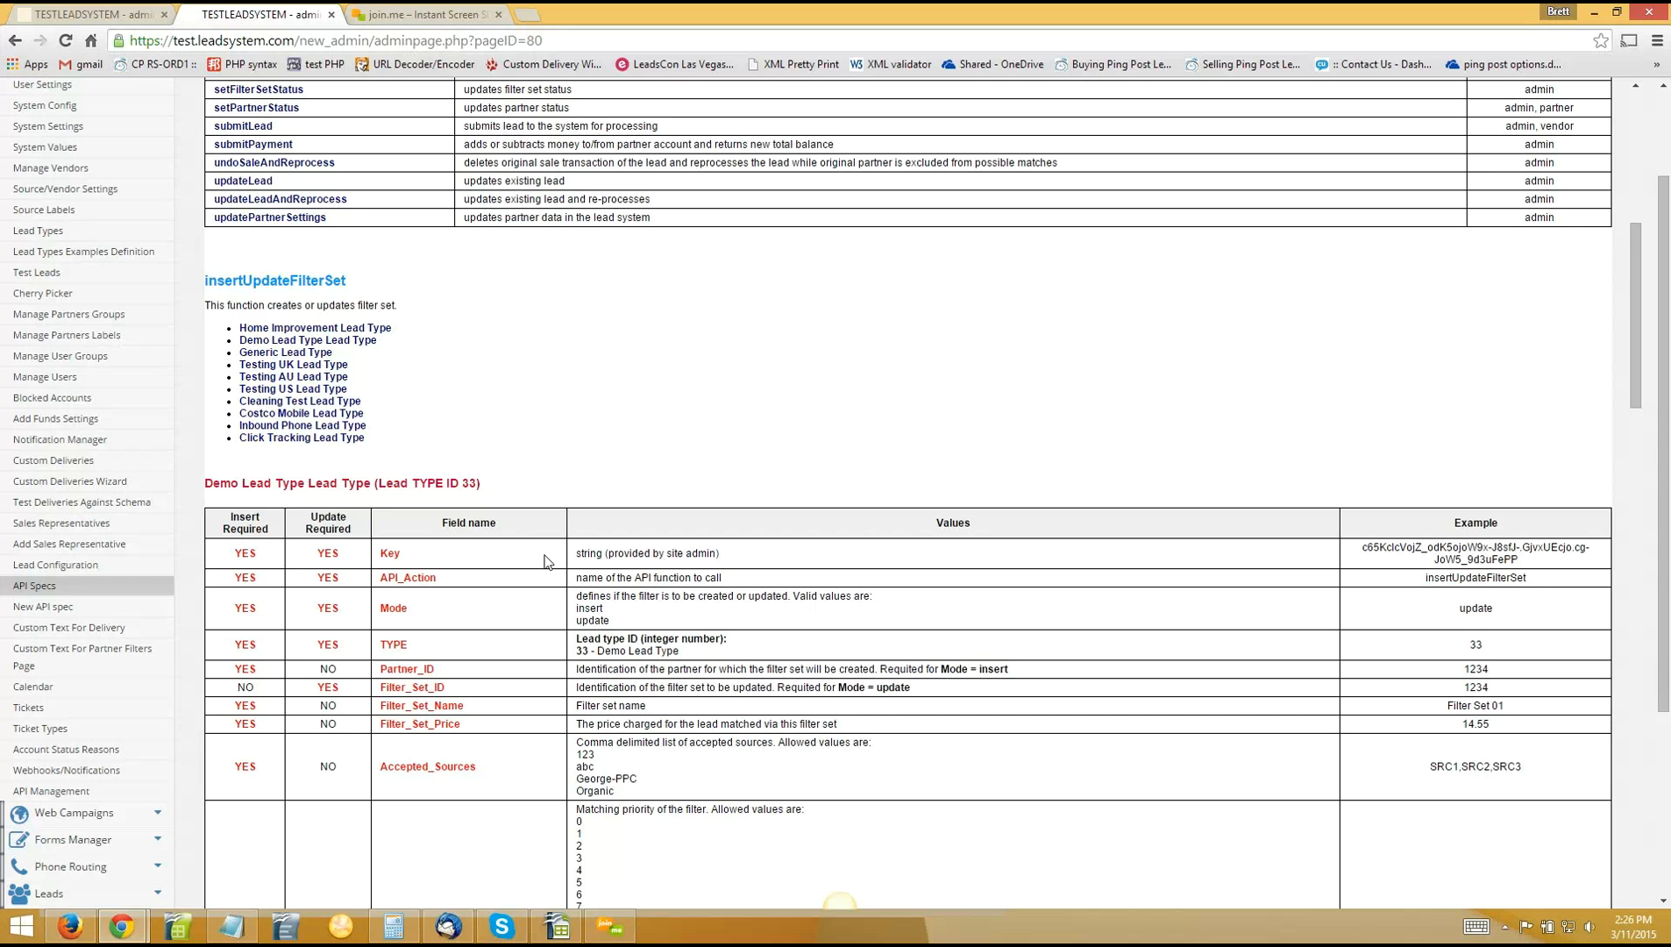
scroll(543, 561, "down", 1)
scroll(544, 561, "down", 3)
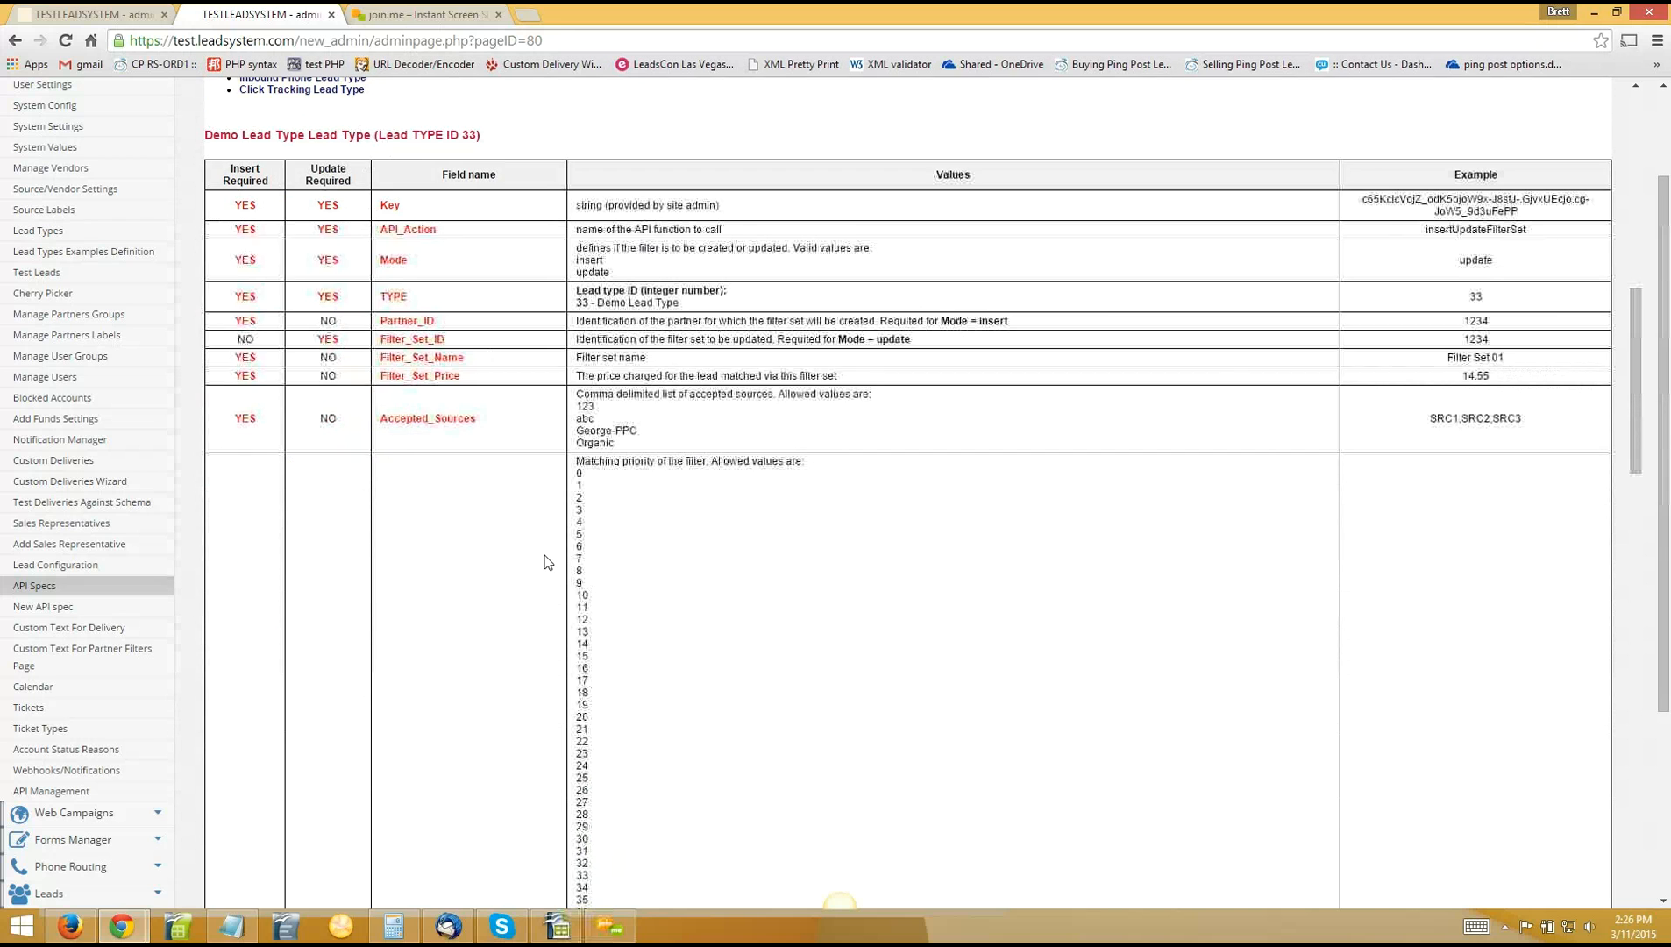
scroll(497, 646, "down", 20)
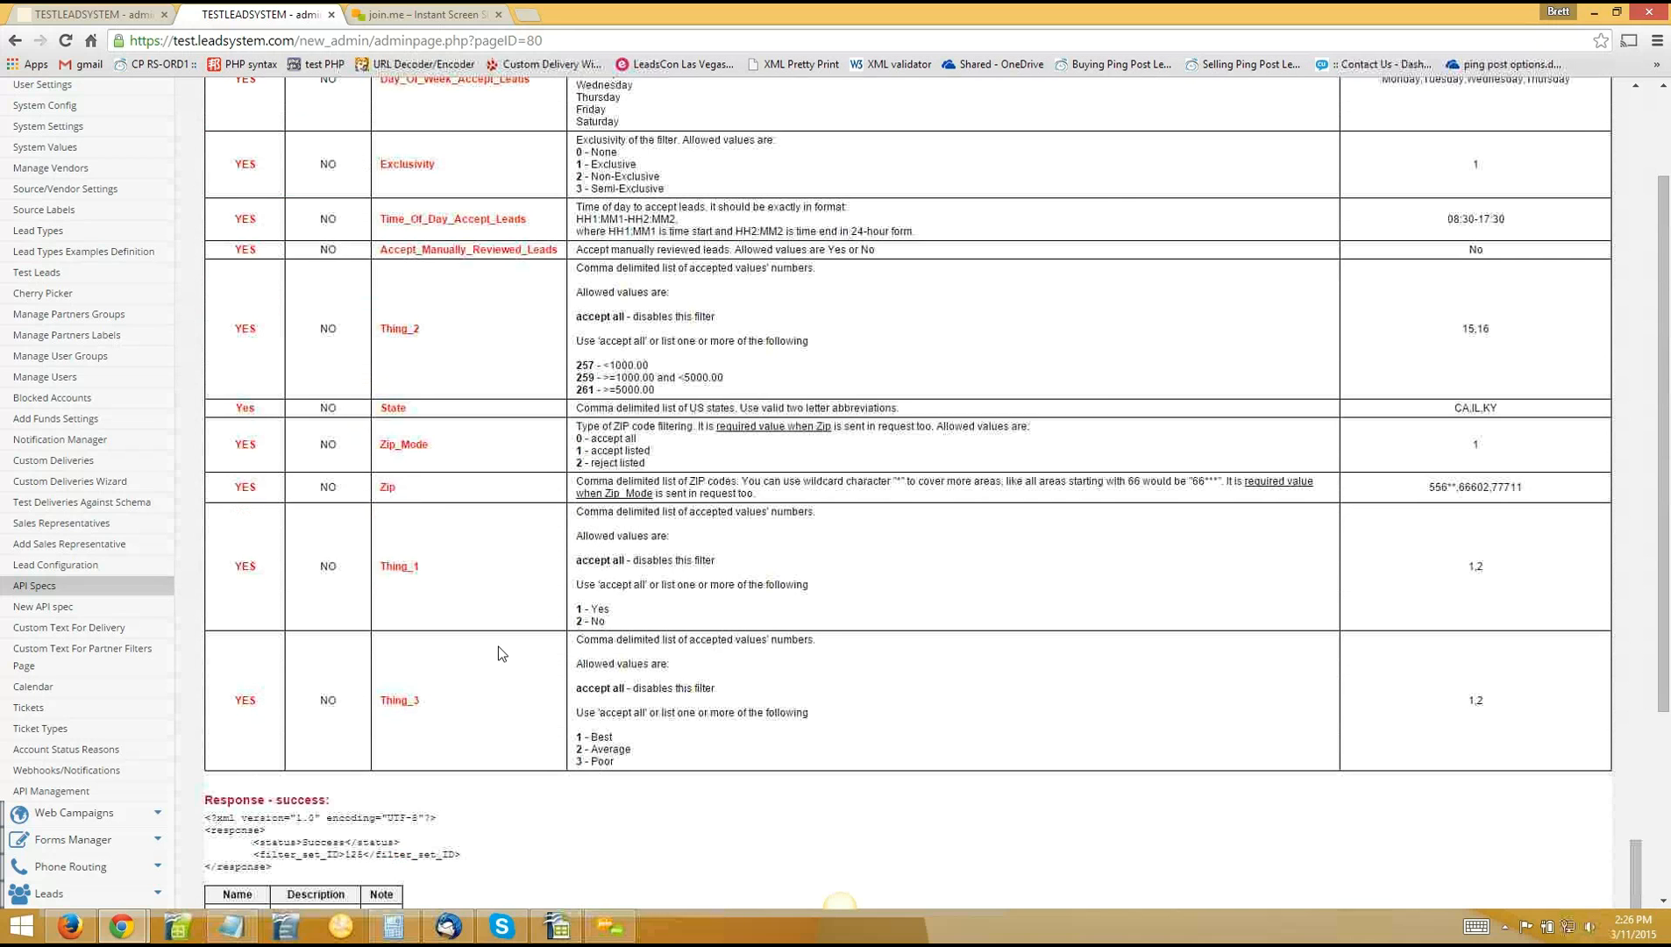
scroll(497, 653, "down", 3)
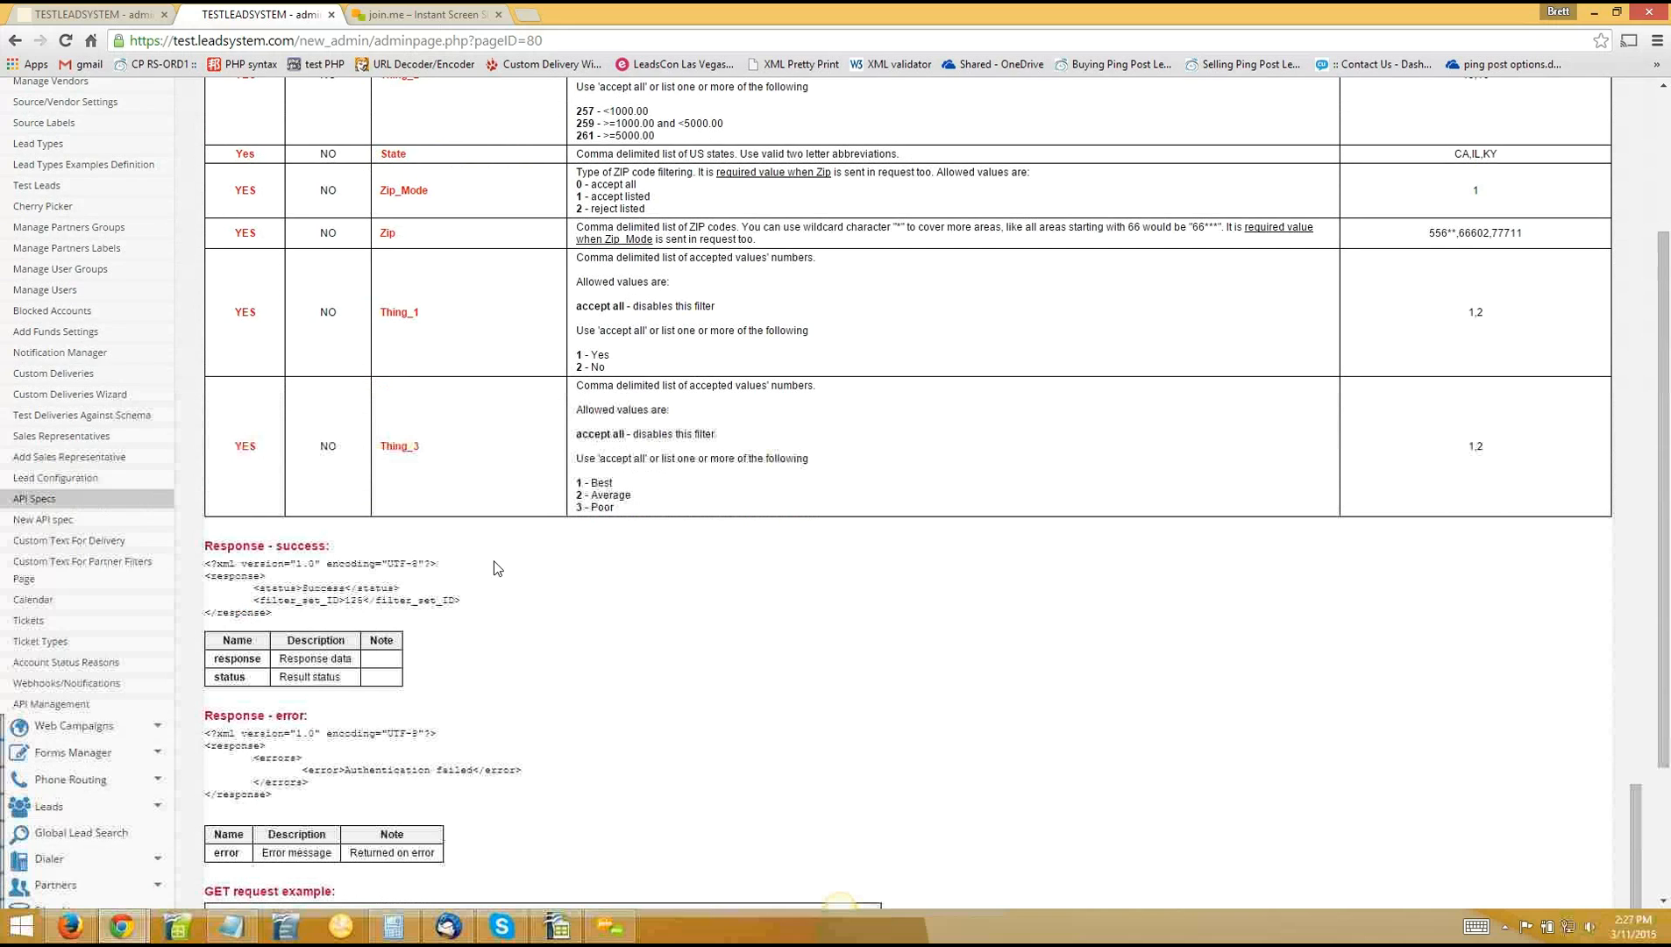
scroll(497, 568, "down", 3)
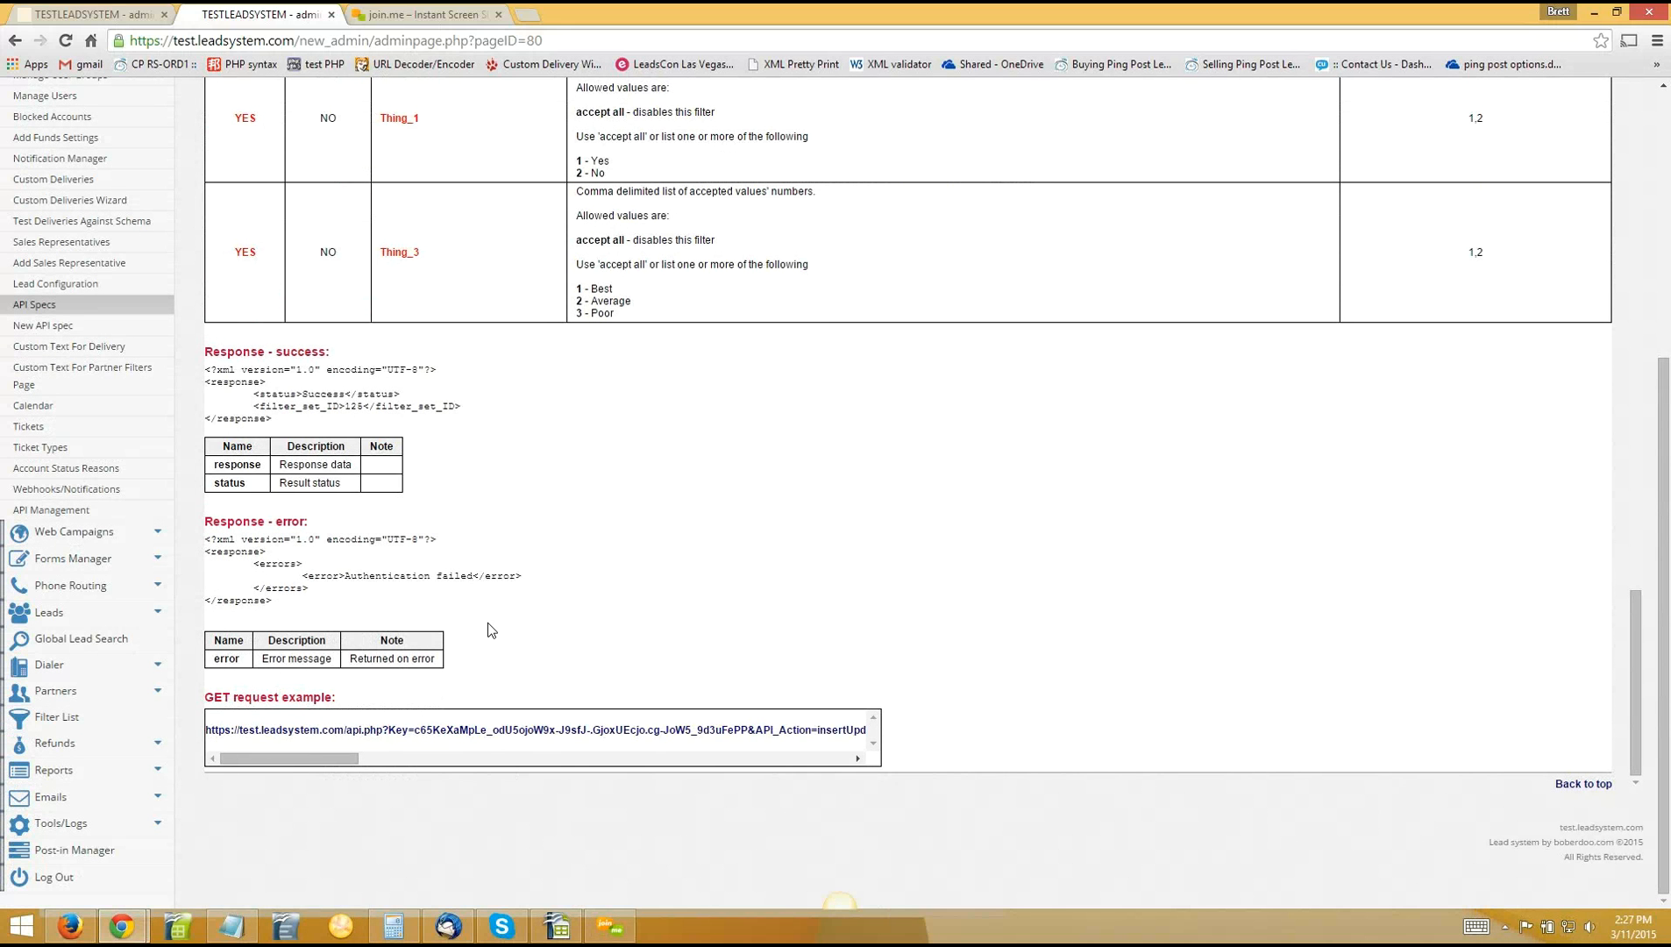
Review the request fields of the Demo Lead Type specification again, highlighting Partner_ID, Filter_Set_ID and Filter_Set_Price
scroll(488, 629, "up", 6)
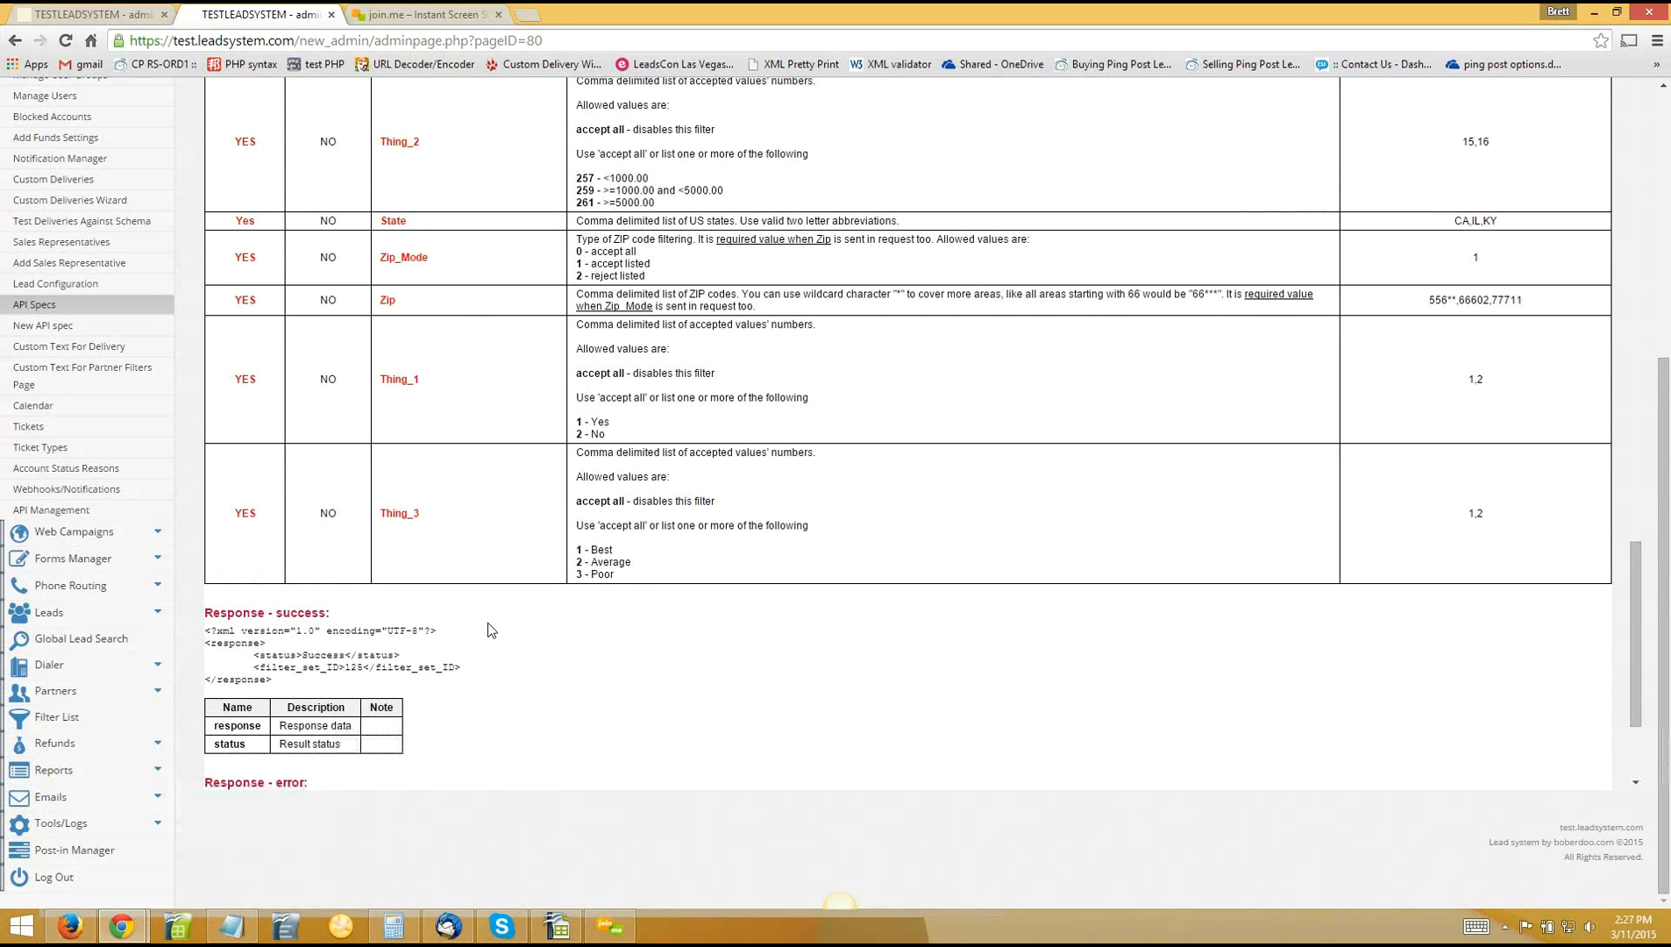
scroll(486, 623, "up", 17)
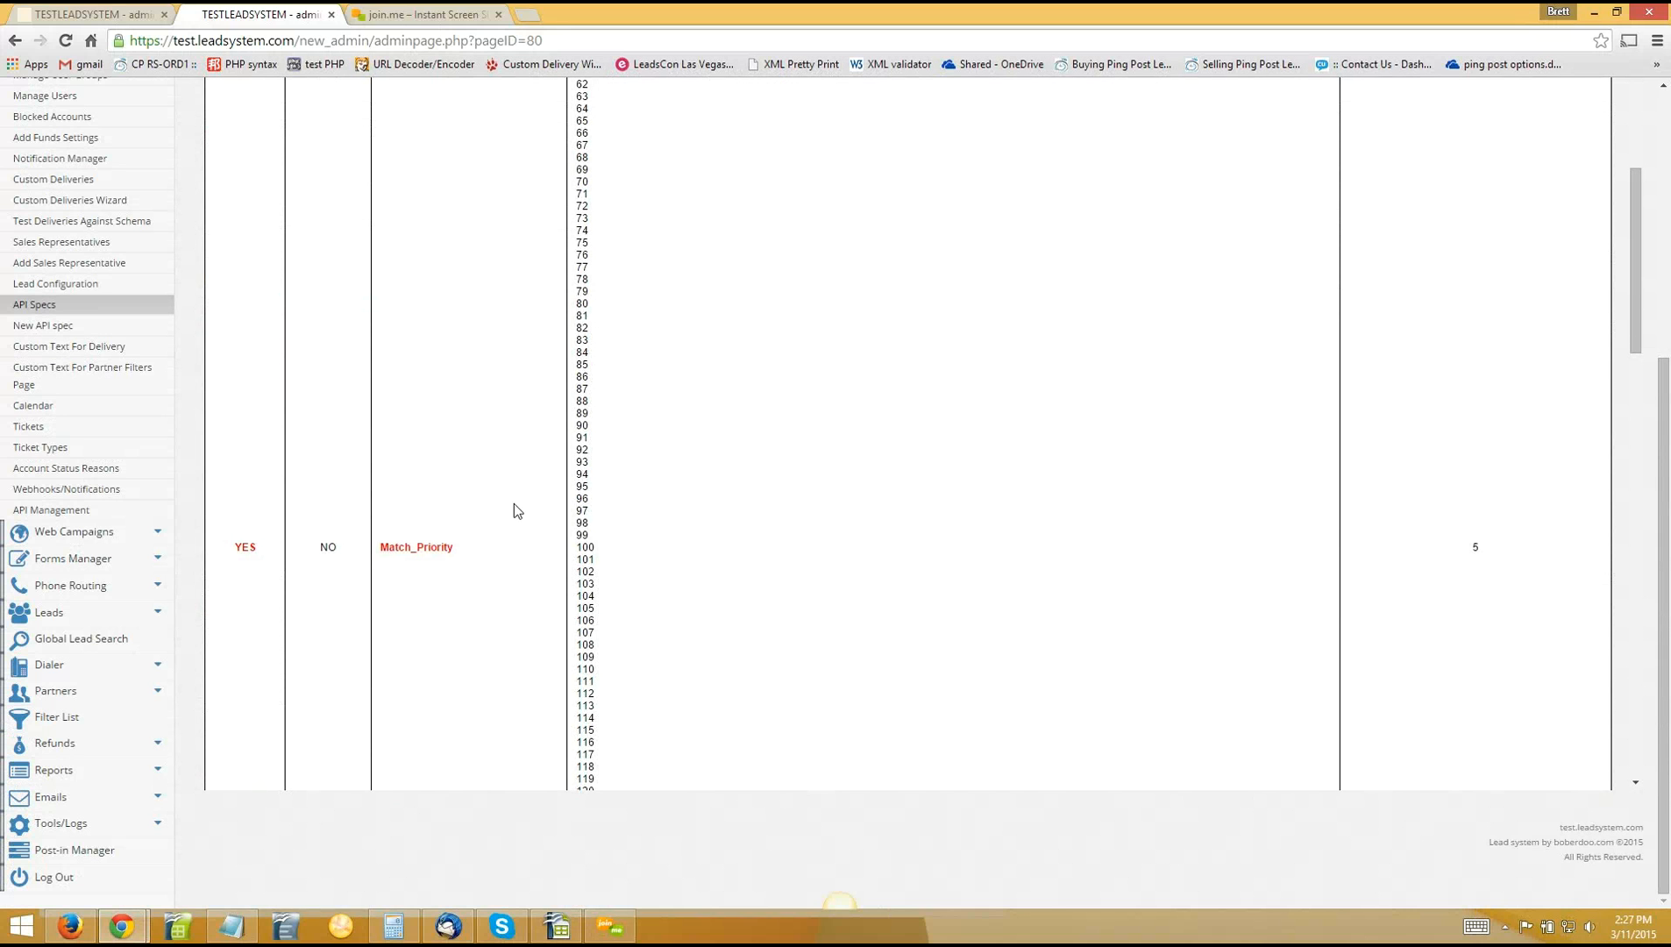
scroll(514, 586, "up", 15)
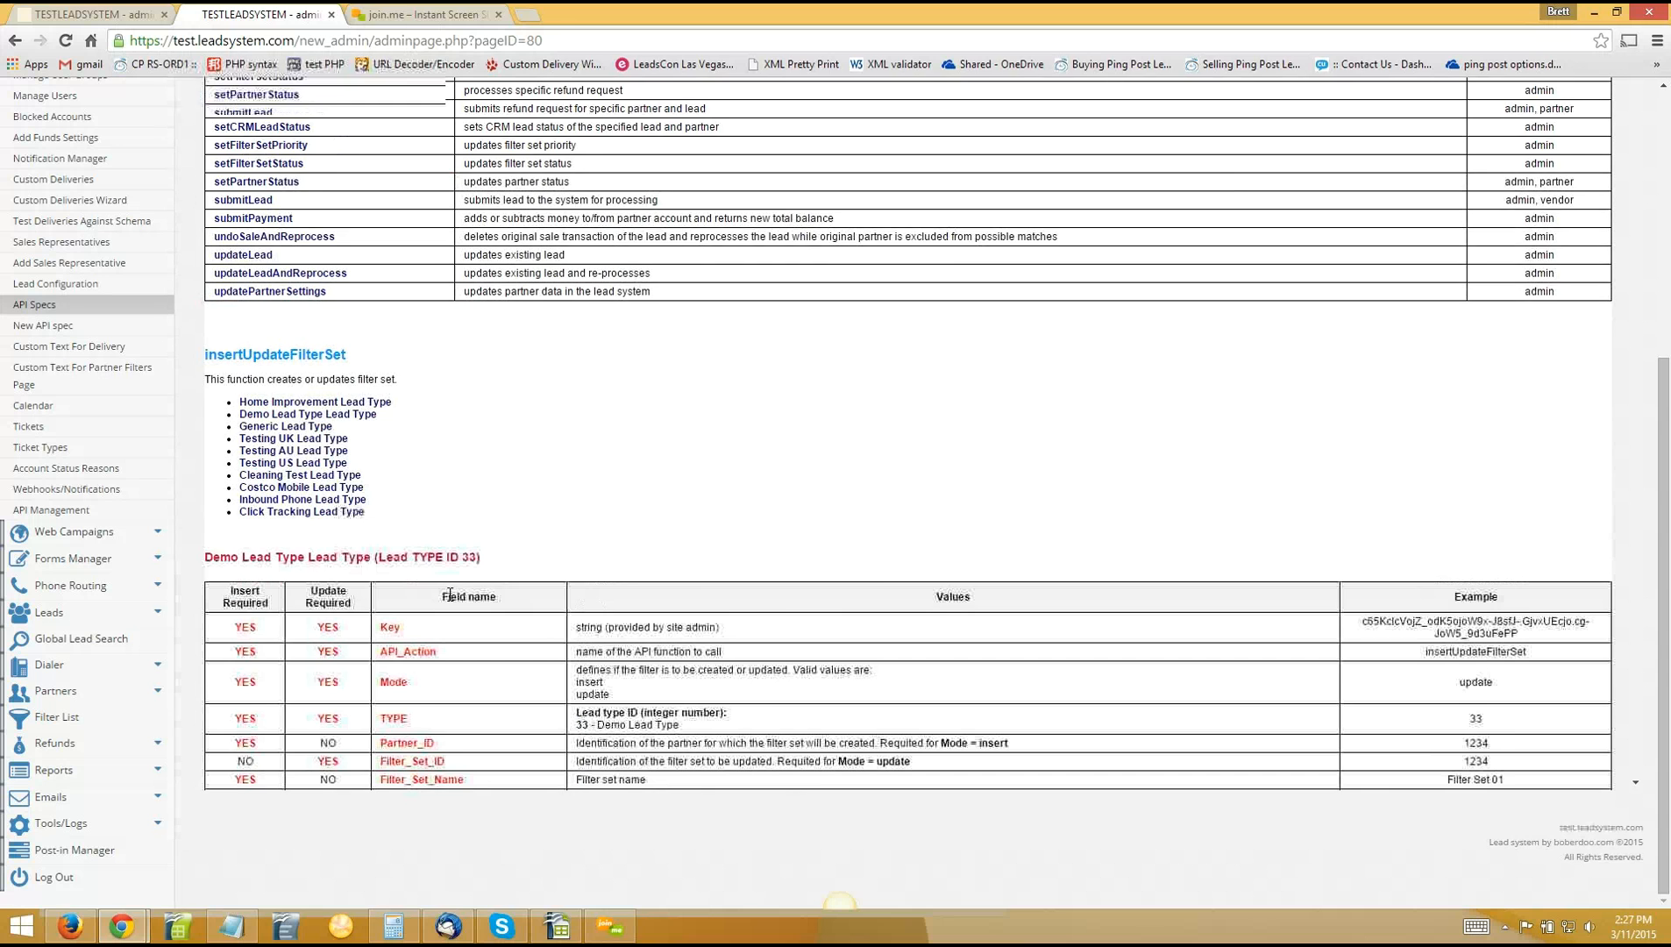
scroll(482, 583, "down", 1)
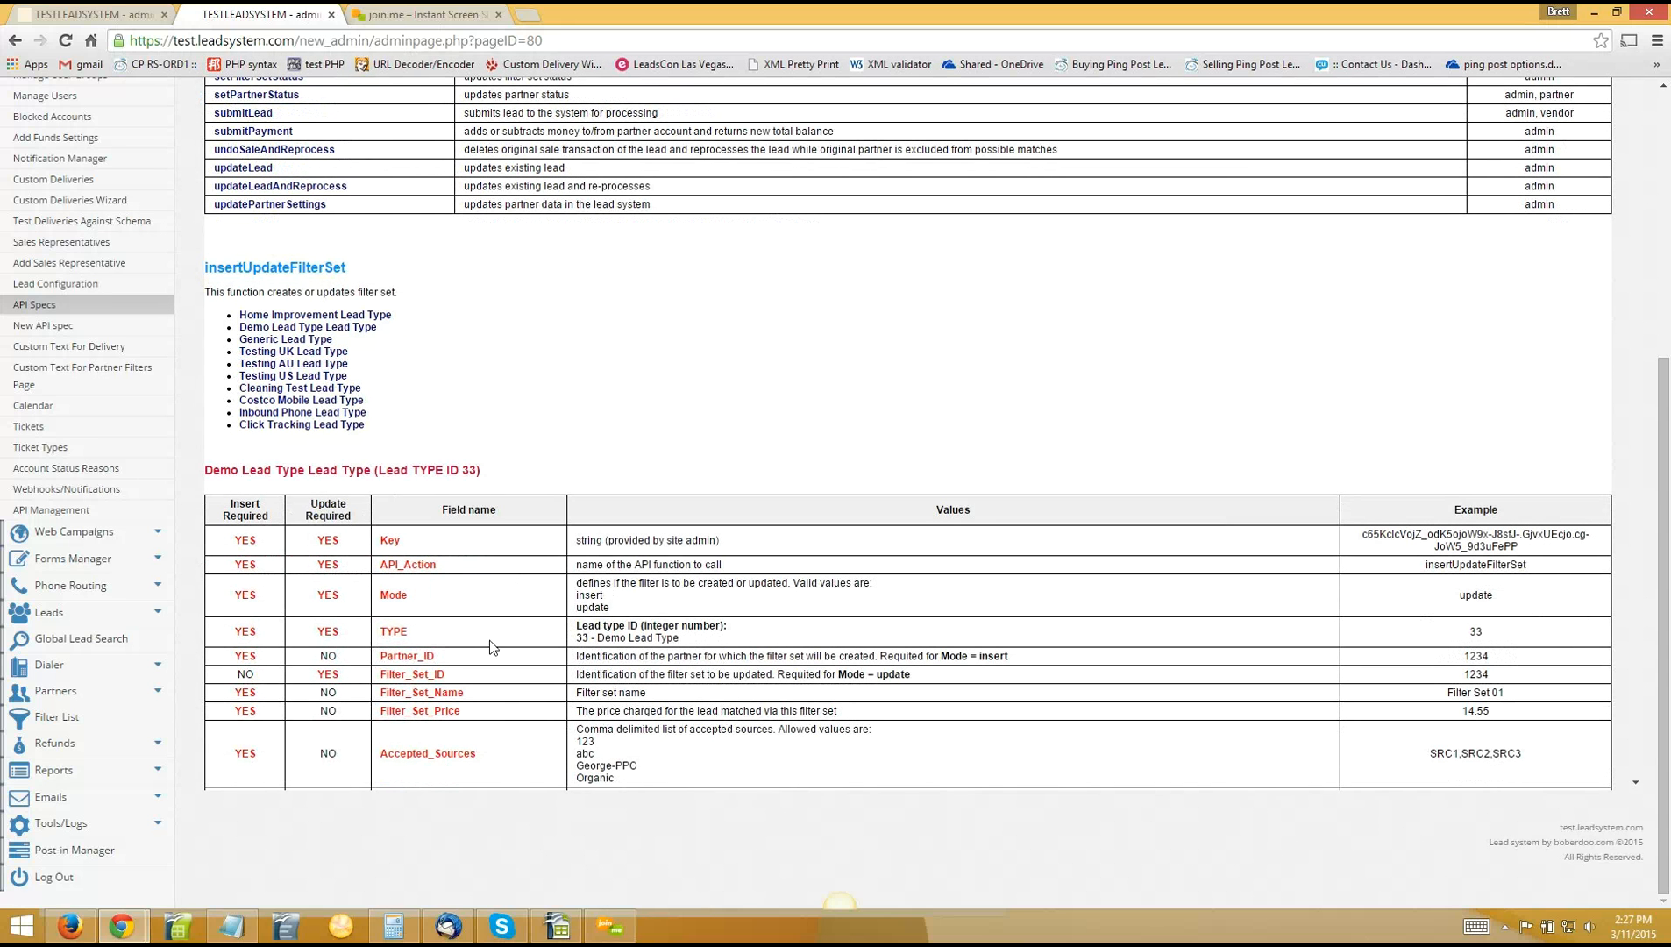
double_click(409, 654)
double_click(413, 674)
double_click(421, 711)
left_click(737, 510)
Reload the API Specification page, then open the linked App Store listing and close it
key("F5")
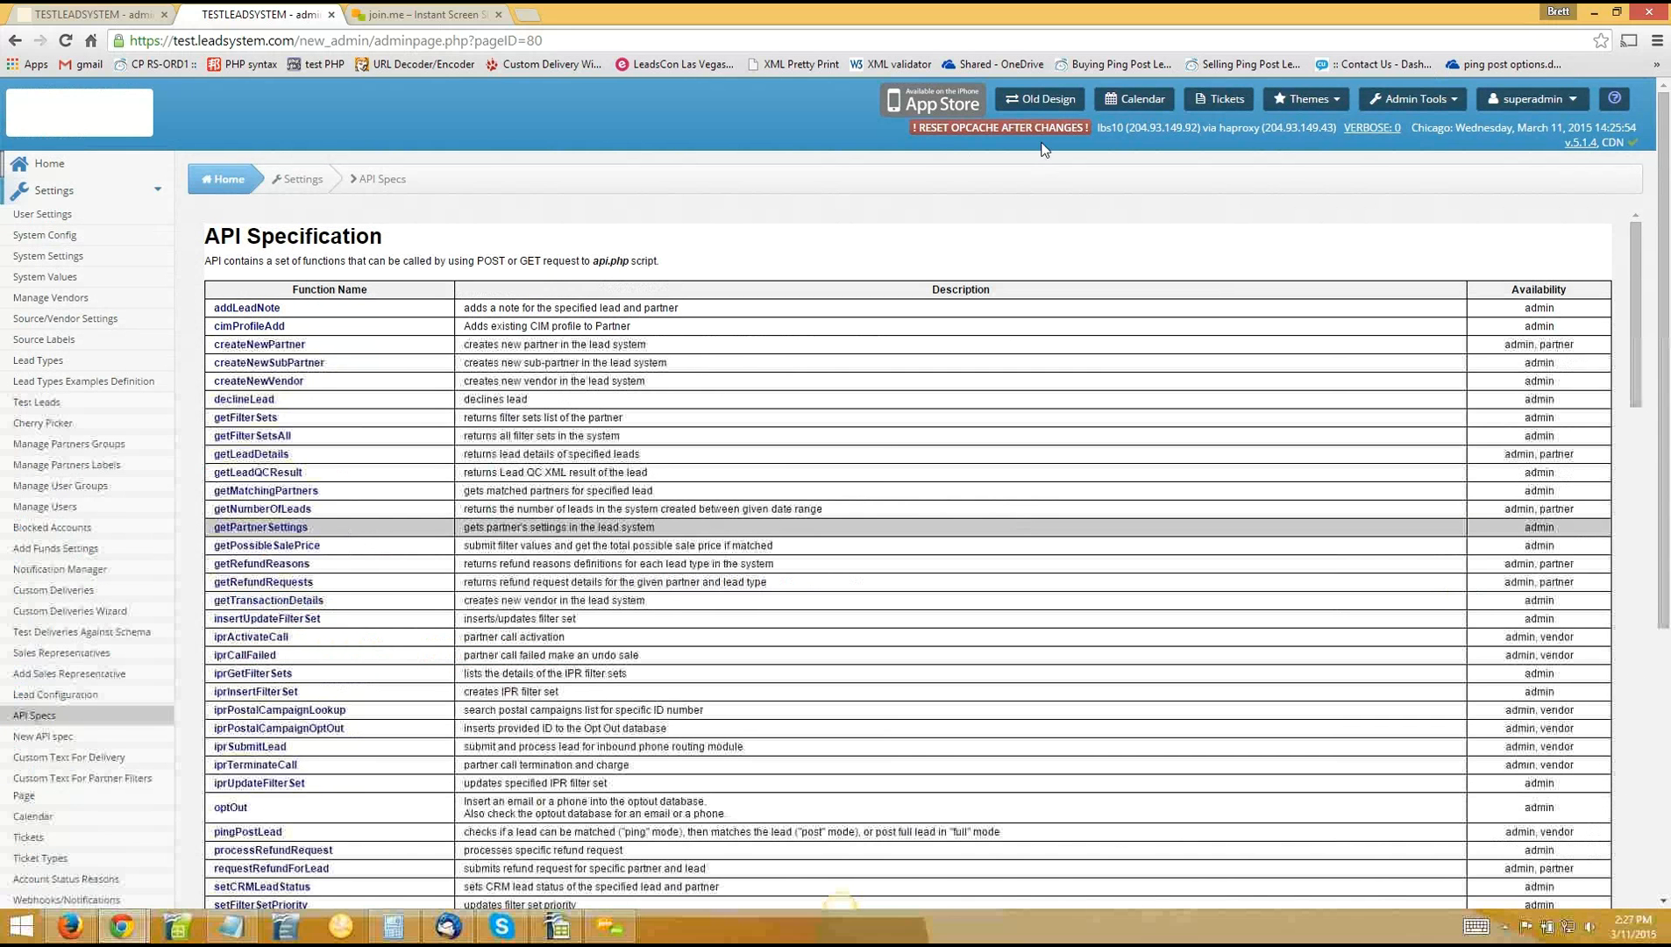
left_click(947, 103)
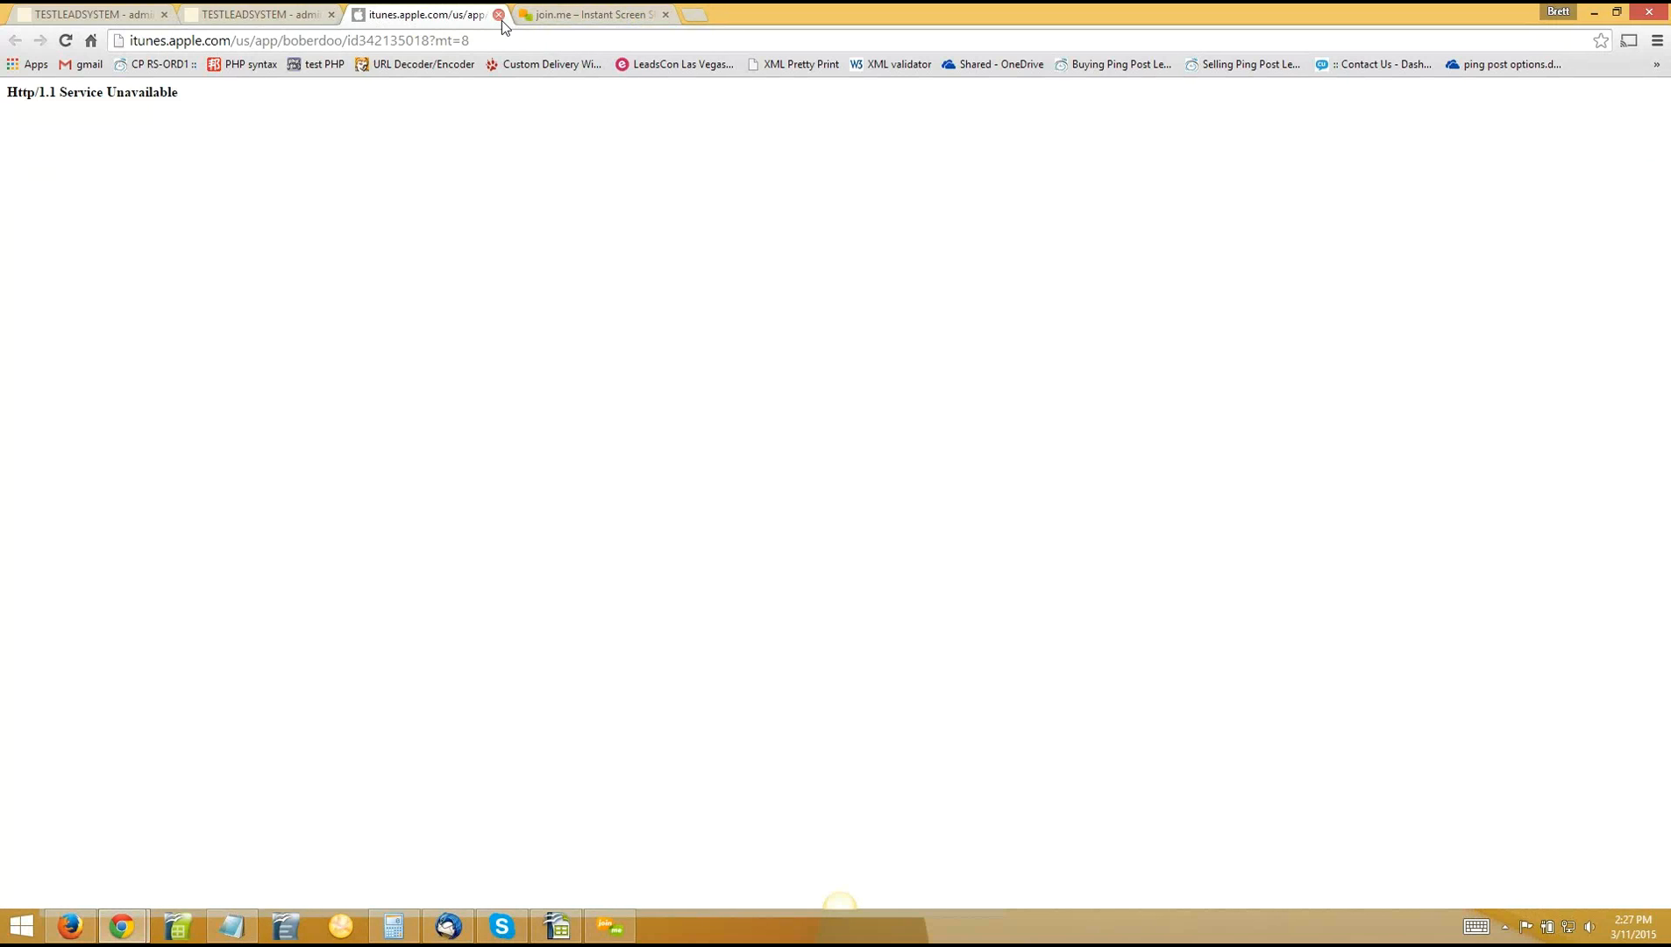
left_click(499, 14)
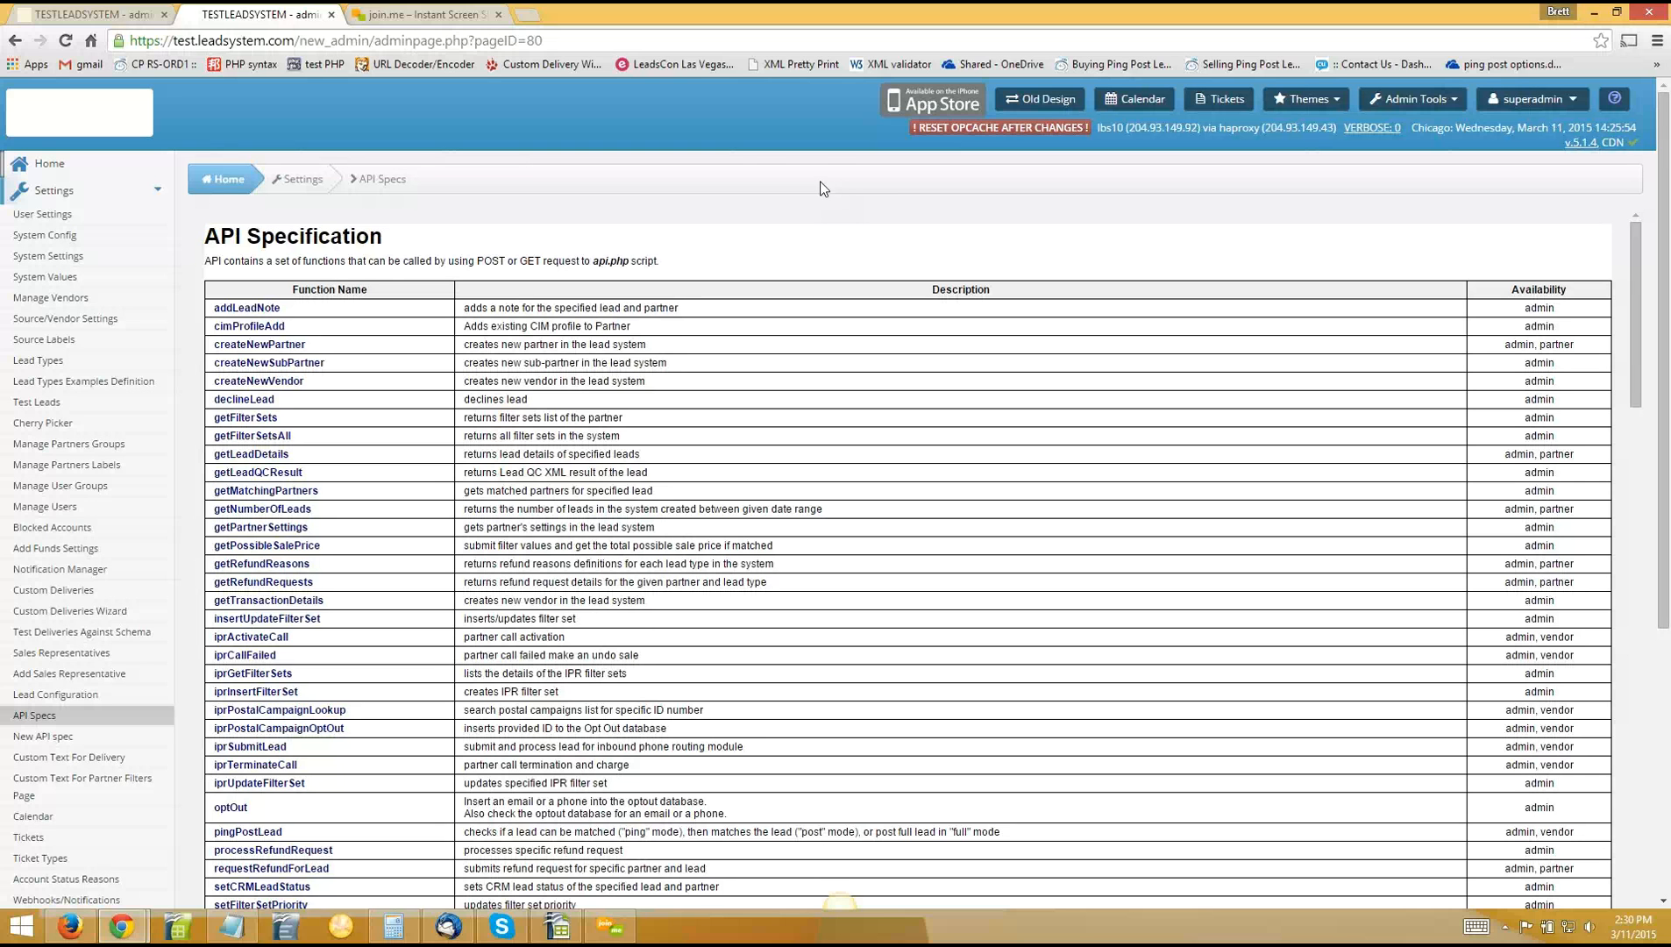
Open the partner accounts list and display the lead filter sets of partner Client5
scroll(85, 537, "down", 5)
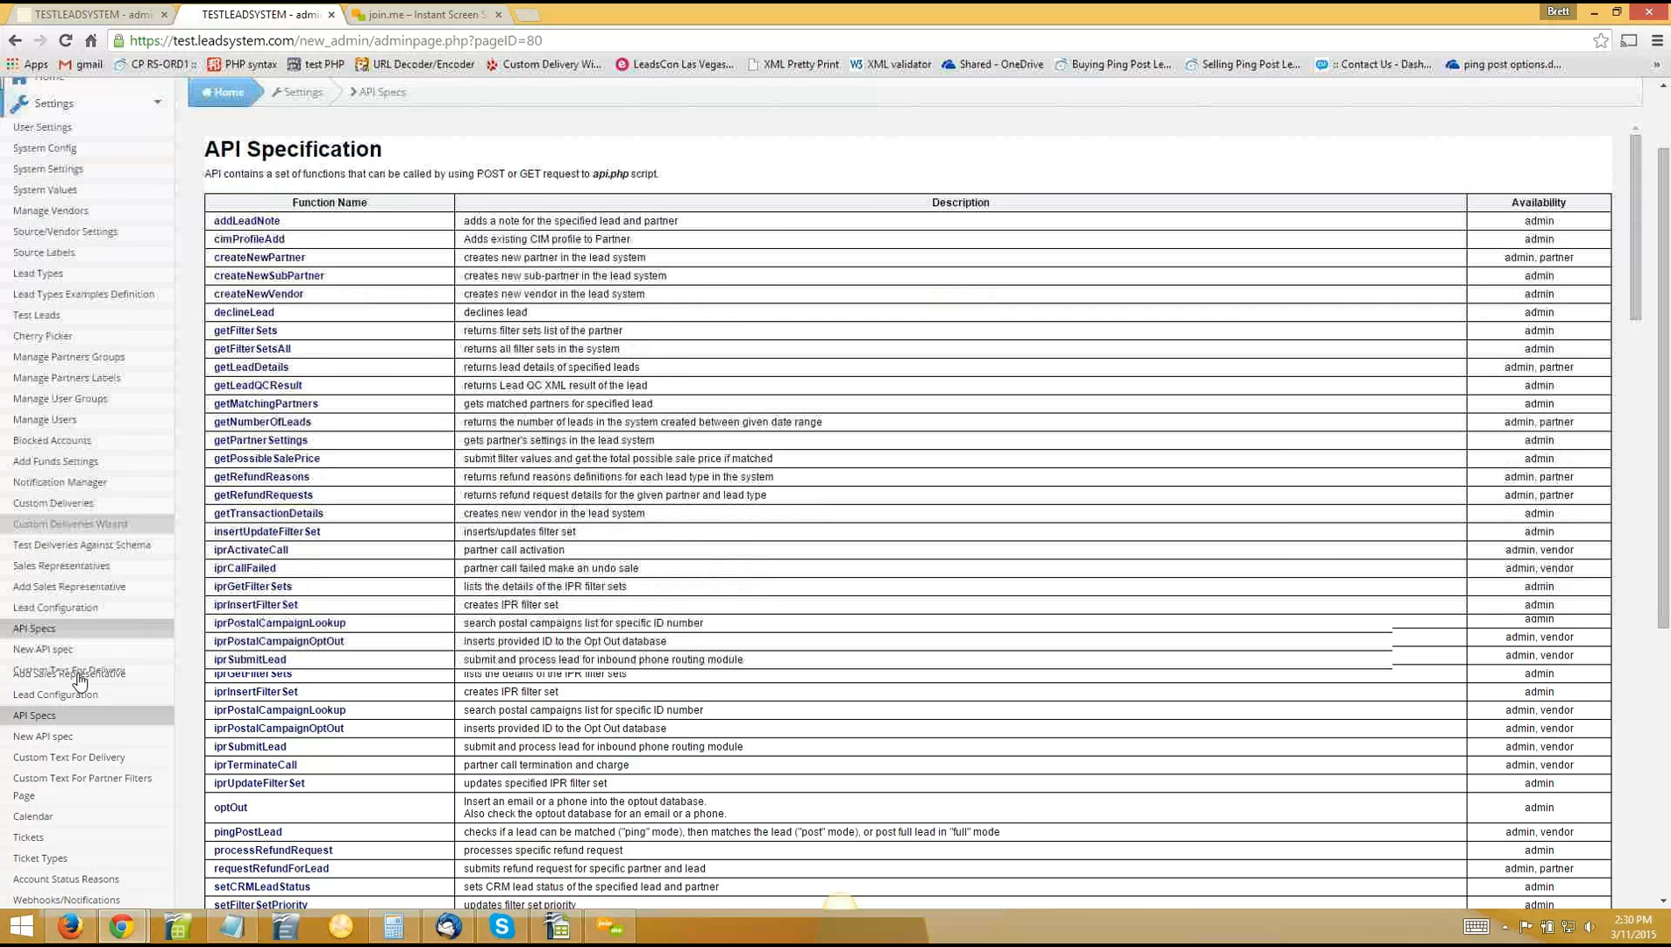
left_click(61, 697)
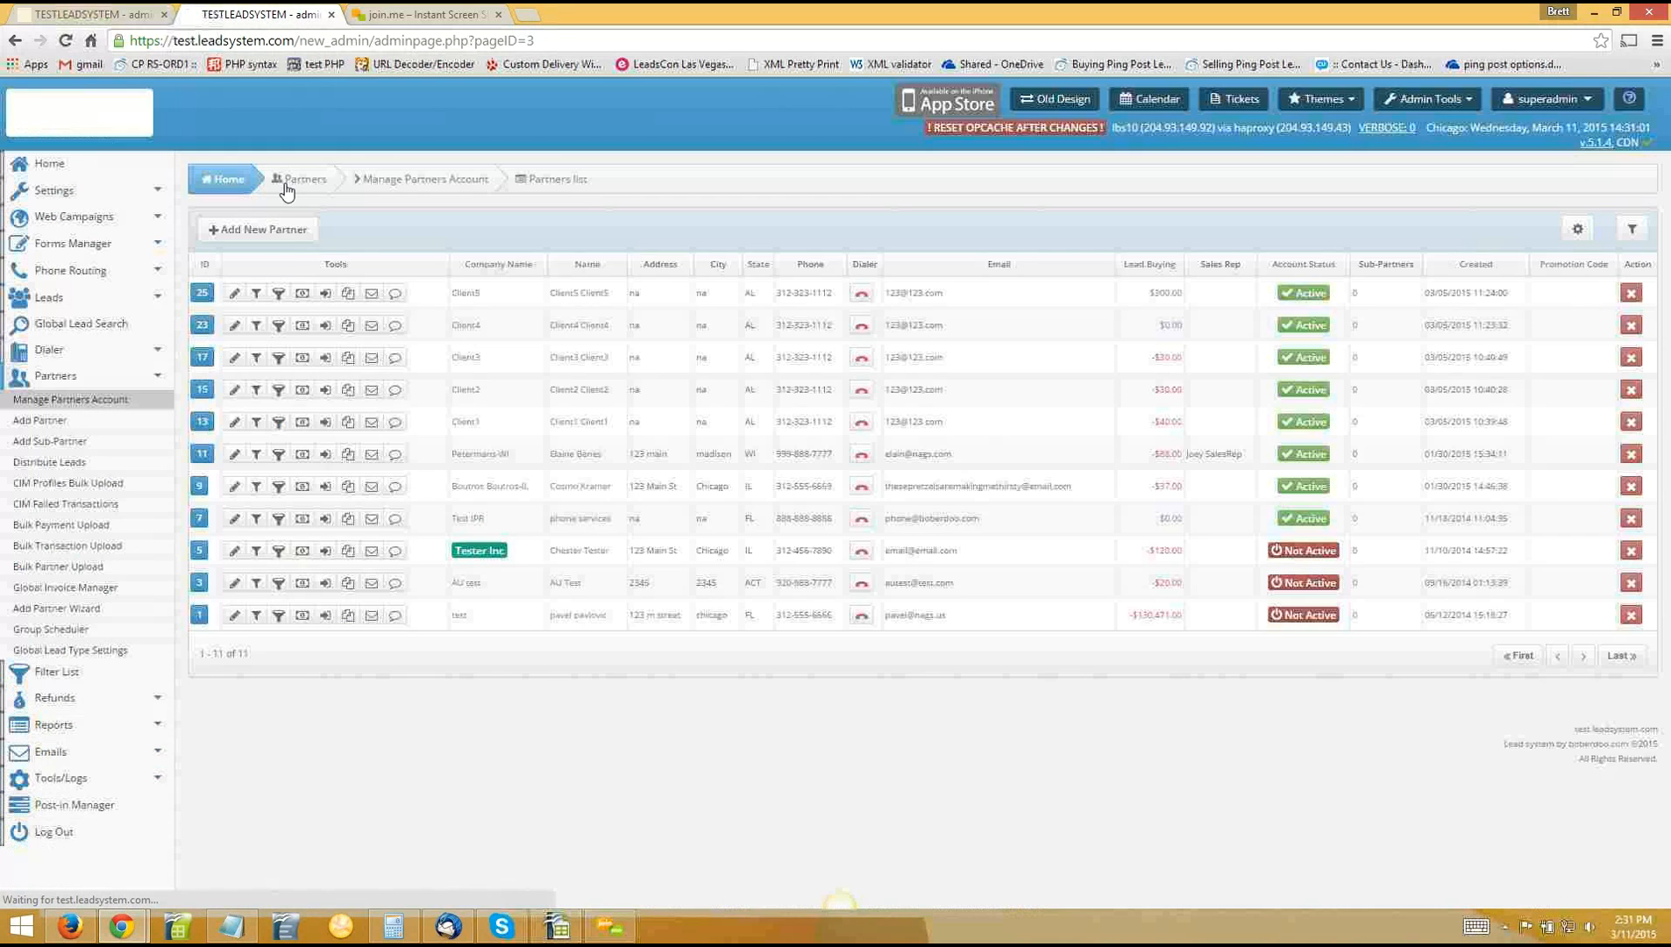
left_click(258, 296)
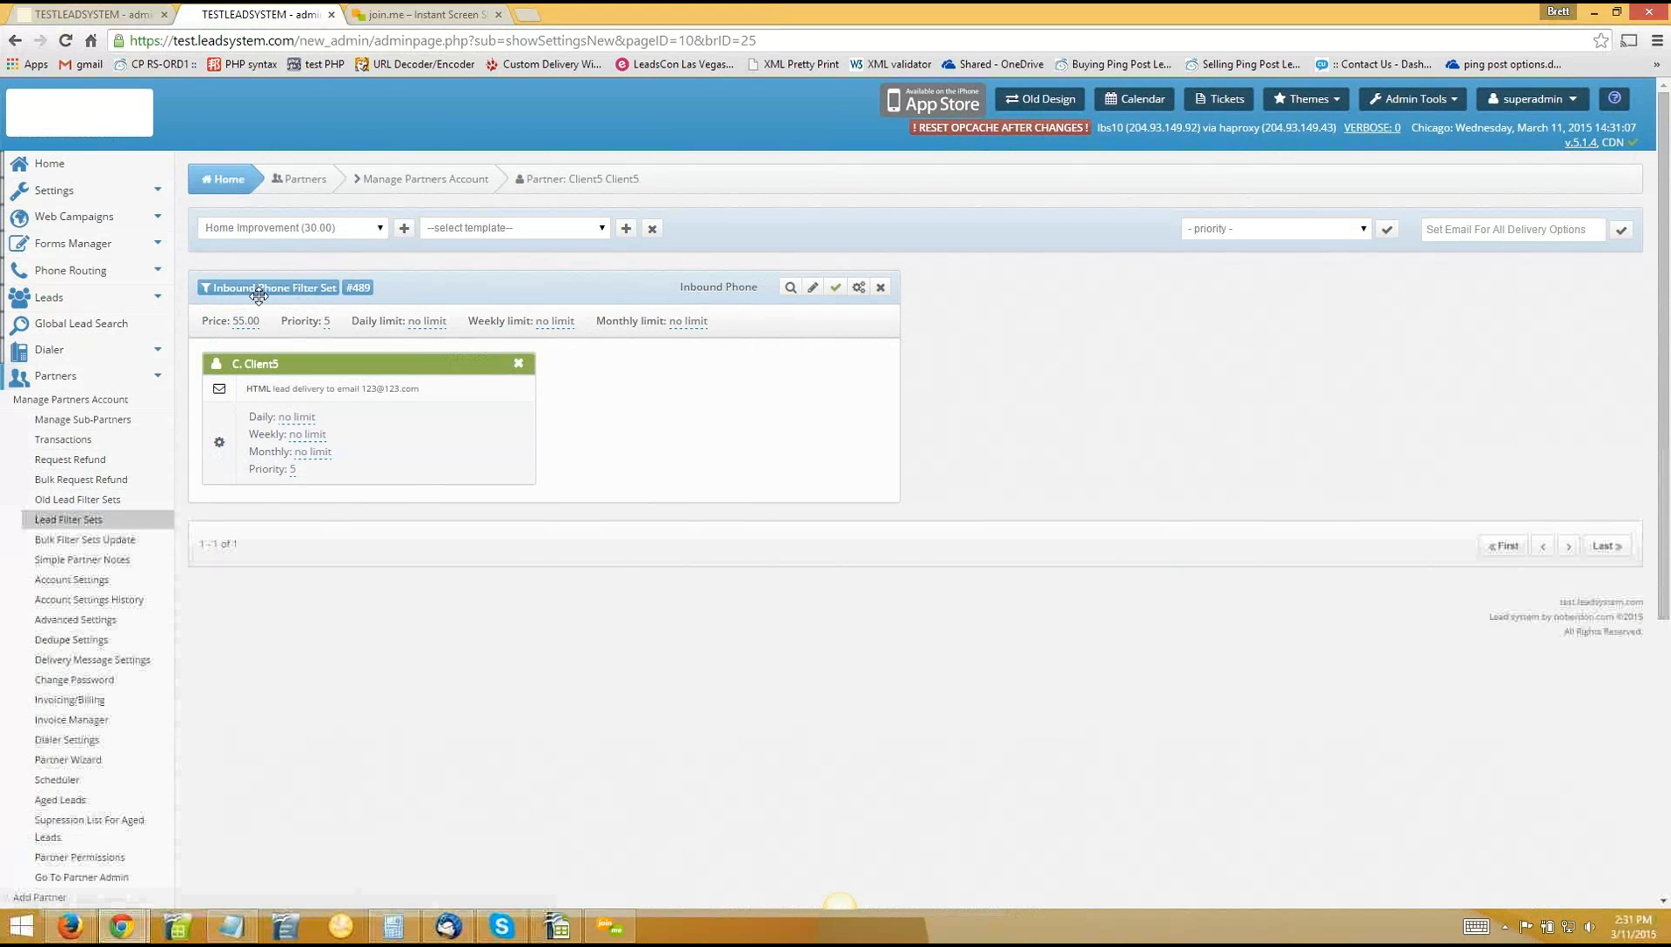
Examine the available priority levels of Client5's Inbound Phone Filter Set and close the settings without choosing one
left_click(326, 322)
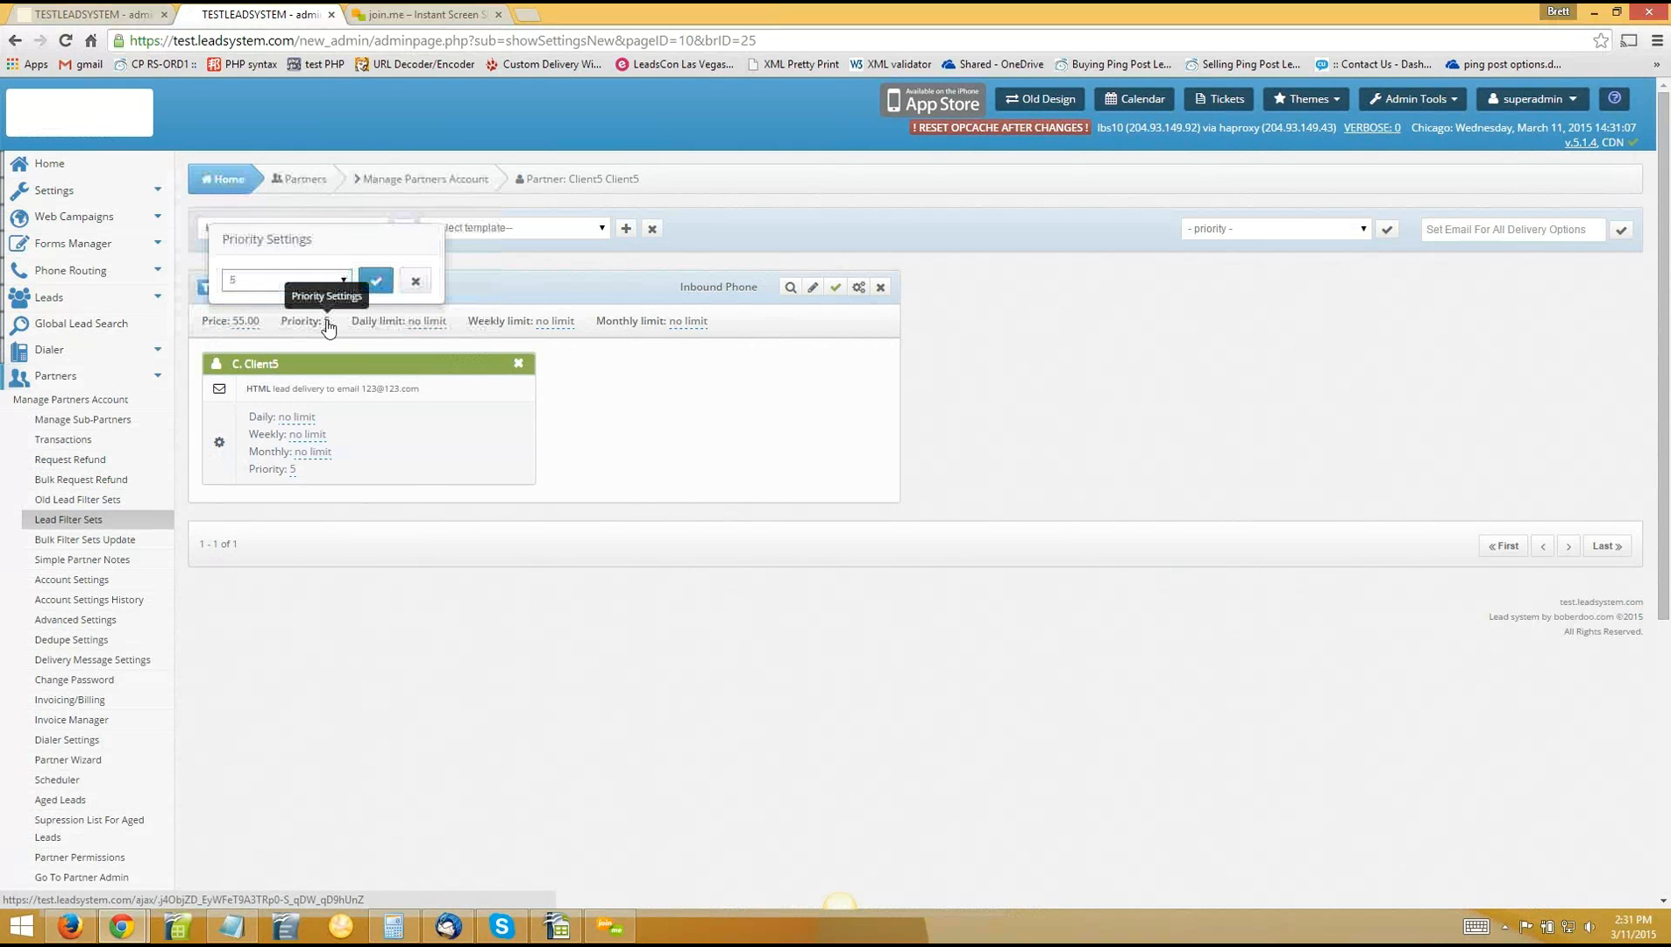
left_click(333, 280)
scroll(275, 508, "down", 3)
scroll(274, 508, "down", 20)
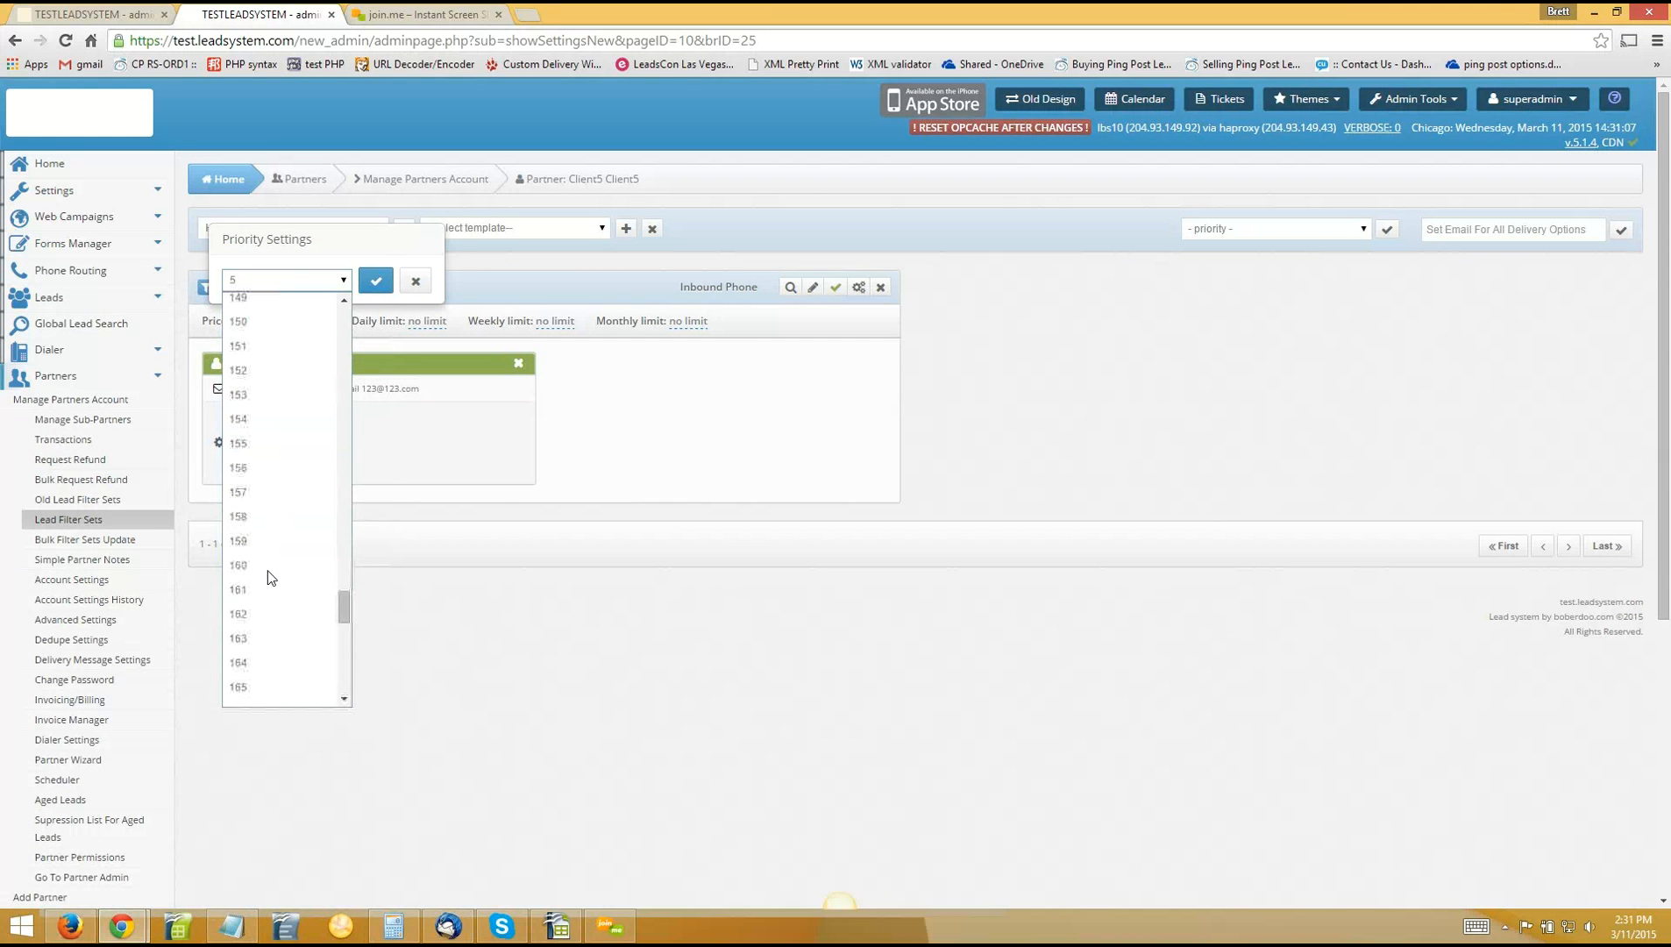
scroll(268, 576, "up", 20)
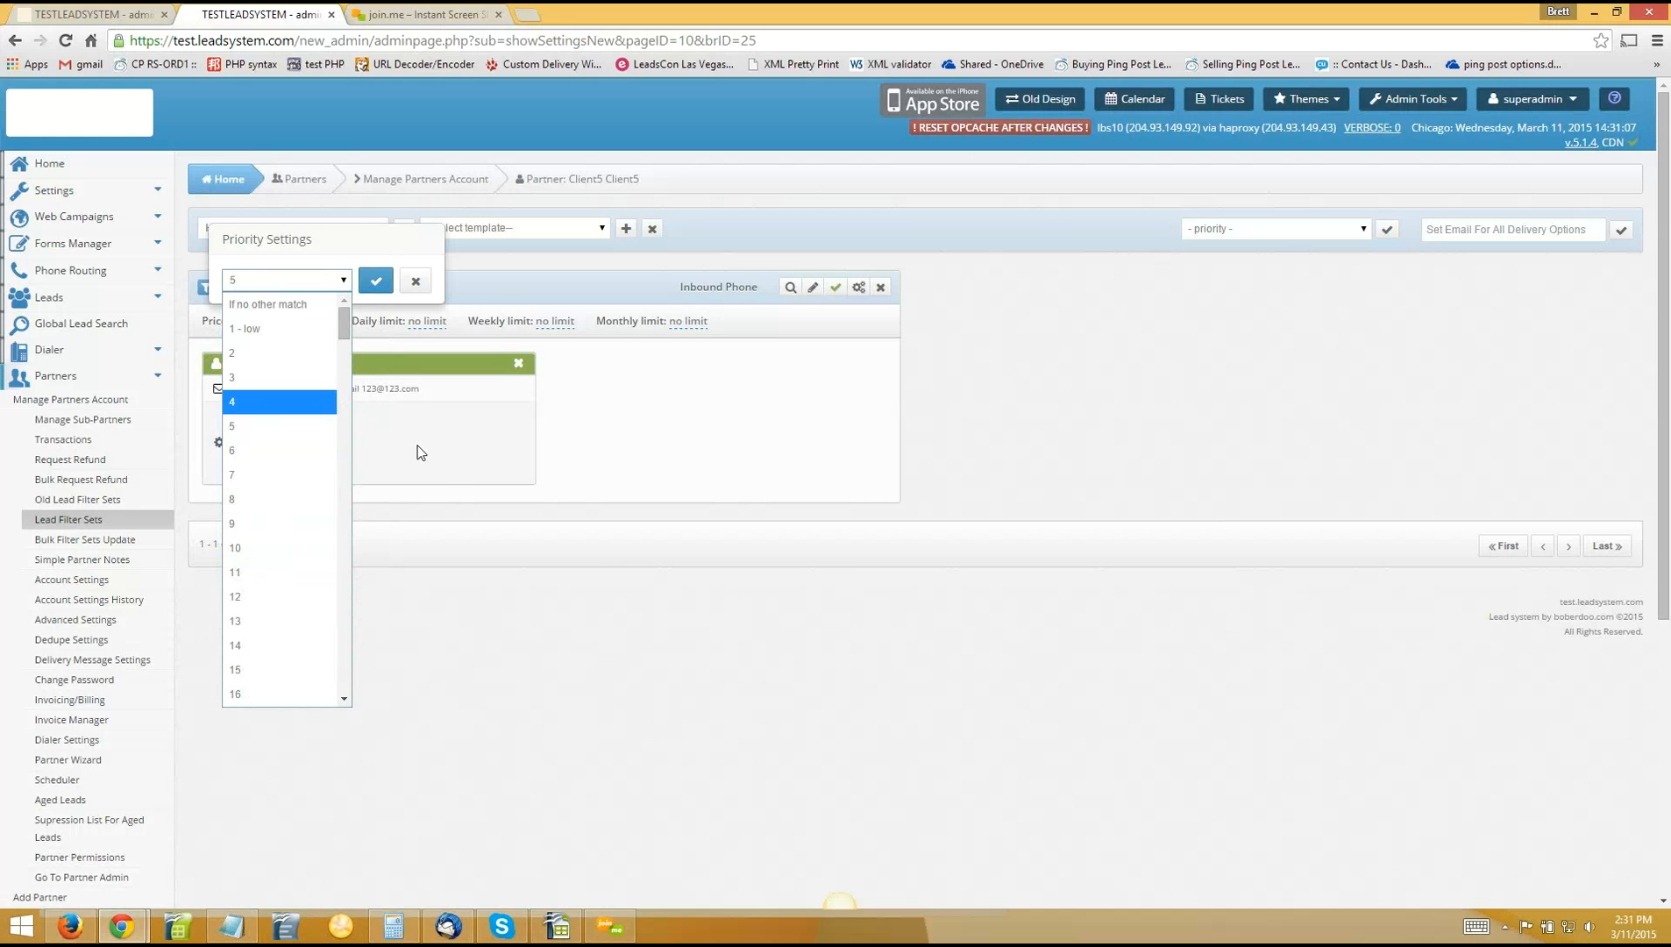
left_click(417, 282)
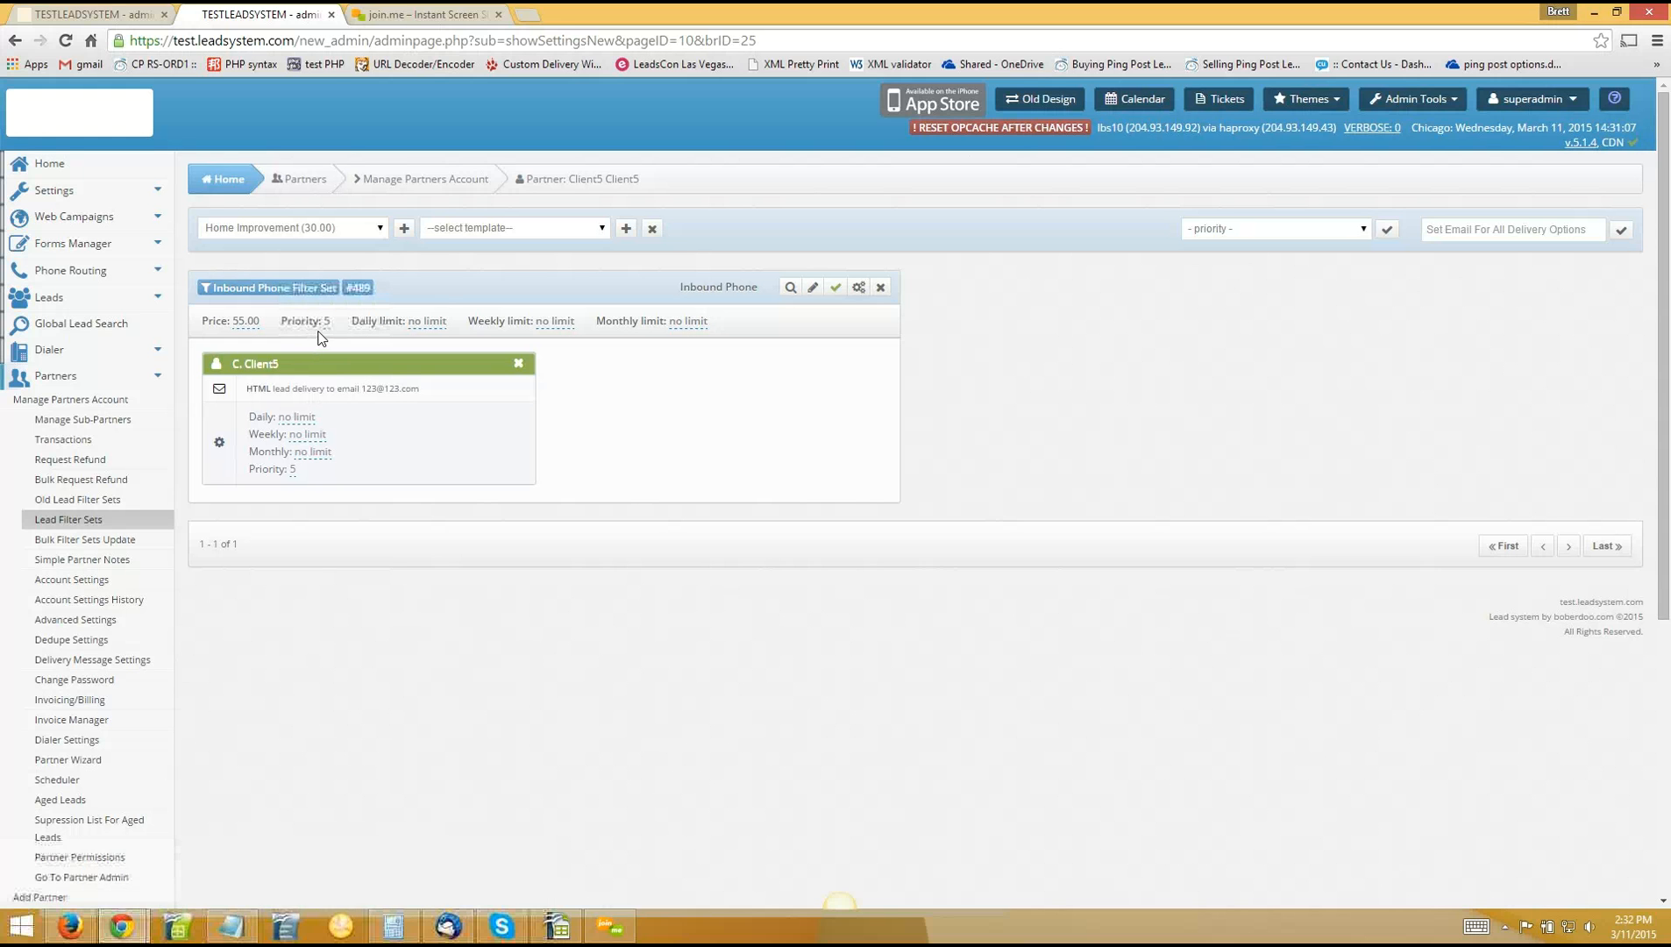
left_click(326, 325)
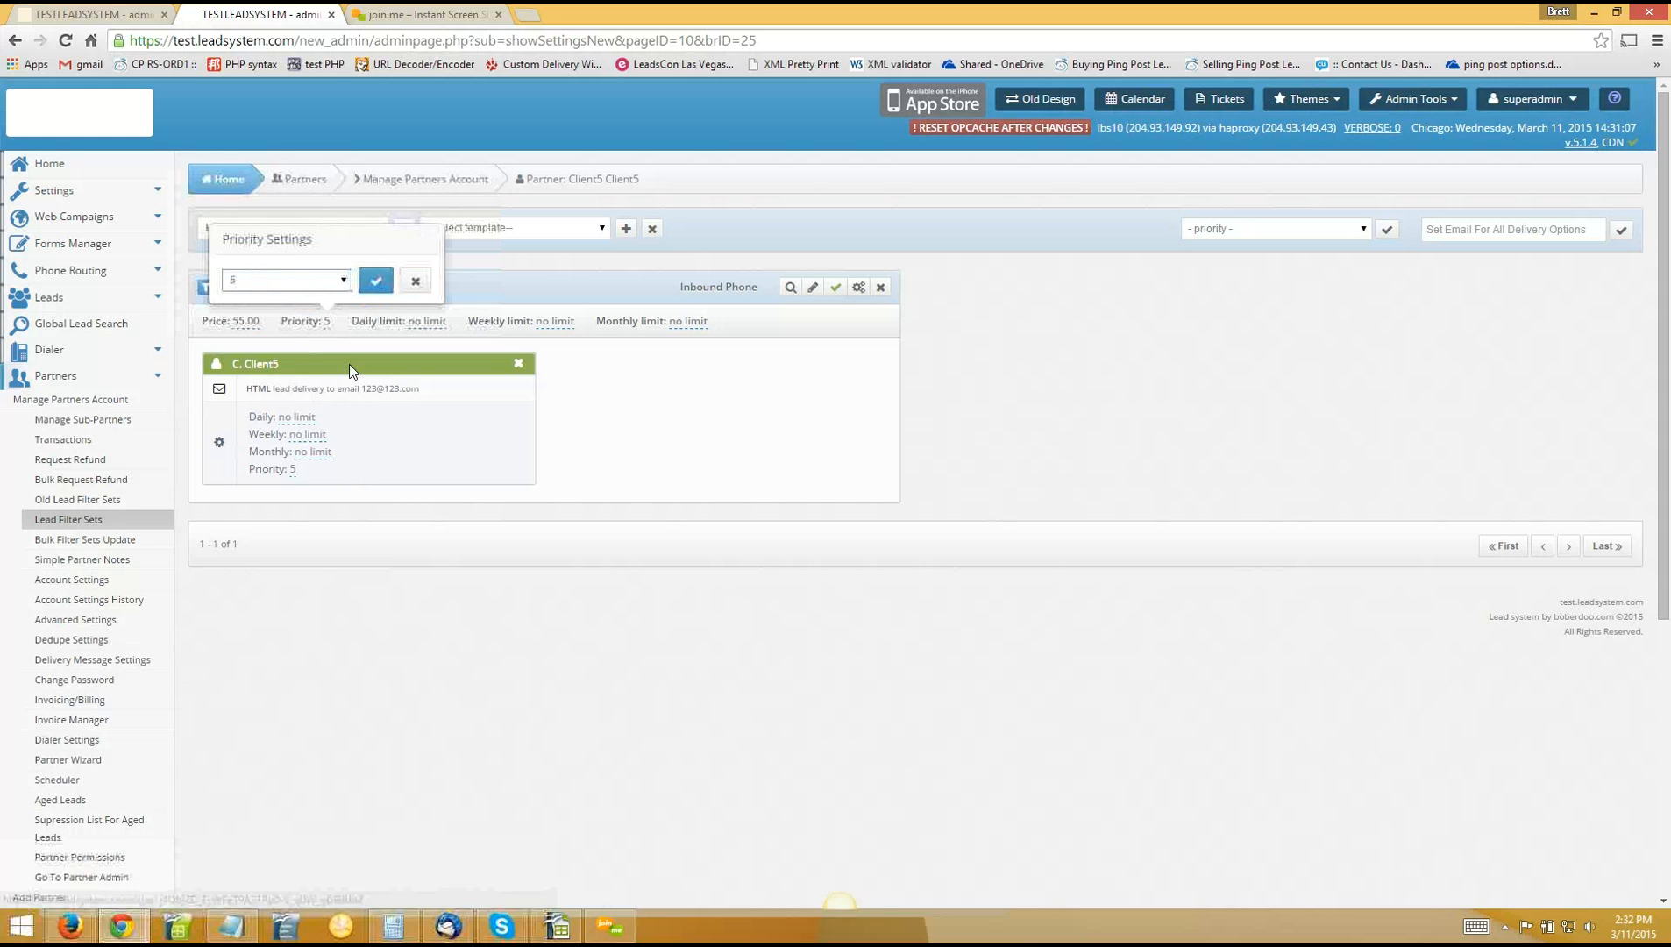
left_click(316, 283)
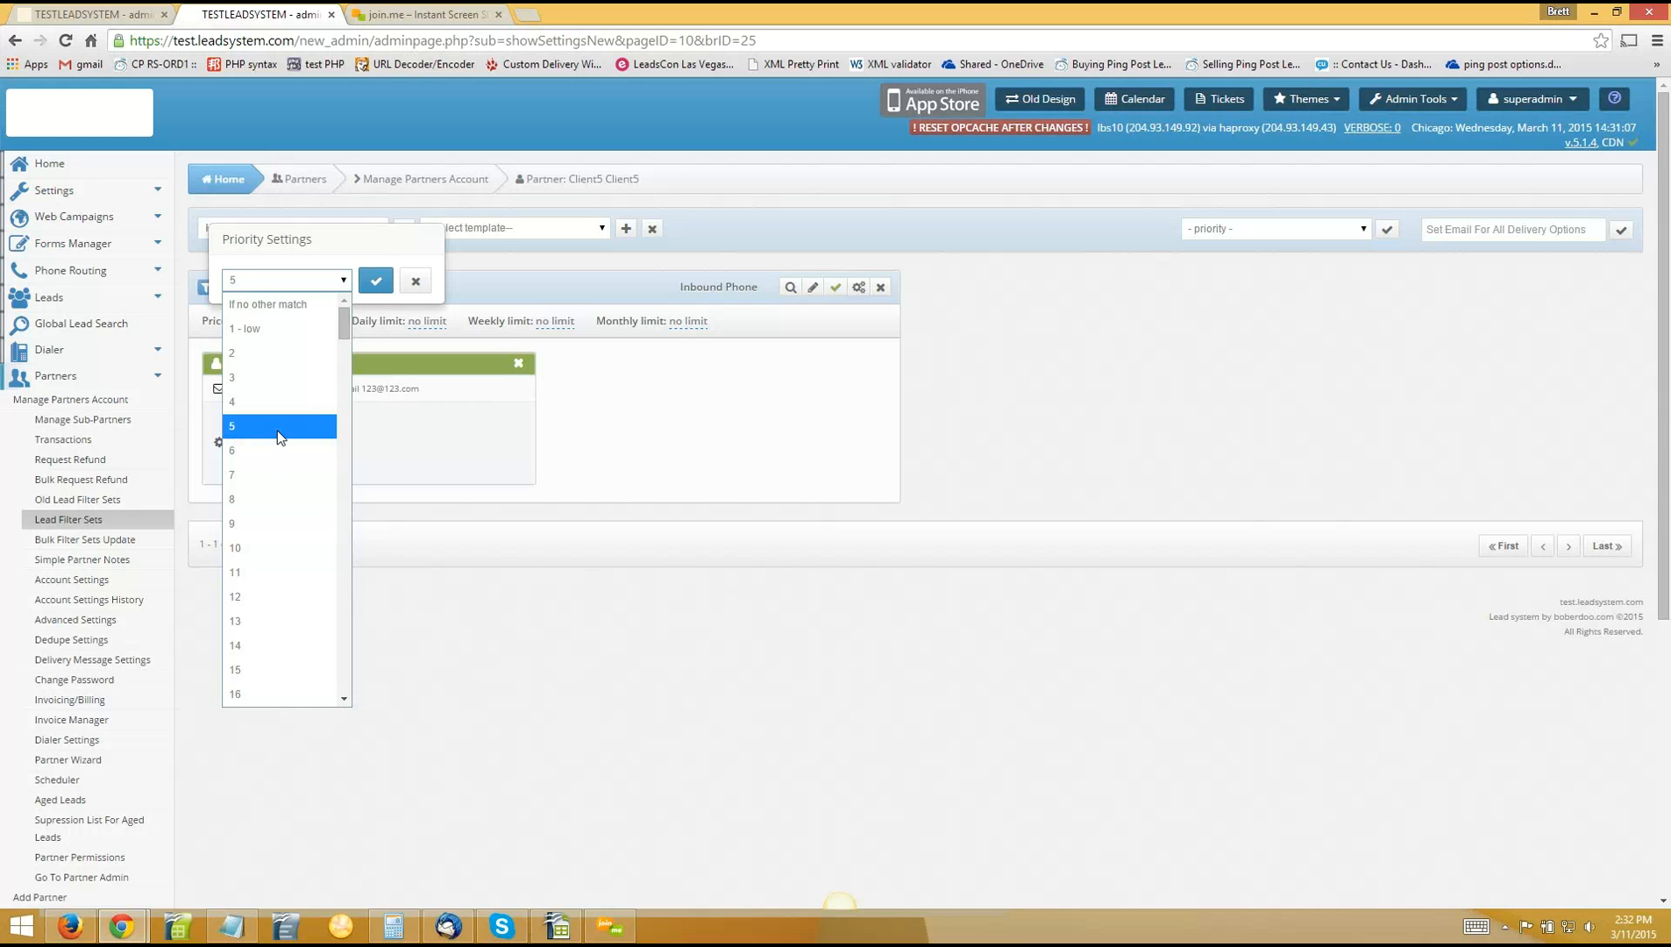
left_click(462, 595)
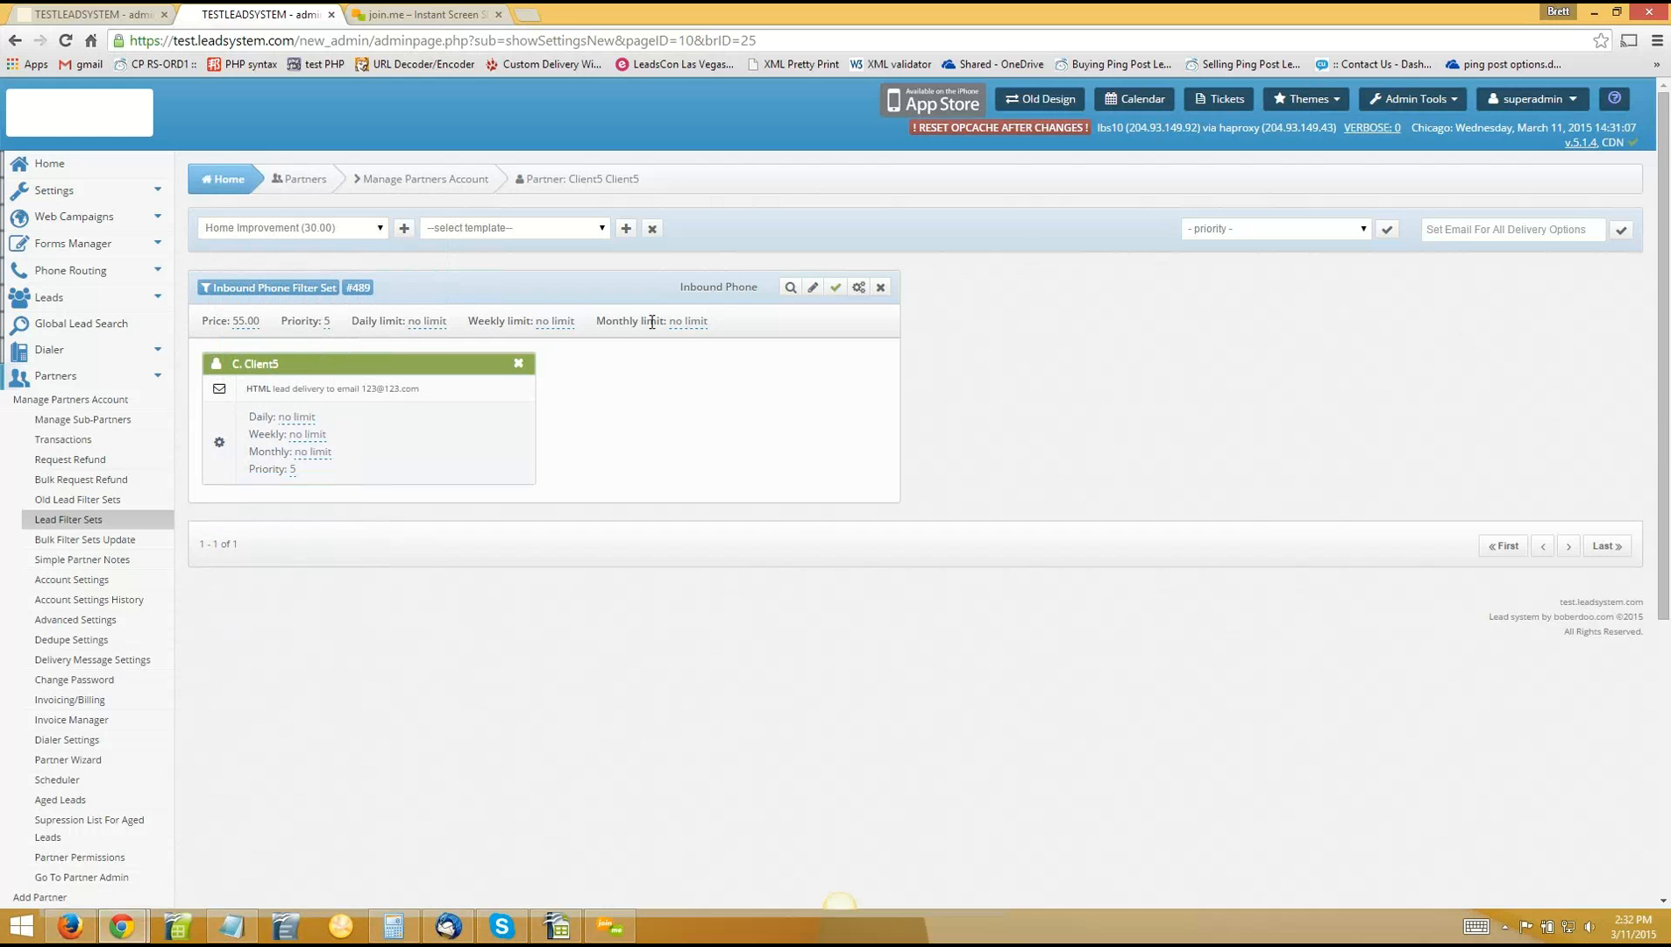
Examine the daily lead limit choices of the Inbound Phone Filter Set and cancel the selection
left_click(429, 322)
left_click(386, 280)
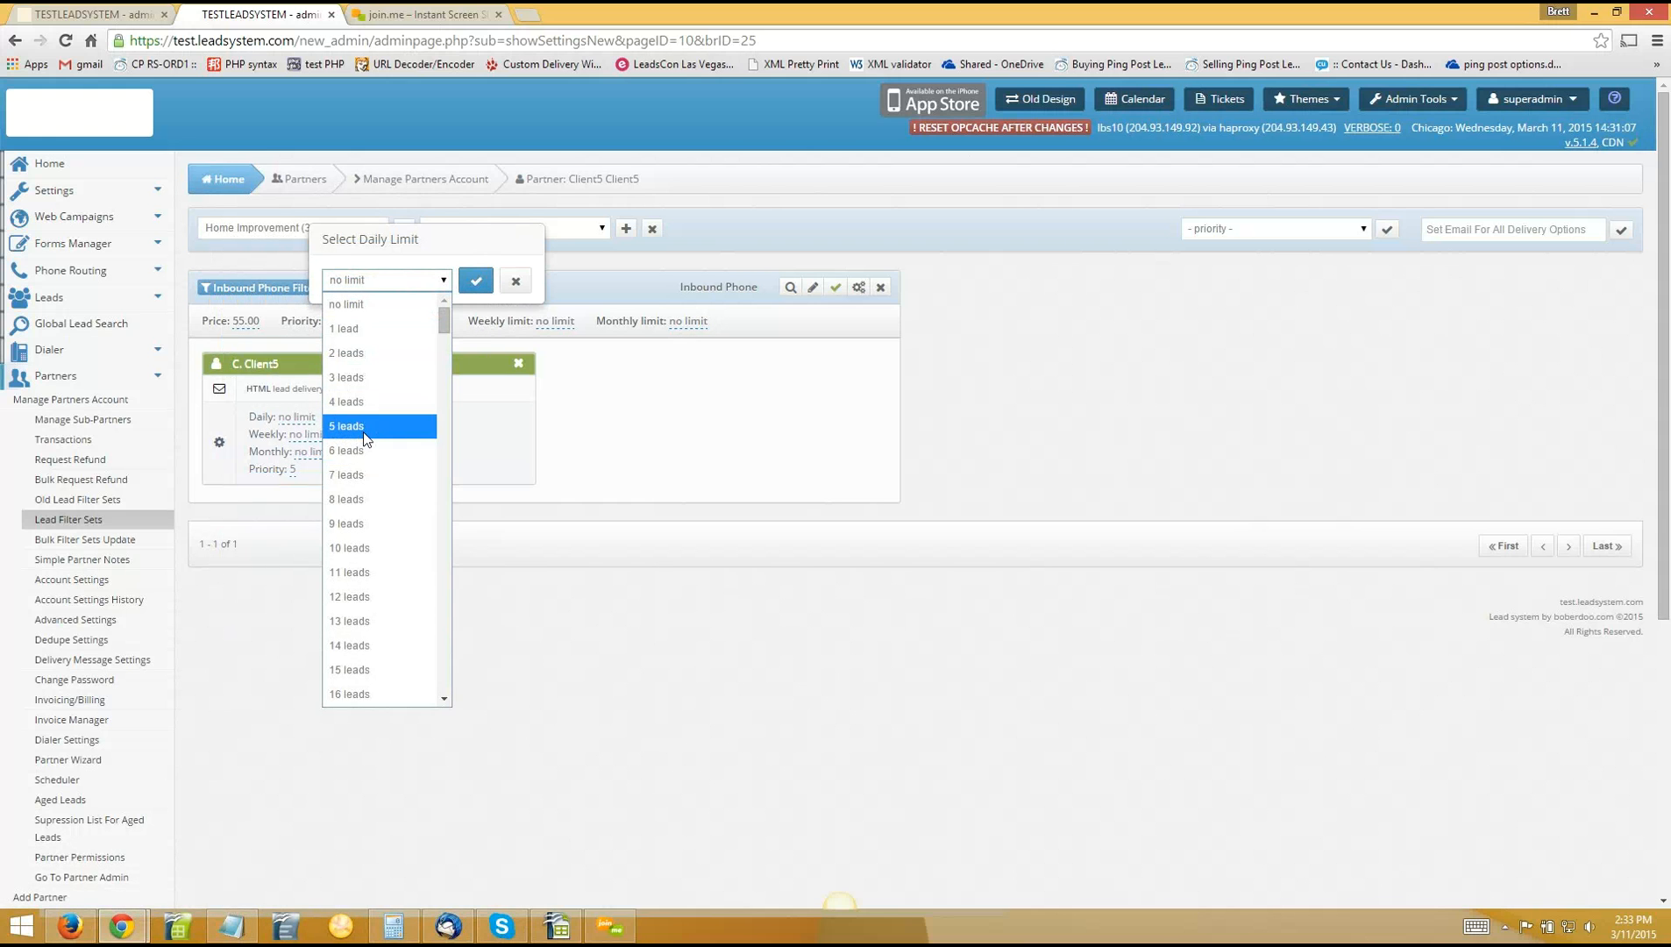
left_click(521, 671)
left_click(515, 278)
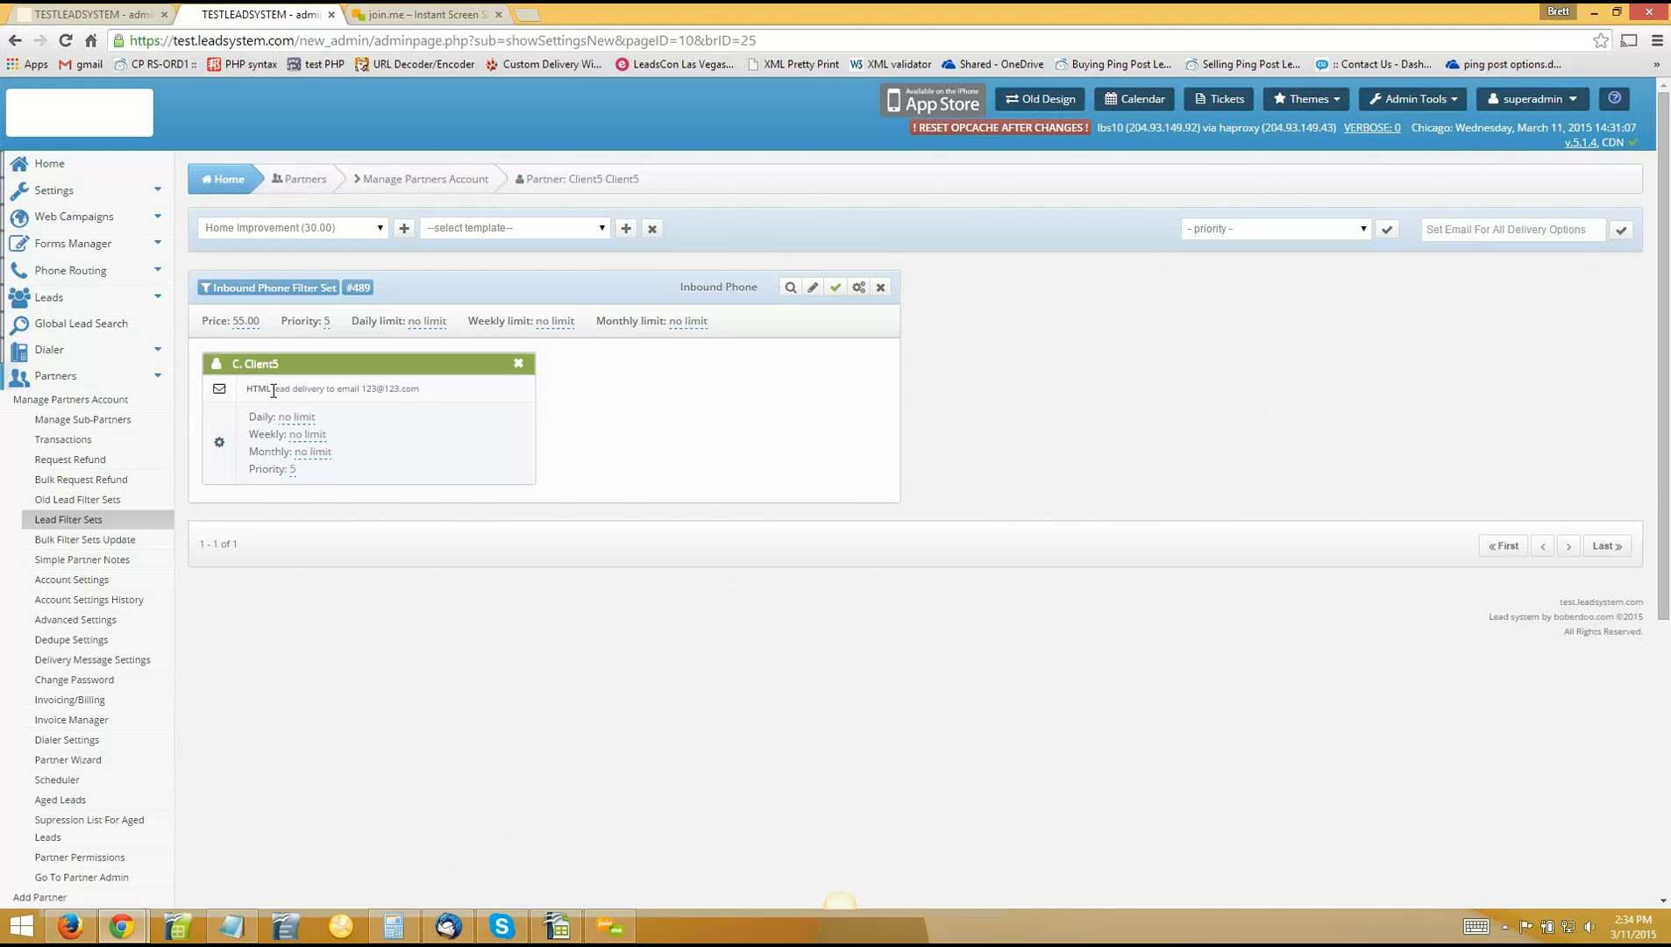
Open the delivery options setup for Client5 and check its delivery email and subject fields
left_click(223, 392)
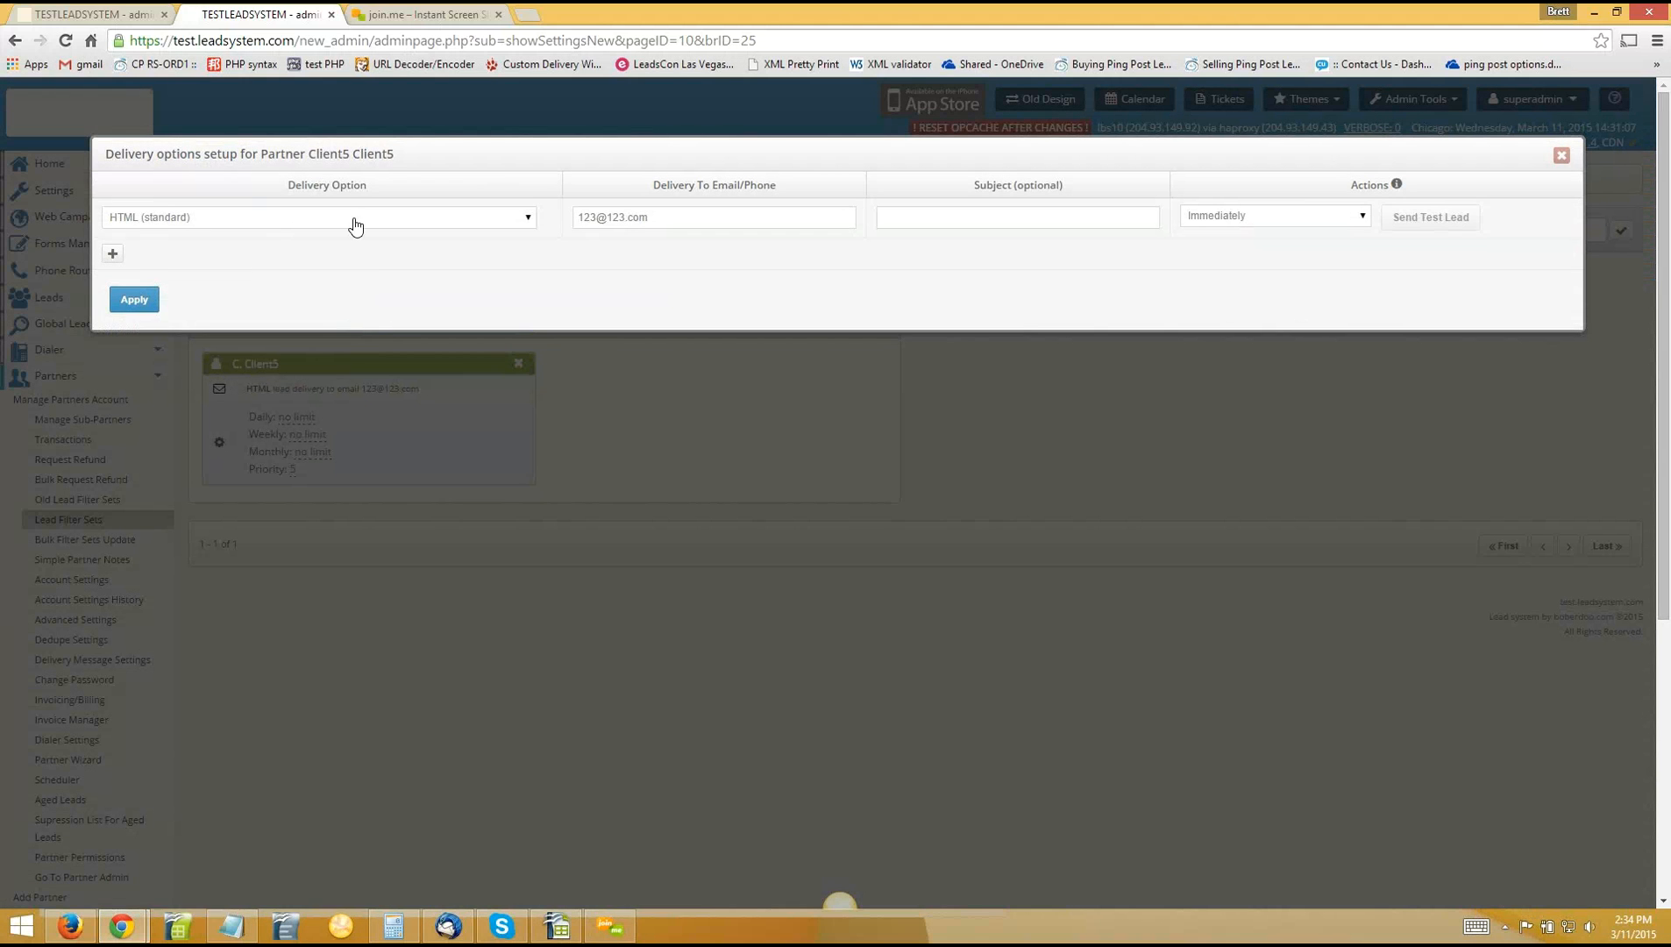
double_click(839, 223)
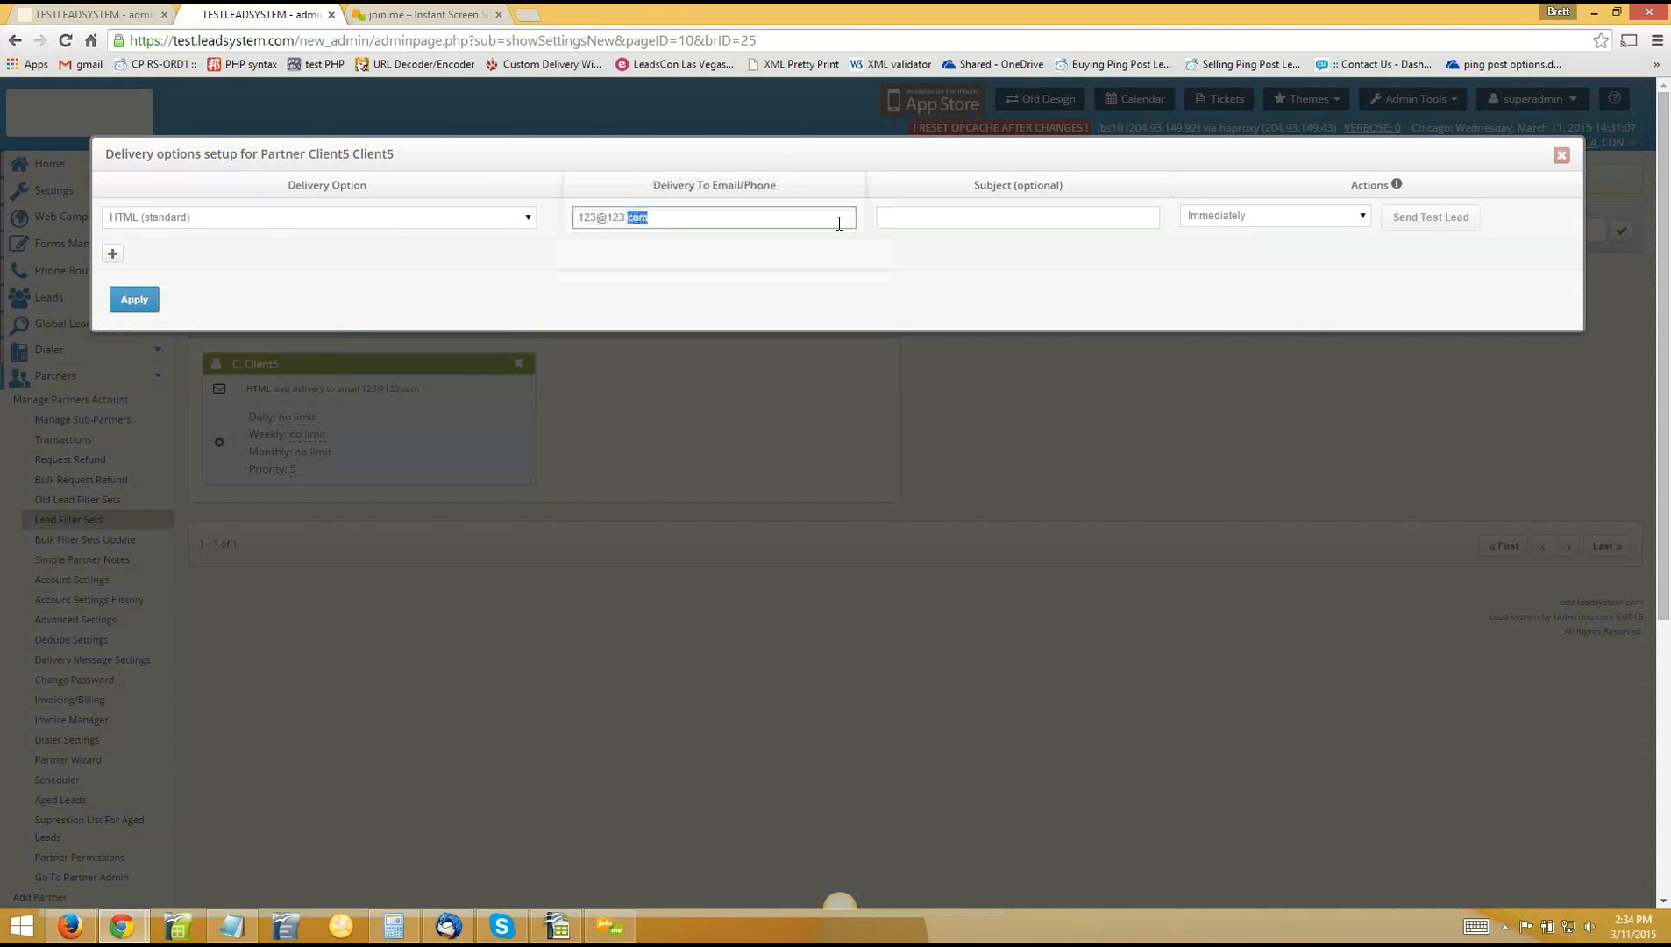
left_click(914, 226)
Add four more delivery option rows for Client5, look at their delivery choices, and leave the setup without applying
left_click(113, 254)
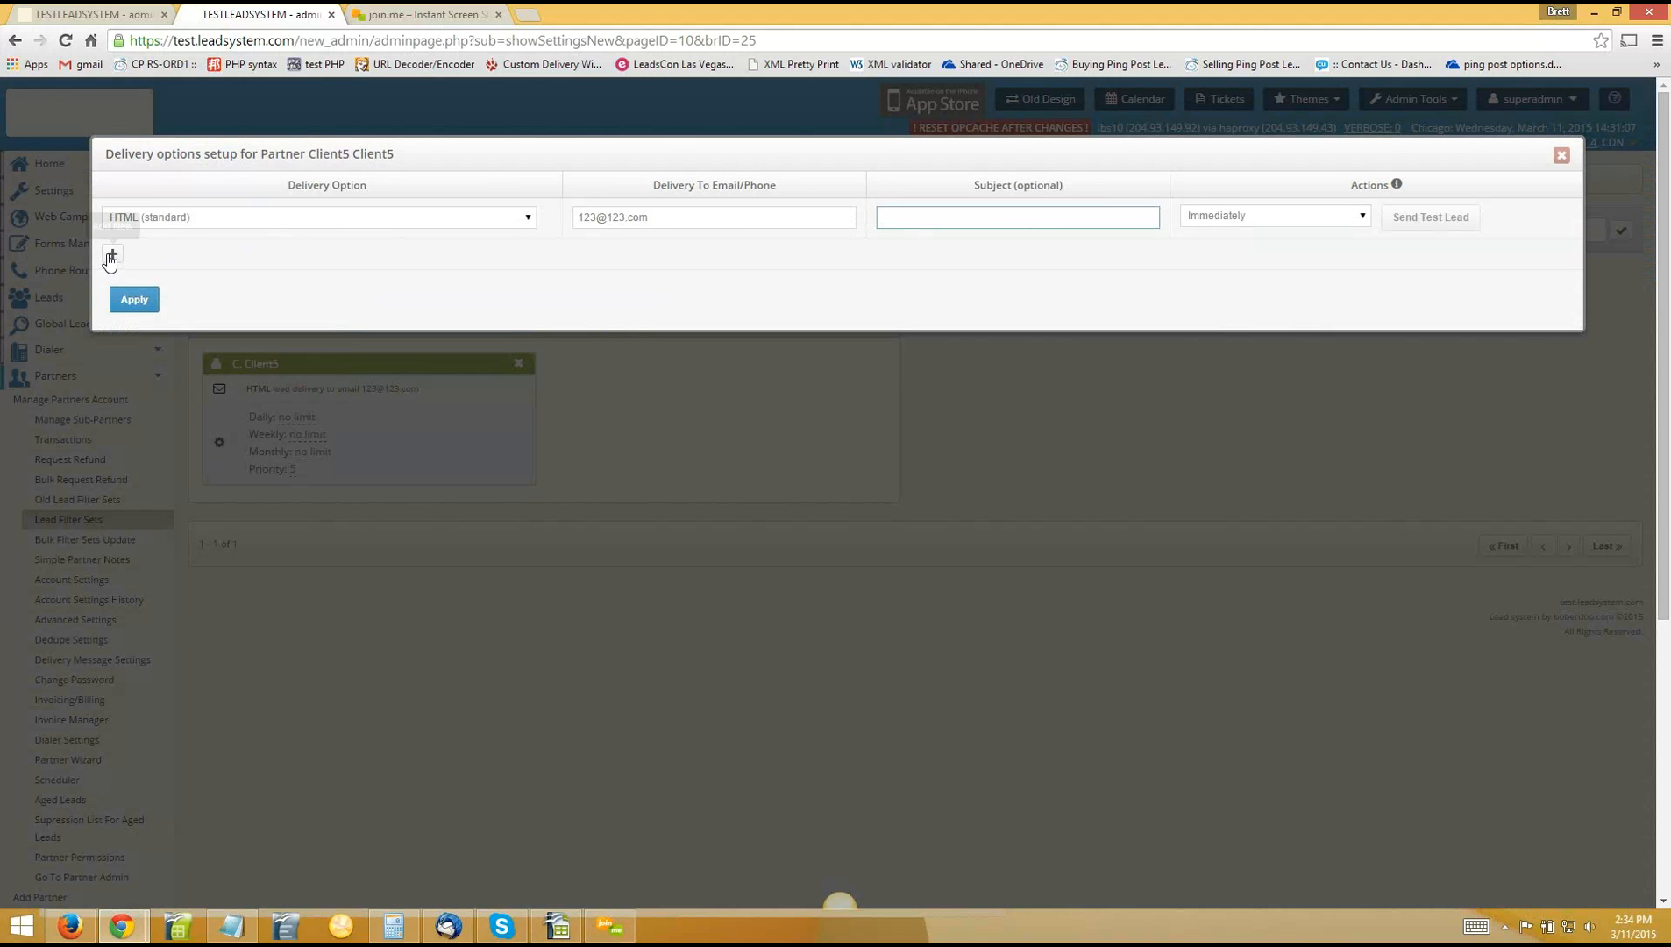
left_click(113, 254)
left_click(113, 254)
left_click(113, 254)
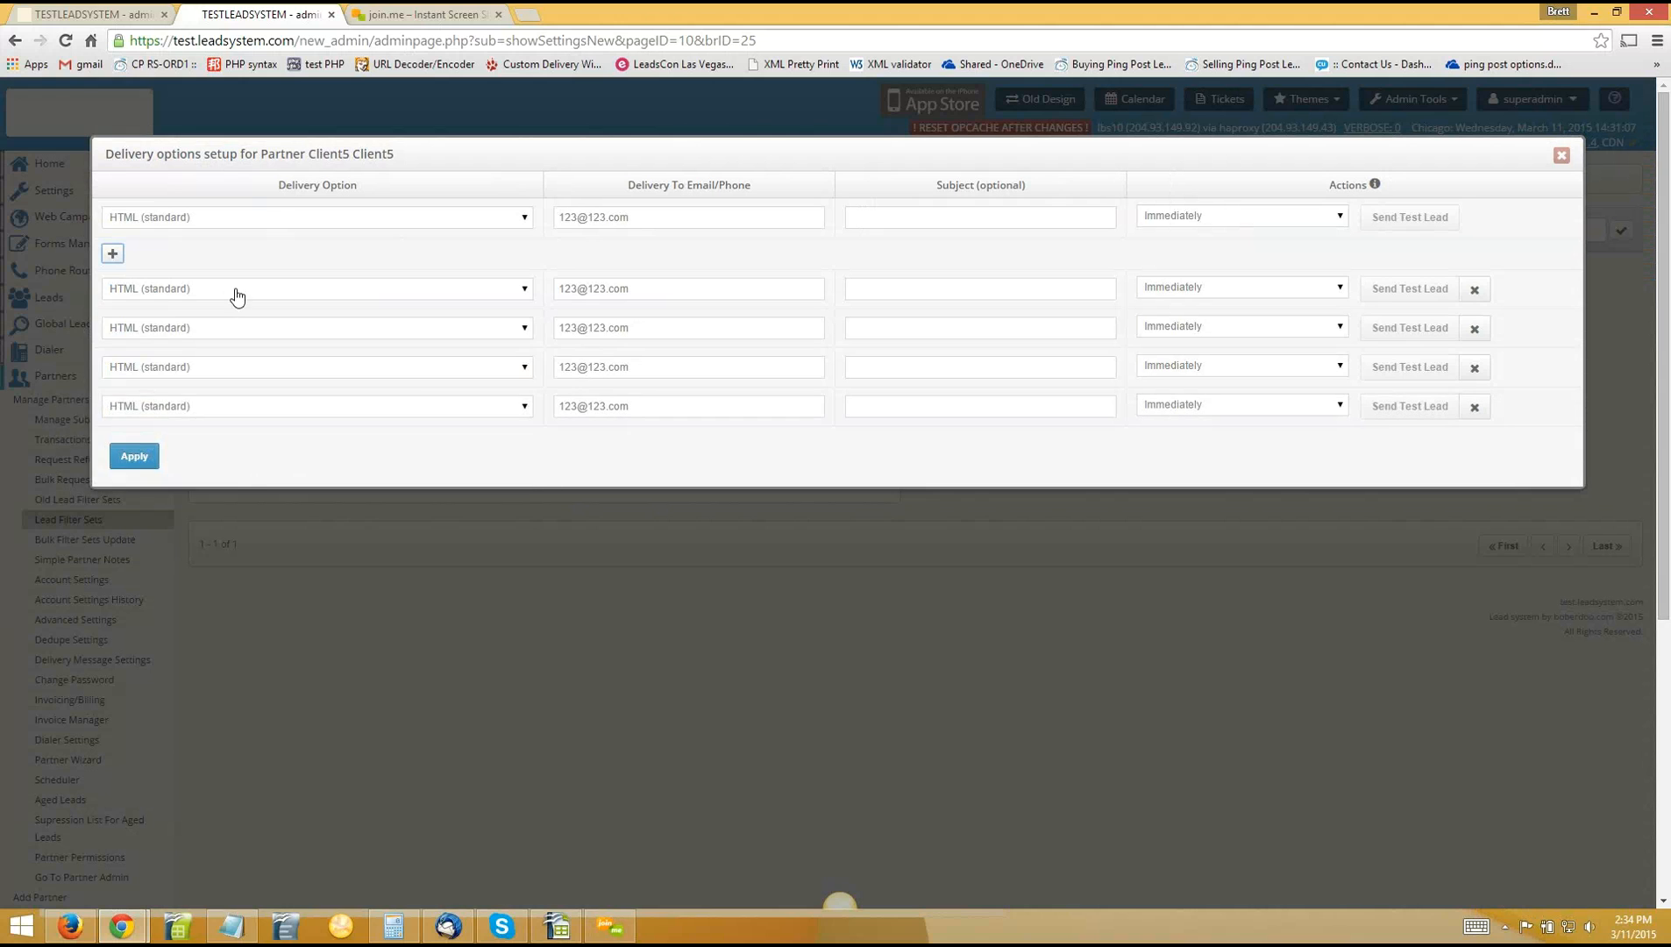
left_click(235, 292)
left_click(1183, 273)
left_click(612, 608)
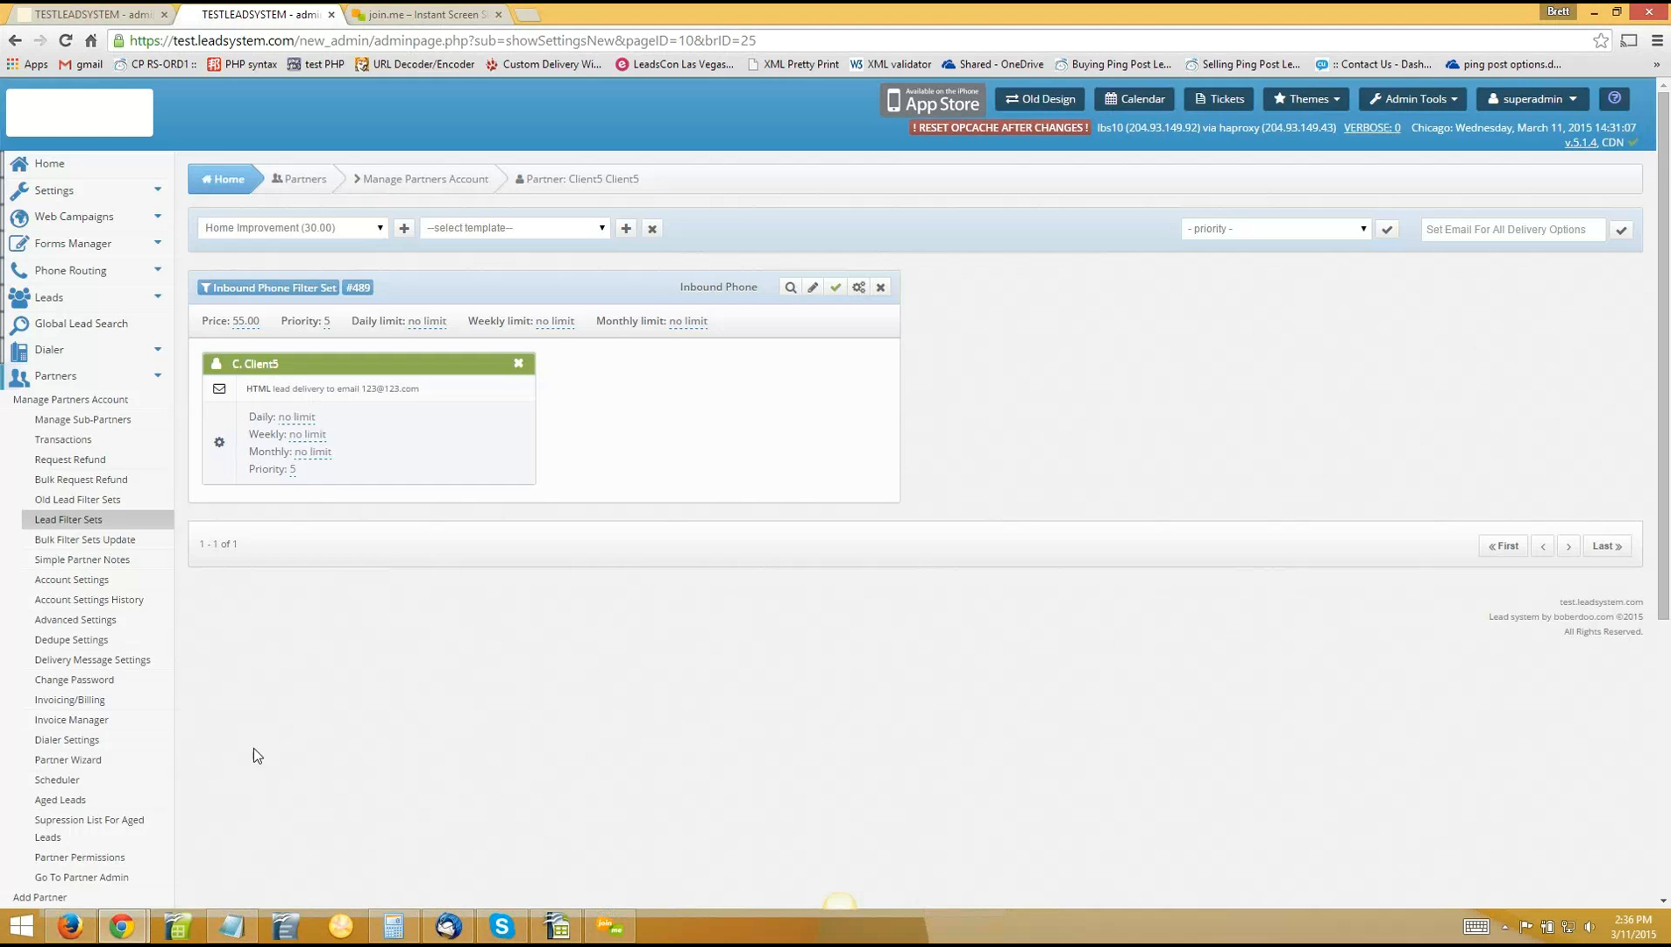
Open the reports page for the Demo Lead Type
scroll(120, 776, "down", 2)
scroll(92, 787, "down", 3)
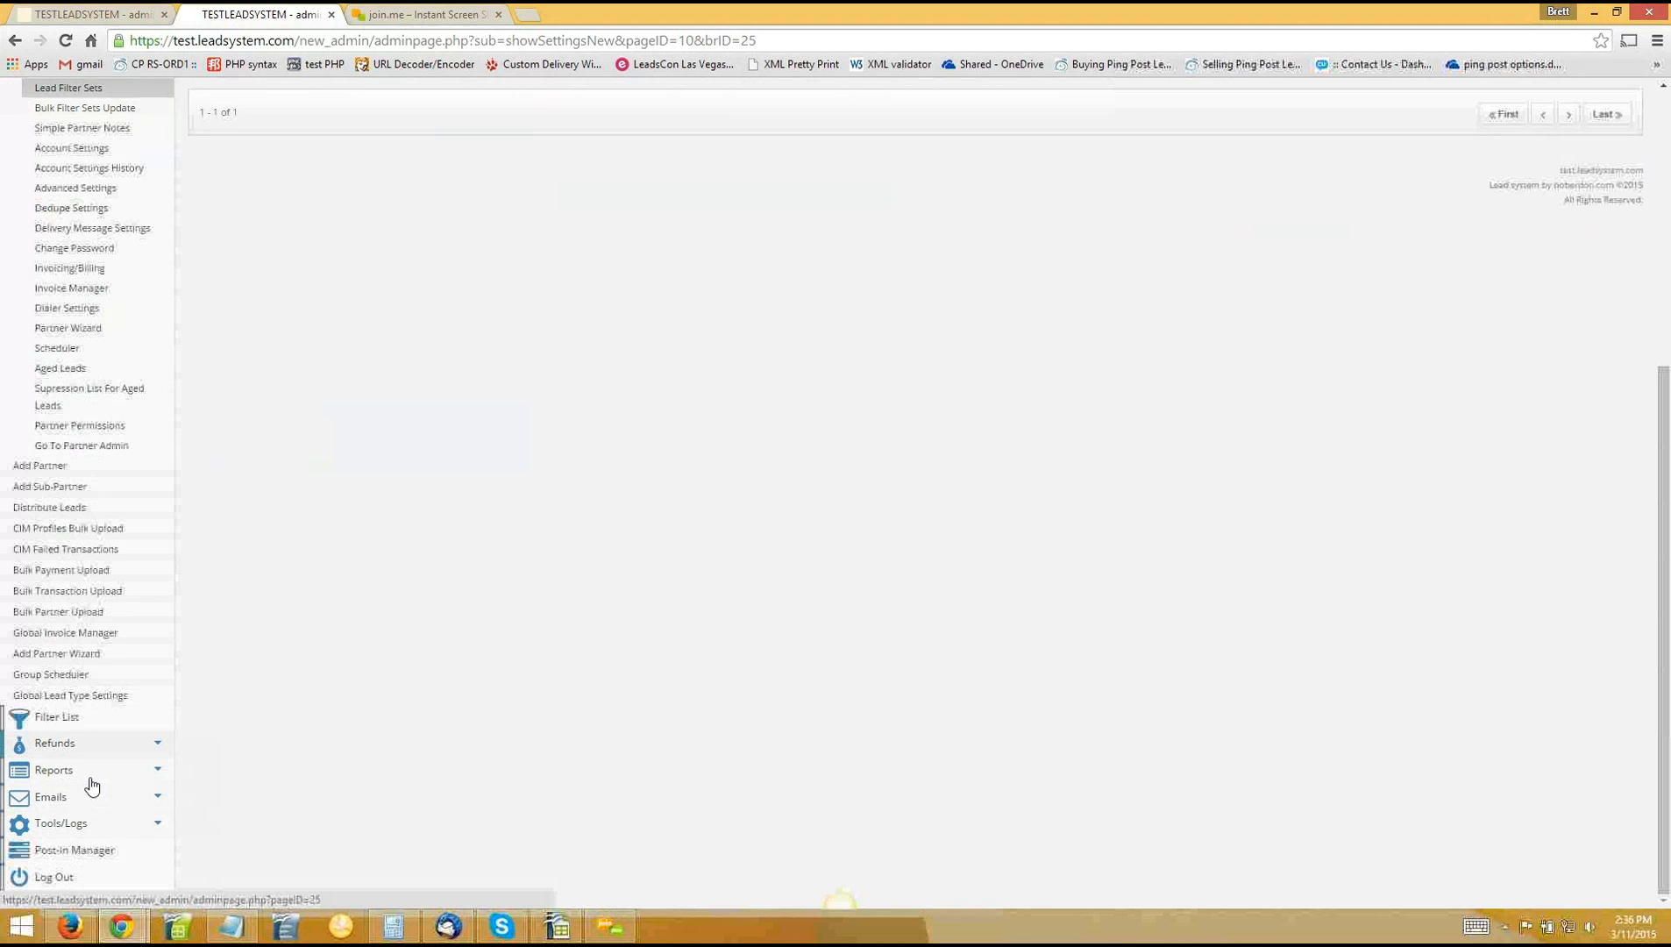
left_click(86, 773)
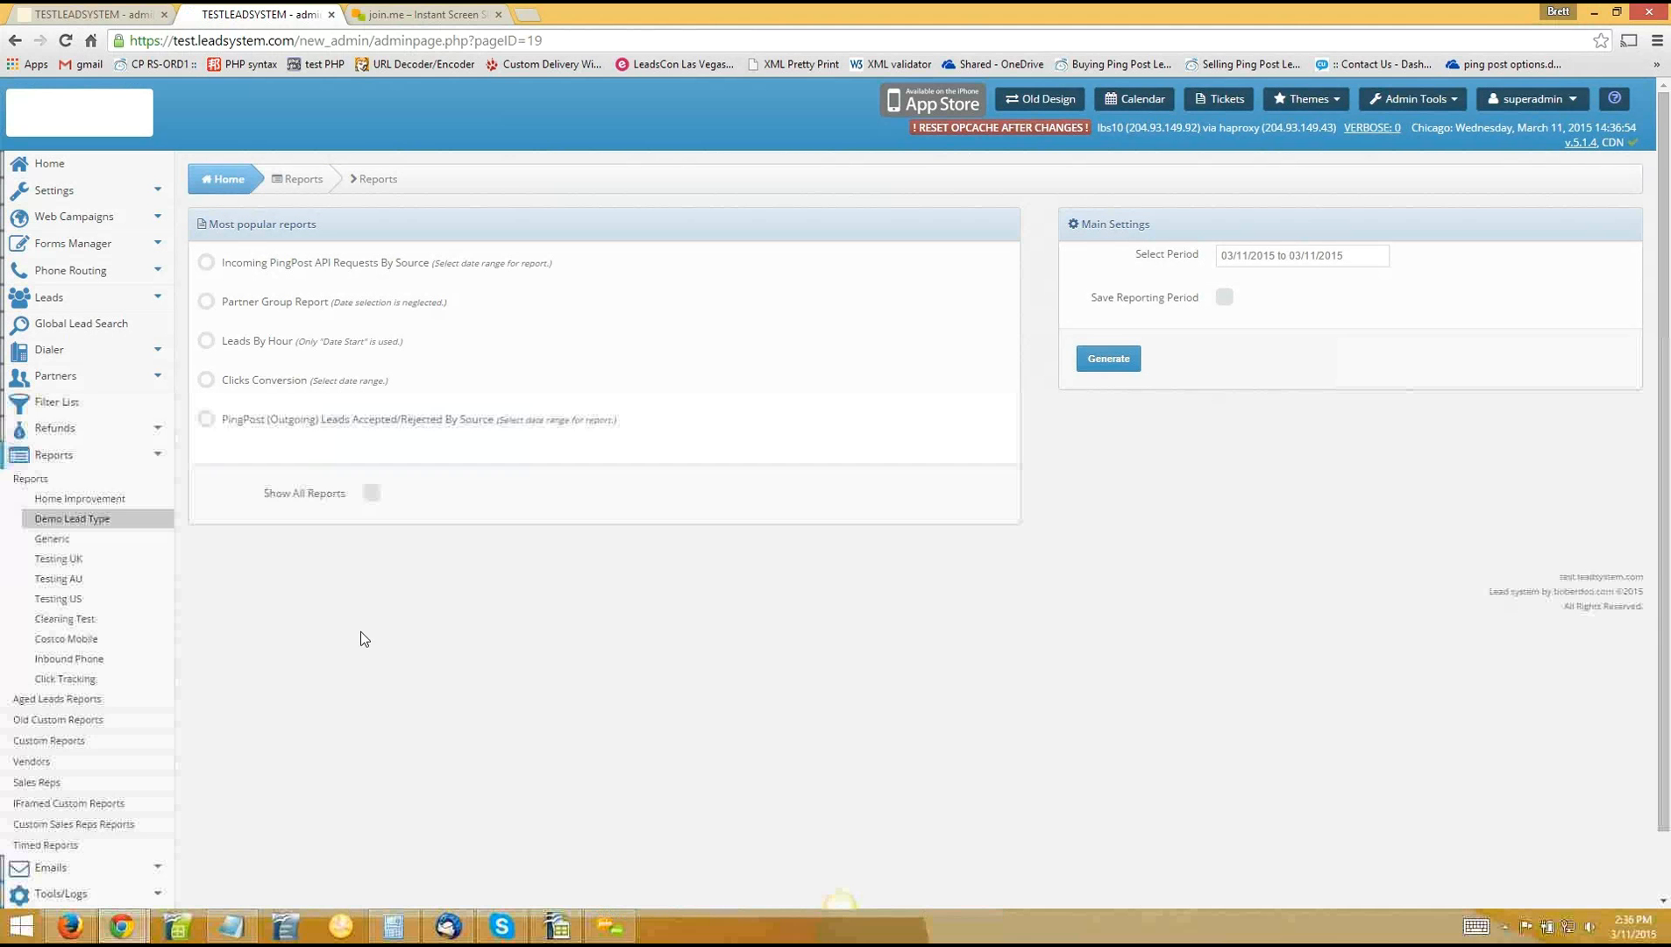
Select the Incoming PingPost API Requests By Source report and show all reports available for the Demo Lead Type
left_click(208, 265)
left_click(389, 489)
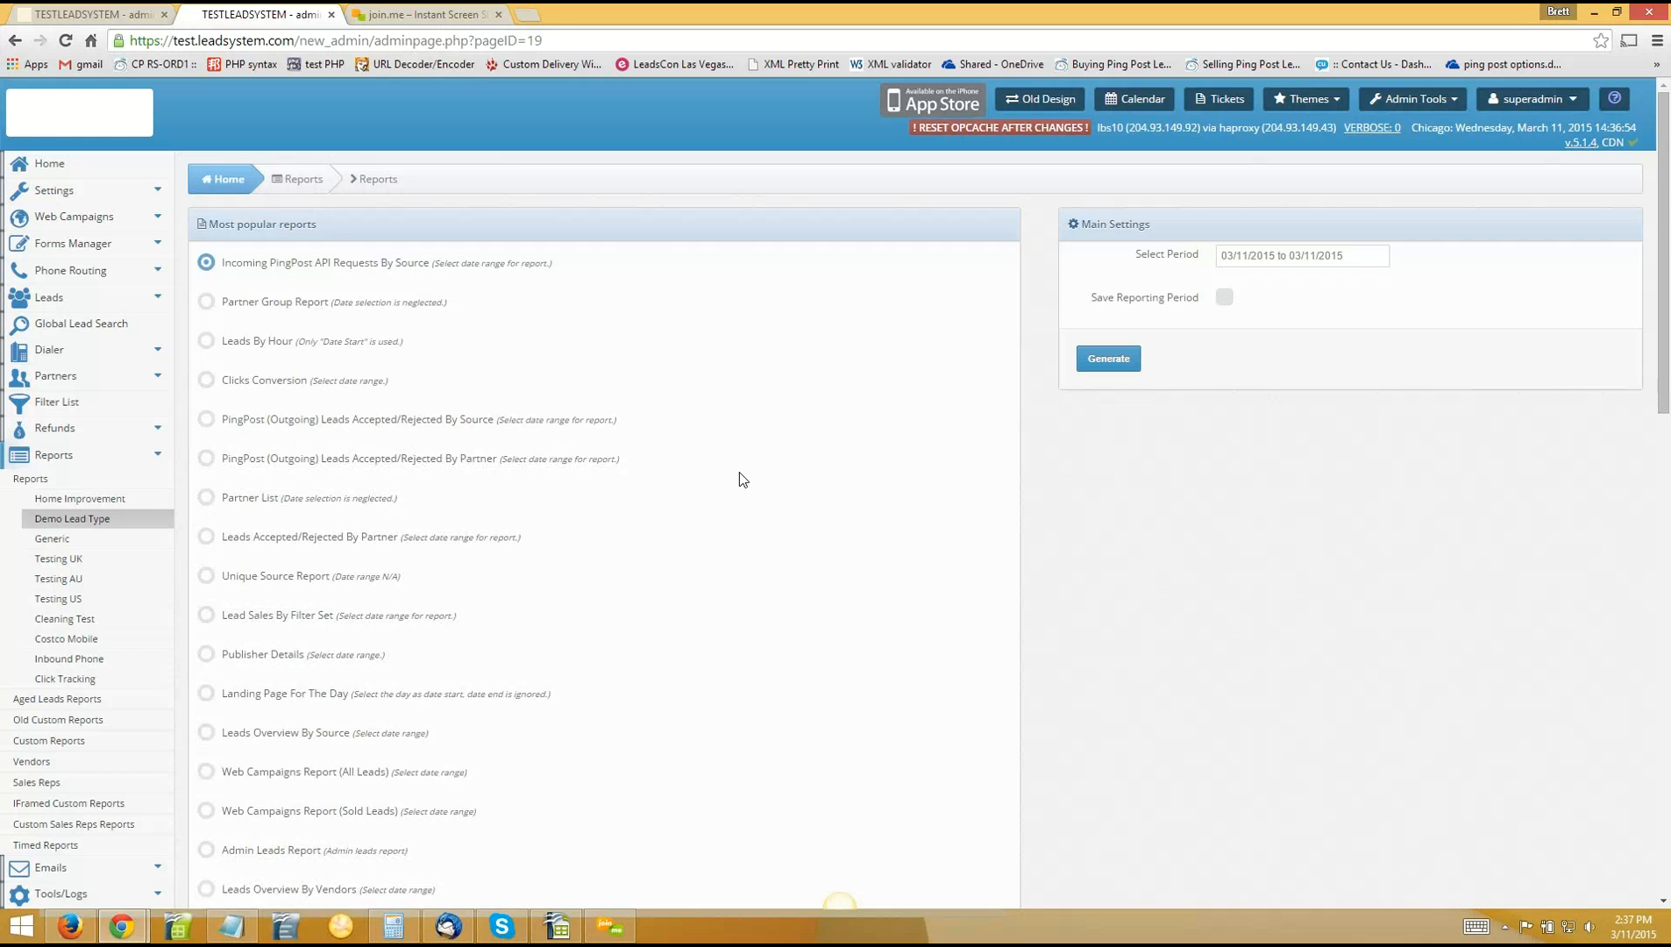
scroll(634, 469, "down", 4)
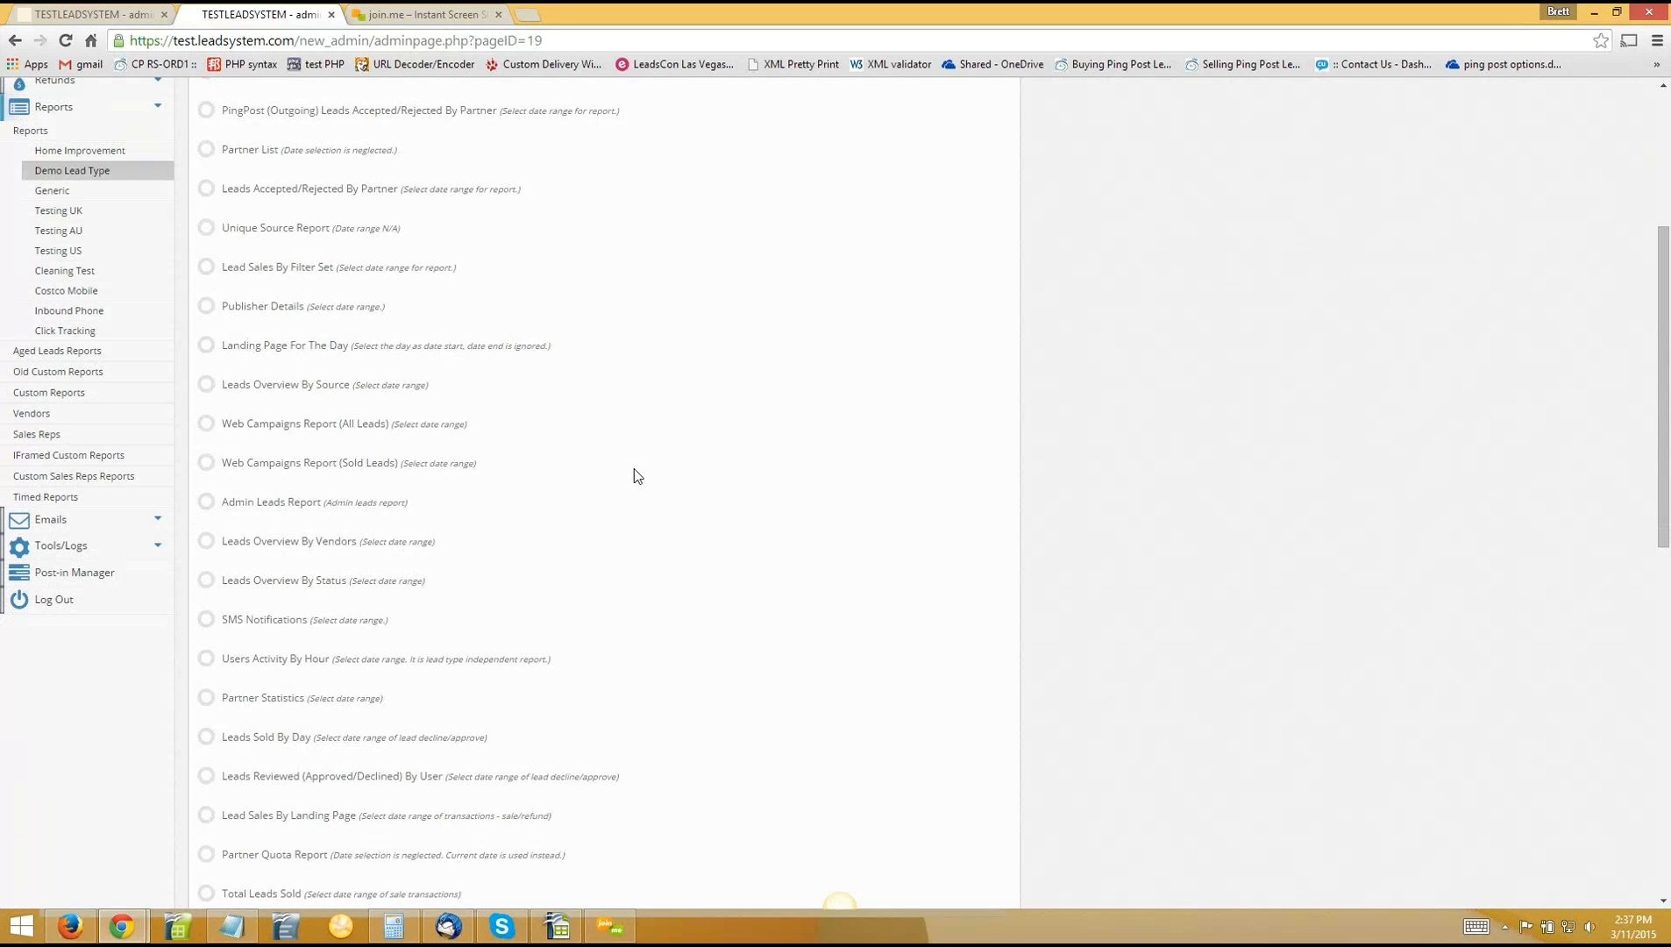
Open the timed reports for the Demo Lead Type and start adding a new timed report
scroll(637, 476, "down", 1)
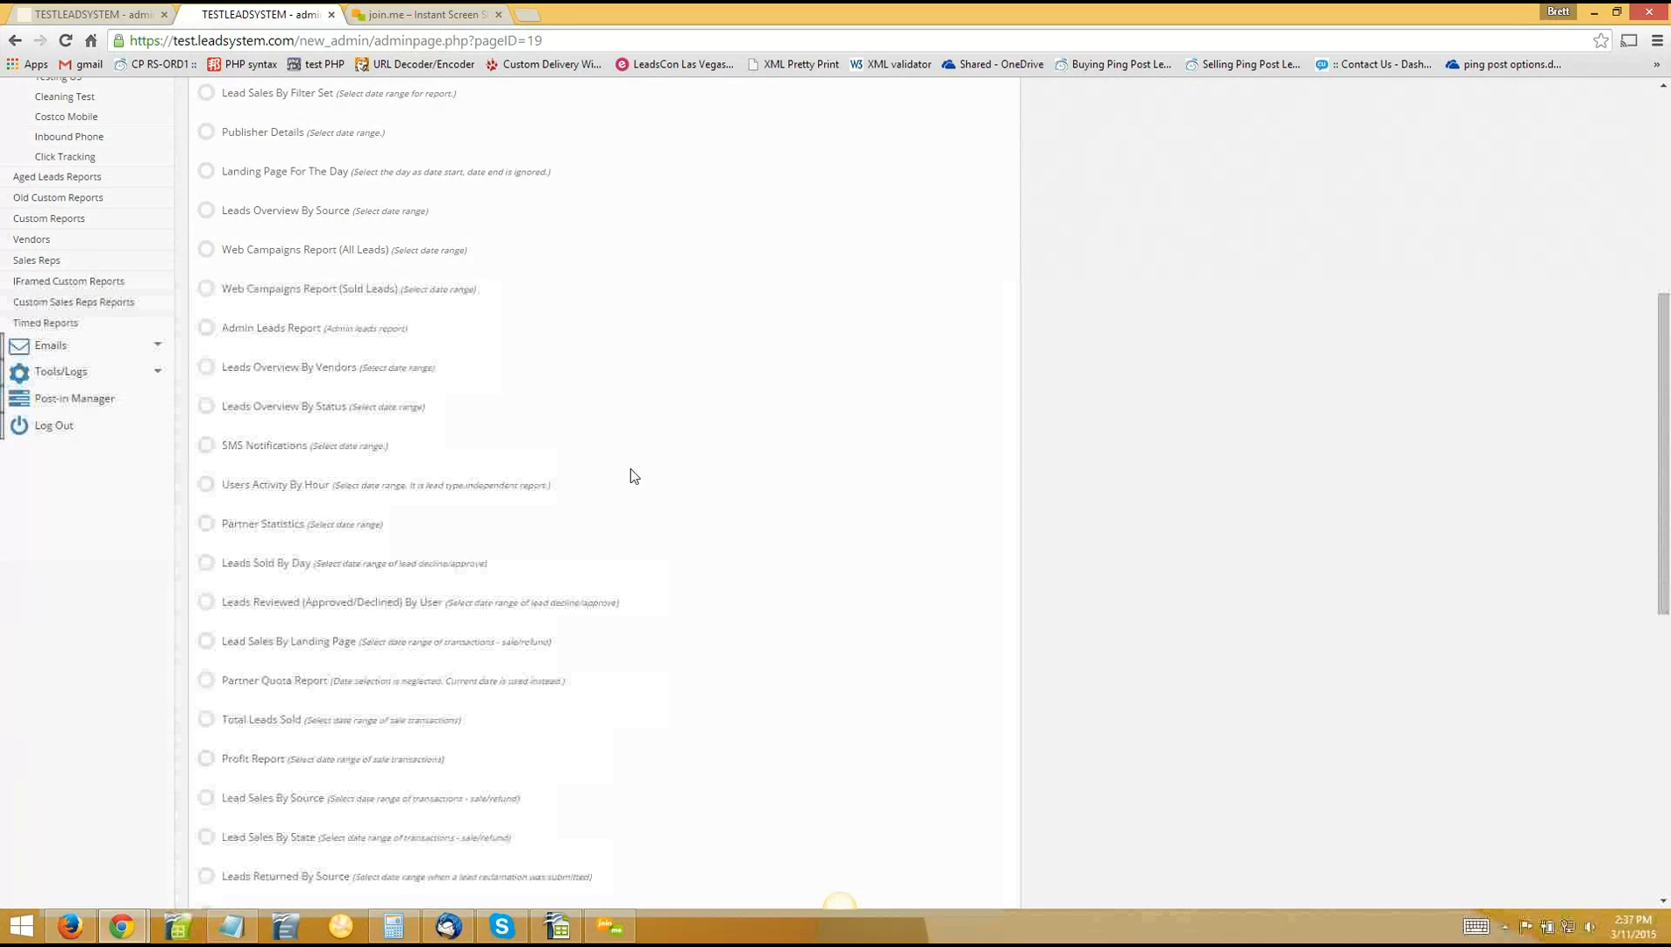
scroll(353, 461, "up", 1)
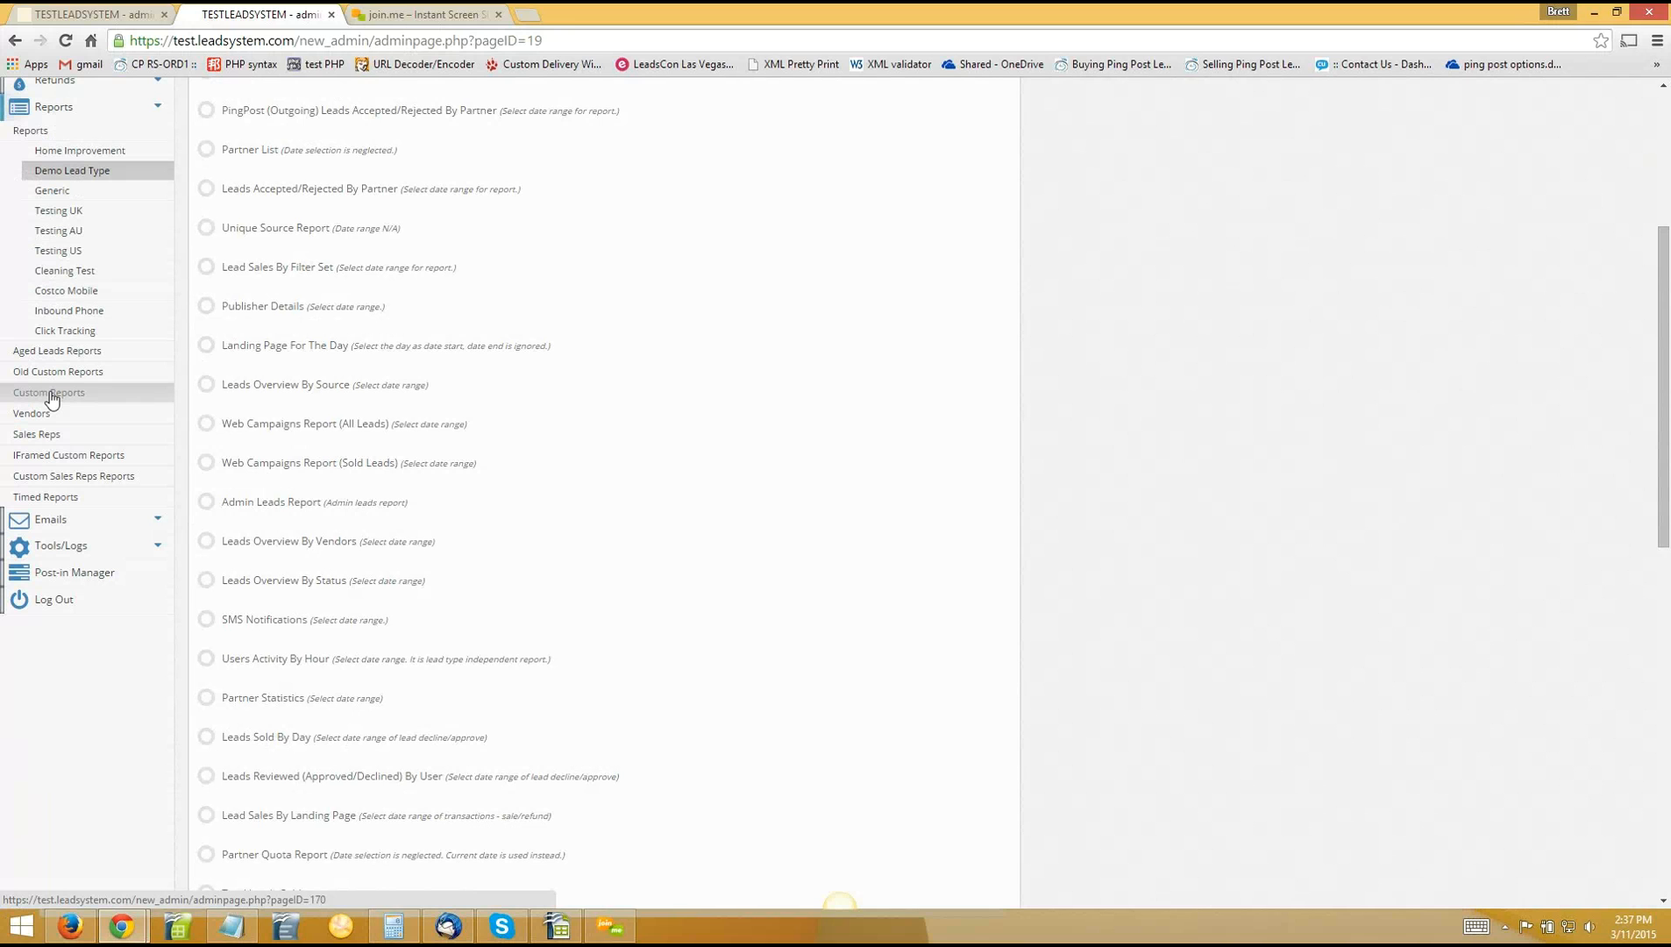
left_click(50, 496)
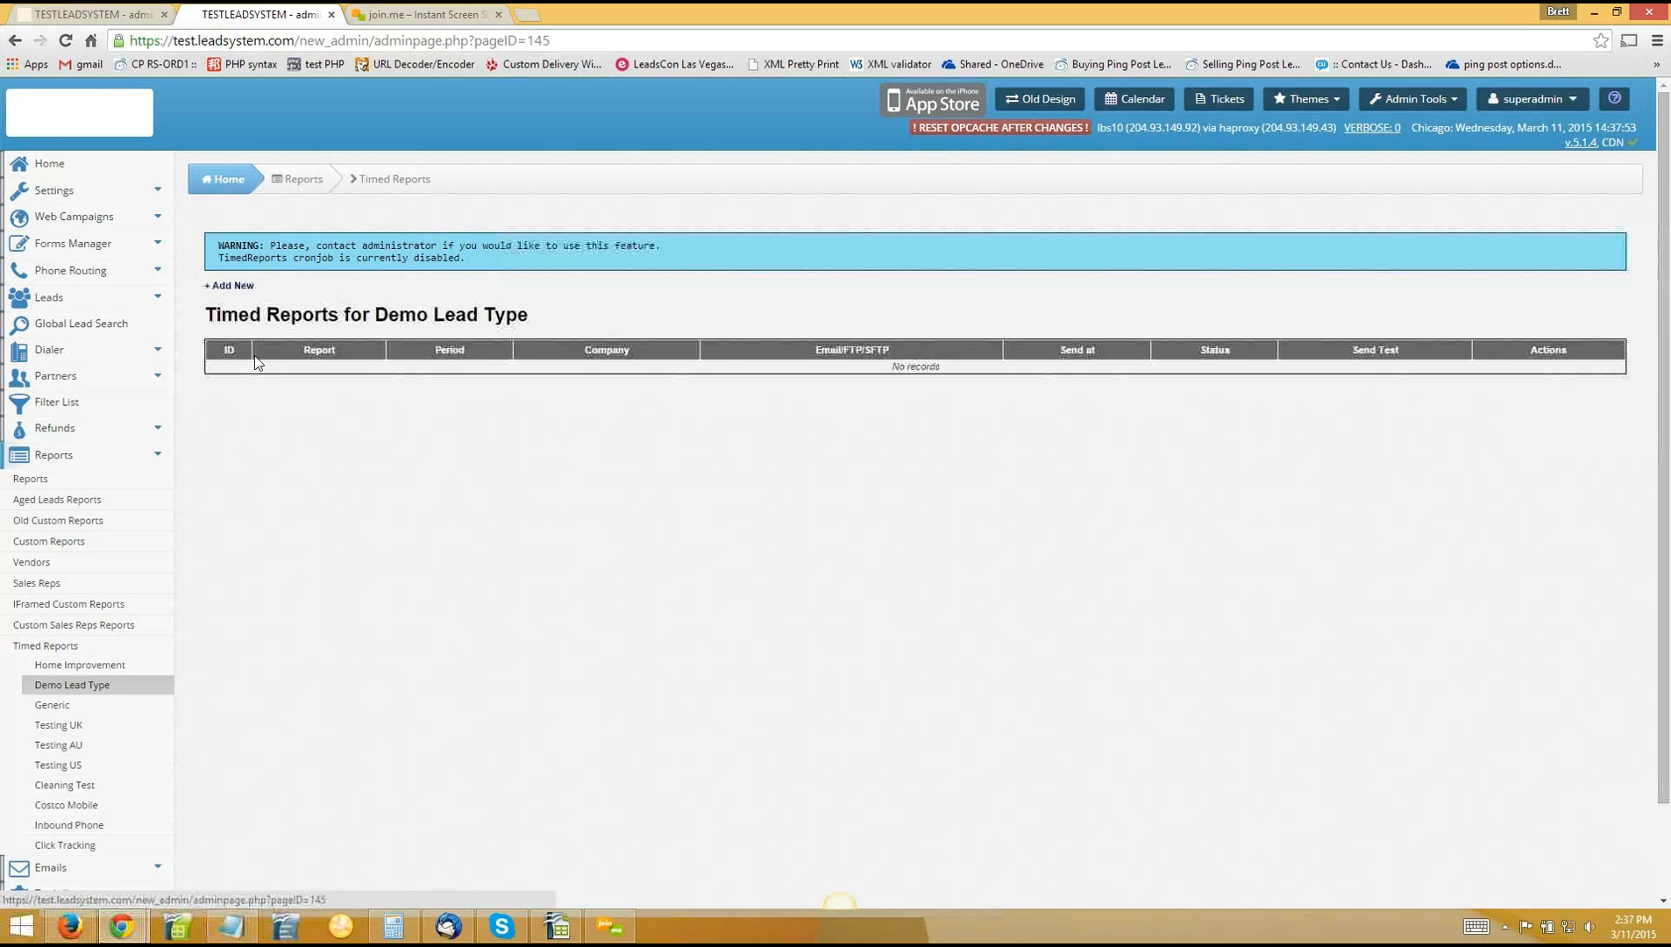
left_click(243, 292)
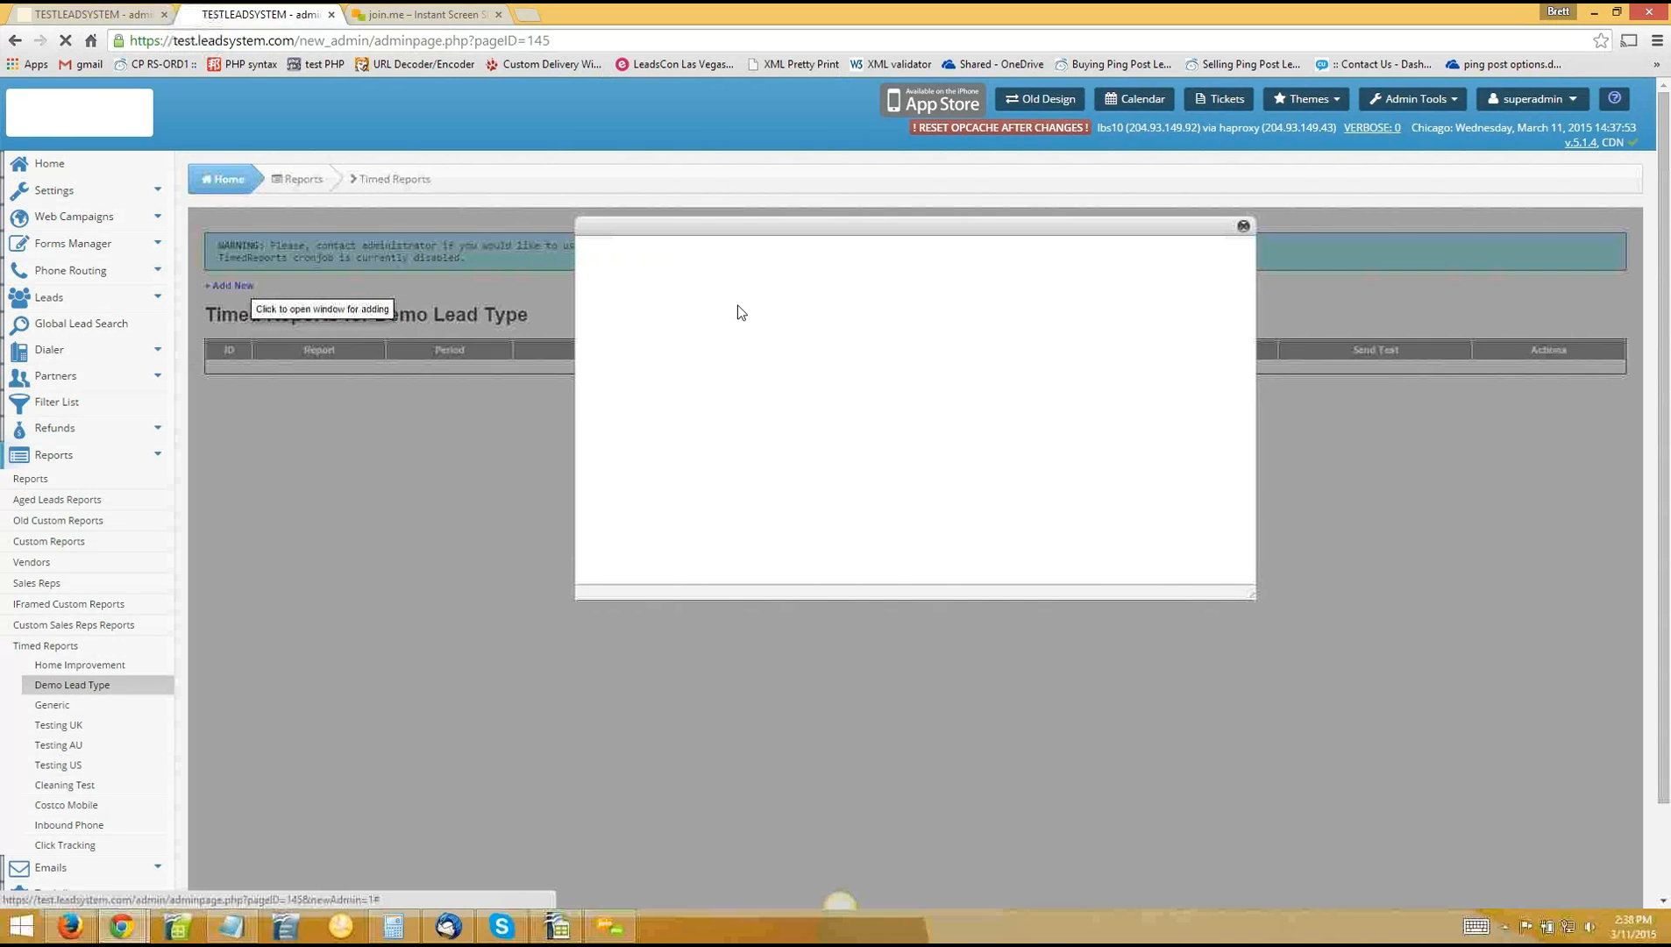
Set the new timed report to Incoming PingPost API Requests By Source, period Yesterday and status Active, leaving the recipient email blank
left_click(745, 290)
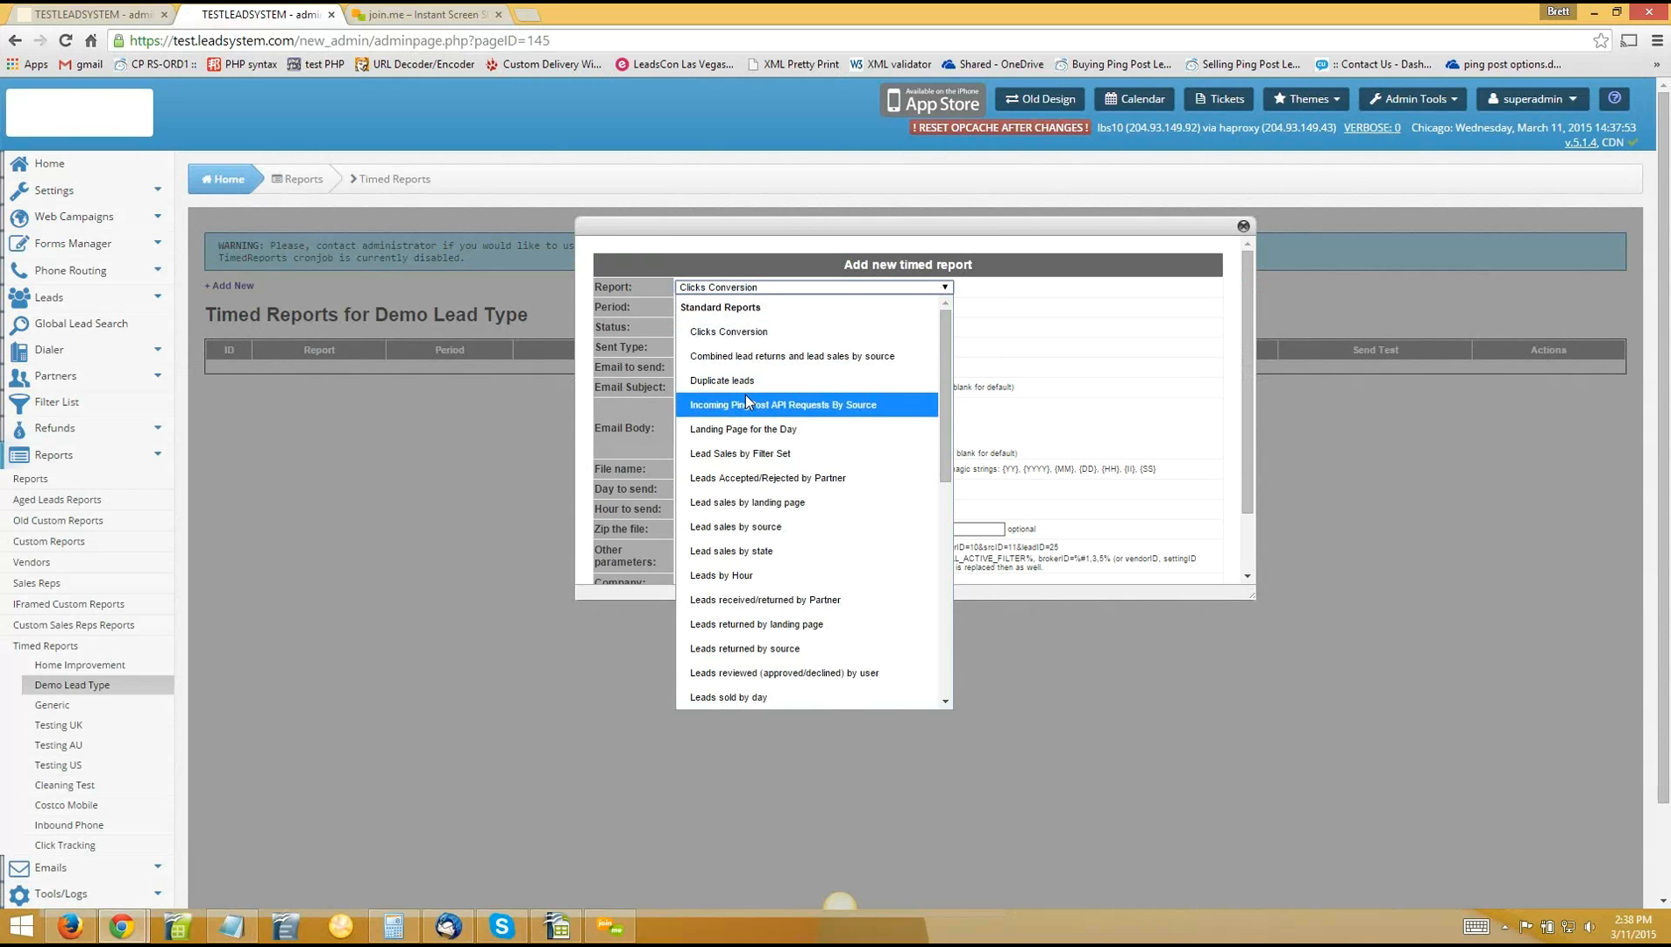
left_click(745, 396)
left_click(715, 312)
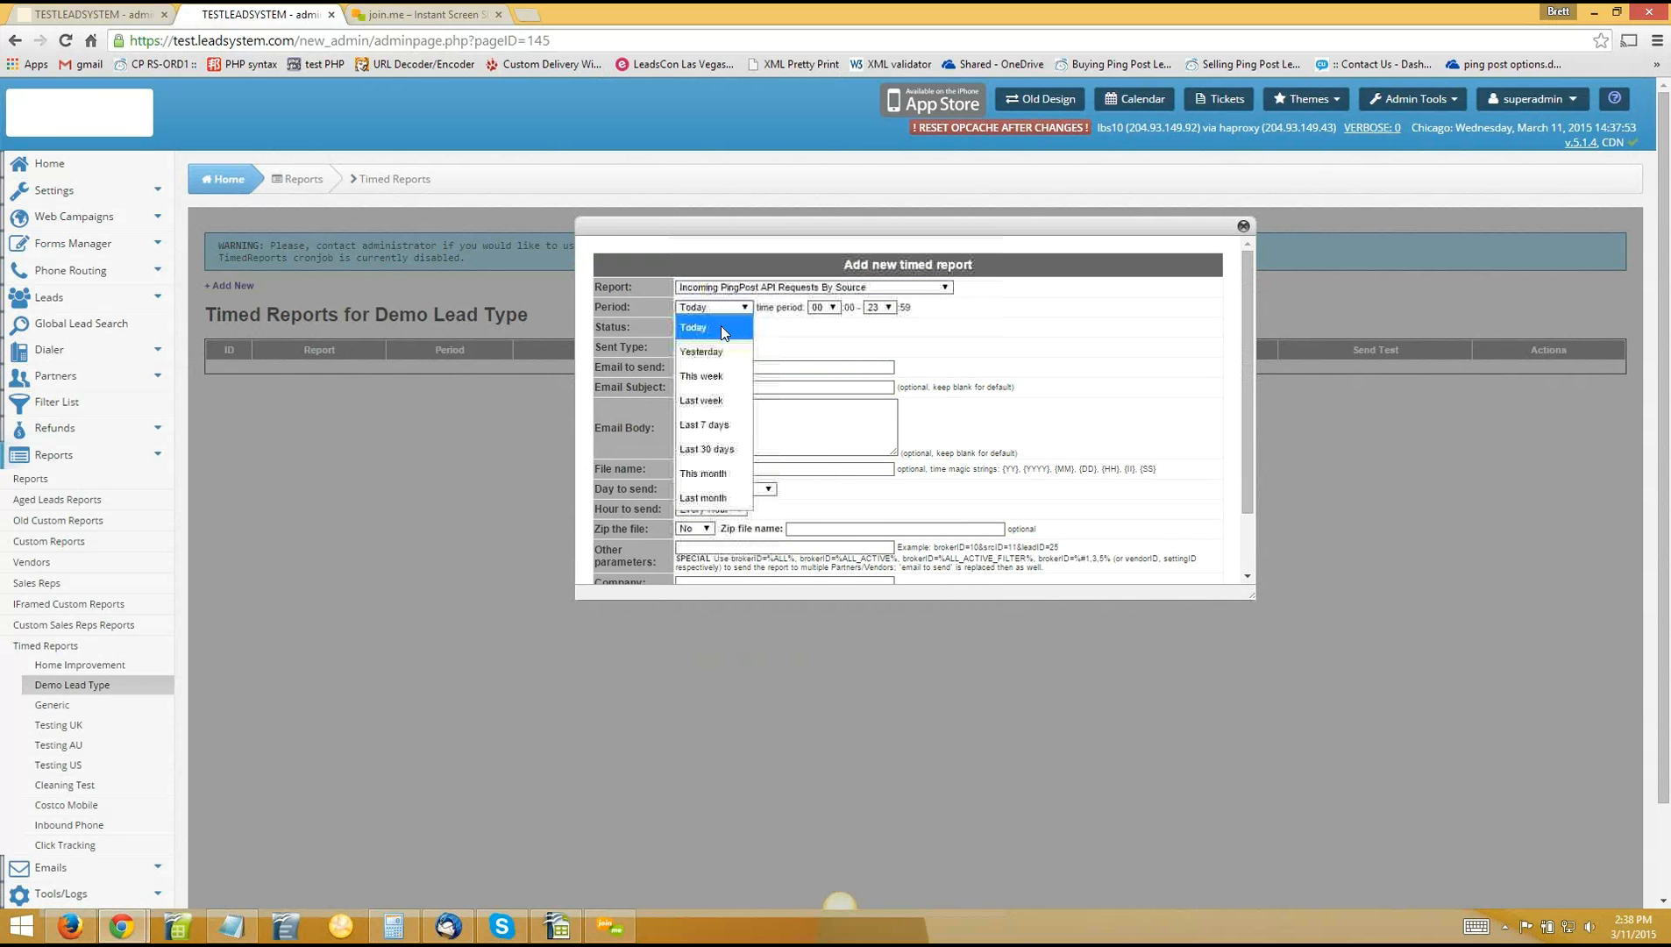
left_click(710, 339)
left_click(707, 327)
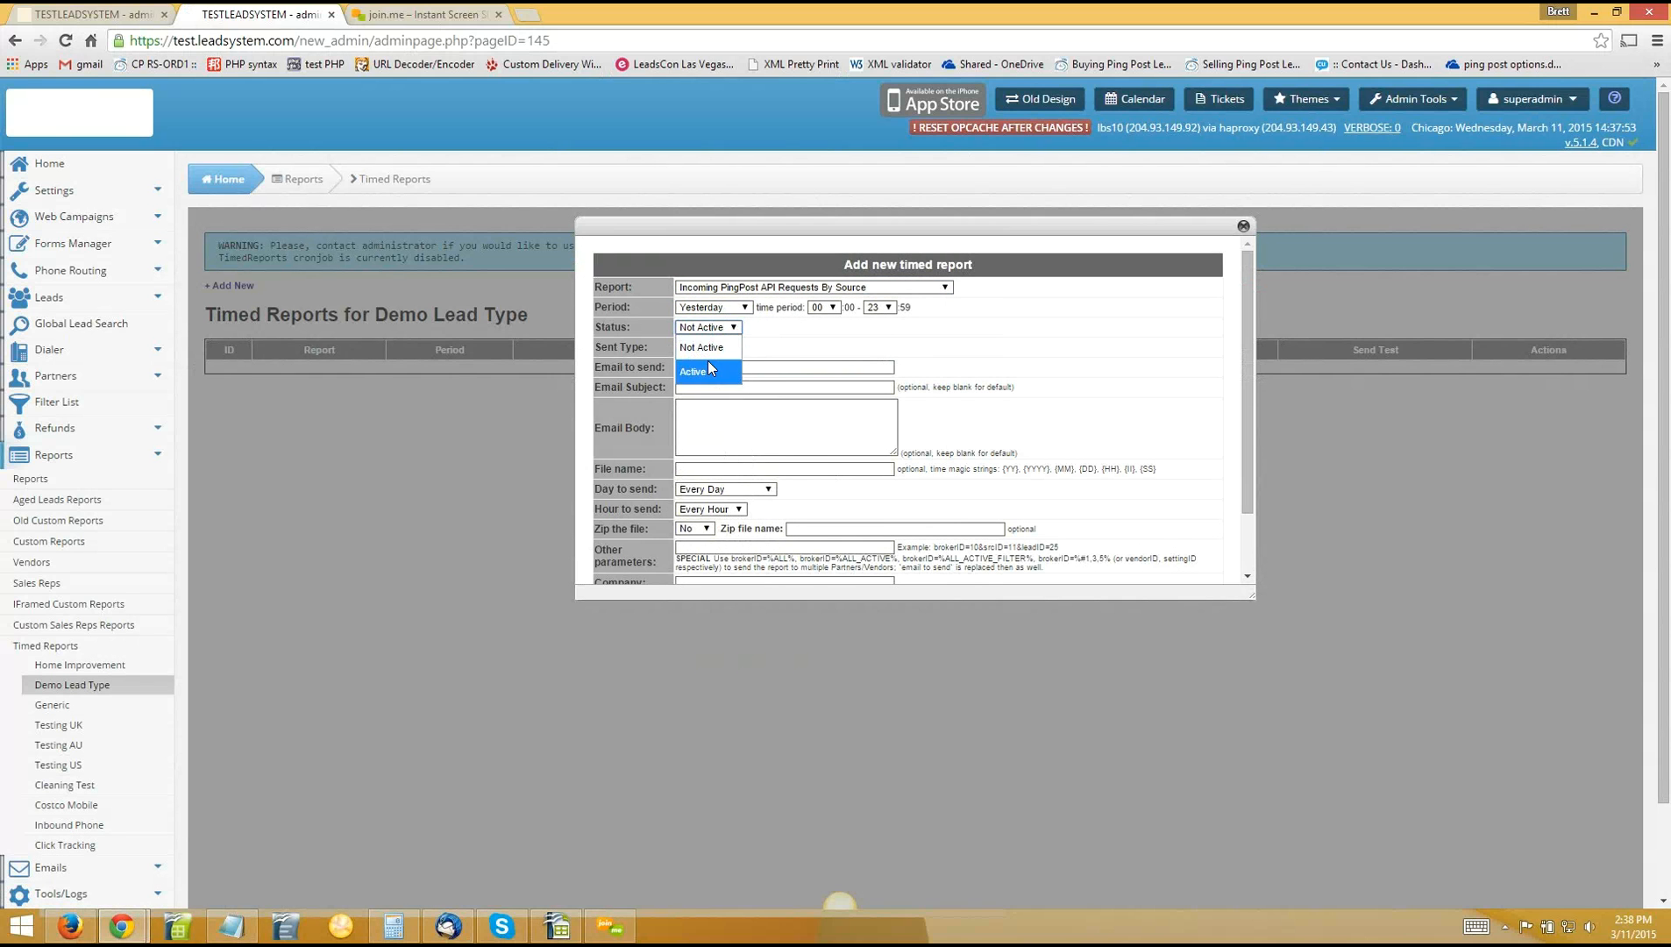
left_click(708, 369)
left_click(711, 367)
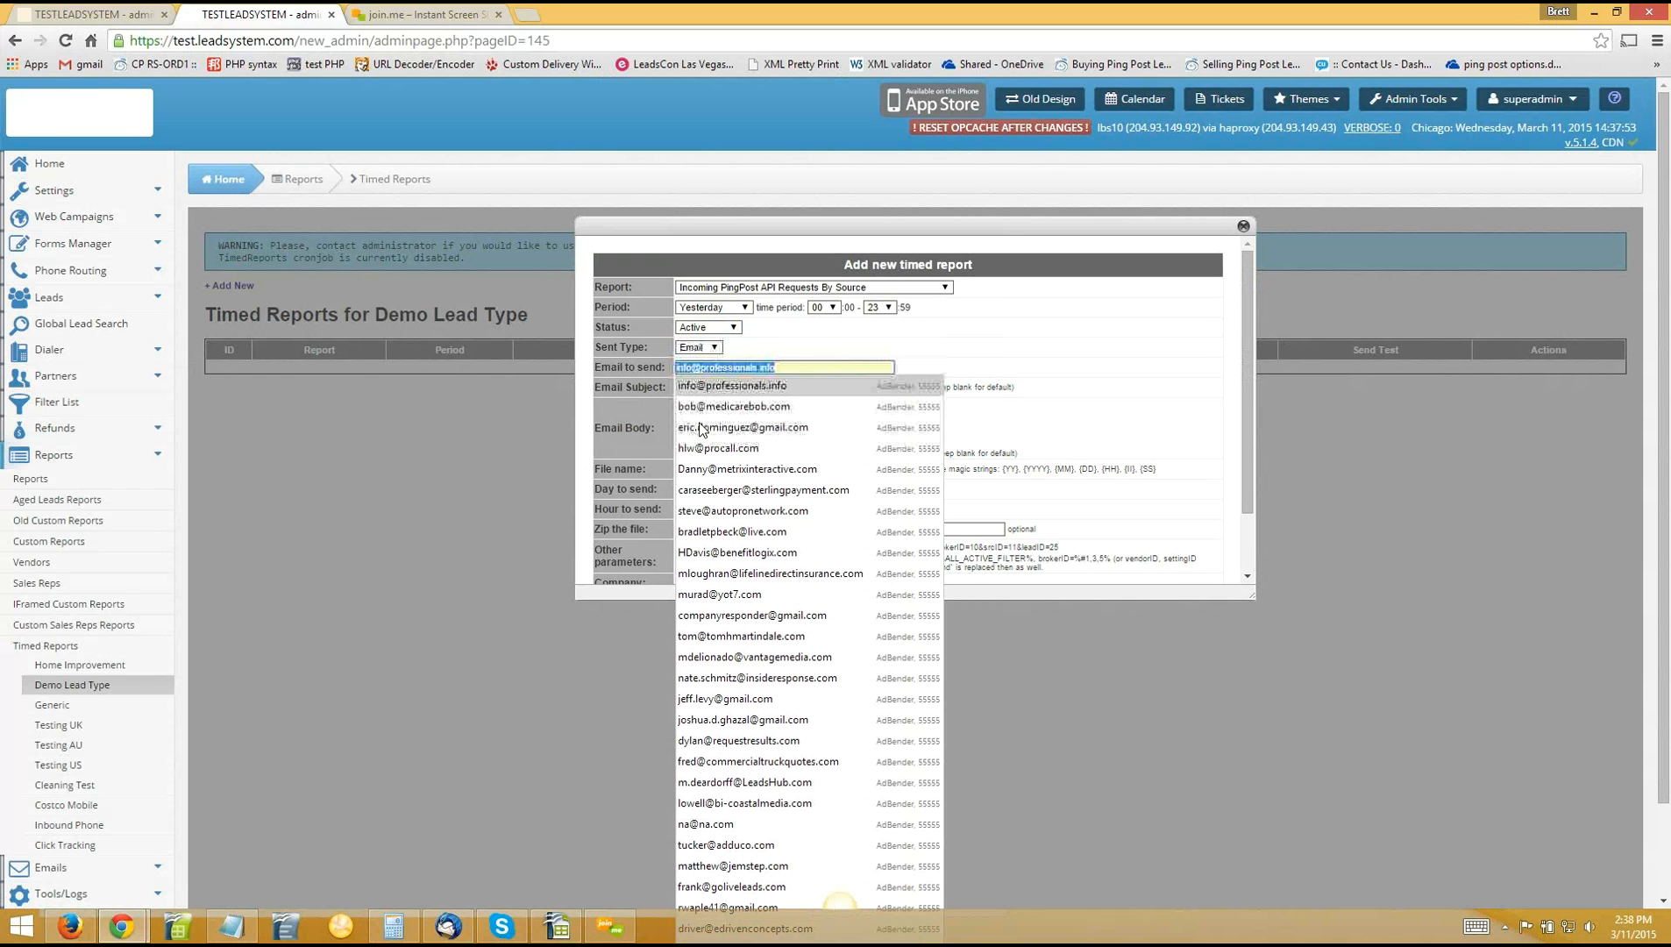
left_click(958, 361)
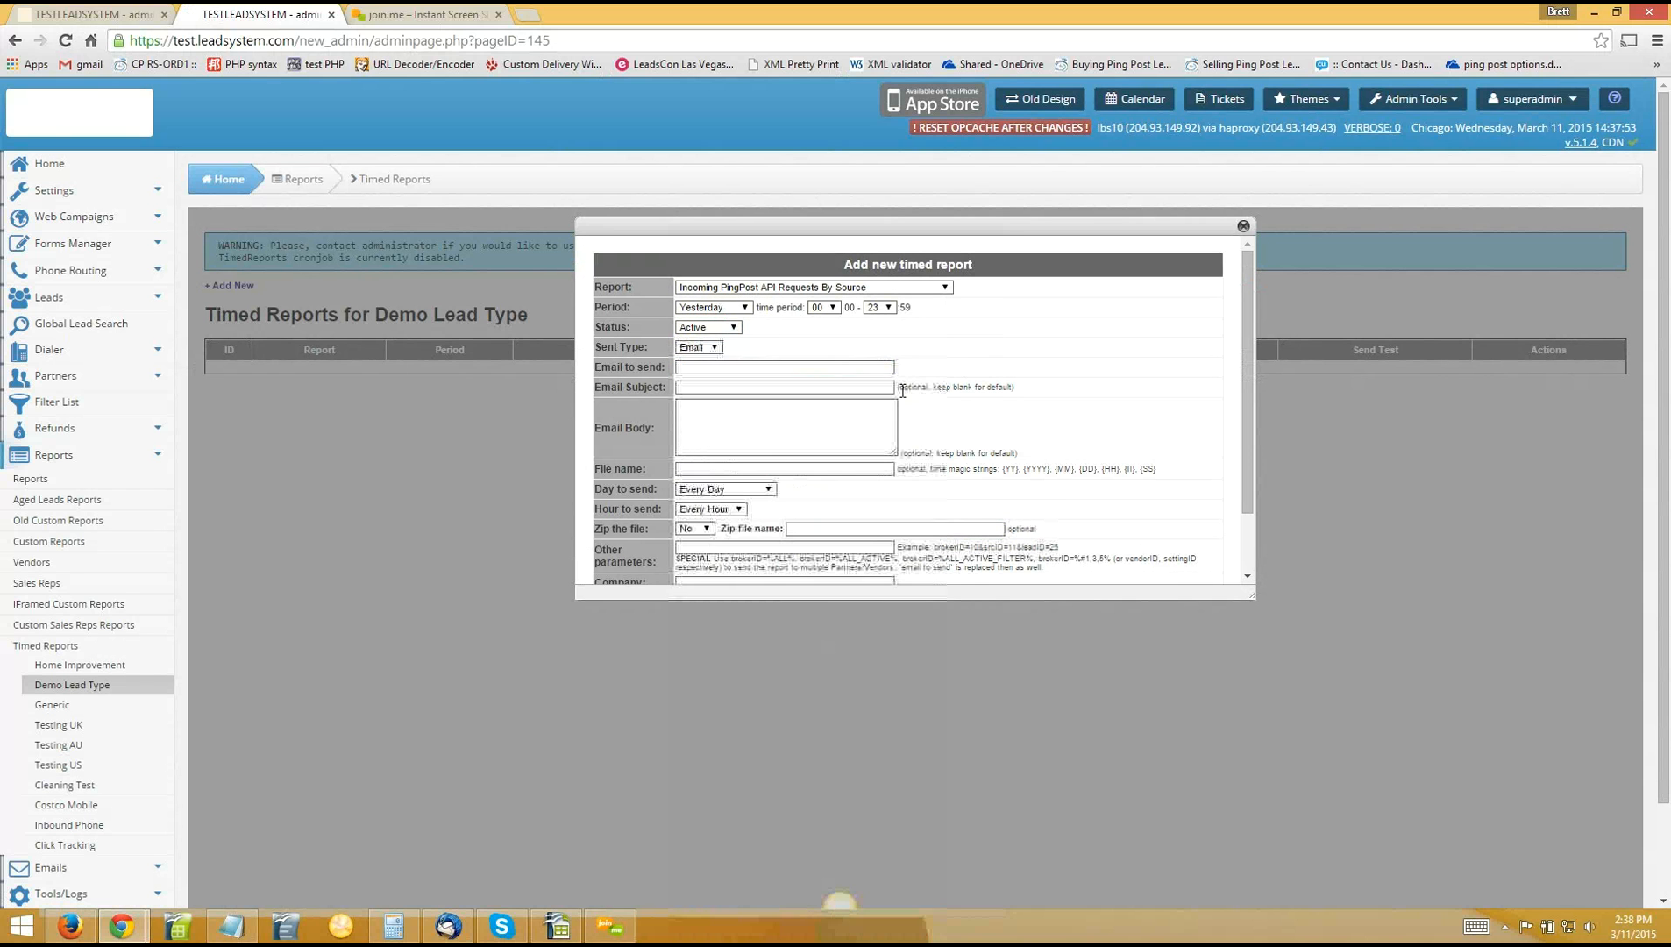